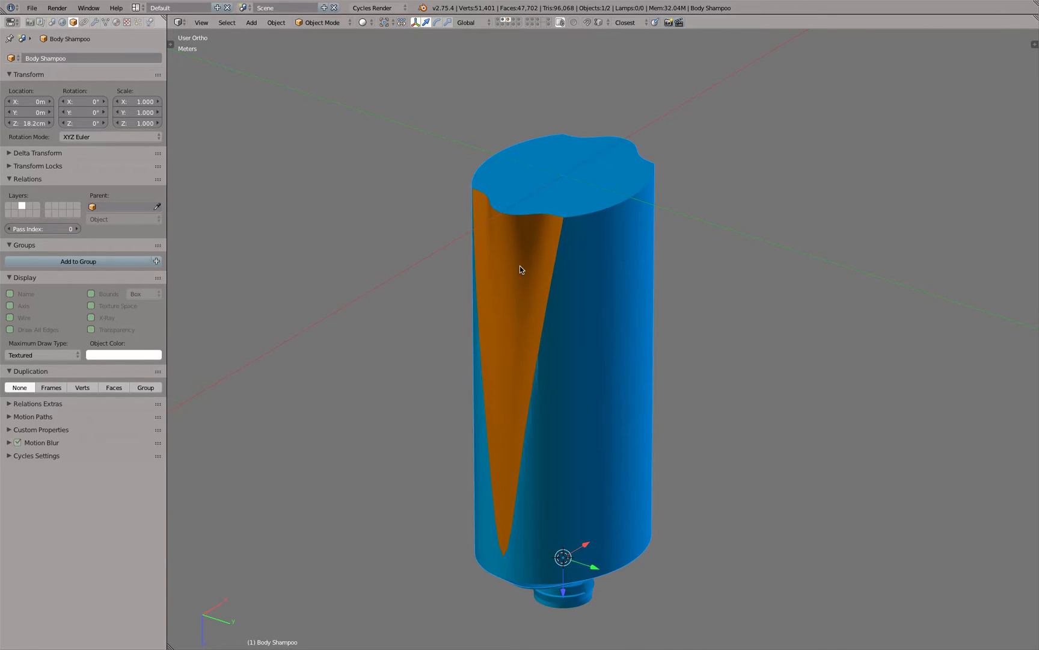
Step: Show only the layer with the second bottle body, the one with curved orange side recesses, and view it from the front
left_click(515, 22)
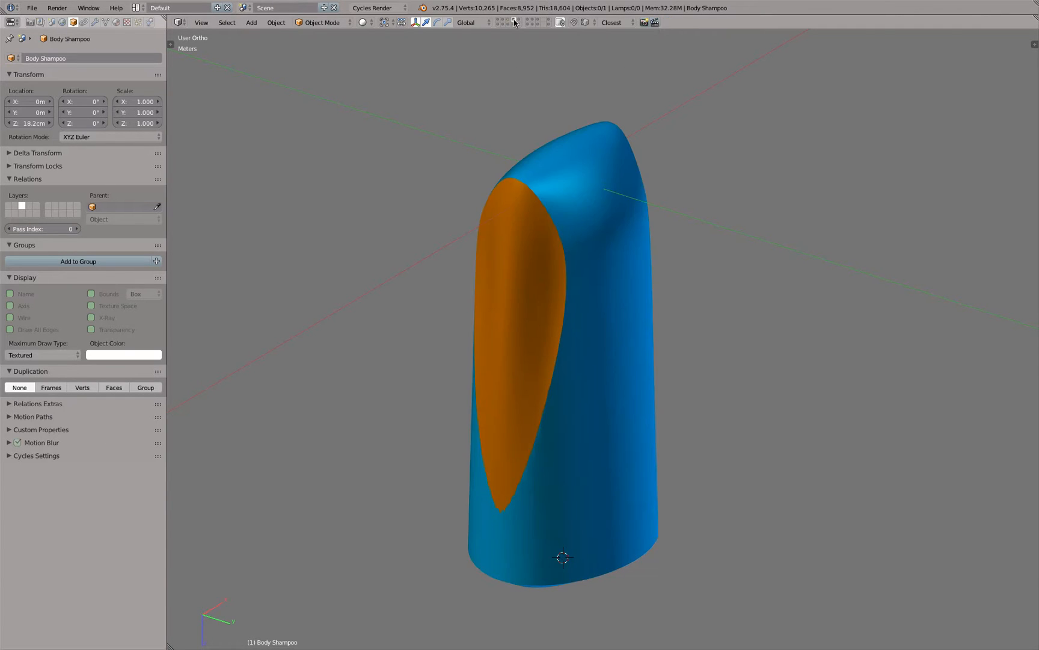
middle_click_drag(715, 385, 638, 337)
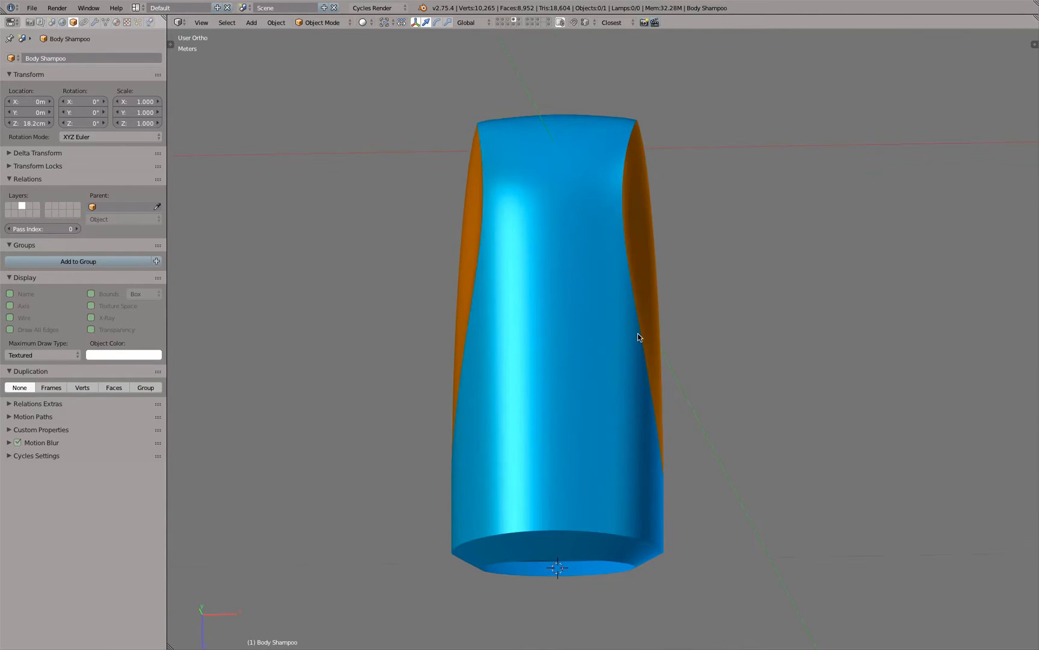
key("KP_1")
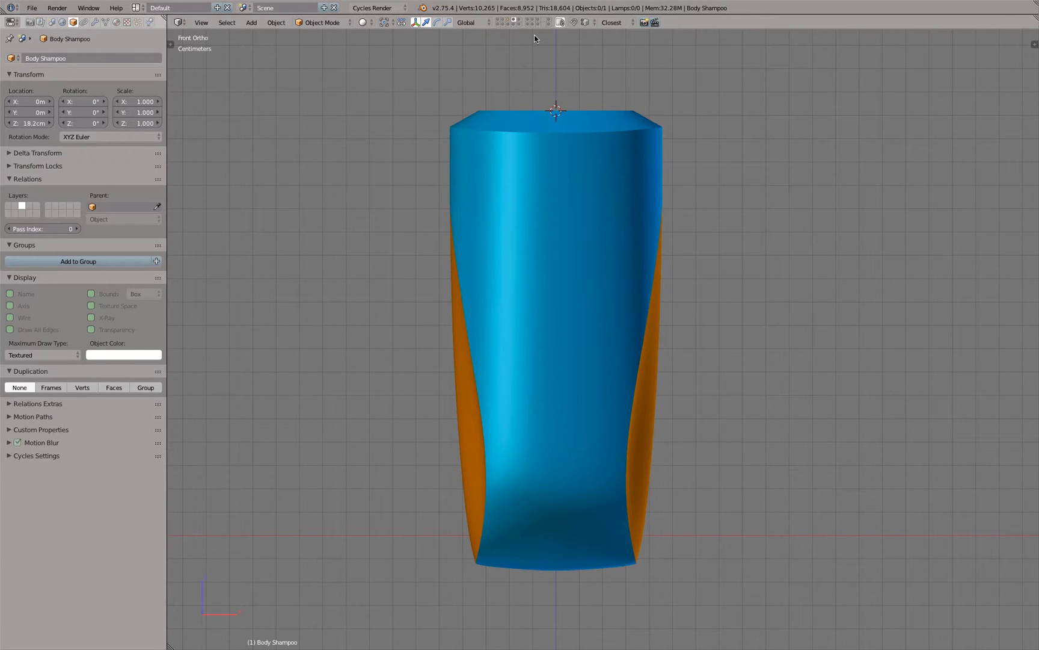
Step: Compare the guide curves of the two bottle bodies on their separate layers, from the front and at an angle
key("1")
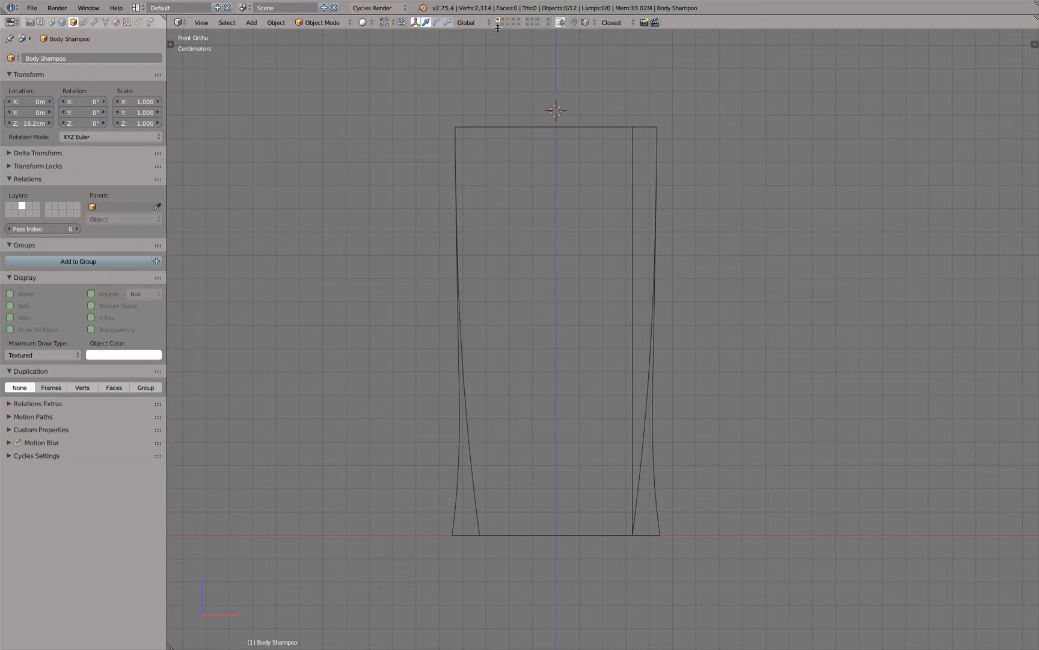
key("shift+2")
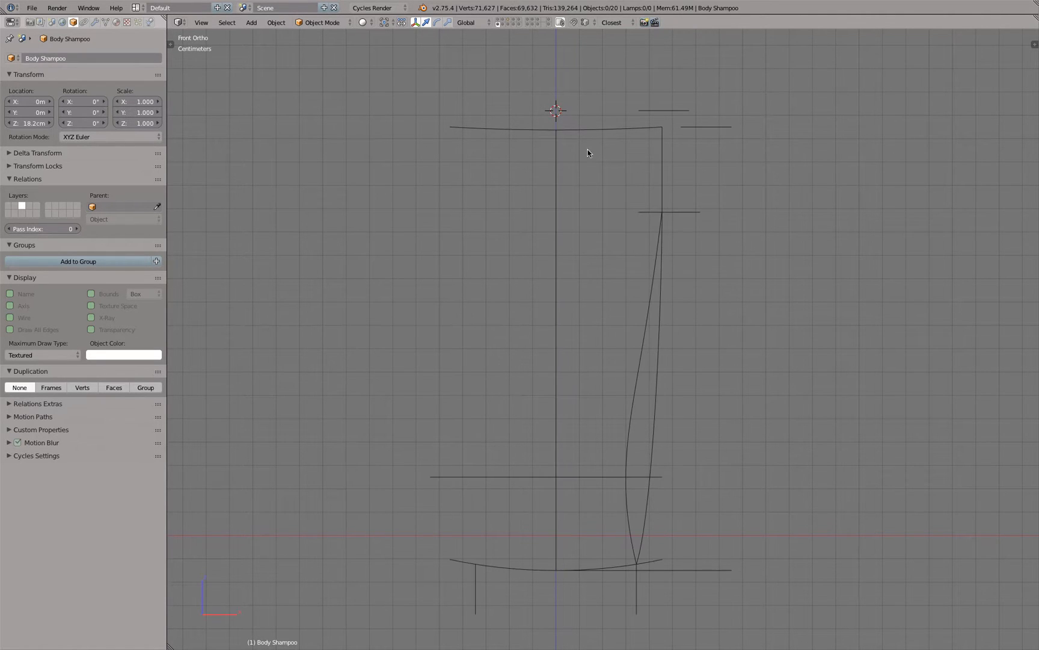
middle_click_drag(631, 175, 583, 214)
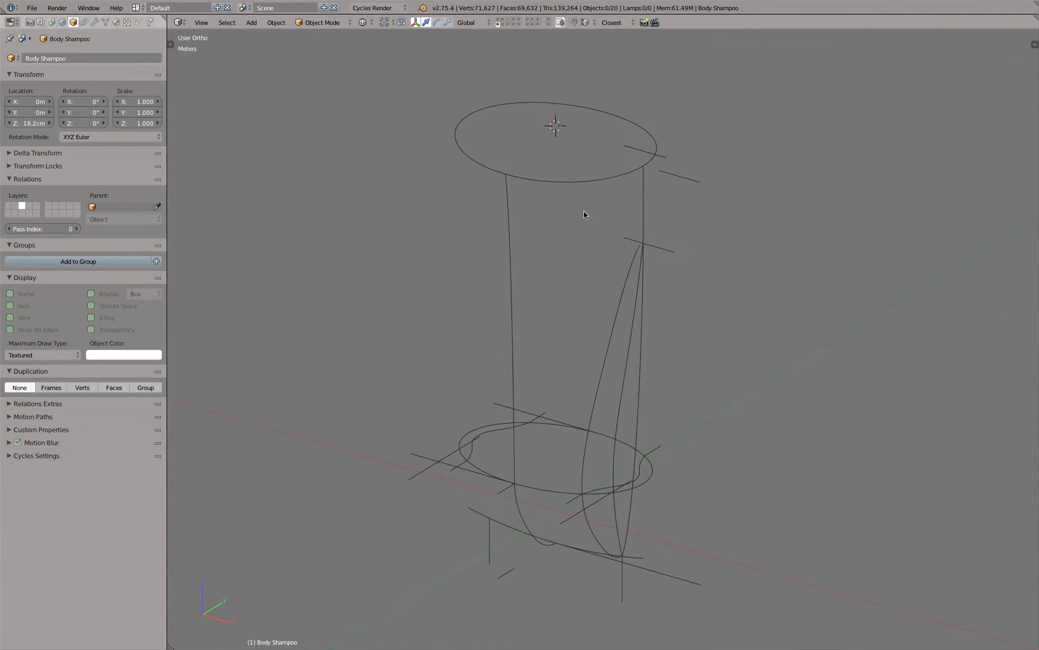
key("KP_1")
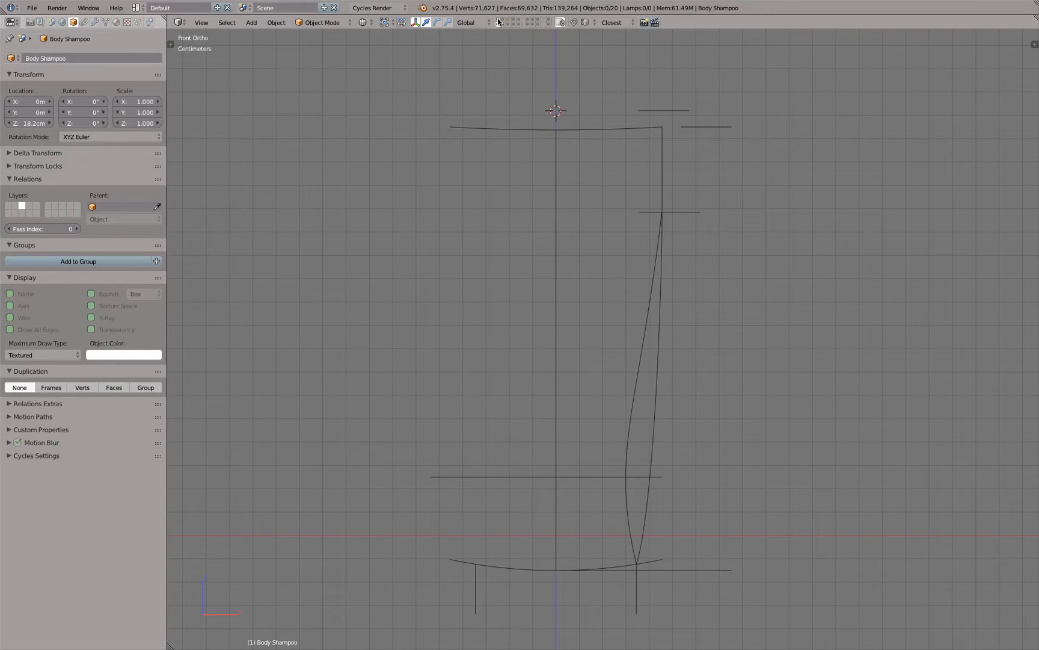
key("1")
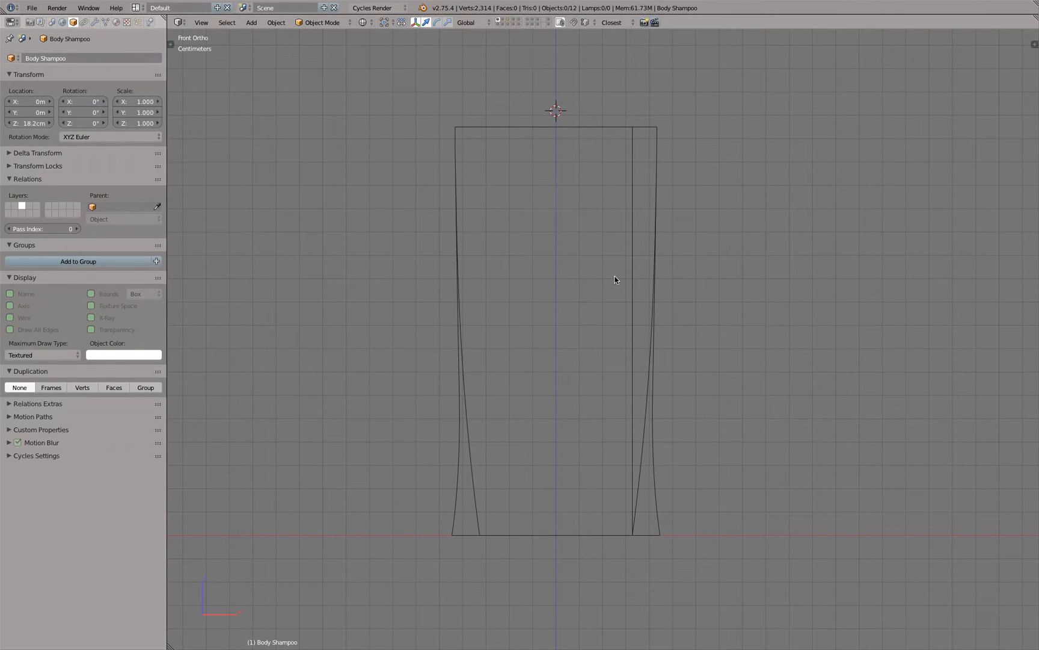
Step: Show only the Body Shampoo layer in solid shading and enter Edit Mode on the bottle body
left_click(509, 23)
key("z")
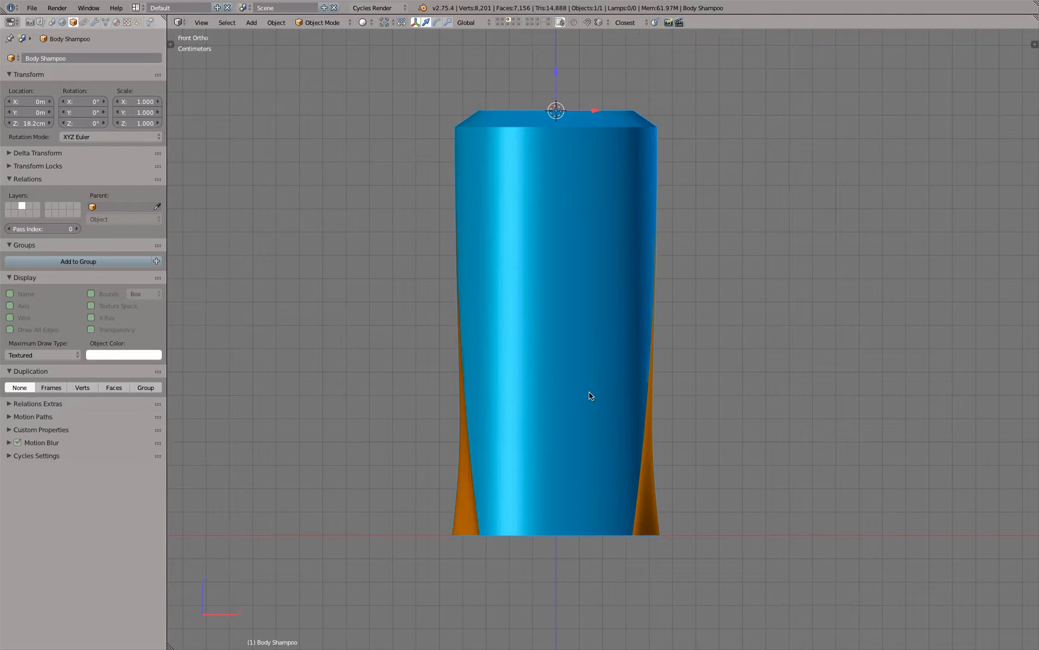
mouse_move(588, 392)
middle_mouse_down()
mouse_move(616, 322)
mouse_move(598, 336)
mouse_move(642, 401)
mouse_move(642, 389)
middle_mouse_up()
key("Tab")
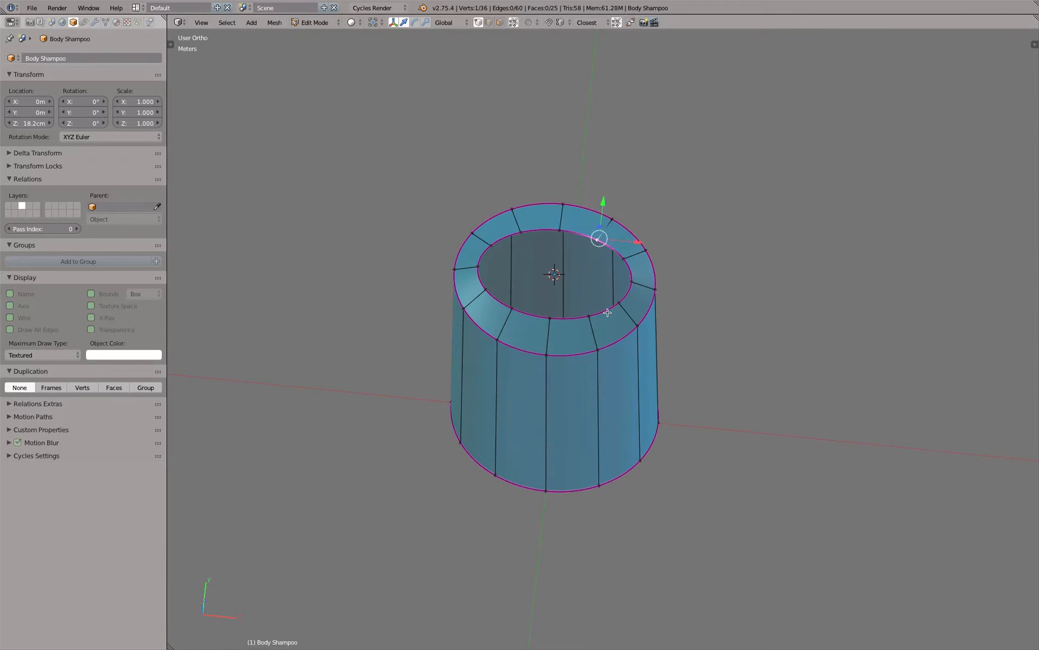
Step: Select the body's inner top, outer top and bottom edge loops in turn and view the mesh from the front
right_click(574, 232, "alt")
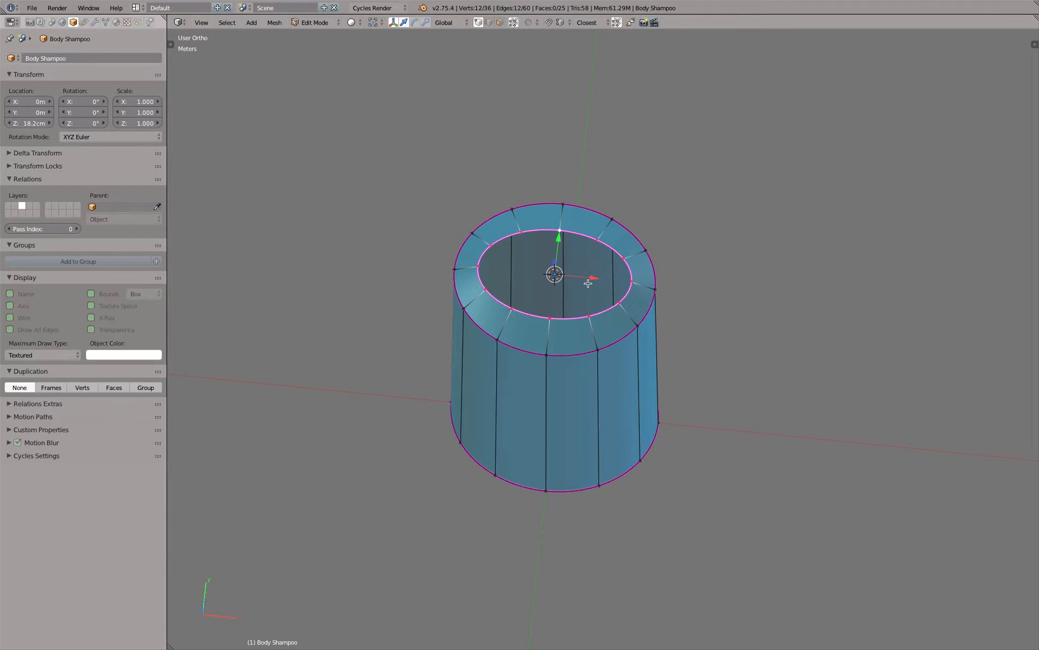
right_click(578, 351, "alt")
right_click(580, 490, "alt")
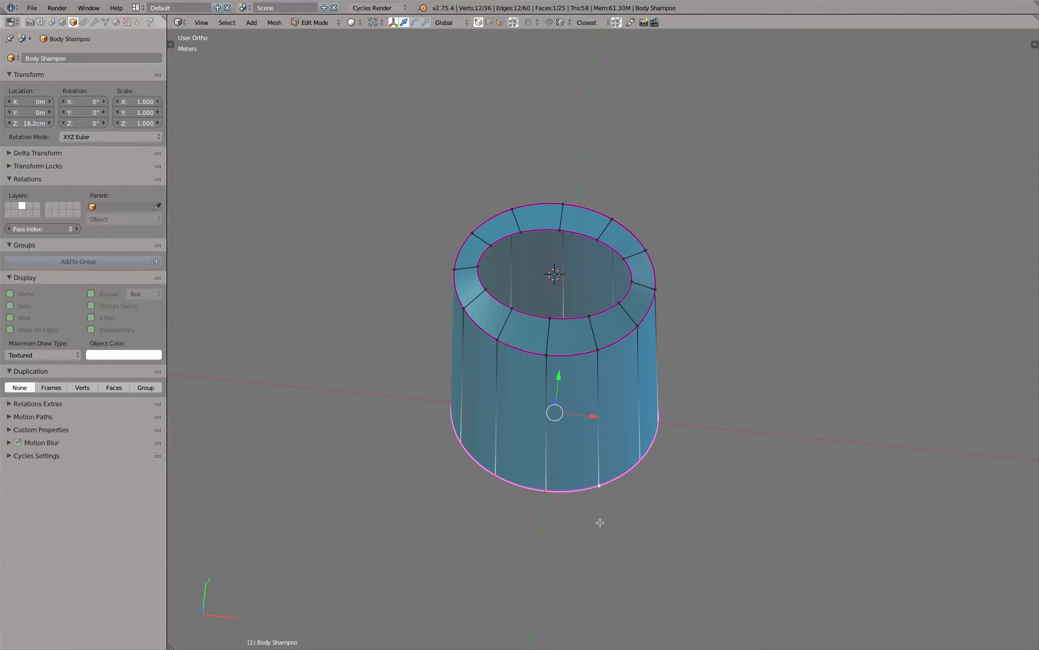
middle_click_drag(600, 522, 614, 376)
key("KP_1")
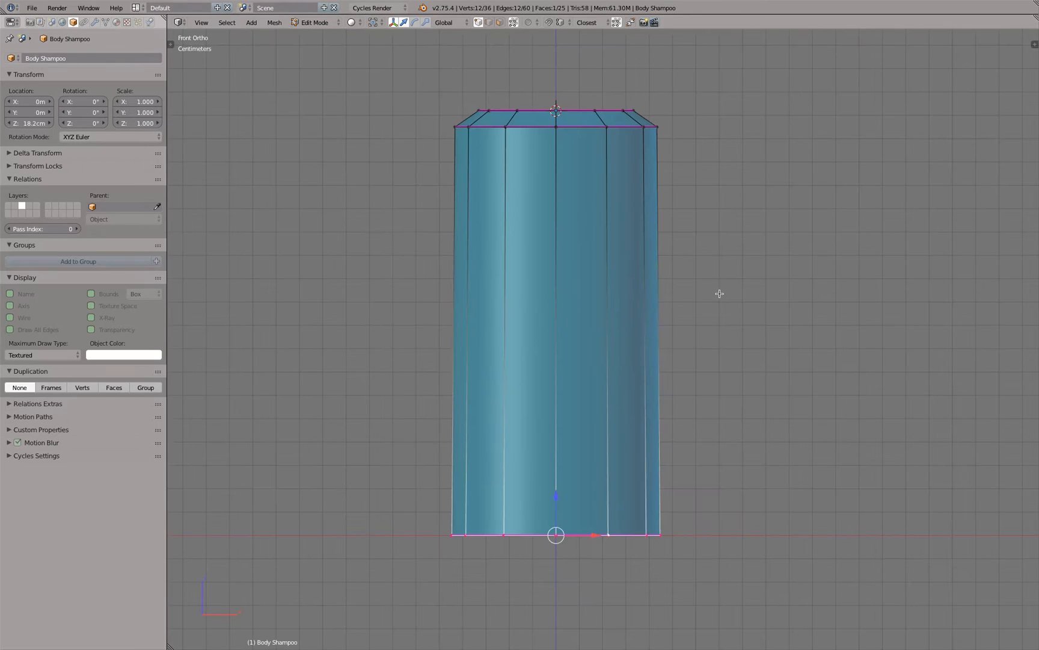
Step: Display the body's modifiers, leave Edit Mode and turn off the Boolean modifier's viewport display
left_click(95, 22)
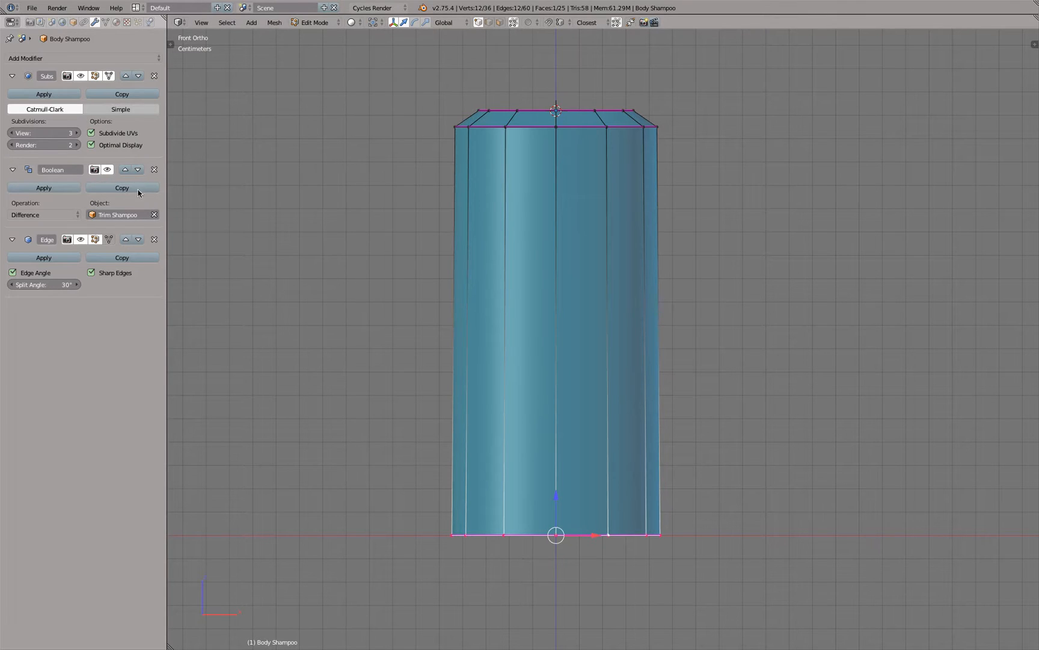
key("Tab")
left_click(107, 169)
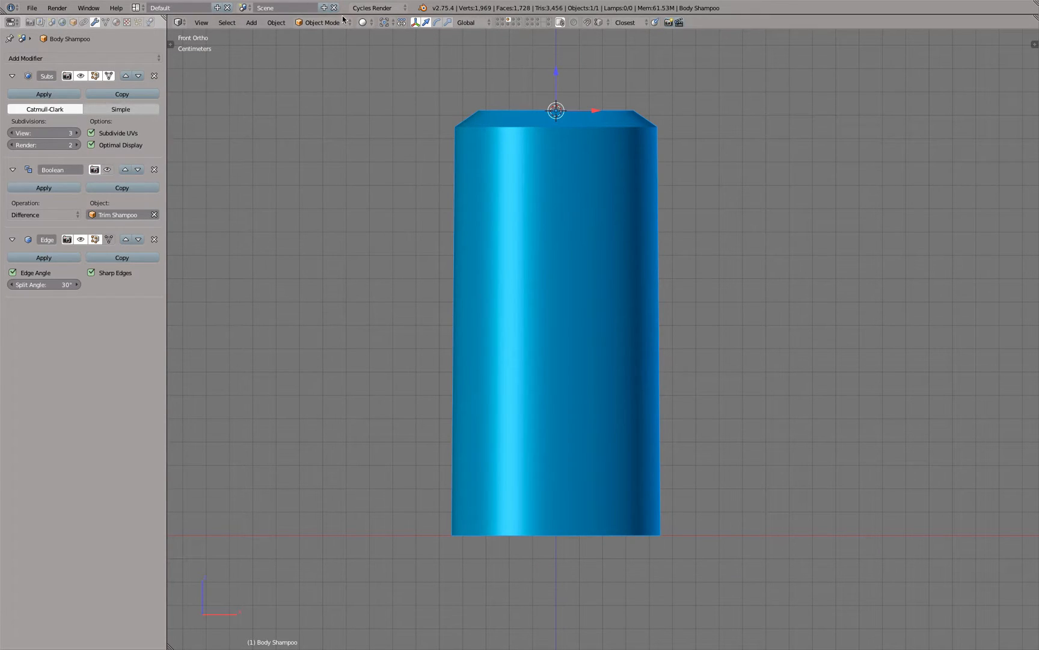
Step: Show only the layer with the trim surfaces and select the Trim Shampoo object to view its modifiers
left_click(507, 24)
middle_click_drag(609, 175, 557, 211)
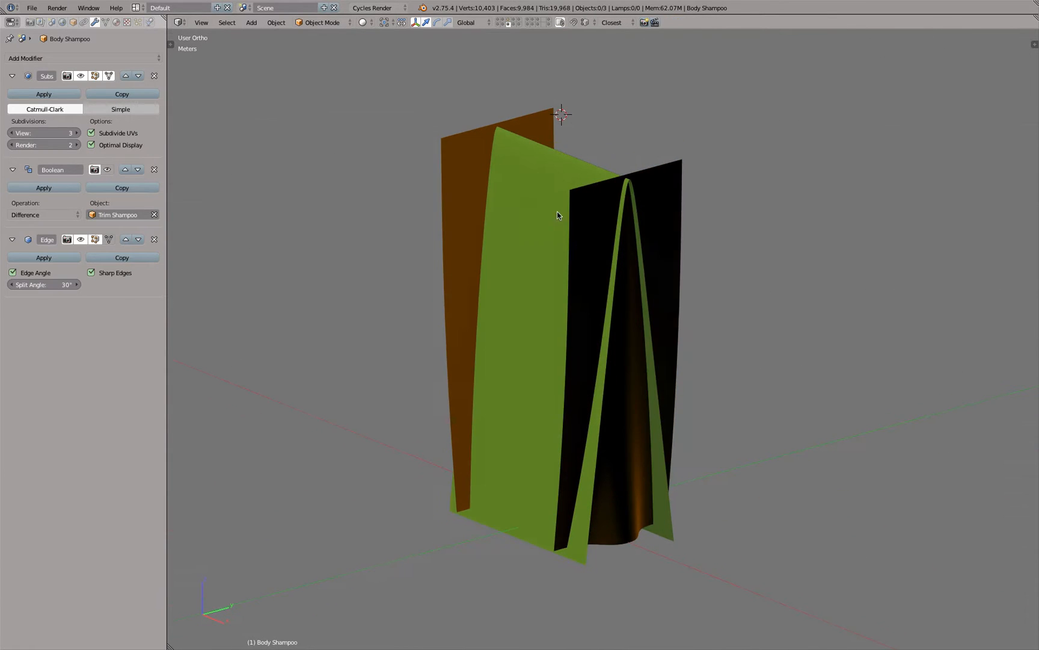
right_click(658, 168)
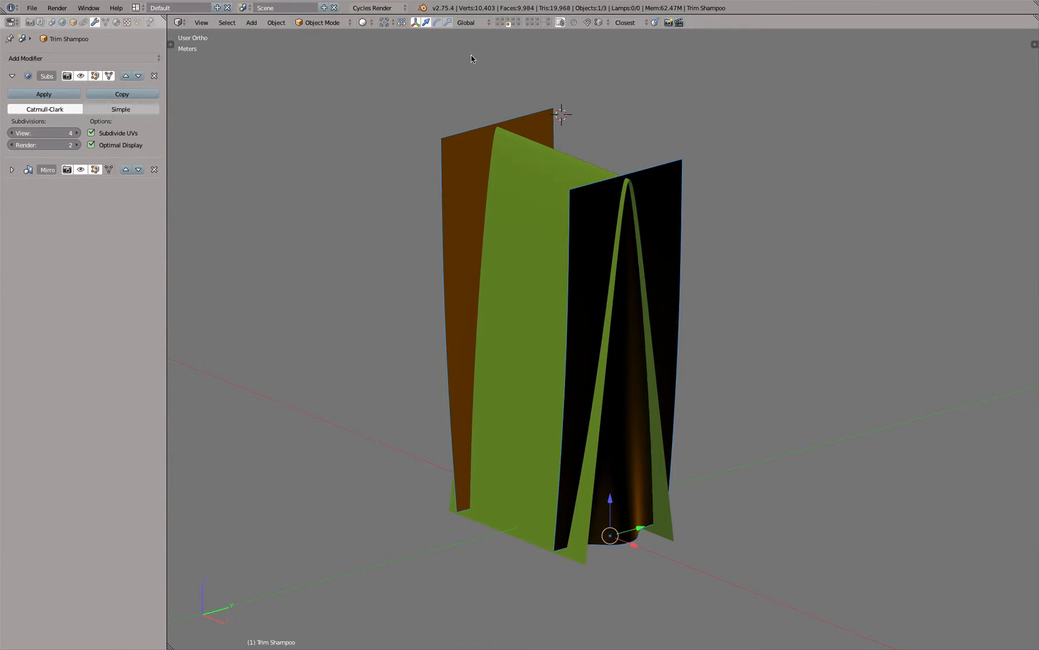
Step: Return to the body layer, select the bottle body and turn its Boolean modifier's viewport display back on
left_click(508, 22)
right_click(510, 189)
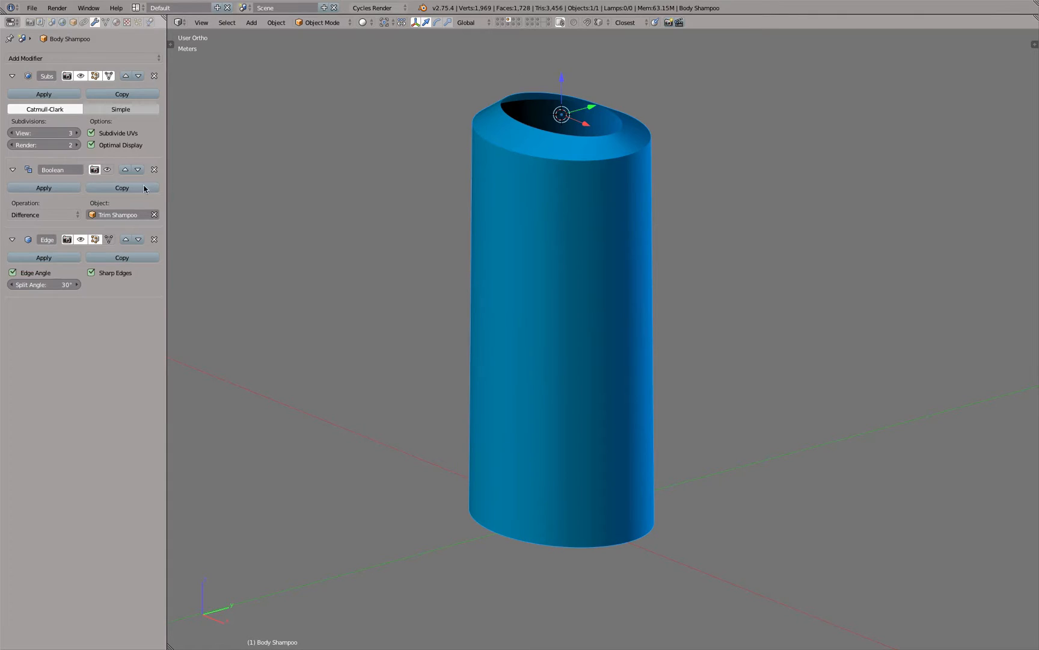
left_click(108, 170)
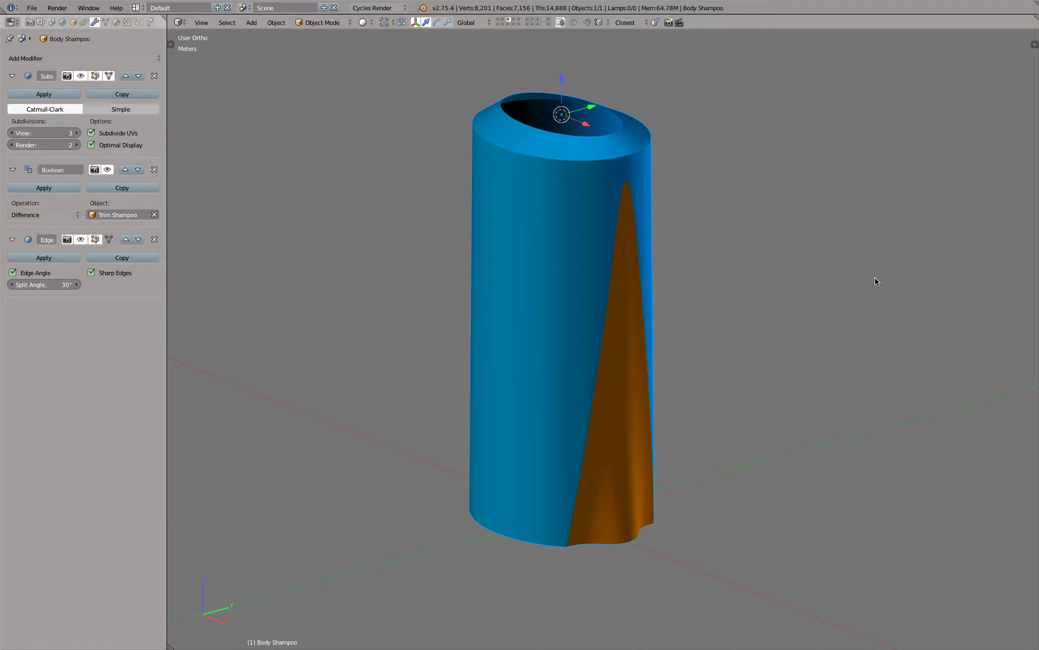
Step: Examine the trimmed side recess of the bottle body from the front, from below and from the side
key("KP_1")
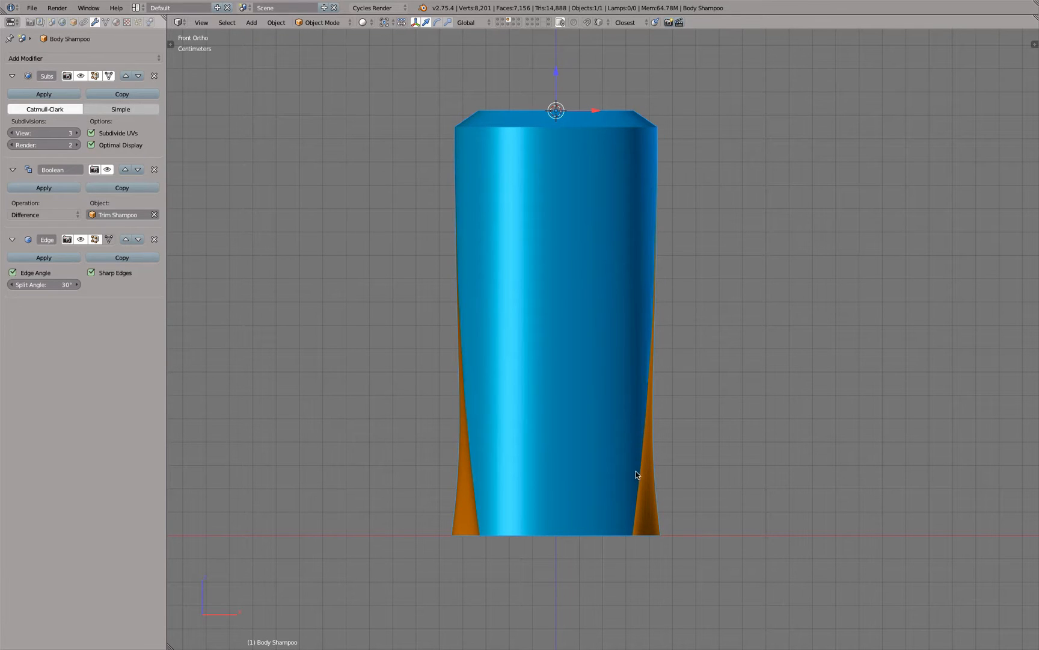
middle_click_drag(629, 525, 578, 456)
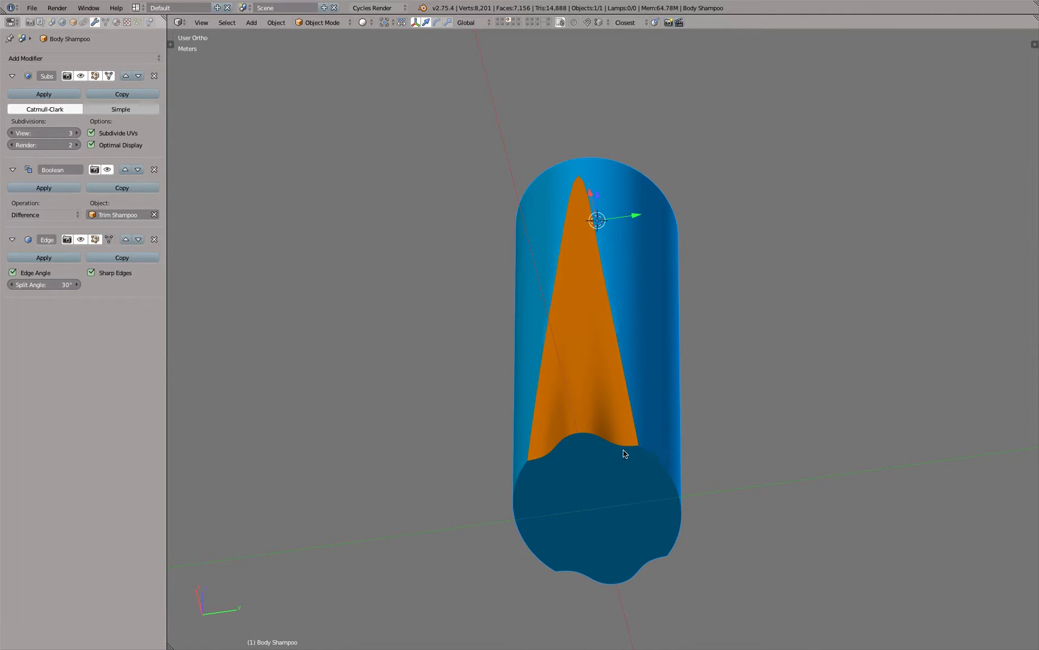
middle_click_drag(597, 324, 573, 241)
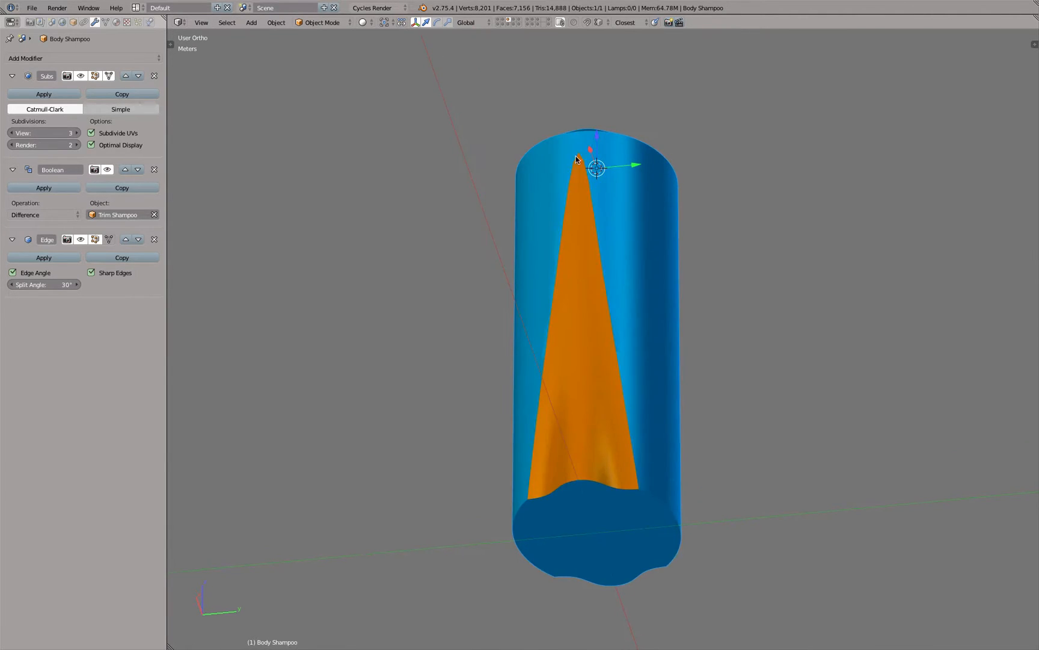
Step: Display the guide curves layer together with the bottle body layer in wireframe, seen from the front
left_click(508, 24)
middle_click_drag(514, 91, 621, 169)
left_click(500, 21)
left_click(508, 21, "shift")
key("z")
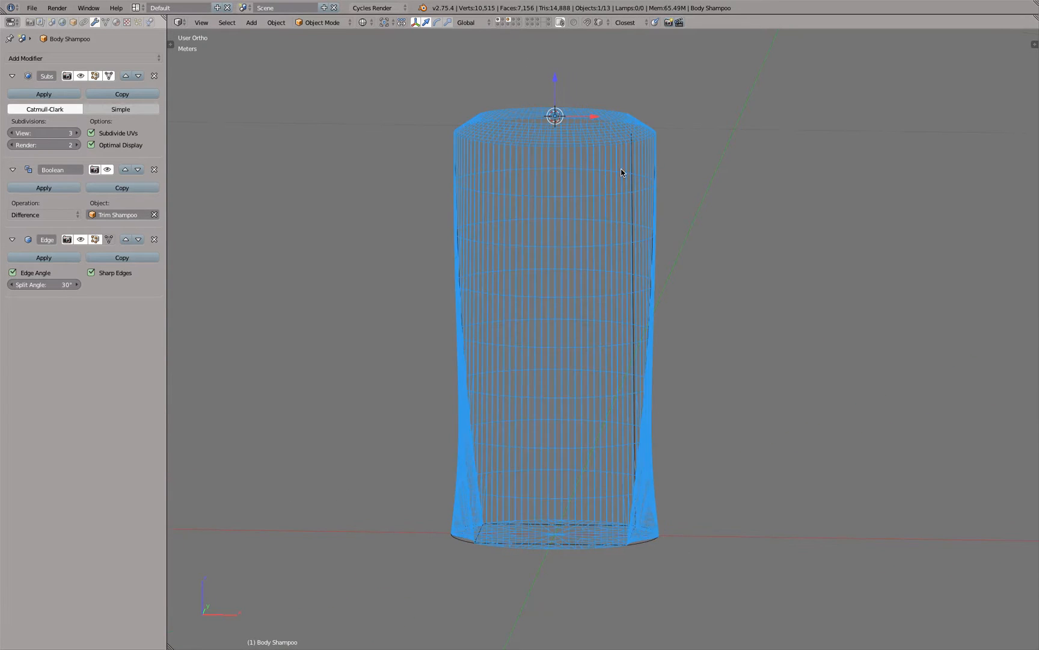
key("KP_1")
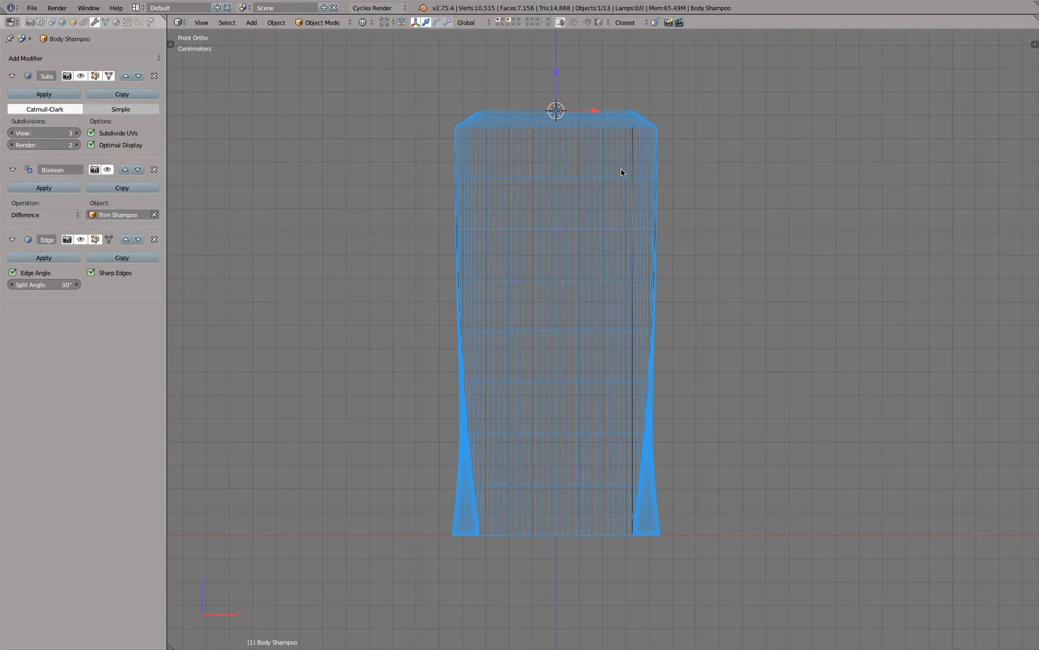
Step: Select the side profile curve and the triangular recess outline curve in turn, checking them against the body in front and right views
right_click(657, 244)
scroll(687, 436, "up", 4)
scroll(688, 436, "down", 3)
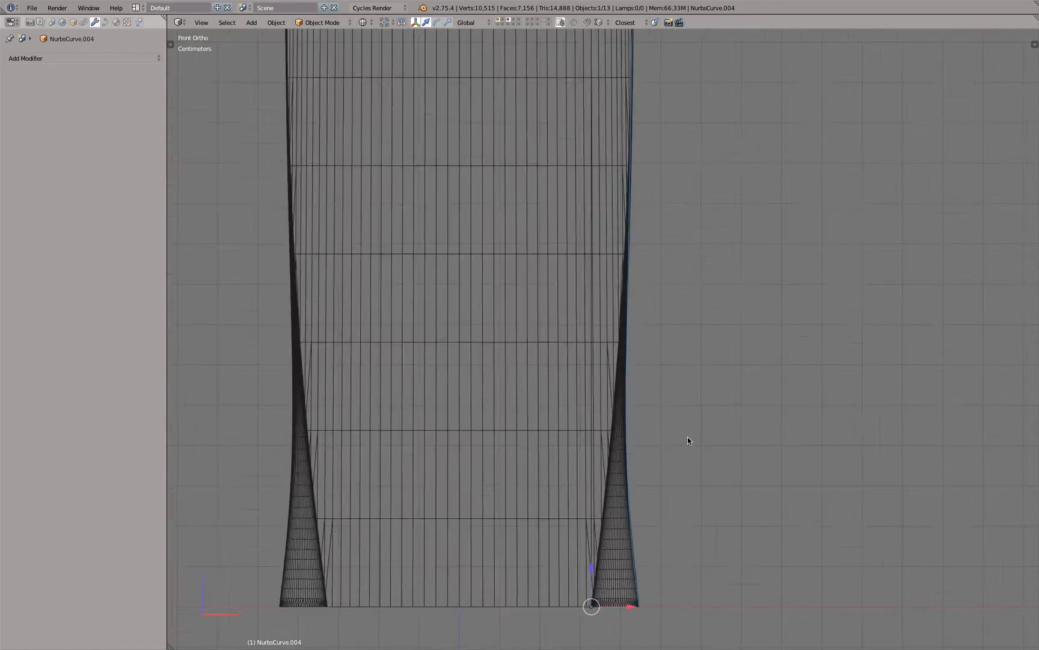
middle_click_drag(698, 425, 593, 420)
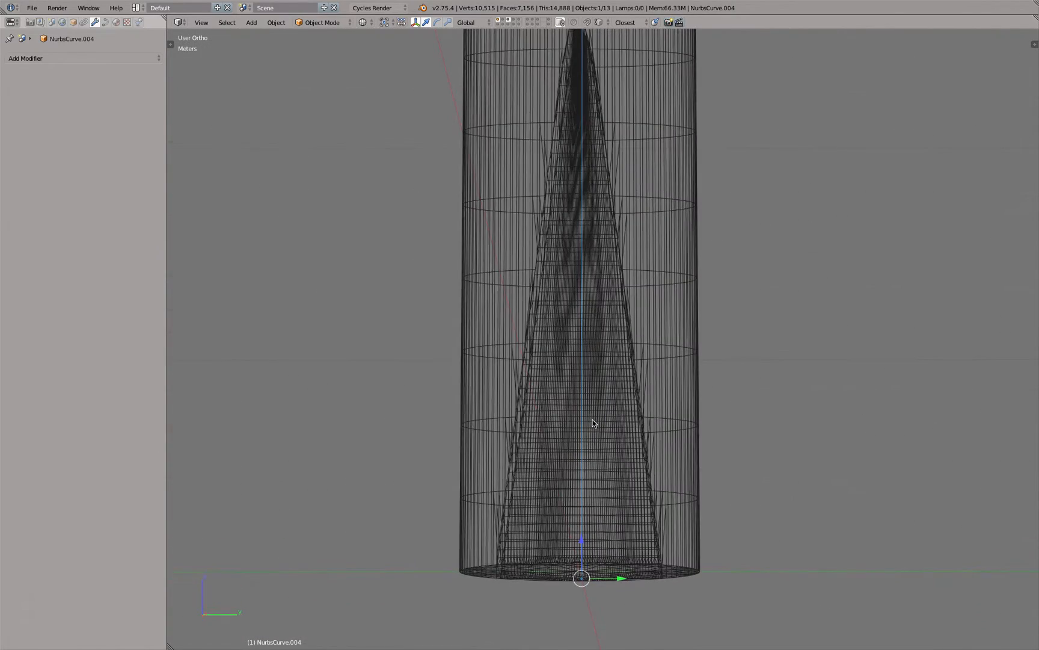
key("KP_1")
key("KP_3")
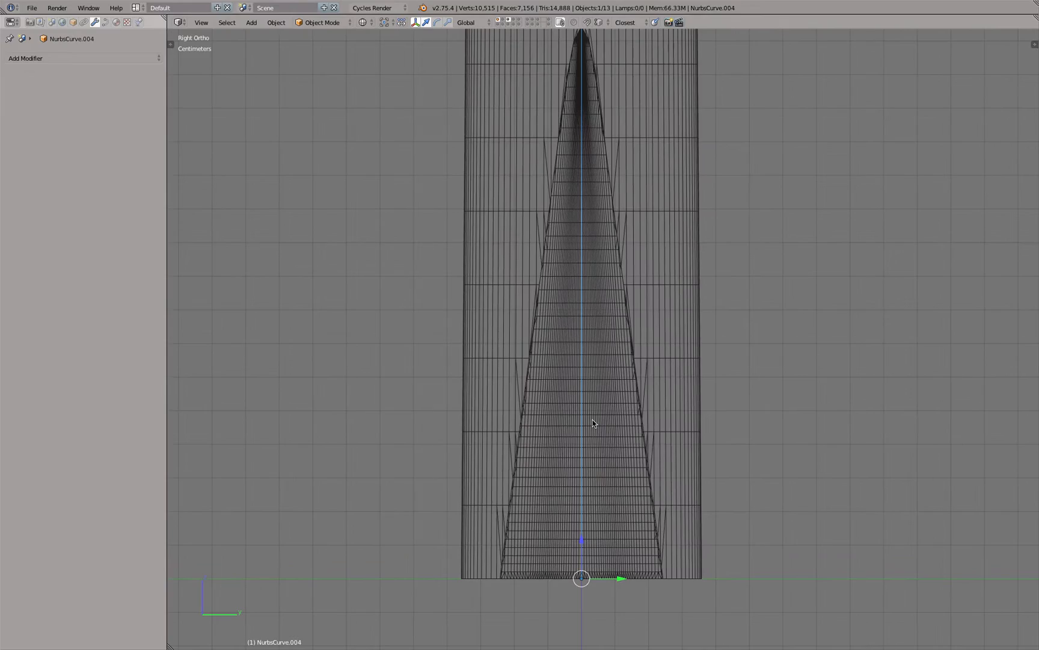
right_click(536, 290)
right_click(538, 291)
scroll(538, 291, "down", 2)
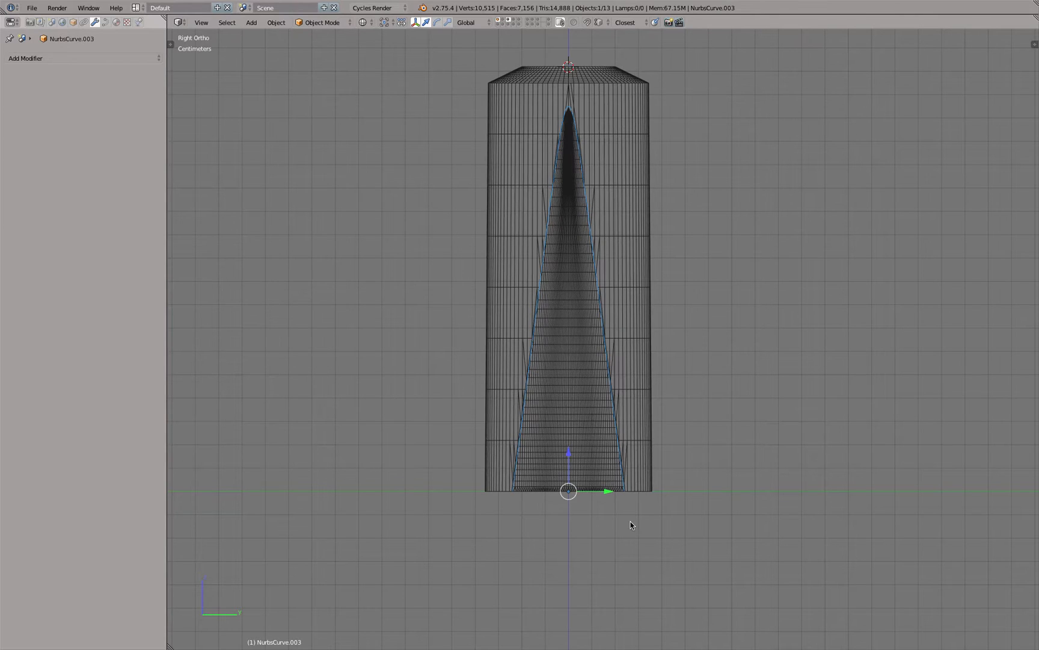
Step: Examine the guide curves against the trimmed bottle body in solid shading from several angles
key("z")
key("z")
mouse_move(541, 446)
middle_mouse_down()
mouse_move(664, 455)
mouse_move(645, 431)
mouse_move(561, 438)
mouse_move(480, 428)
mouse_move(551, 447)
middle_mouse_up()
key("z")
key("KP_1")
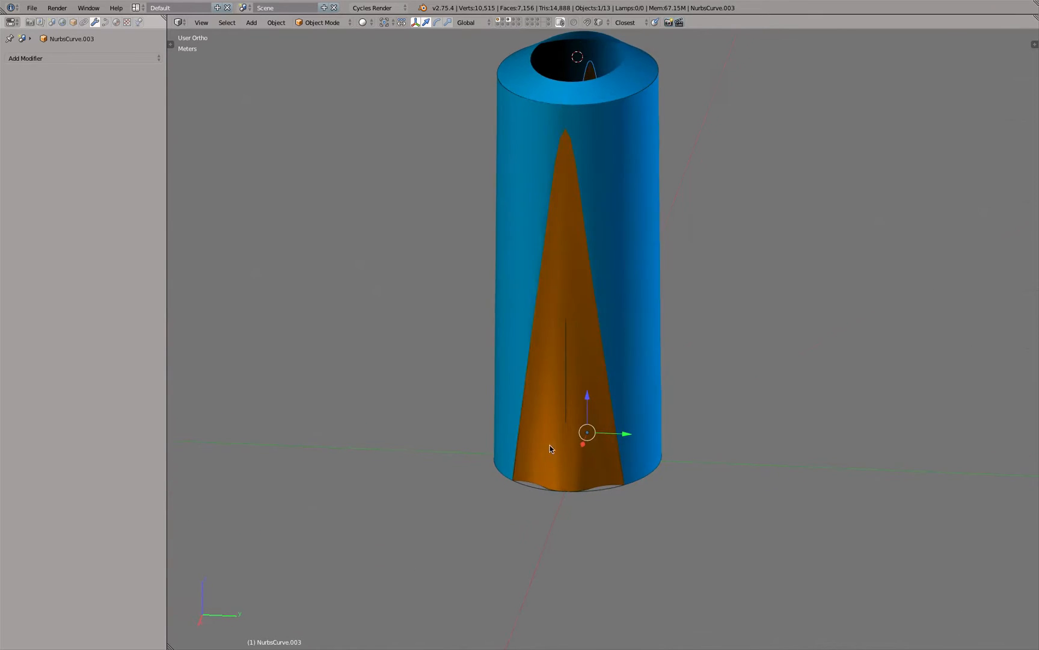
middle_click_drag(541, 367, 636, 367)
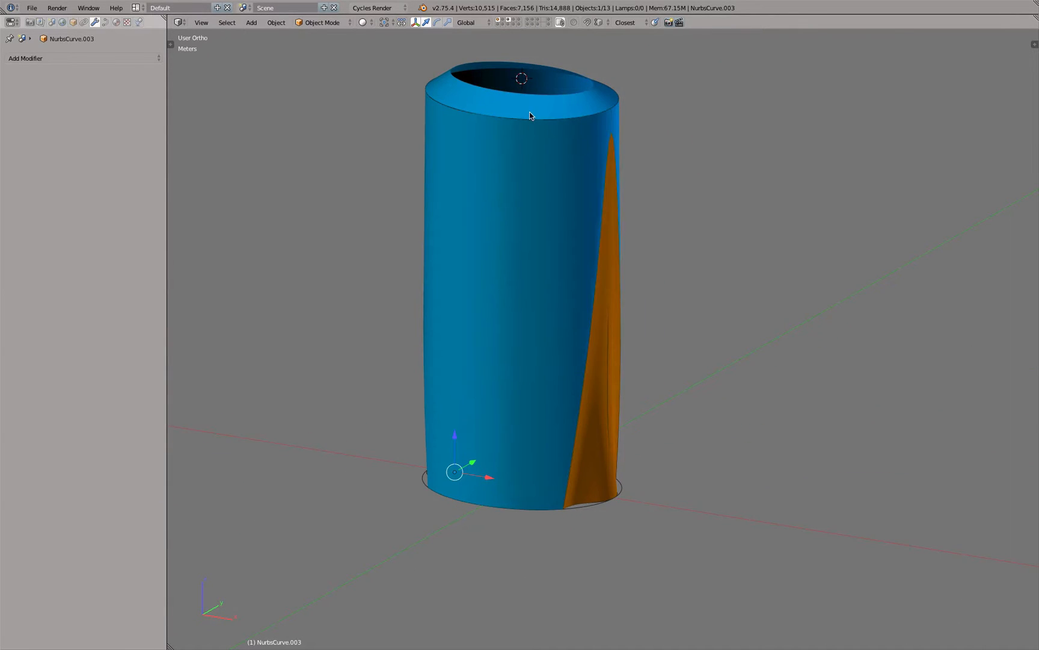
Step: Show only the trim surfaces layer and hide everything except the green folded plane
left_click(508, 24)
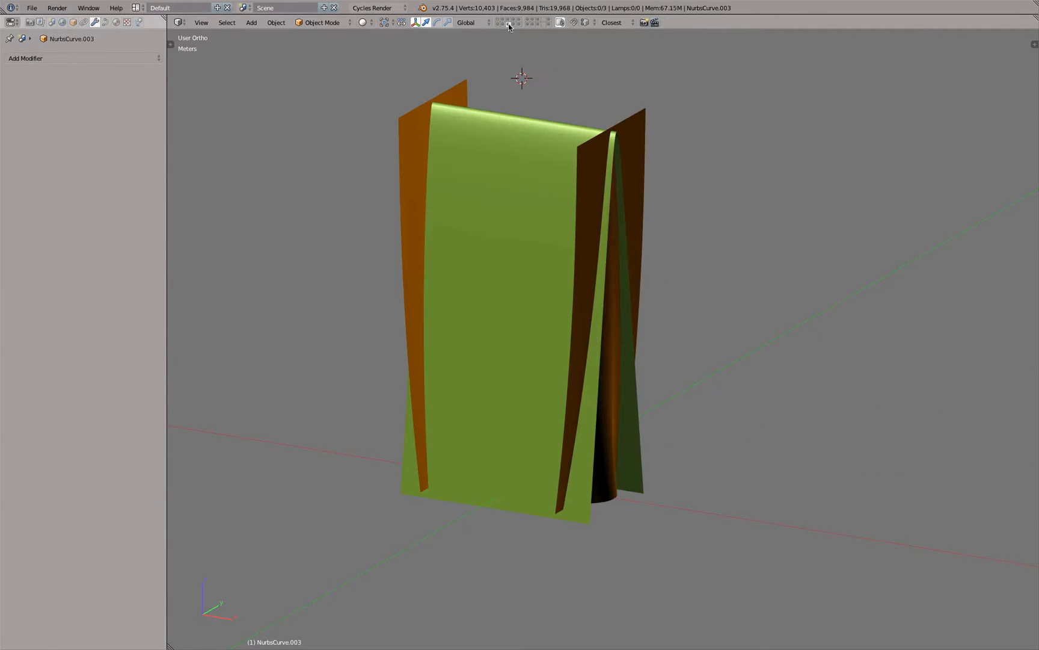
right_click(526, 168)
key("shift+h")
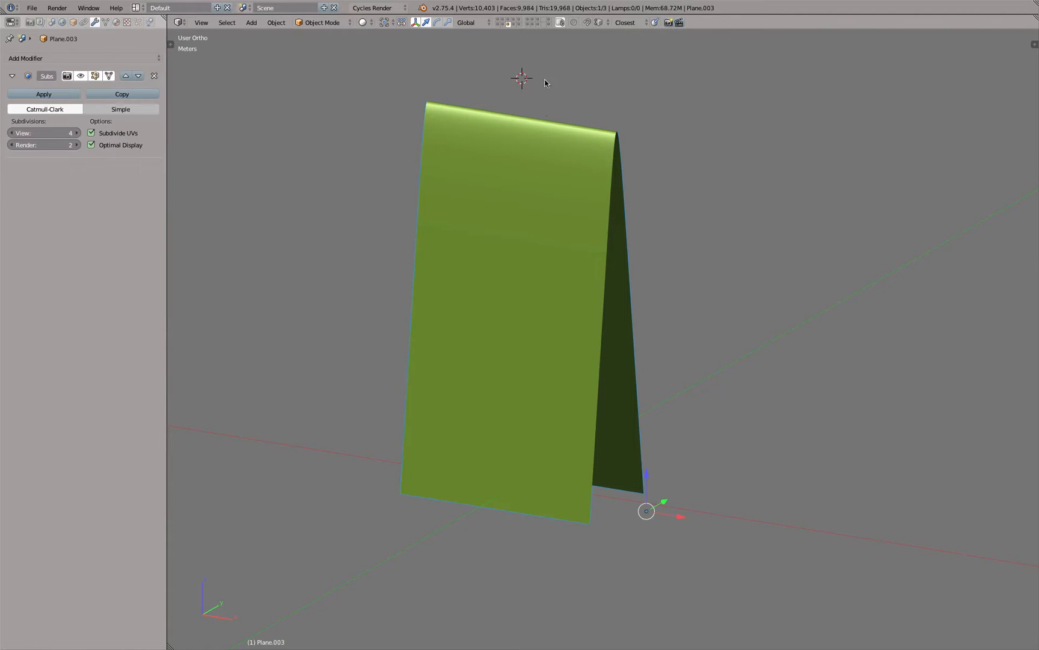
Step: Show the bottle body along with the green plane and turn off the body's Boolean modifier in the viewport
left_click(507, 20, "shift")
middle_click_drag(707, 249, 583, 154)
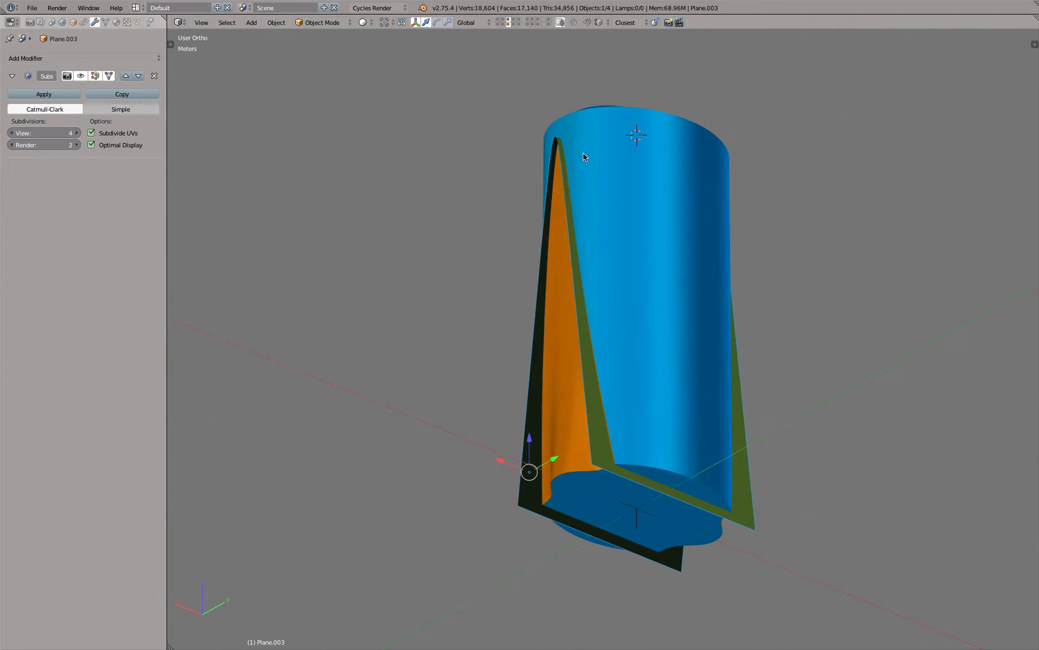
right_click(584, 157)
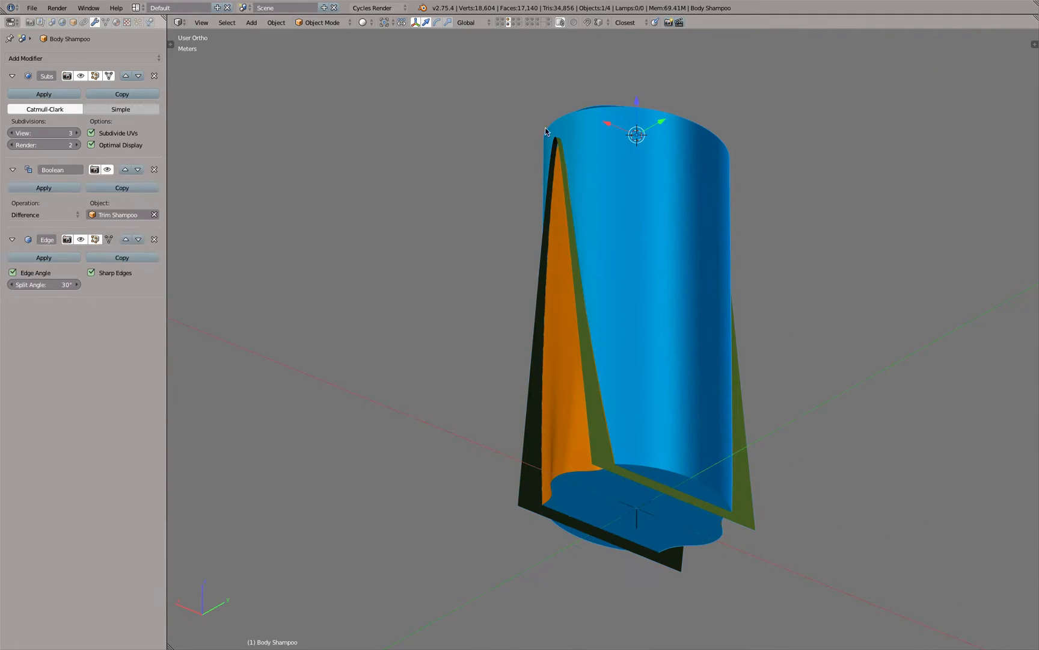
left_click(109, 171)
middle_click_drag(445, 305, 598, 279)
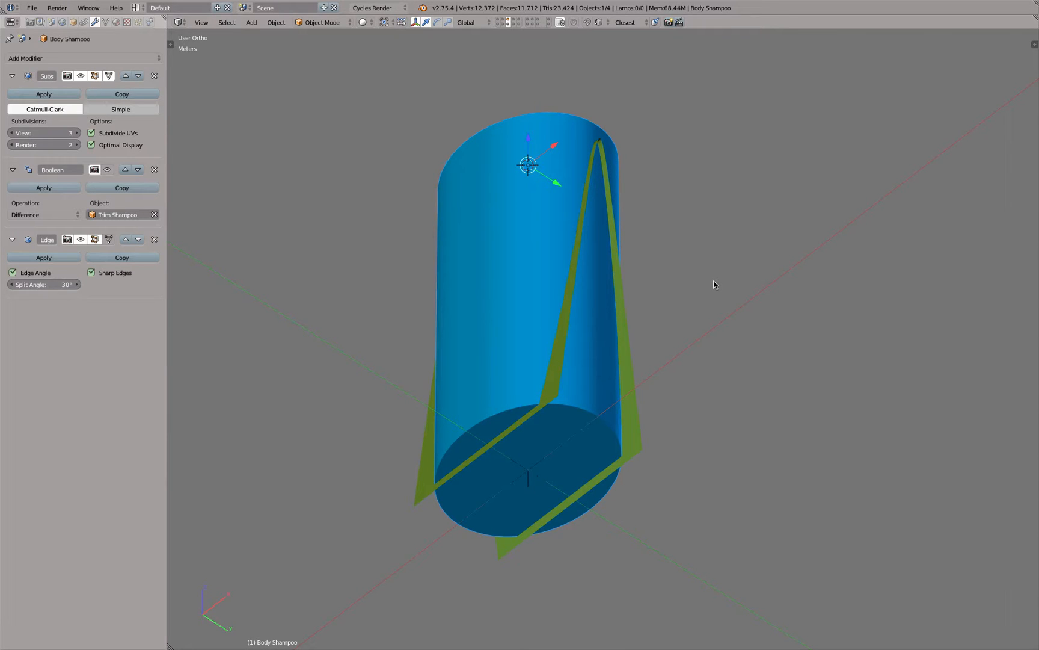
Step: Select the green folded plane, then reveal and select the trim surface beside the bottle body
middle_click_drag(666, 232, 712, 376)
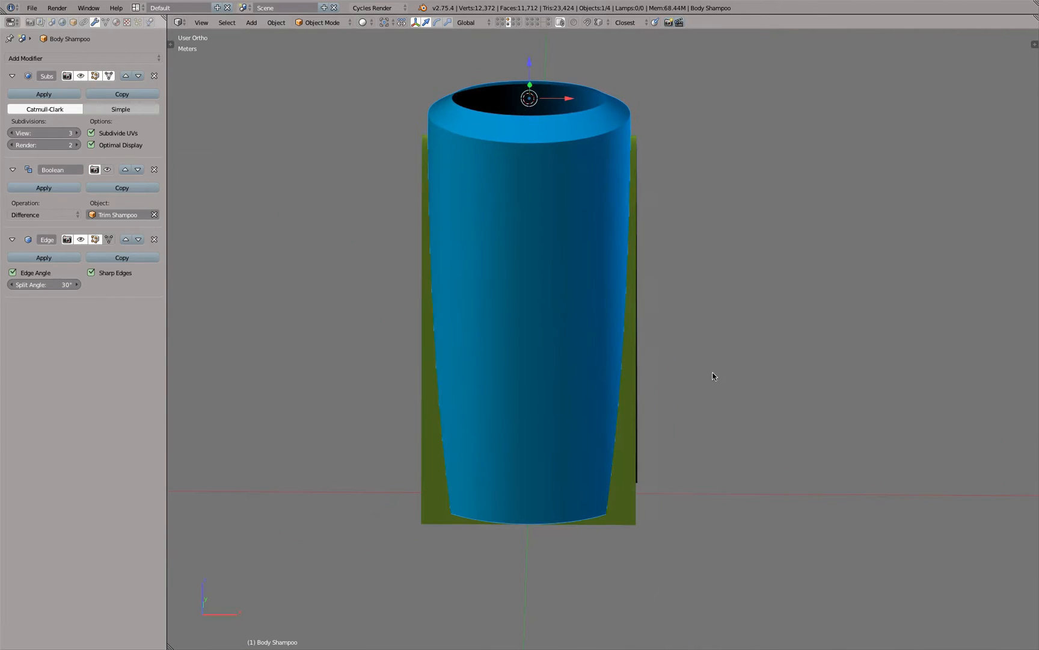
right_click(641, 491)
middle_click_drag(657, 482, 563, 471)
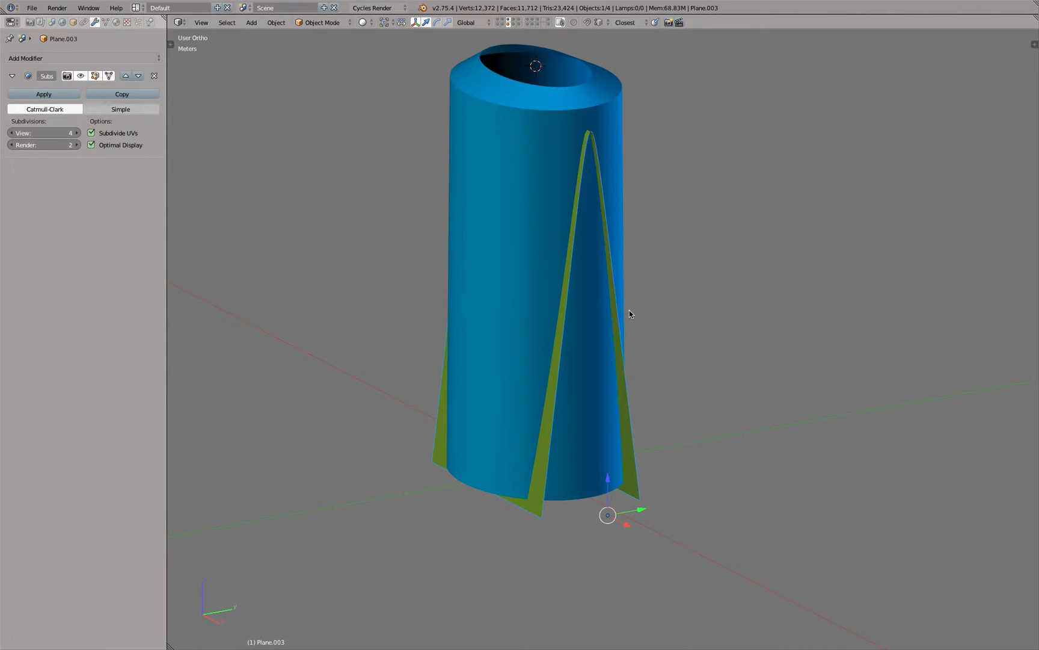
right_click(616, 239)
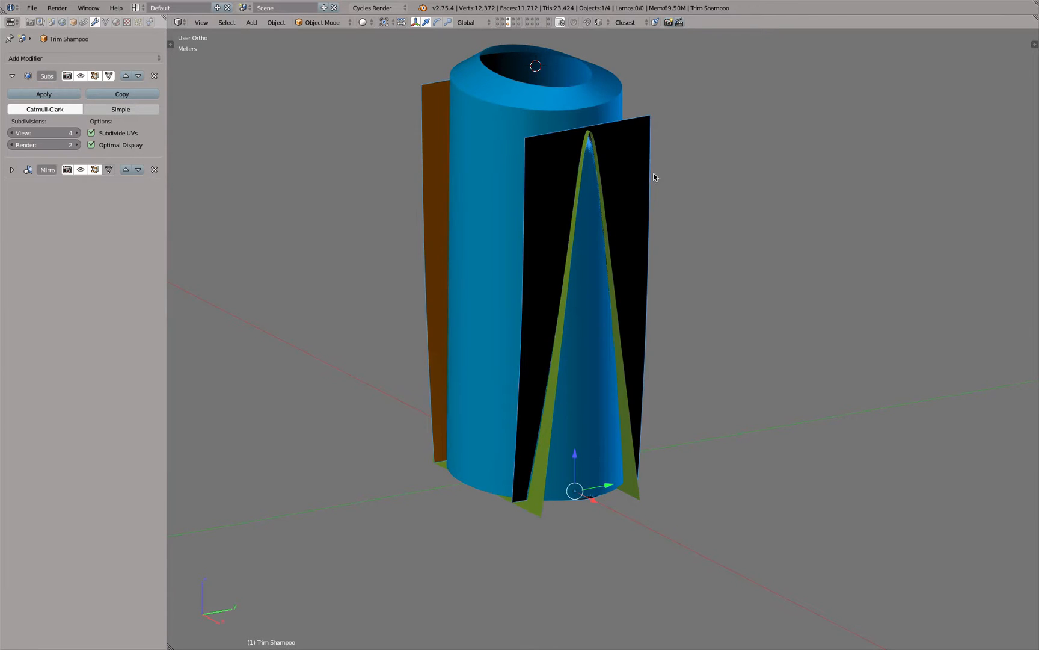
middle_click_drag(654, 176, 584, 93)
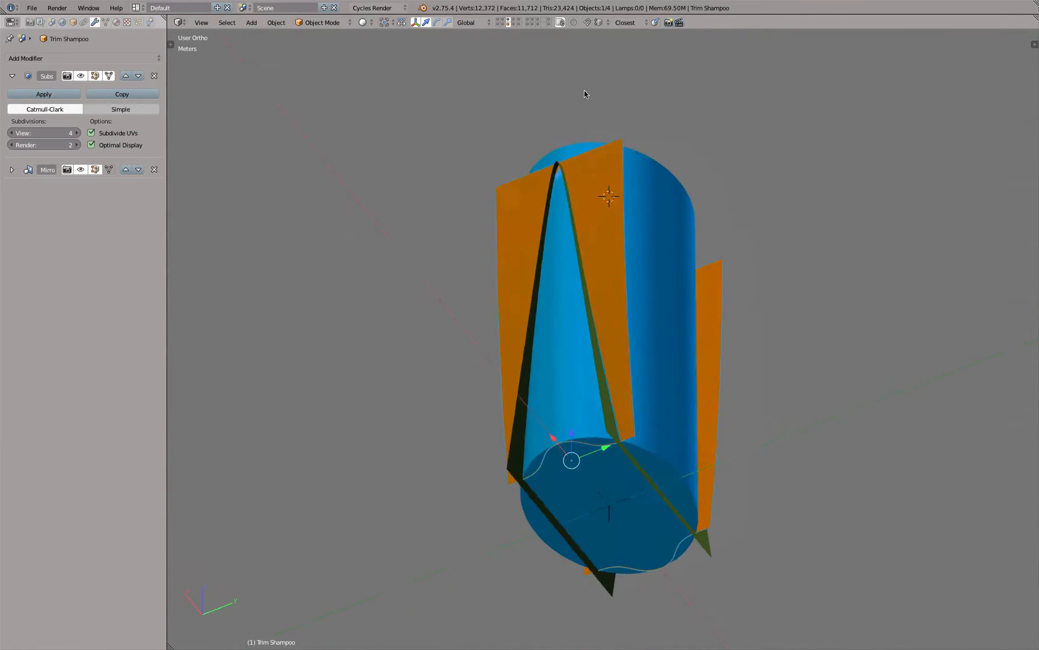
Step: Open the trim surface mesh in Edit Mode and turn off the Subdivision Surface modifier's on-cage display
scroll(586, 361, "up", 3)
key("Tab")
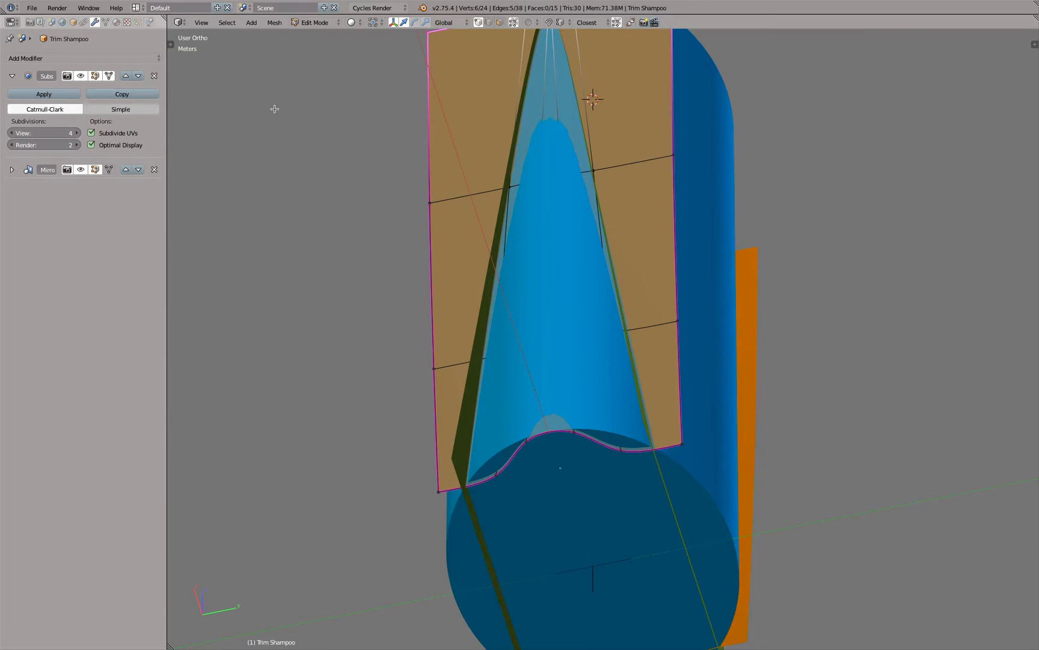
left_click(109, 76)
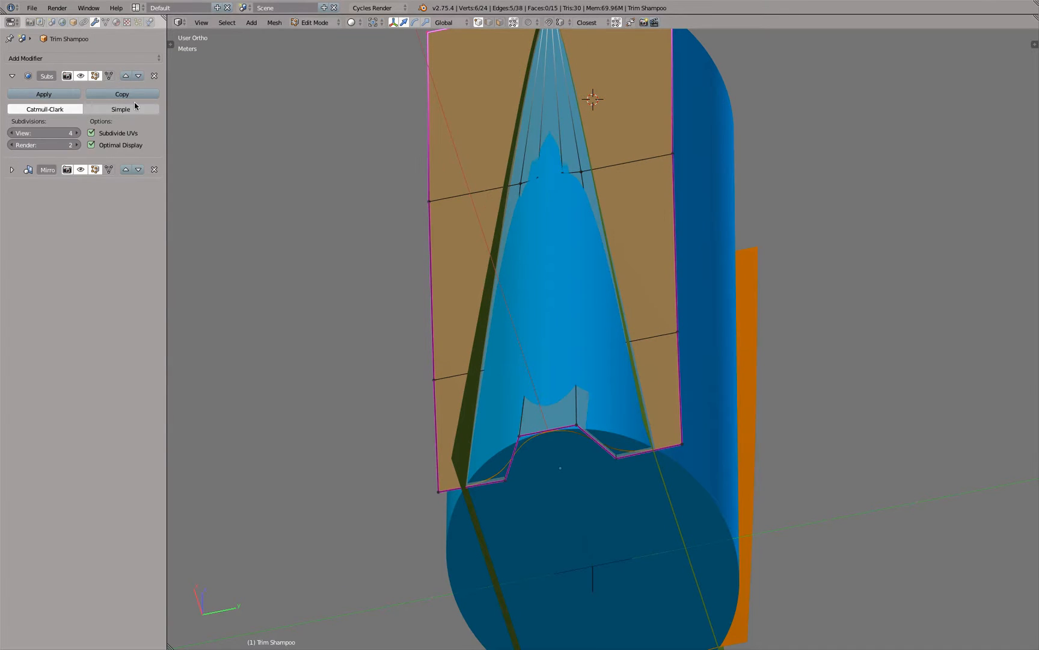
Step: Select the six vertices along the trim surface's bottom edge one after another
left_click(444, 501)
left_click(508, 488, "shift")
left_click(516, 444, "shift")
left_click(566, 425, "shift")
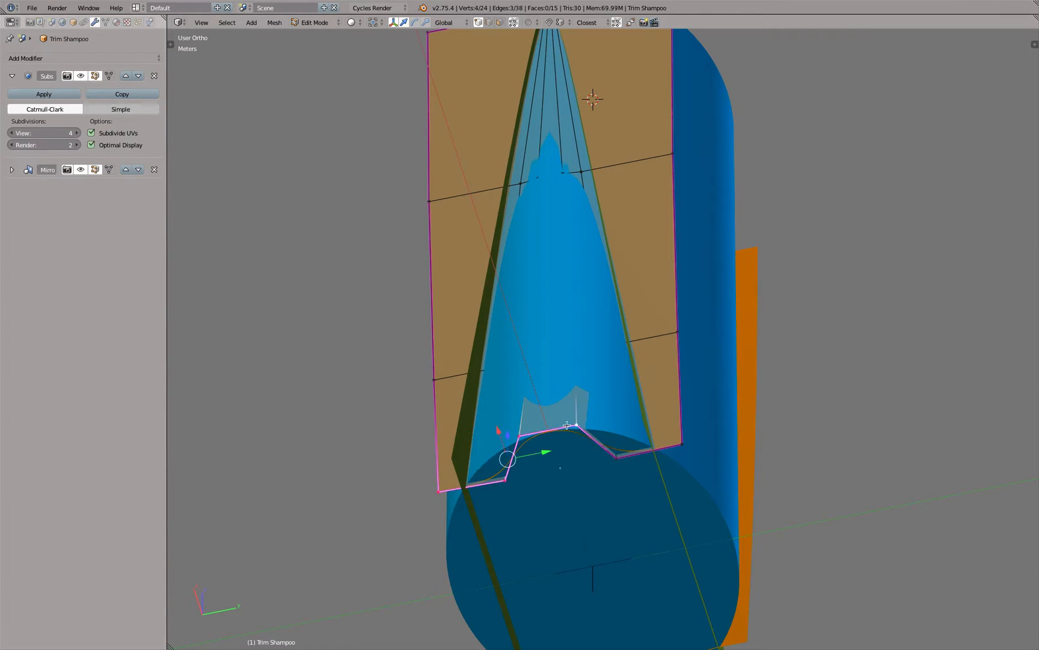
left_click(617, 456, "shift")
left_click(680, 445, "shift")
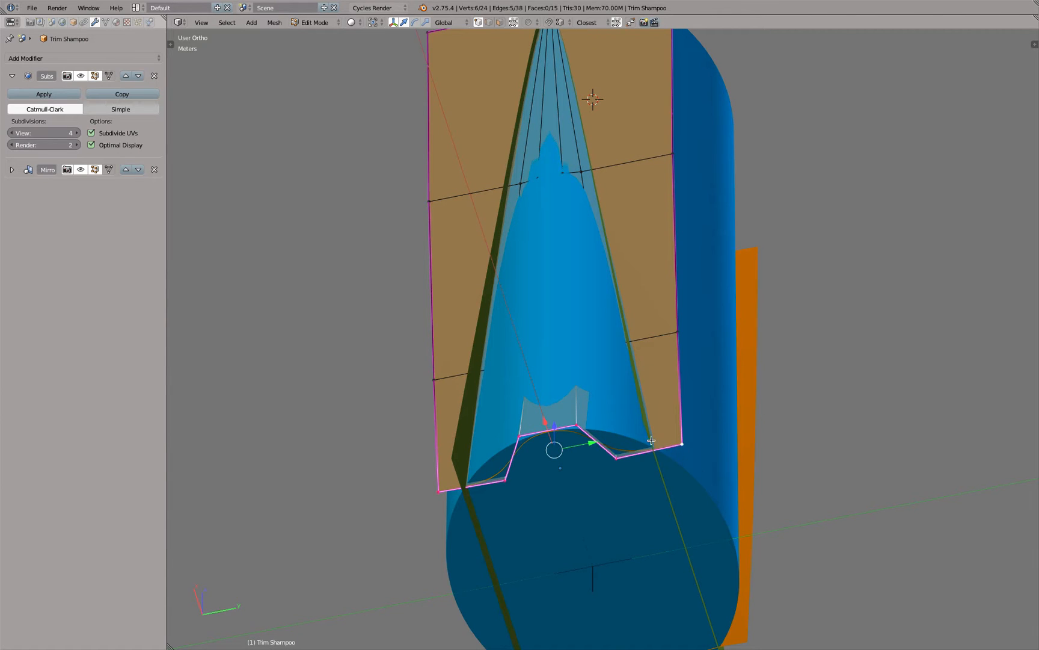
Step: Switch to wireframe and pick single vertices upward along one inner column of the trim surface
key("z")
middle_click_drag(648, 396, 648, 458)
right_click(636, 415)
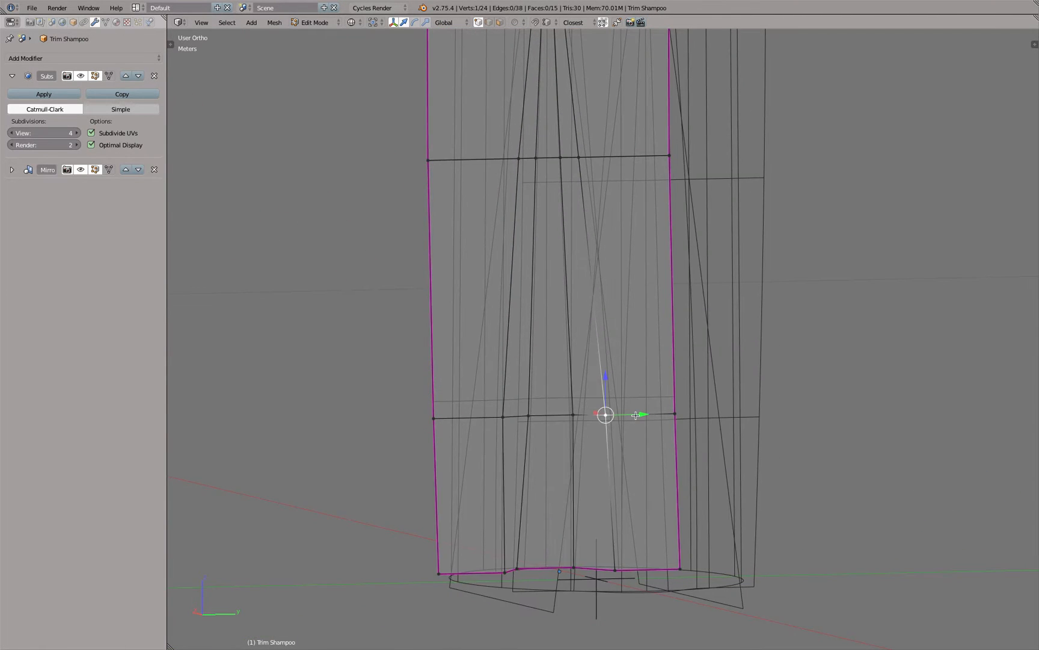
scroll(635, 415, "down", 4)
right_click(608, 292)
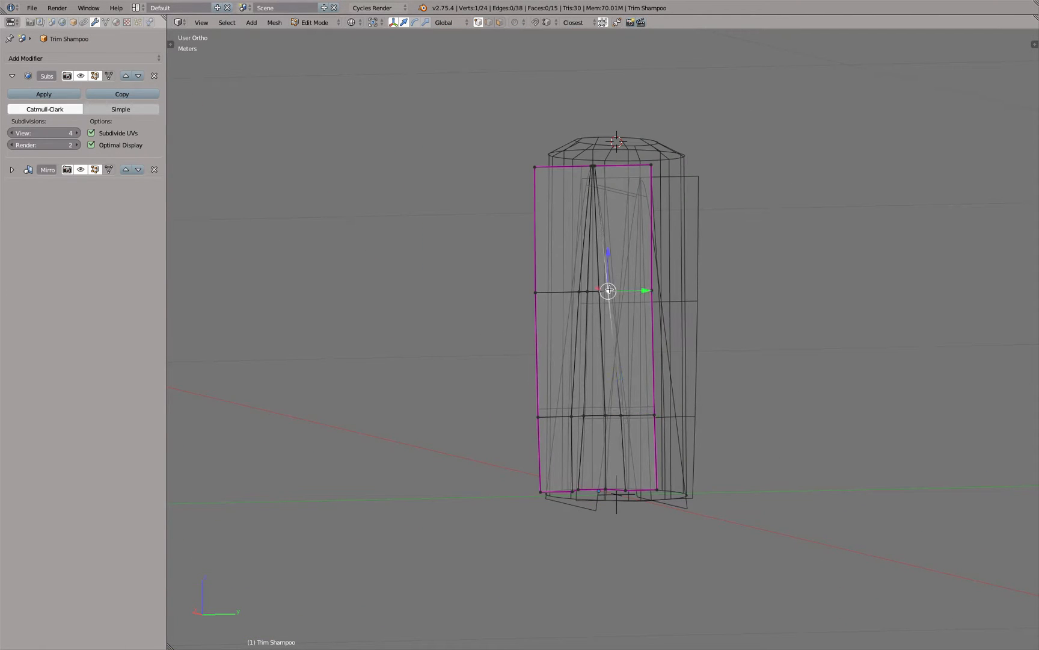
right_click(604, 163)
Step: Select the four inner vertices of the trim surface's lower horizontal row
middle_click_drag(603, 163, 560, 424)
right_click(561, 427)
right_click(582, 457, "shift")
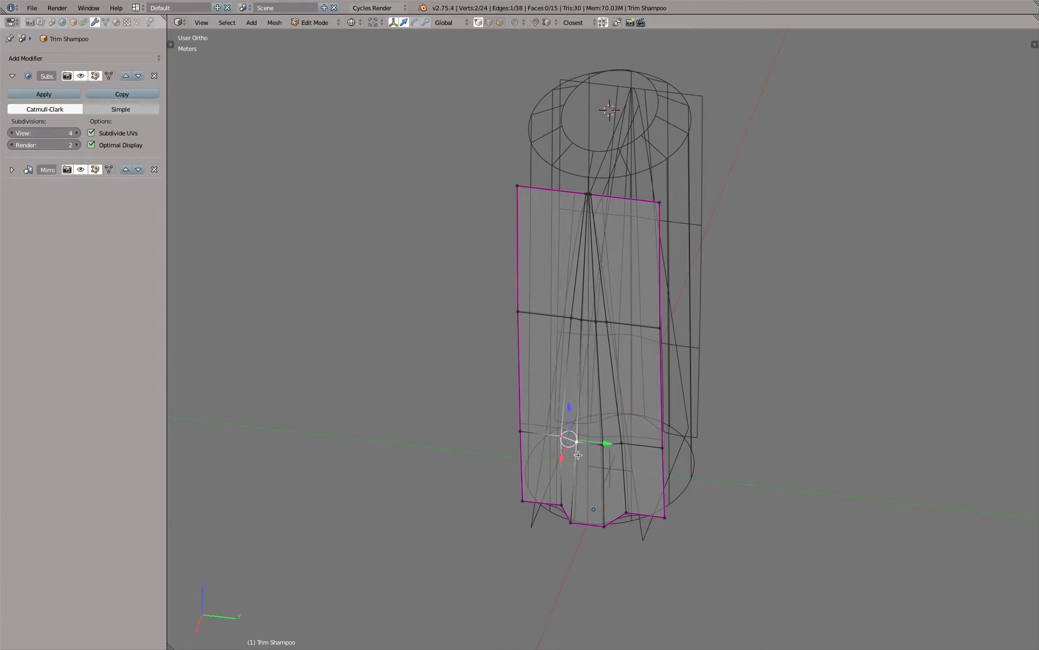
right_click(603, 460, "shift")
right_click(622, 434, "shift")
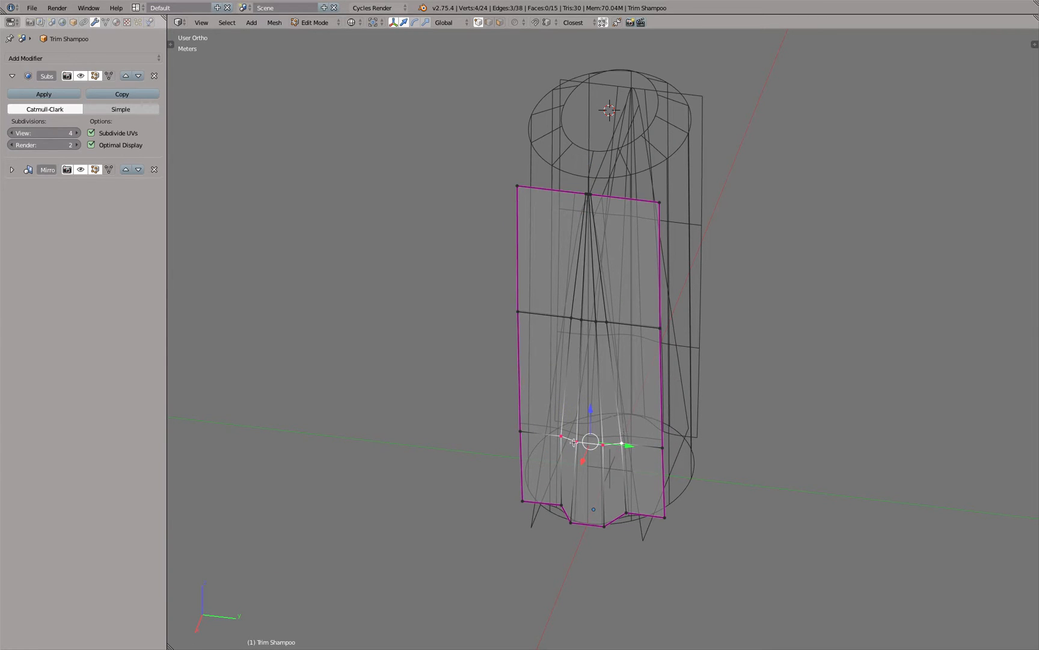
Step: Clear the selection and pick the inner vertices of the trim surface's middle horizontal row
key("a")
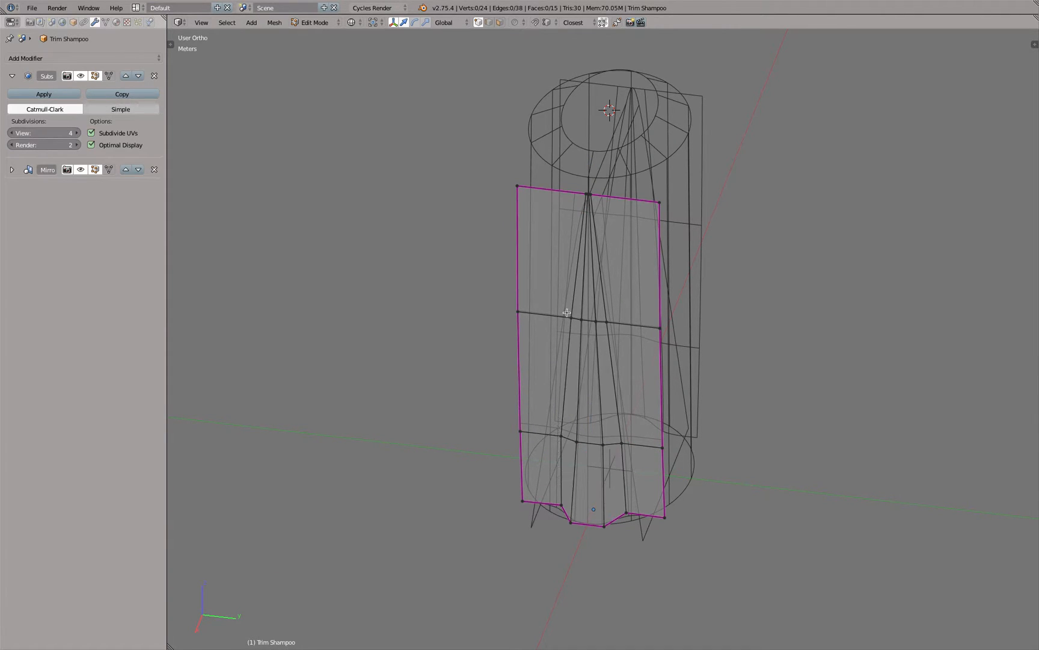
right_click(571, 318, "alt")
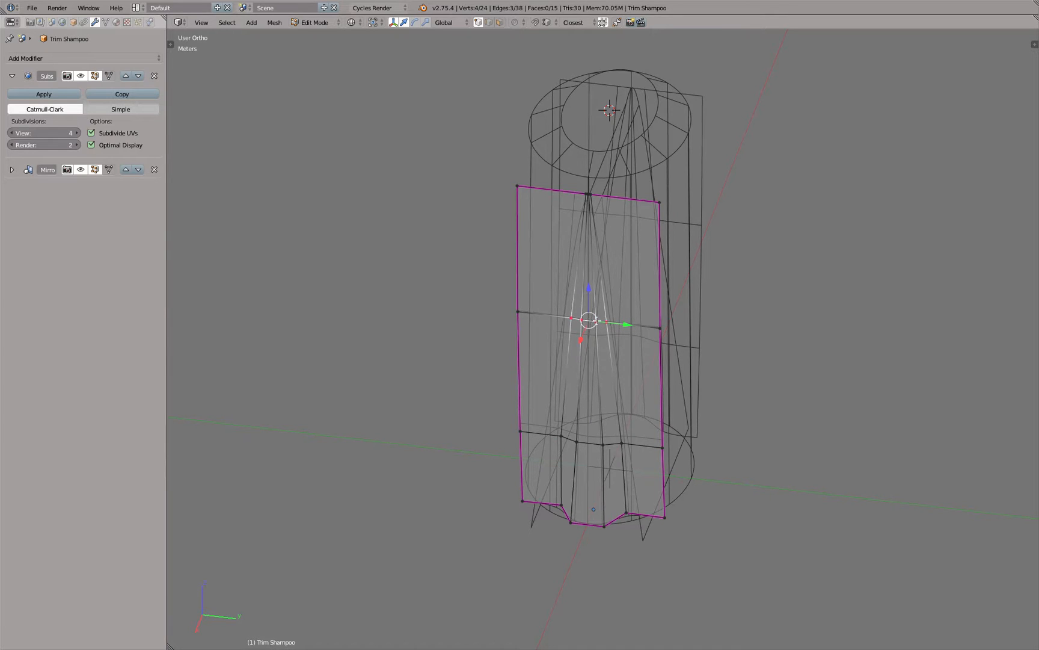
middle_click_drag(561, 314, 563, 327)
right_click(571, 274)
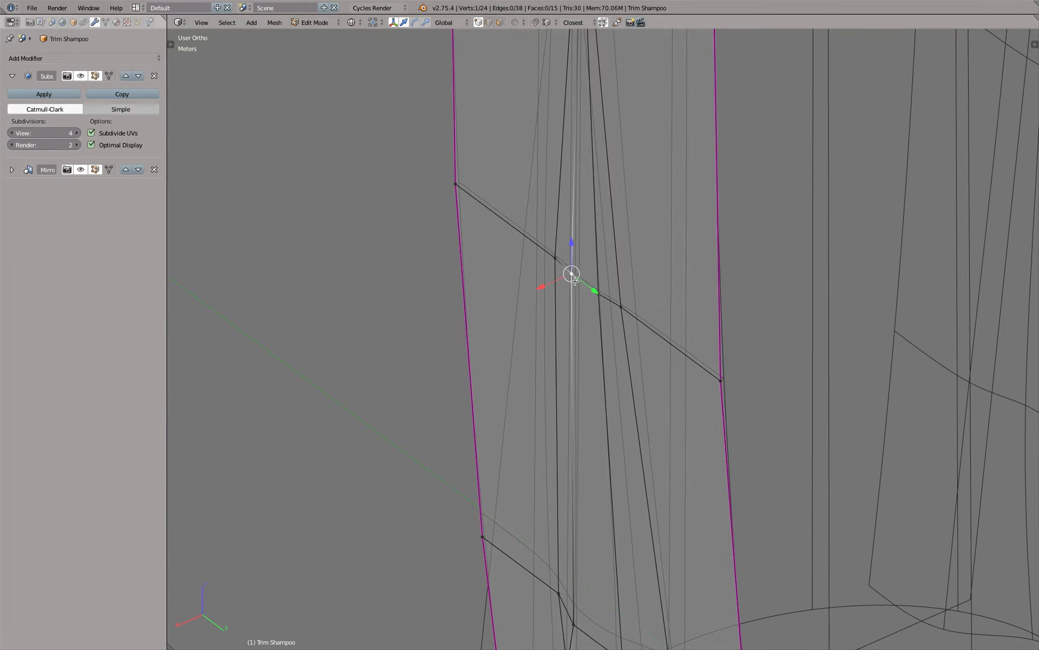
scroll(589, 306, "down", 3)
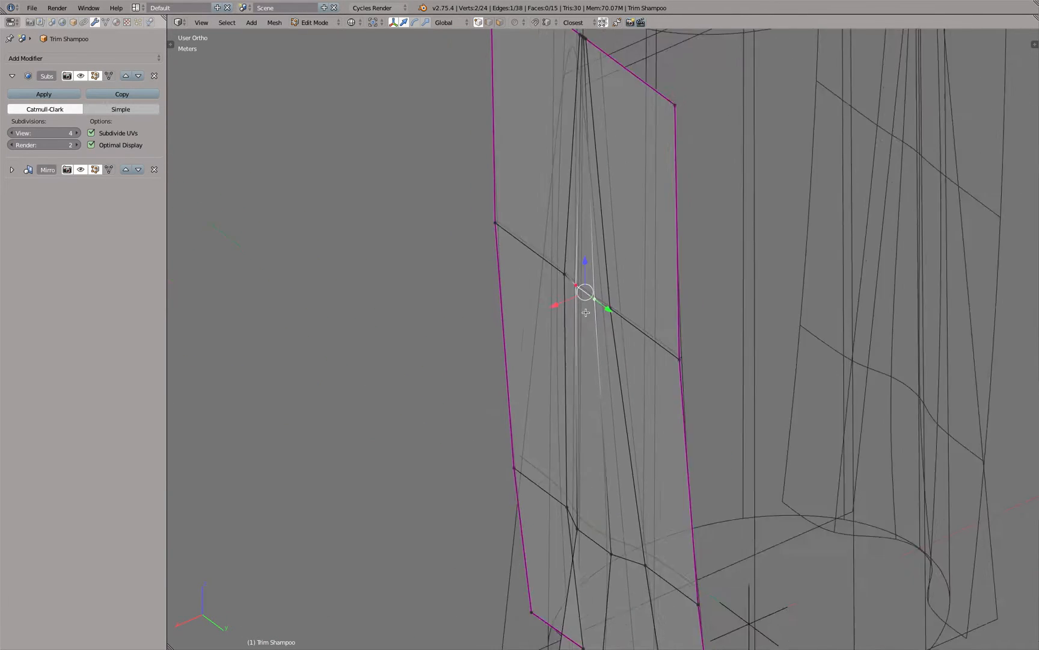
Step: Select the four clustered vertices at the trim surface's apex, inspect them in solid shading and leave Edit Mode
middle_click_drag(585, 311, 588, 435, "shift")
scroll(573, 208, "up", 3)
key("a")
key("b")
left_click_drag(582, 177, 618, 263)
key("z")
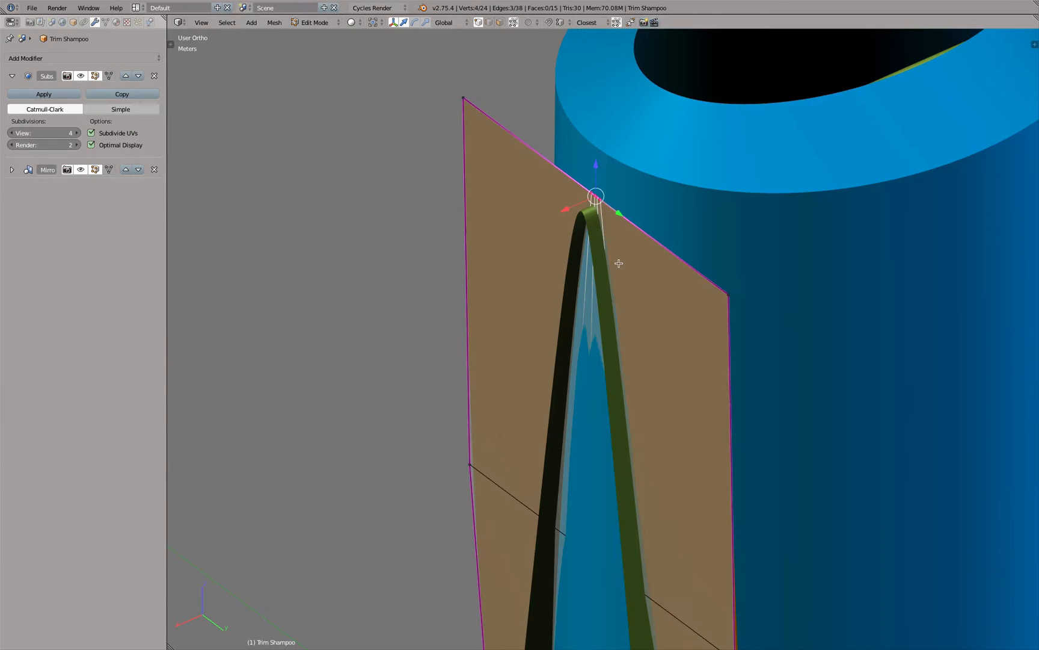
middle_click_drag(591, 262, 663, 259)
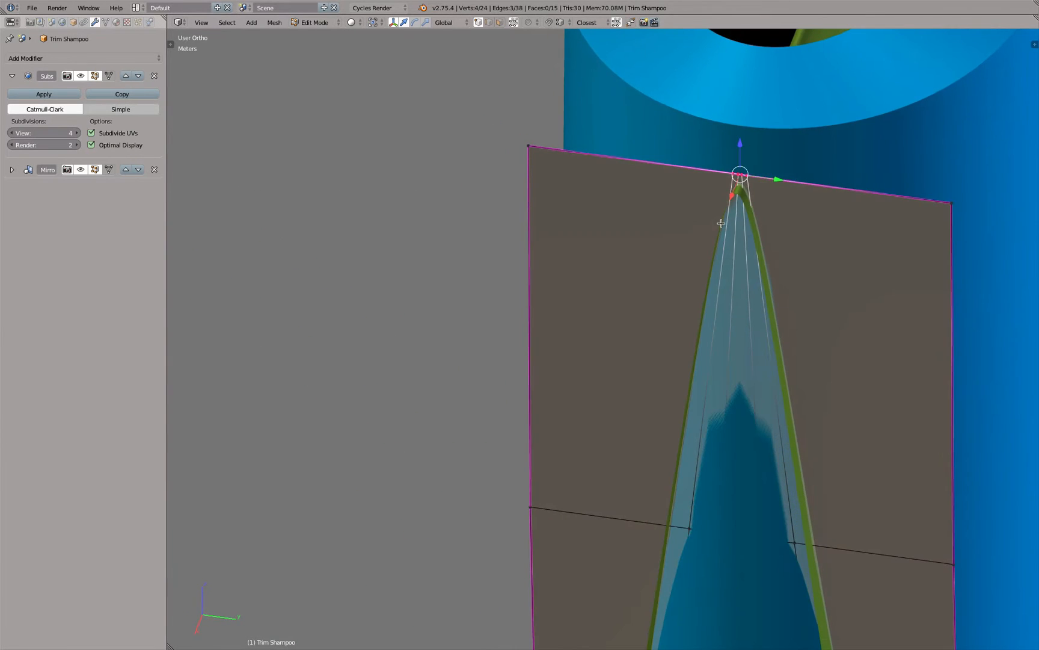
middle_click_drag(741, 183, 708, 172)
scroll(708, 172, "down", 4)
key("Tab")
scroll(705, 260, "down", 2)
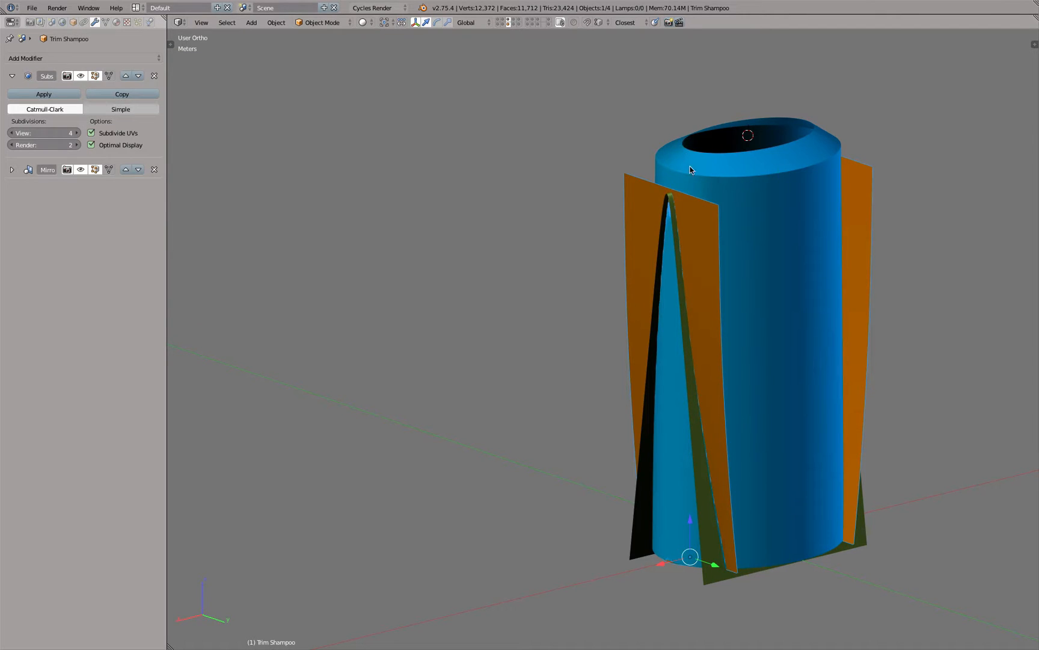
Step: Try shifting the trim surface's middle vertex row along X toward the body, check the smoothed shape, and move it back
scroll(702, 325, "up", 1)
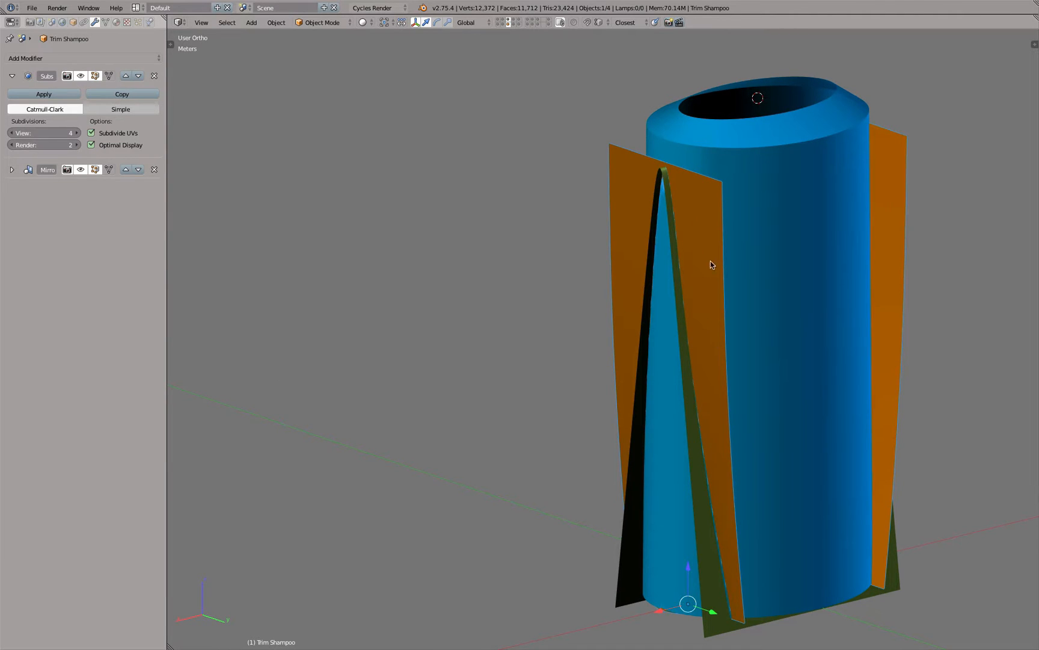
key("Tab")
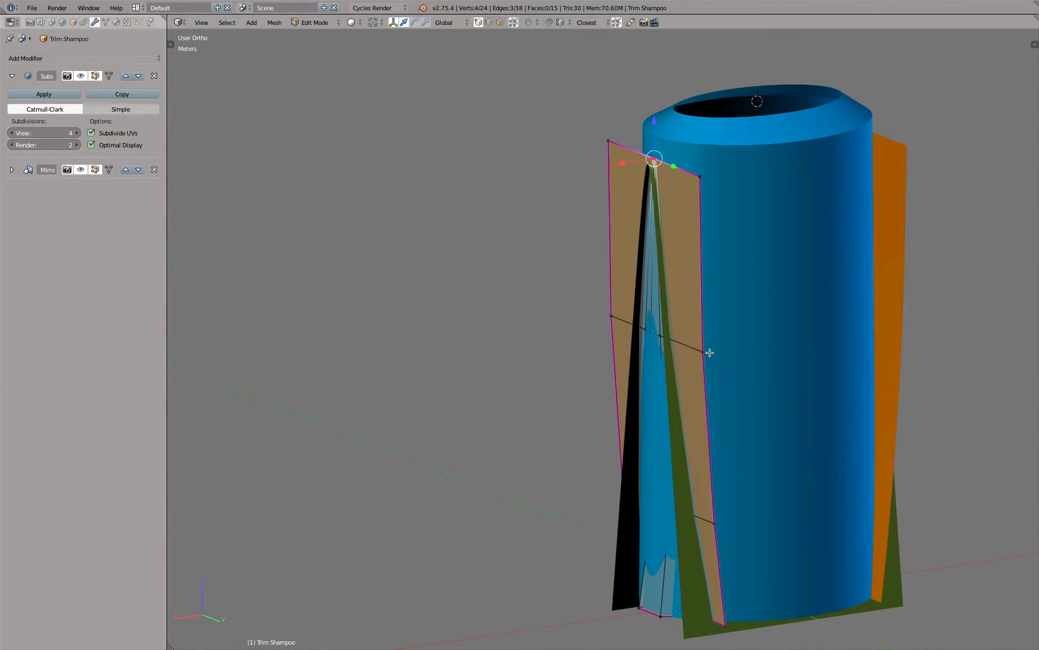
right_click(710, 353)
key("a")
key("b")
left_click_drag(580, 298, 728, 382)
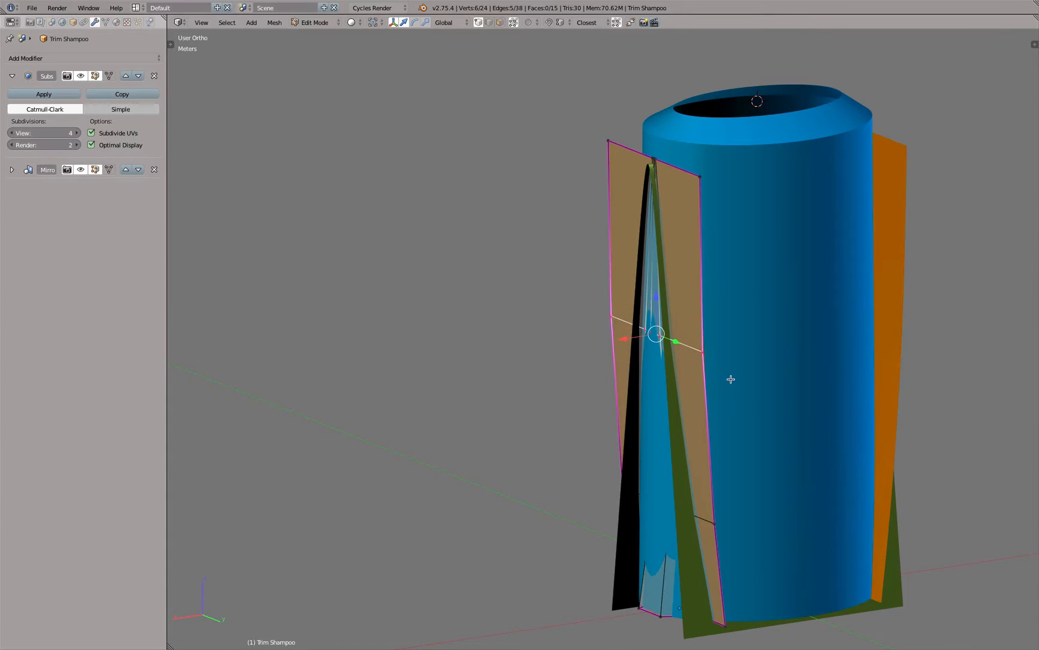
scroll(713, 340, "up", 4)
left_click_drag(570, 333, 598, 328)
scroll(560, 345, "down", 5)
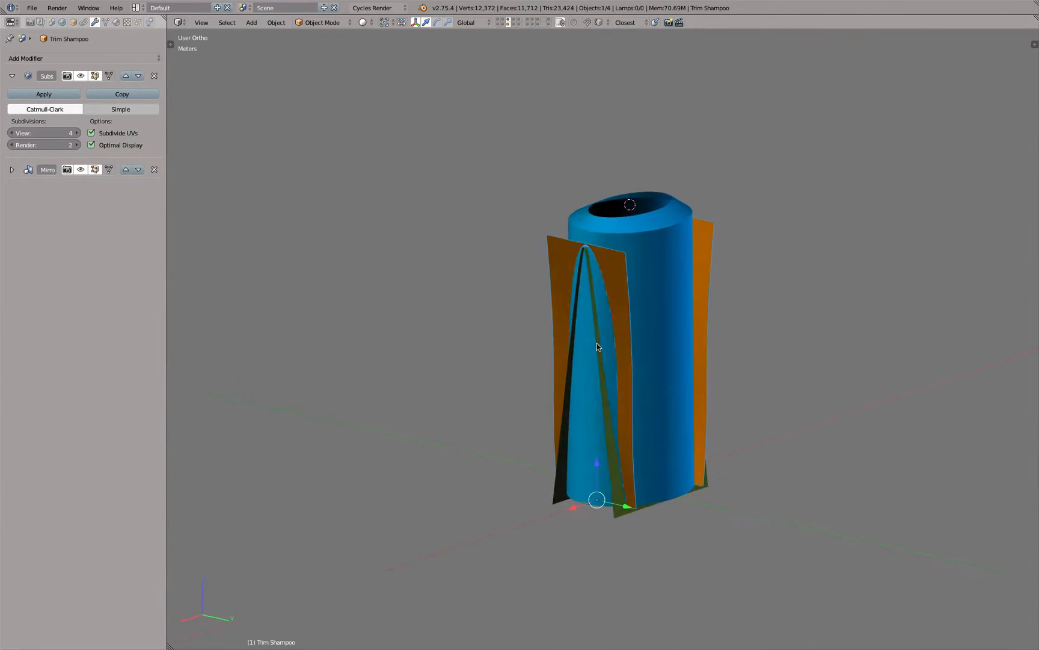
key("Tab")
key("Tab")
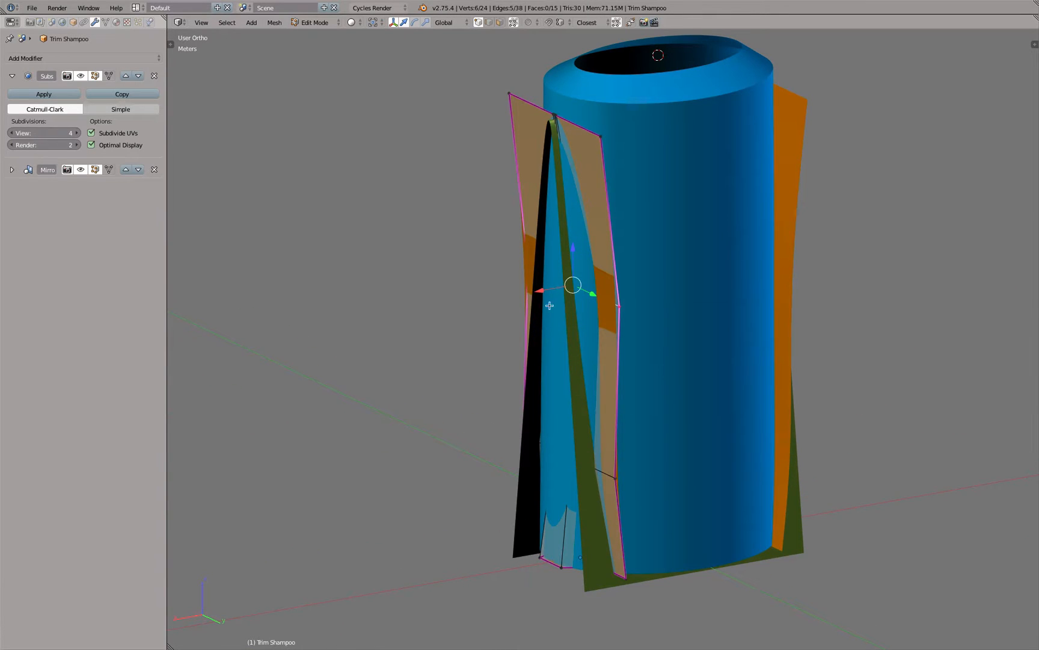
left_click_drag(542, 293, 527, 299)
middle_click_drag(559, 131, 542, 220, "shift")
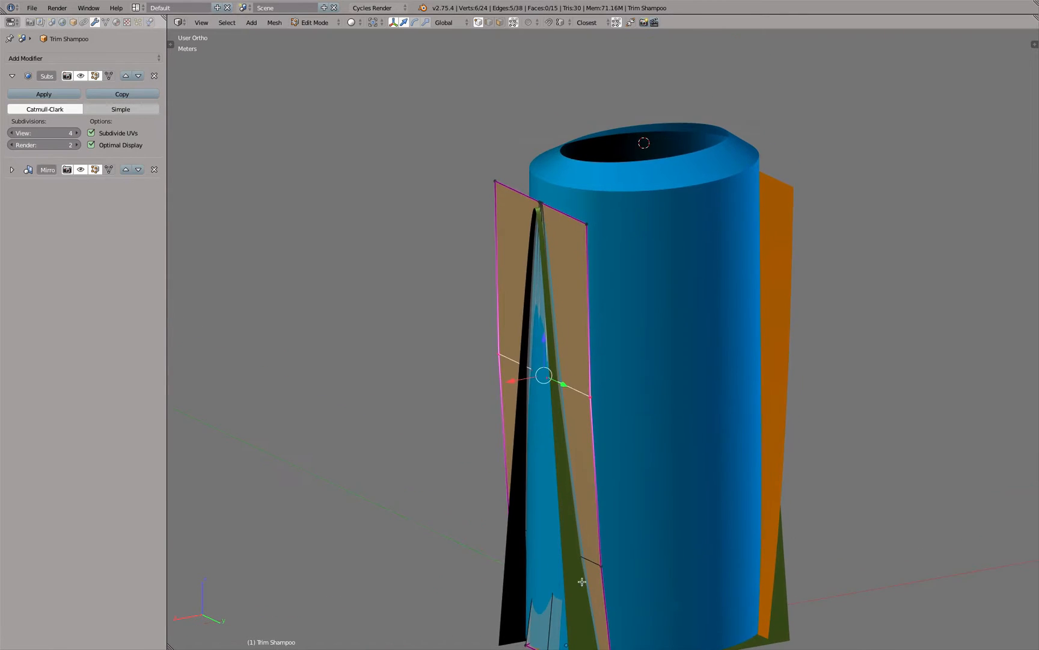
Step: Try shifting the trim surface's entire lower vertex row slightly along X, selecting the row in wireframe
middle_click_drag(582, 581, 542, 344, "shift")
key("a")
key("b")
left_click_drag(409, 202, 634, 411)
key("z")
key("a")
key("b")
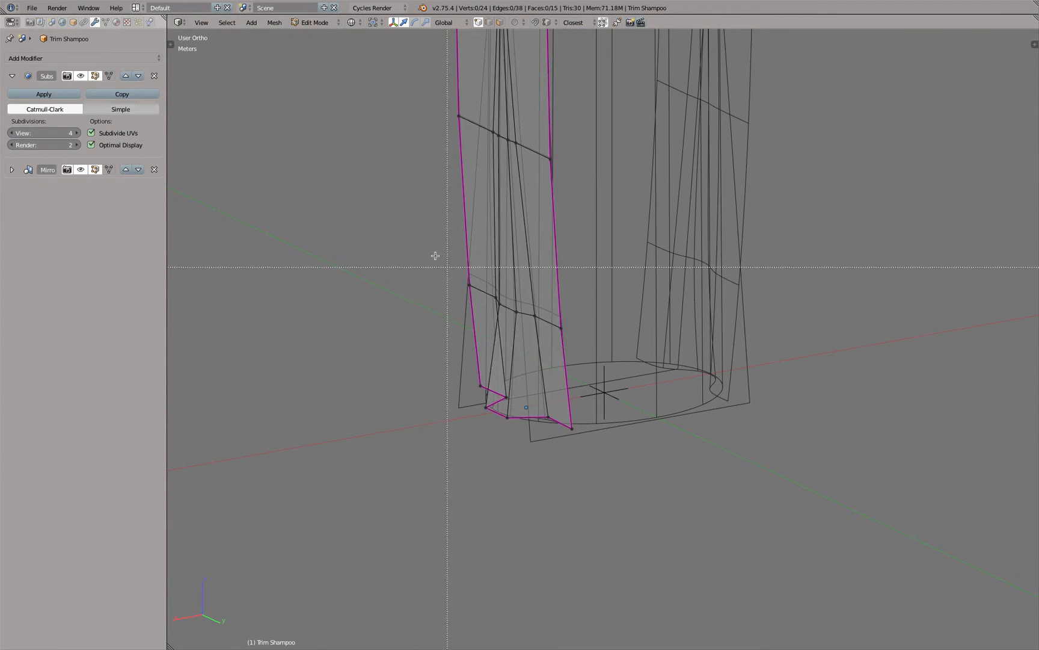
left_click_drag(426, 250, 591, 346)
key("z")
mouse_move(486, 313)
left_mouse_down()
mouse_move(498, 308)
mouse_move(480, 315)
left_mouse_up()
scroll(529, 385, "up", 3)
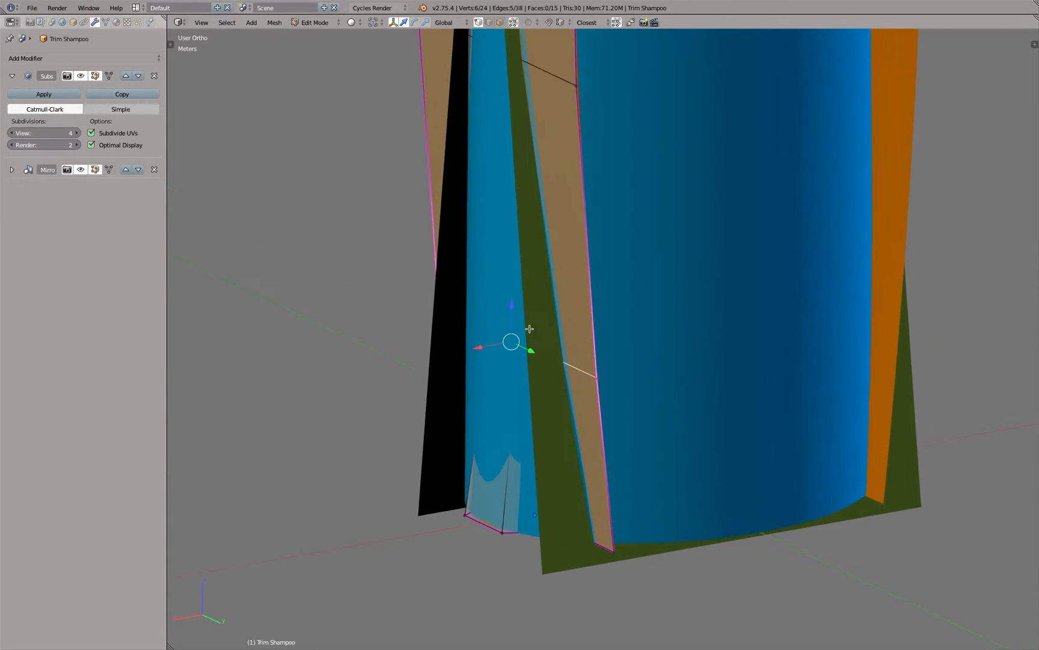
Step: Undo the last selection and movement edits on the lower vertex row and leave Edit Mode
key("a")
key("ctrl+z")
key("ctrl+z")
key("ctrl+z")
key("ctrl+z")
key("ctrl+z")
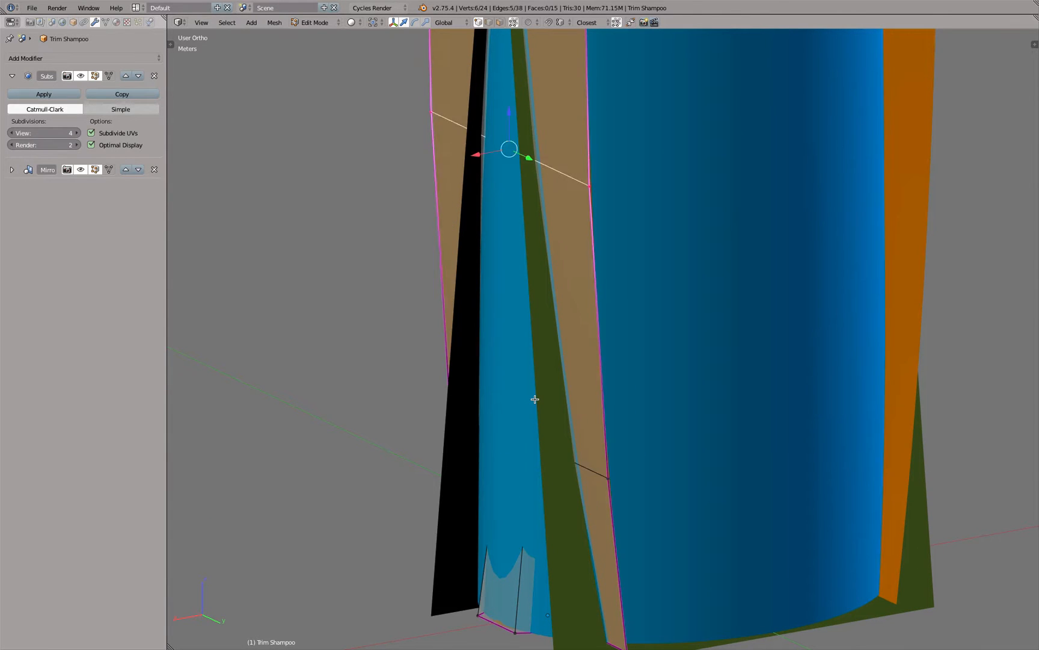
scroll(535, 399, "down", 5)
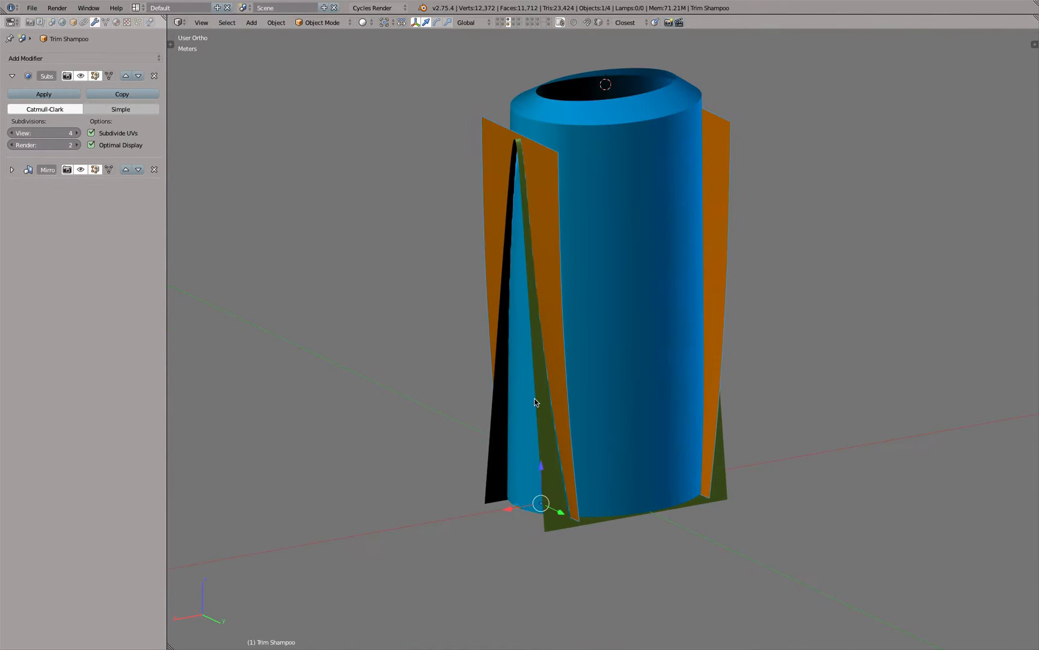
key("Tab")
Step: Turn the bottle body's Boolean modifier back on in the viewport and hide the trim surface
right_click(536, 119)
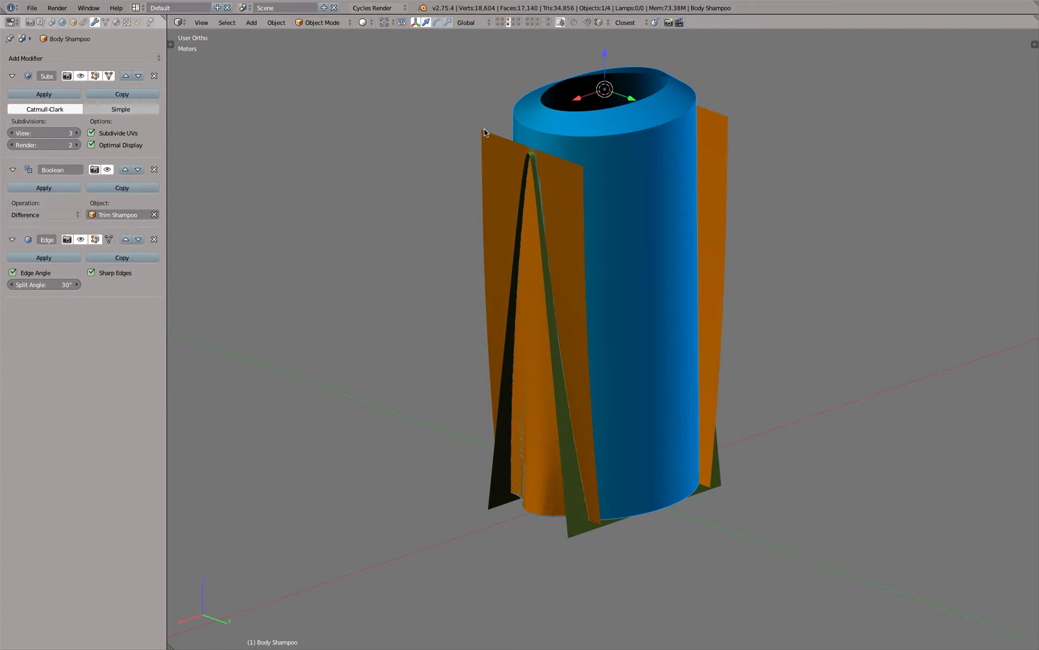
right_click(481, 147)
key("h")
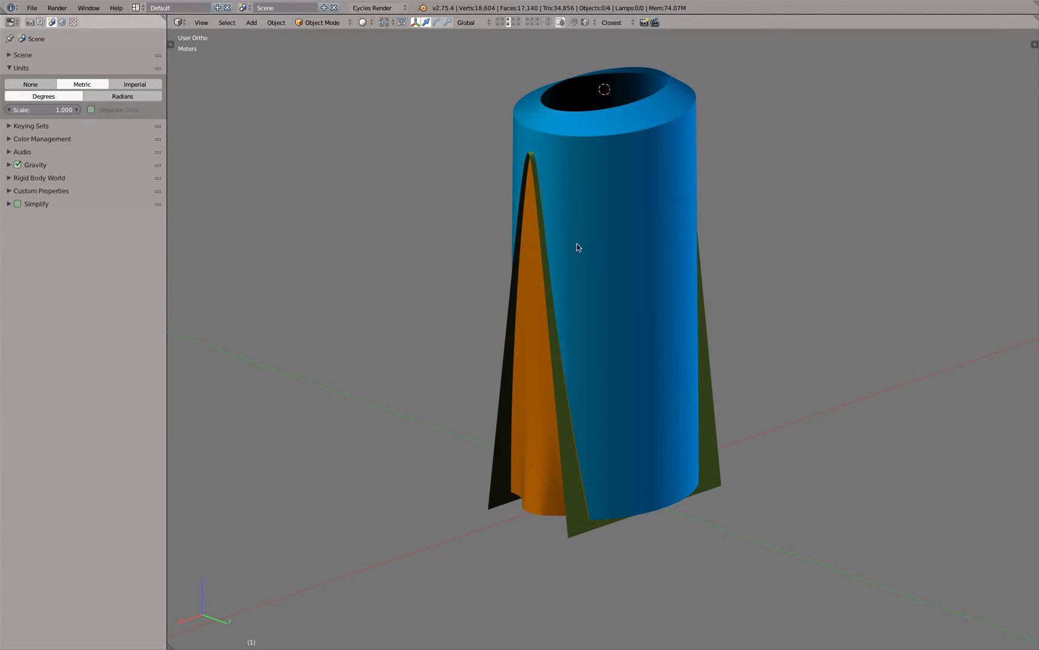
Step: Examine the trimmed recess against the green folded plane along its lower edge and closely at the apex
middle_click_drag(577, 246, 568, 538)
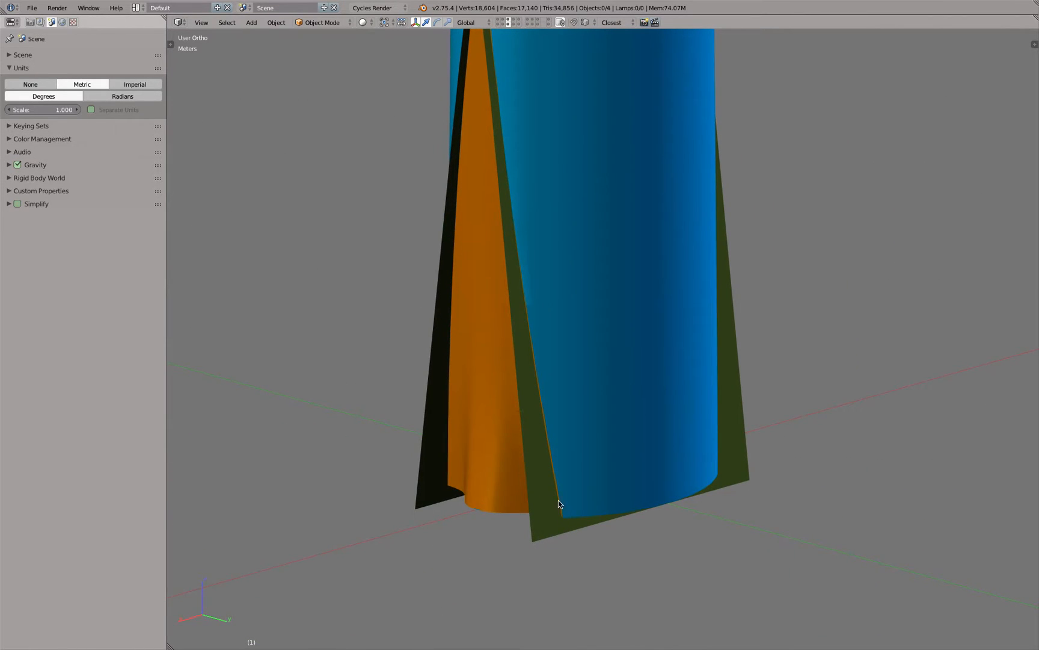
middle_click_drag(526, 321, 688, 290)
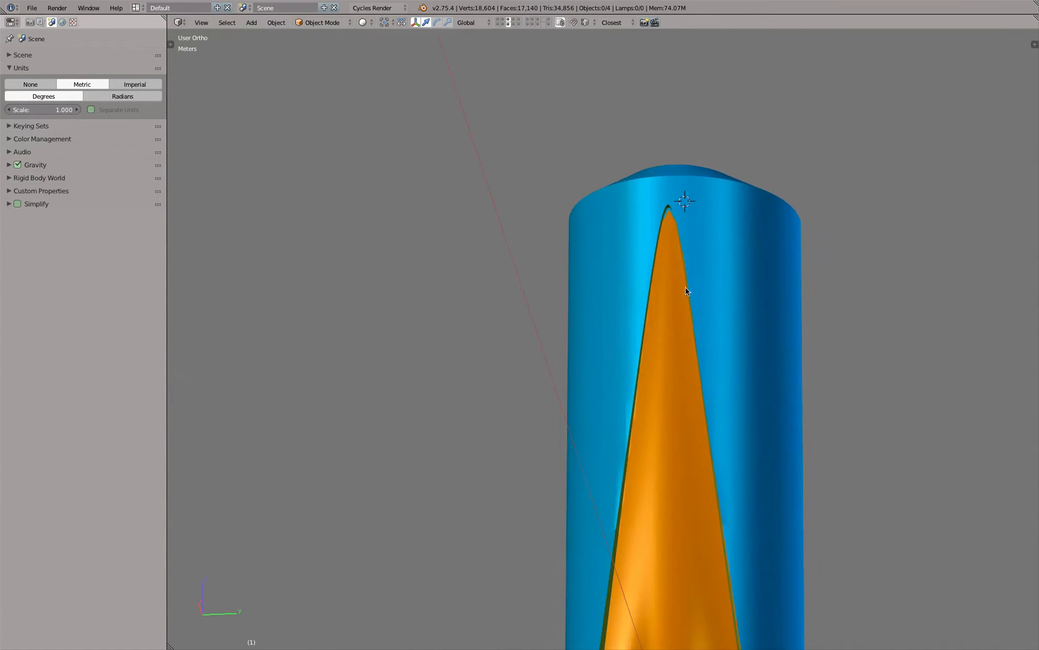
scroll(682, 259, "up", 10)
middle_click_drag(581, 96, 568, 169)
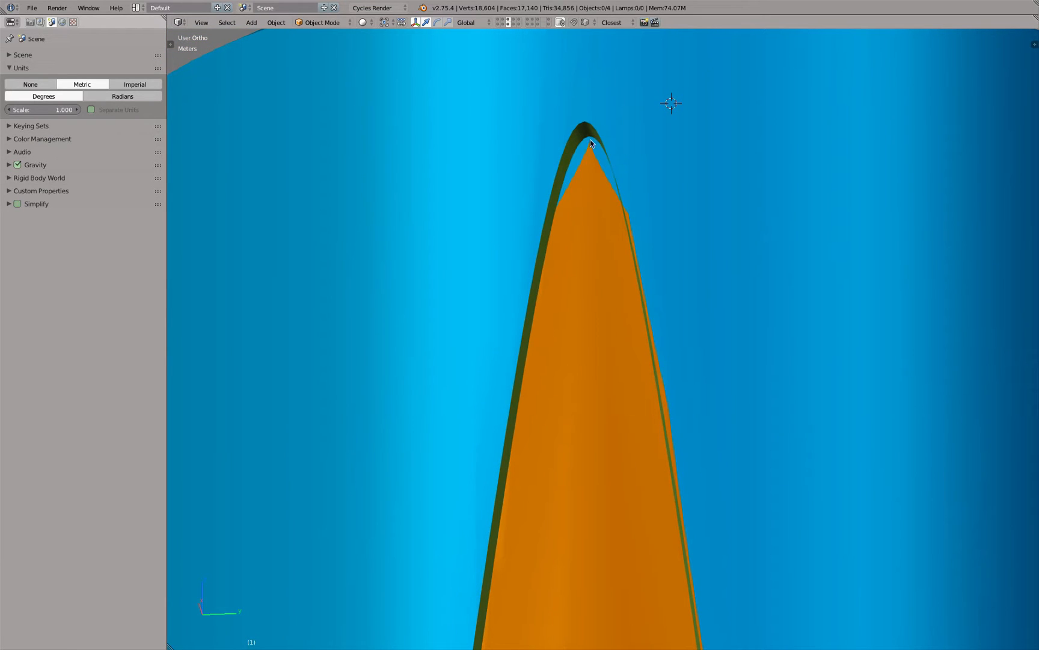
scroll(609, 161, "down", 2)
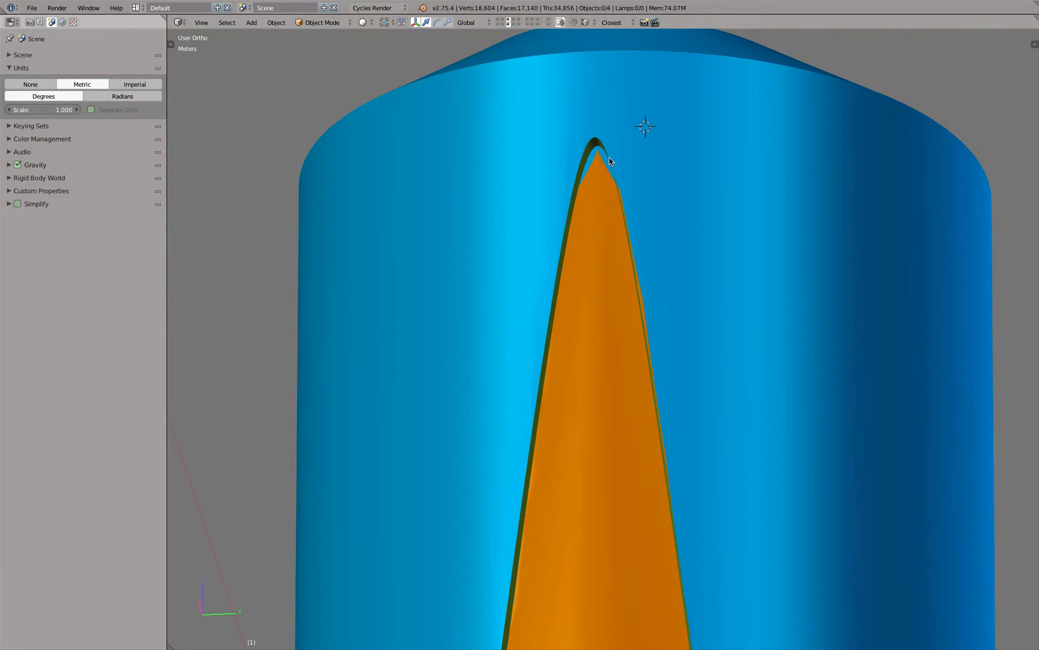
Step: Examine the shampoo bottle's side recess against the green folded plane from the side, at an angle and from the front
scroll(619, 173, "down", 3)
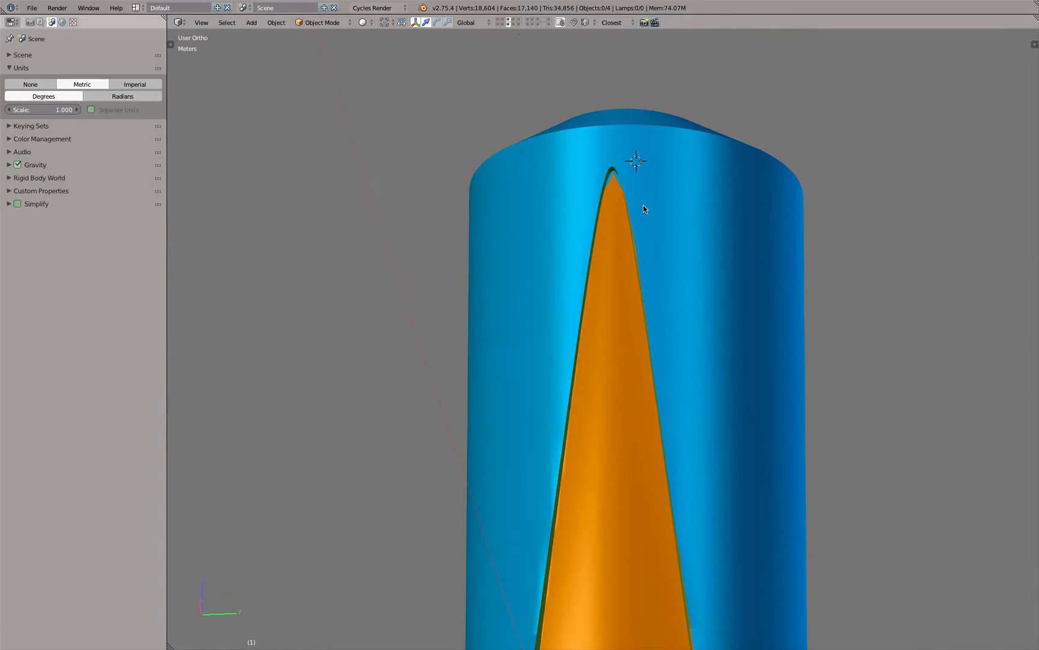
middle_click_drag(643, 213, 776, 240)
key("KP_1")
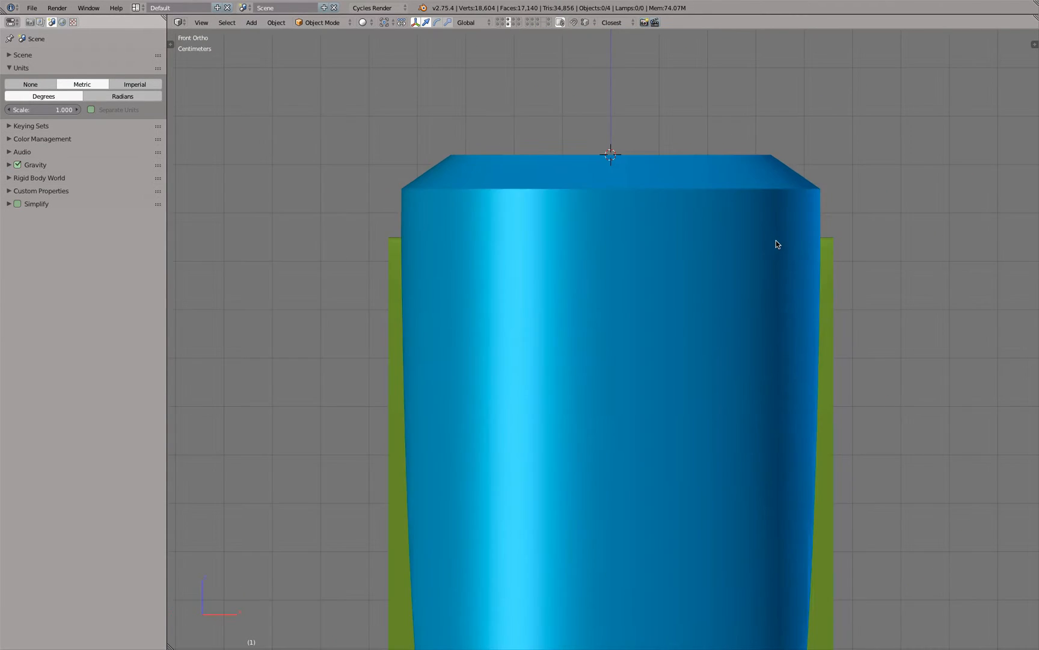
scroll(773, 276, "down", 2)
middle_click_drag(763, 335, 584, 218, "shift")
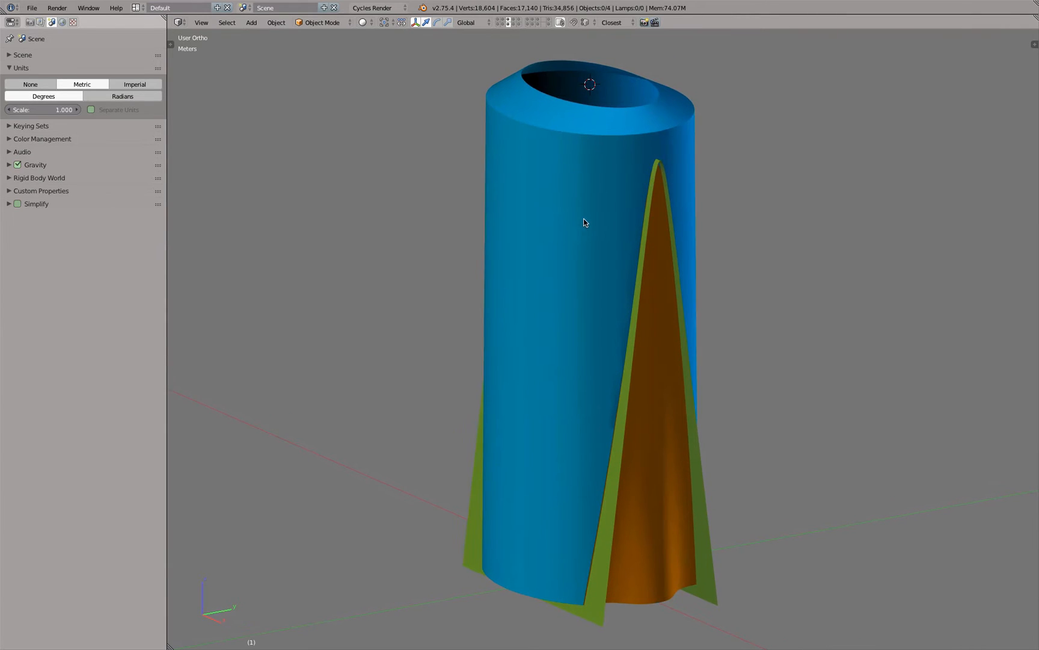
key("KP_1")
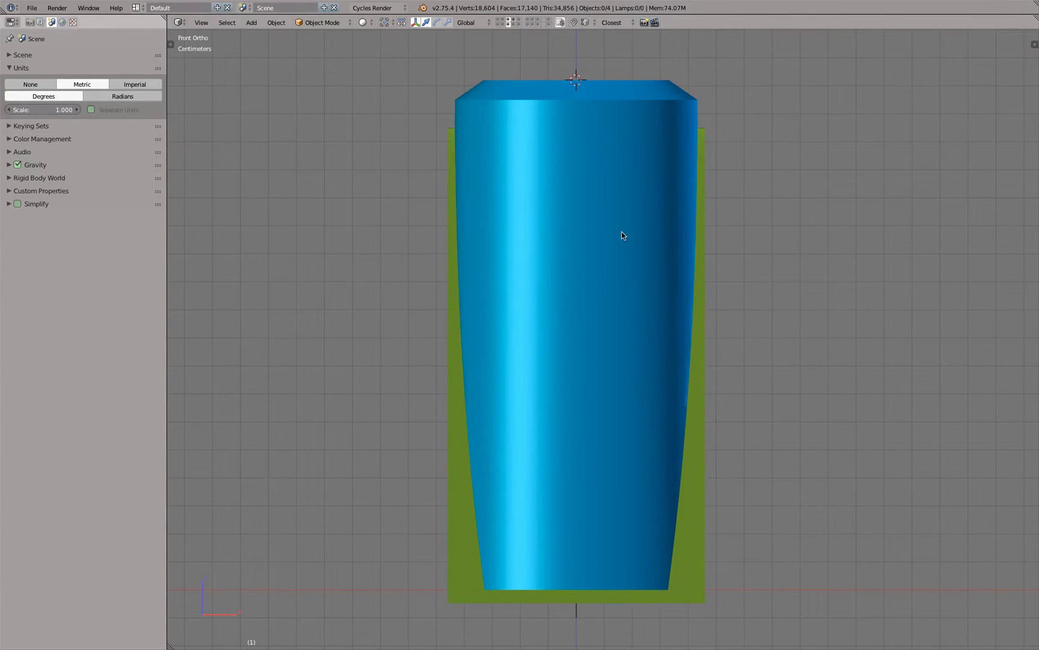
Step: Switch to the conditioner bottle and inspect the mesh of its trim surface in Edit Mode
middle_click_drag(533, 54, 677, 304)
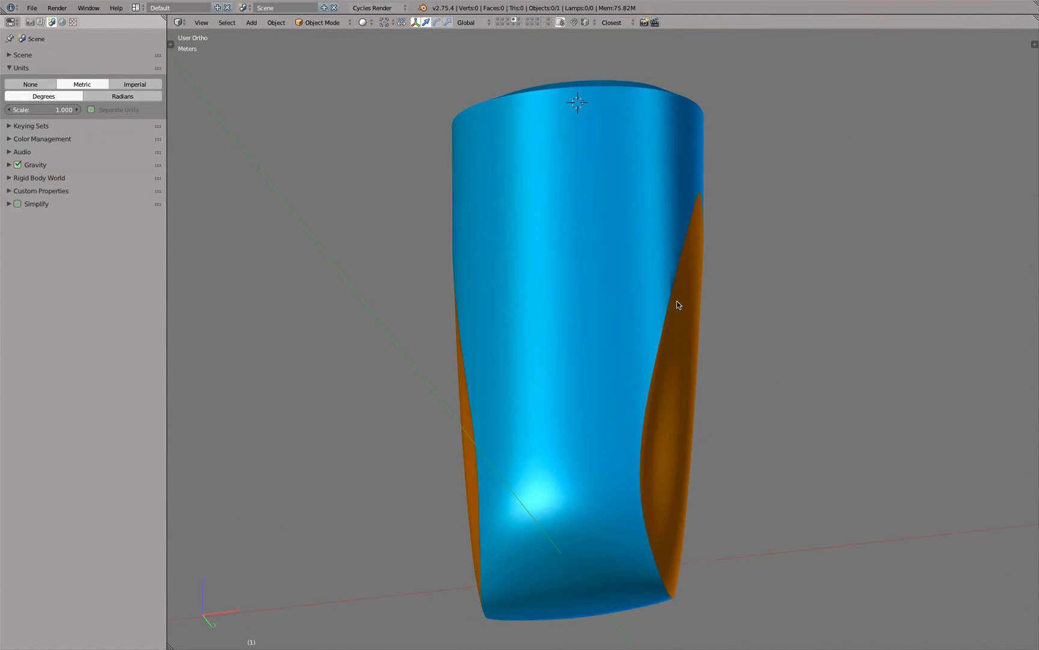
left_click(513, 25)
middle_click_drag(658, 239, 725, 319)
right_click(665, 243)
key("Tab")
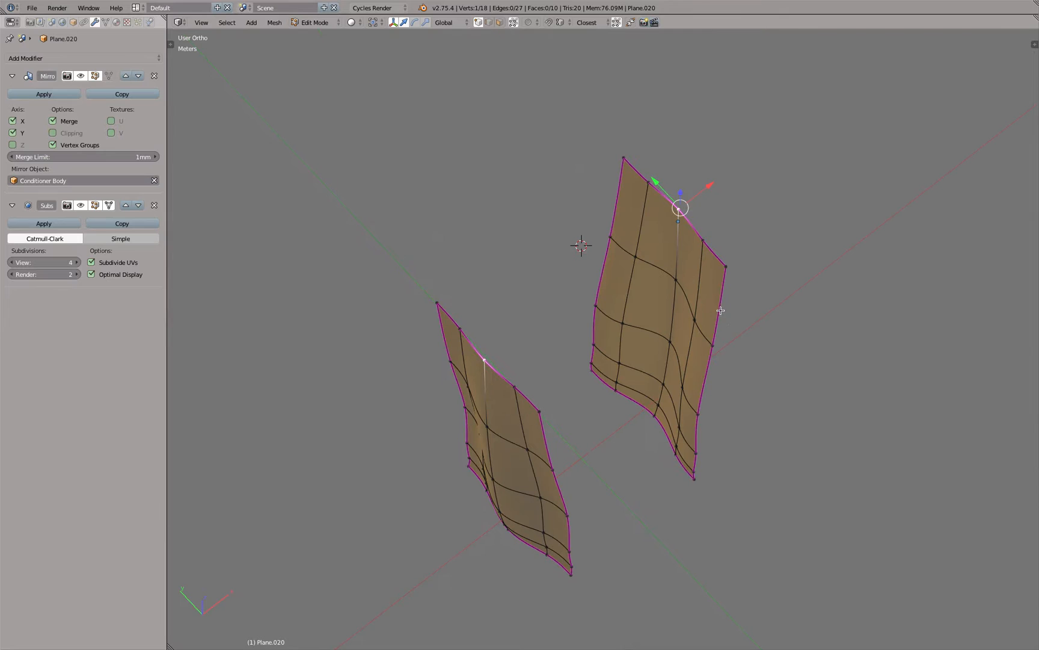
key("Tab")
Step: Display the conditioner body with its trim surface, and turn off the Subdivision Surface cage adjustment for editing the surface in wireframe
left_click(514, 22, "shift")
middle_click_drag(692, 282, 533, 98)
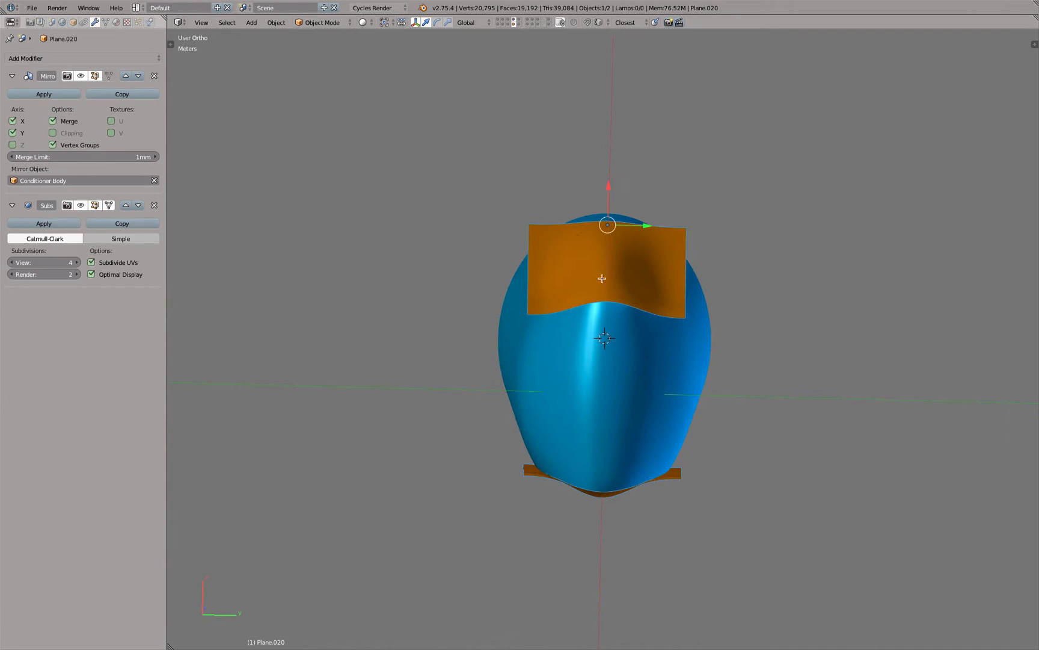
key("Tab")
mouse_move(650, 234)
middle_mouse_down()
mouse_move(644, 264)
mouse_move(659, 245)
middle_mouse_up()
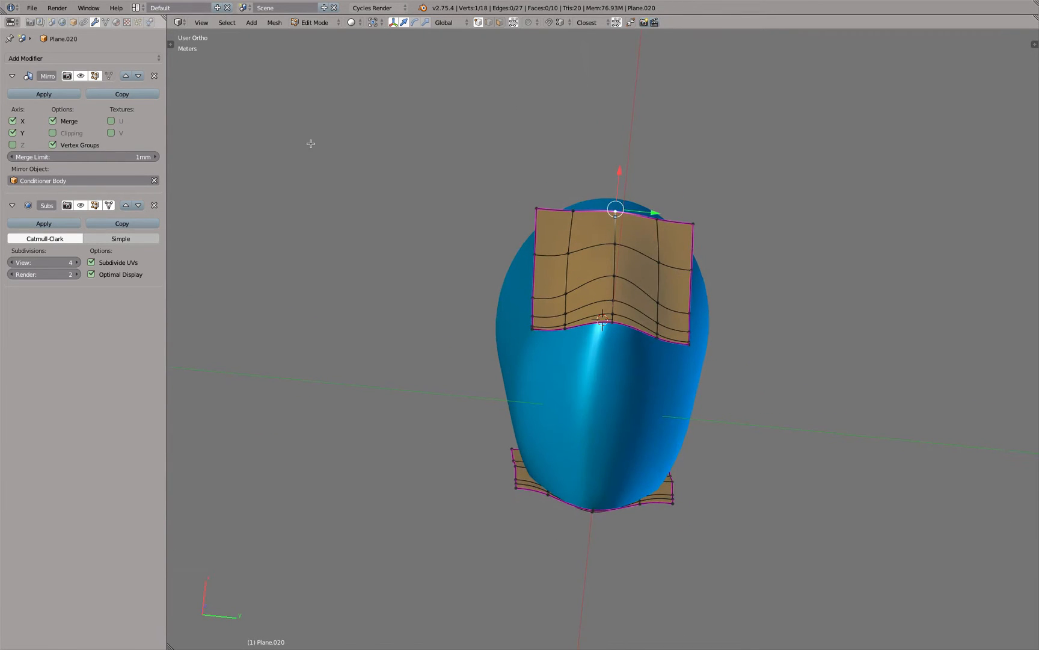
left_click(109, 205)
middle_click_drag(498, 304, 512, 341)
key("z")
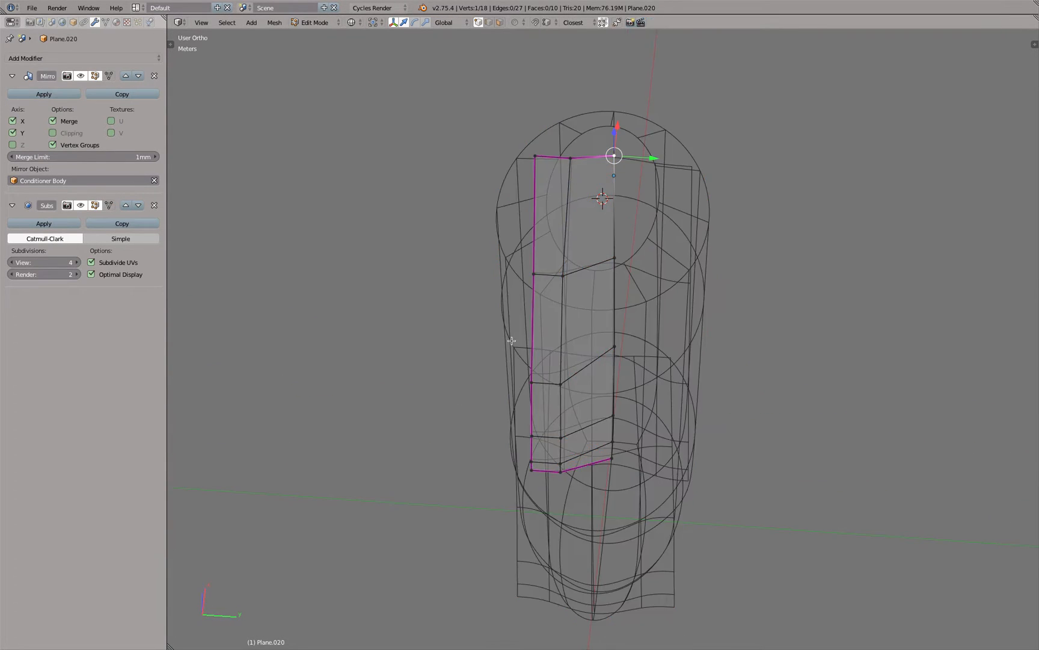
Step: Inspect the outer vertex pairs in the trim surface's second and third rows by selecting them and comparing their positions
right_click(555, 267)
right_click(577, 391, "shift")
middle_click_drag(577, 391, 569, 324)
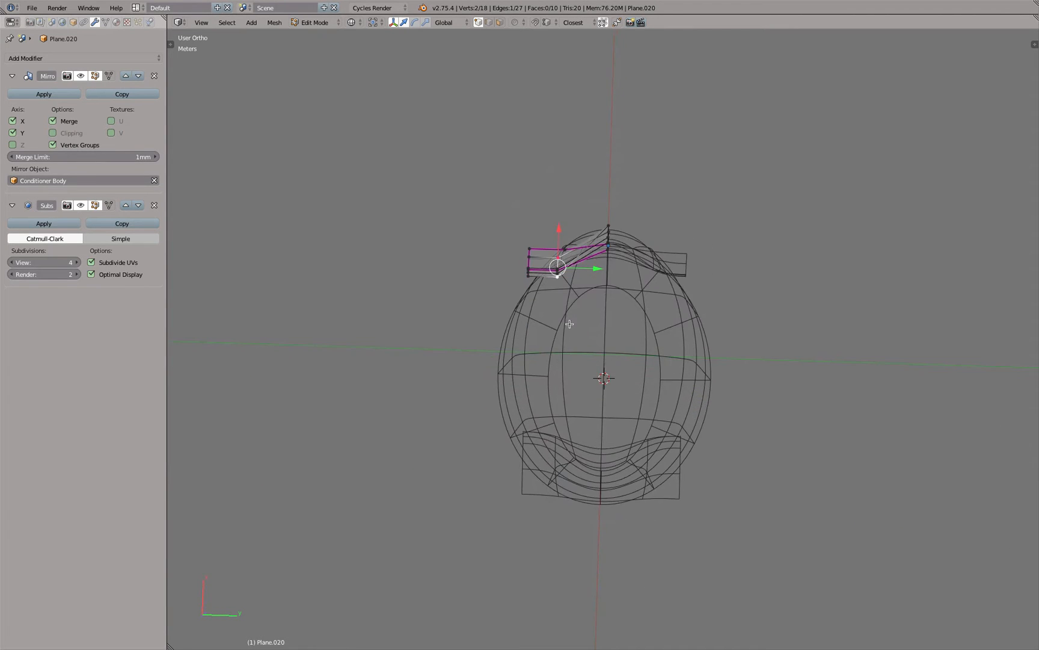
middle_click_drag(532, 250, 529, 332)
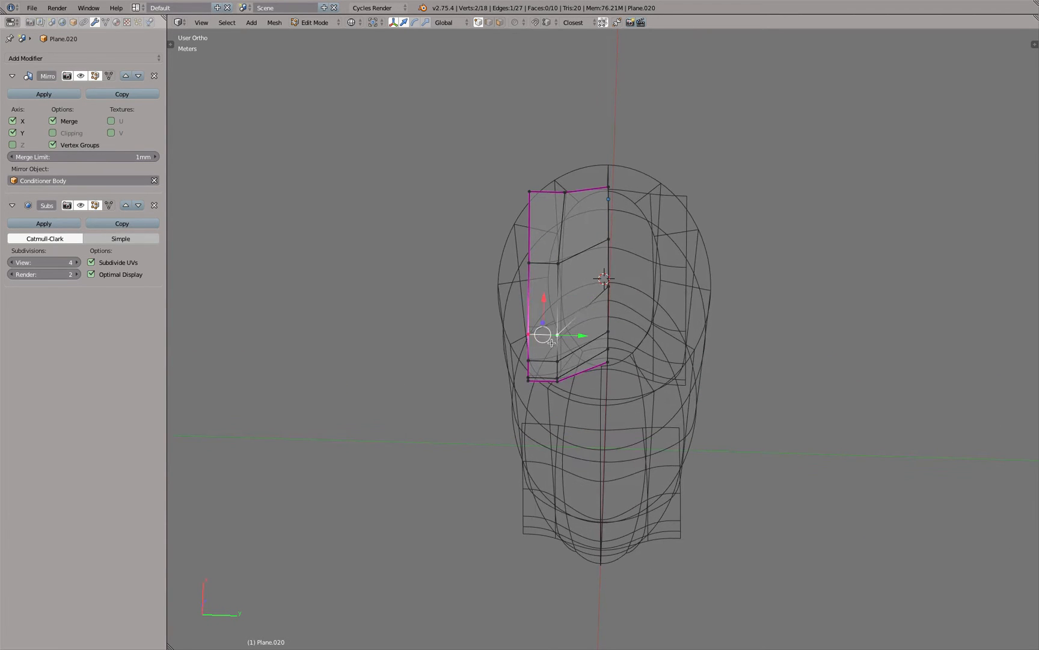
middle_click_drag(537, 262, 618, 415)
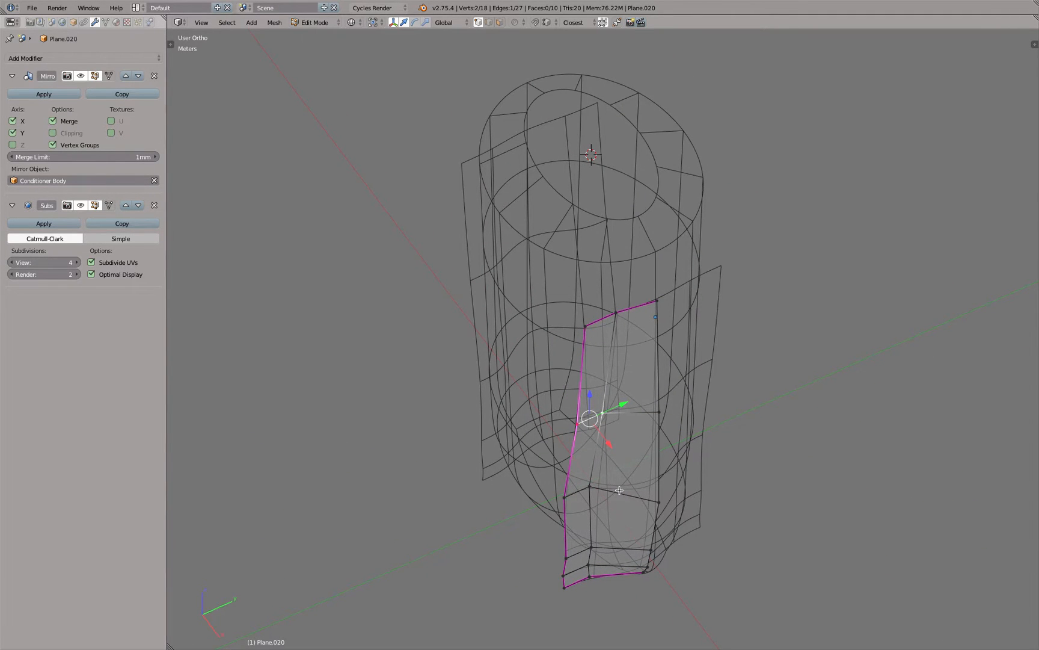
Step: Inspect the centre-column vertices of the trim surface's second and third rows, and return to solid shading
middle_click_drag(619, 490, 607, 477)
key("z")
key("z")
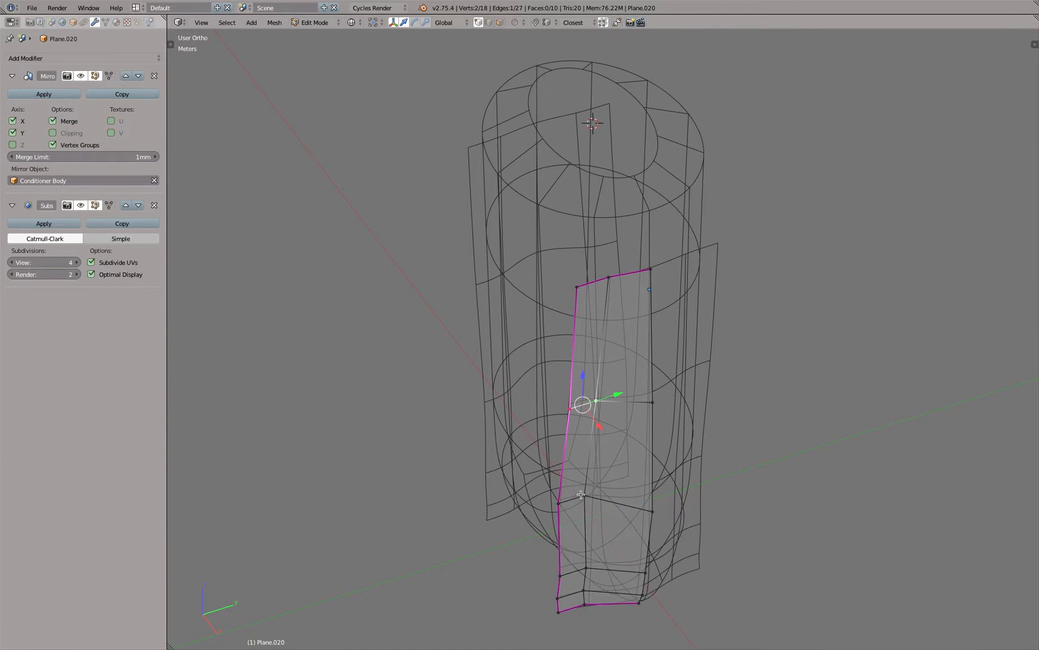
right_click(658, 510)
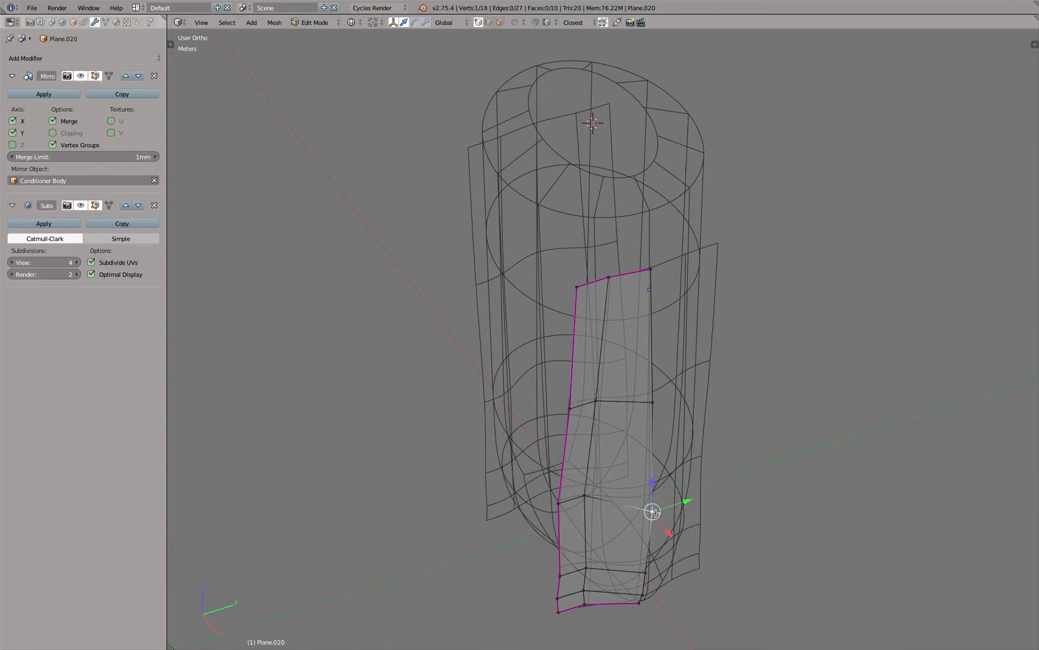
right_click(654, 395)
middle_click_drag(659, 518, 669, 332)
key("z")
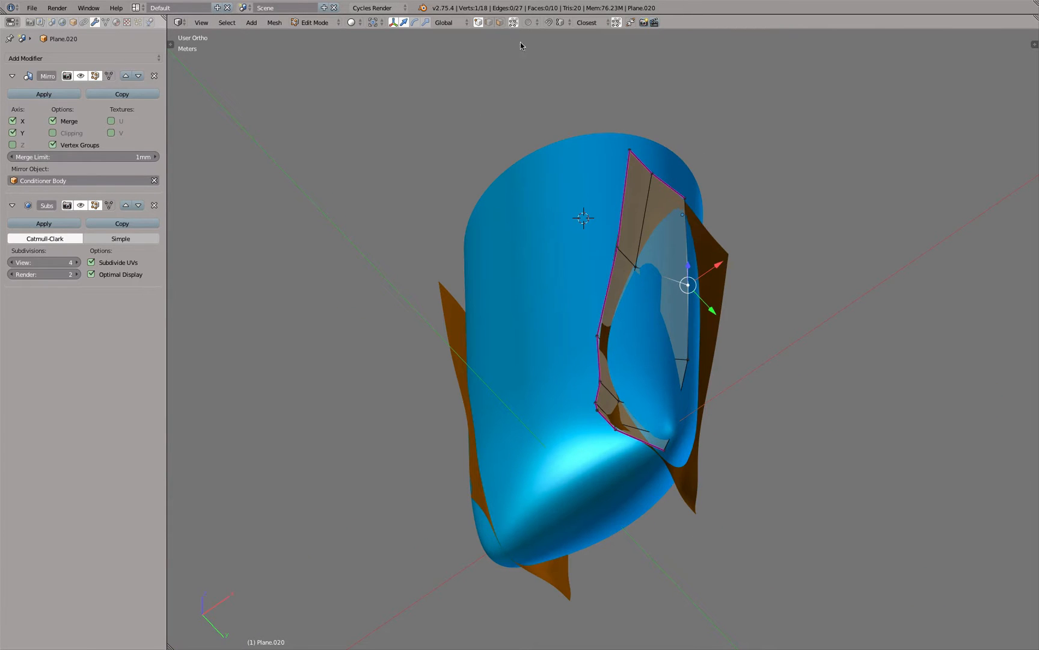
Step: Leave Edit Mode, deselect everything and examine the conditioner bottle's recesses from below, the front and the side
key("Tab")
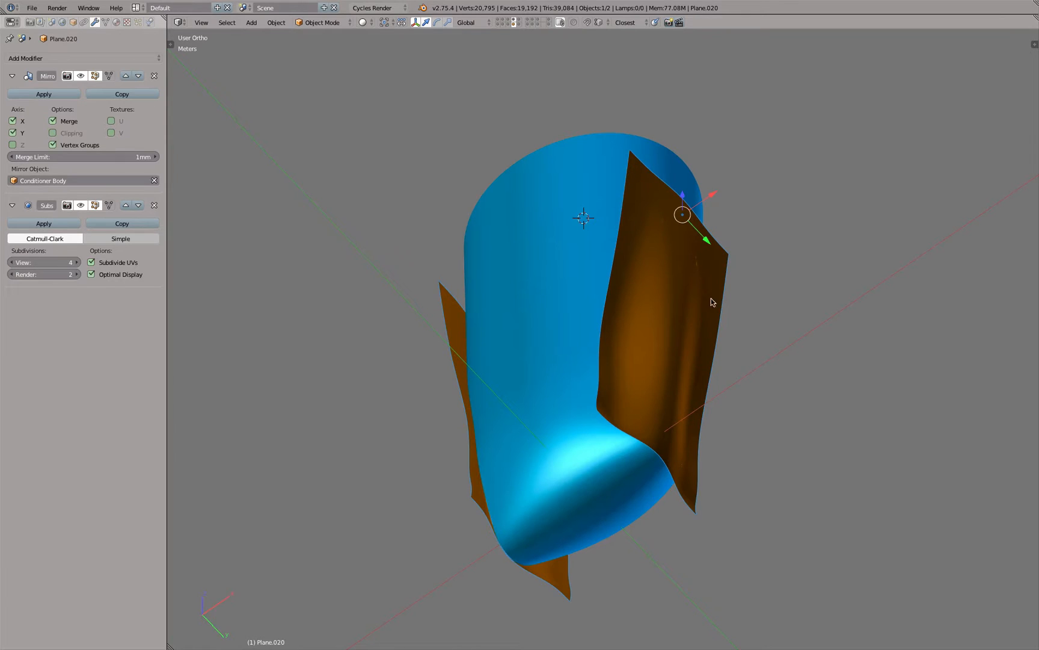
key("a")
middle_click_drag(720, 267, 669, 242)
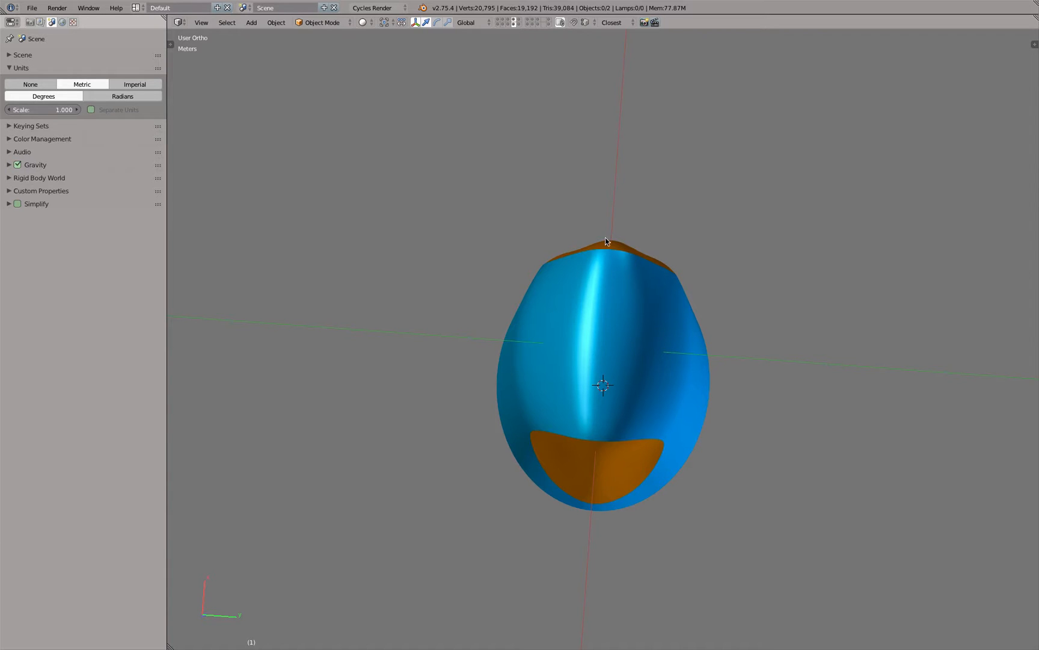
middle_click_drag(686, 270, 561, 329)
key("KP_1")
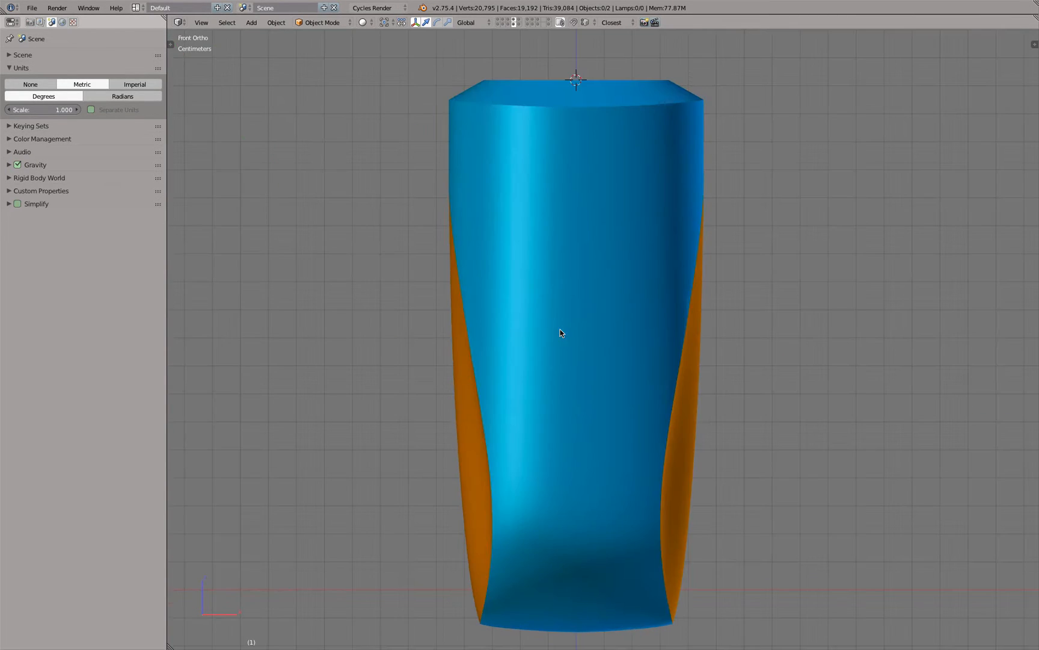
scroll(561, 329, "down", 2)
middle_click_drag(623, 328, 522, 326)
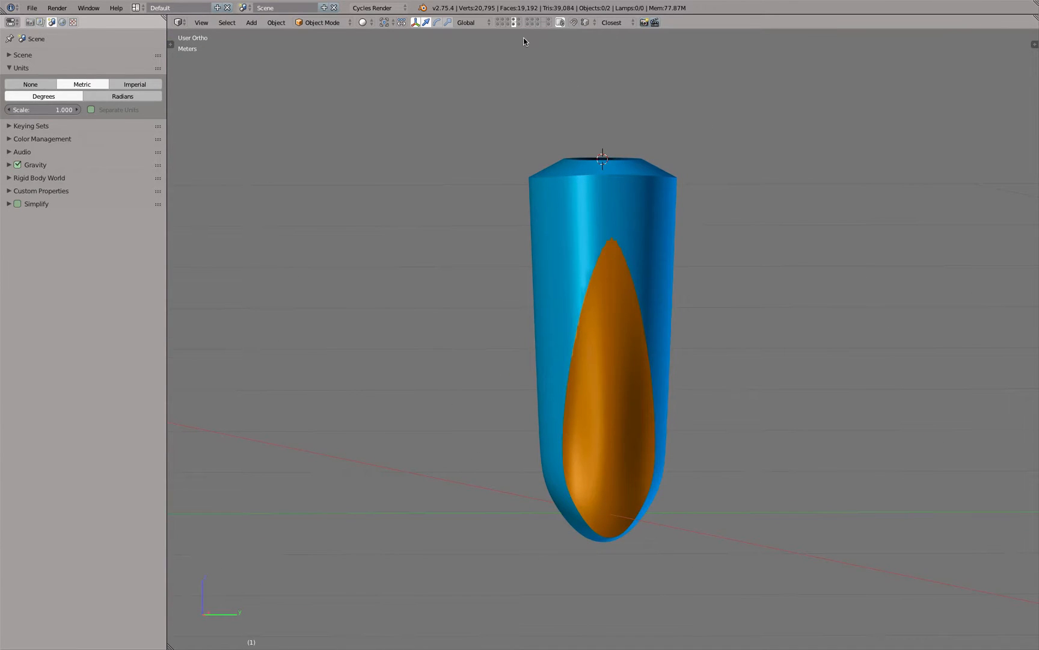
Step: Select the trim surface and examine closely where its upper part emerges from the bottle's side
right_click(572, 147)
middle_click_drag(572, 152, 627, 291)
scroll(675, 228, "up", 5)
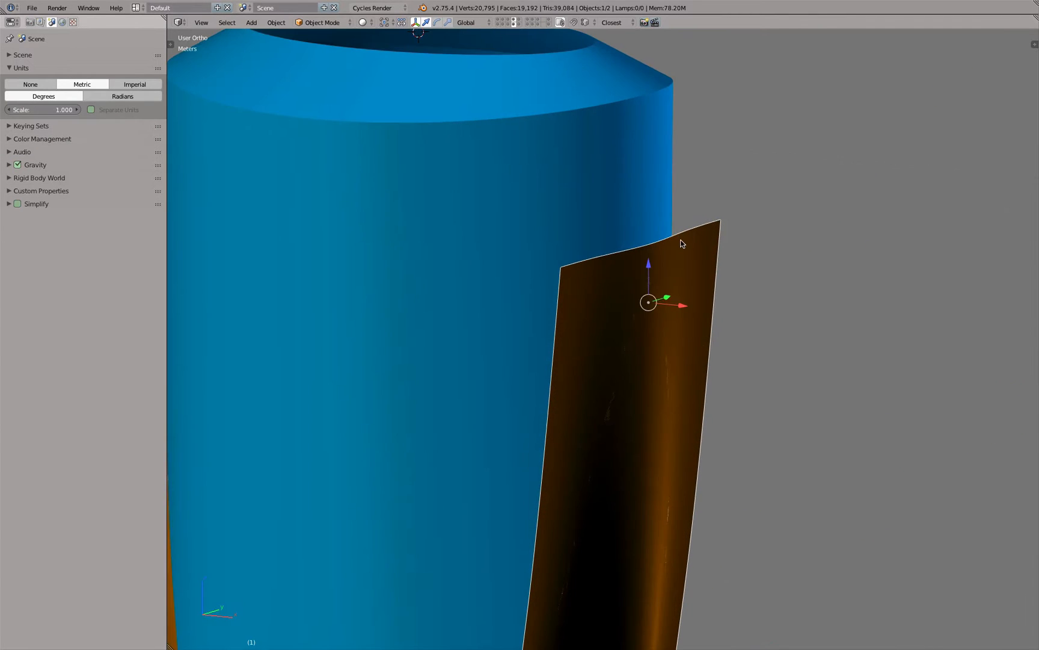
key("a")
right_click(680, 235)
scroll(680, 235, "down", 2)
middle_click_drag(671, 247, 710, 232)
scroll(701, 240, "up", 4)
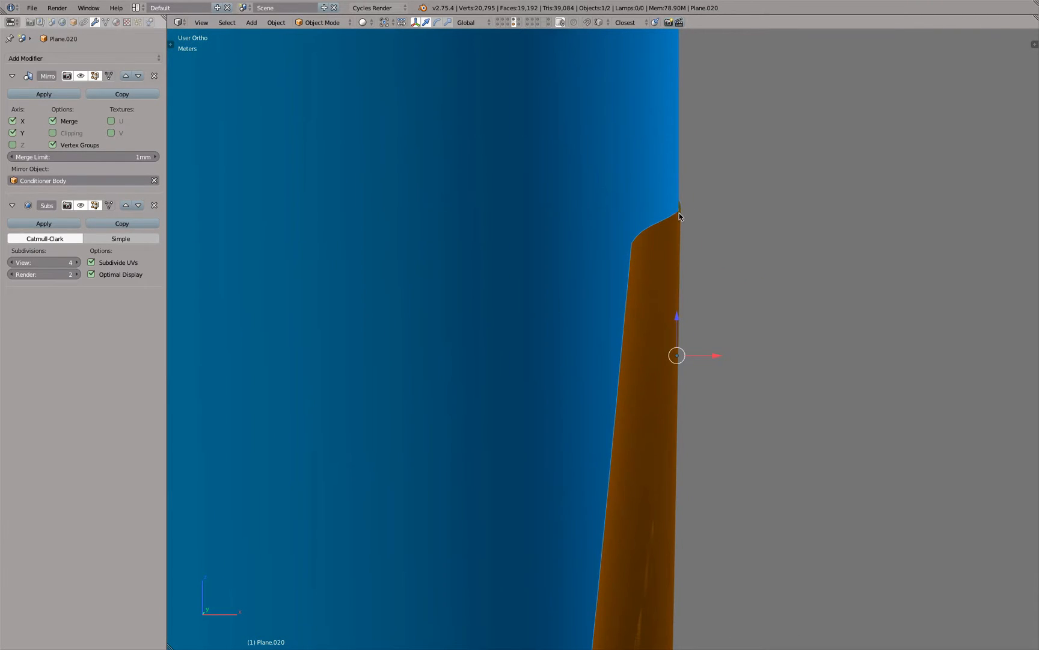
Step: Examine how the trim surface's lower edge meets the bottom of the conditioner body
scroll(614, 324, "down", 3)
middle_click_drag(638, 362, 620, 343)
scroll(619, 340, "up", 4)
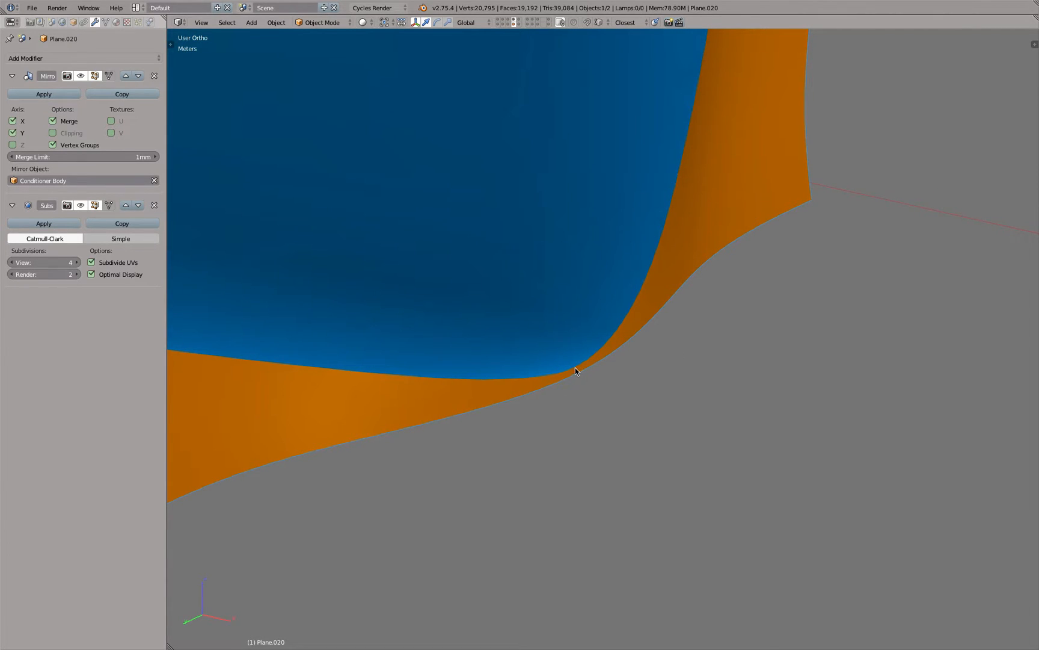
scroll(573, 374, "down", 2)
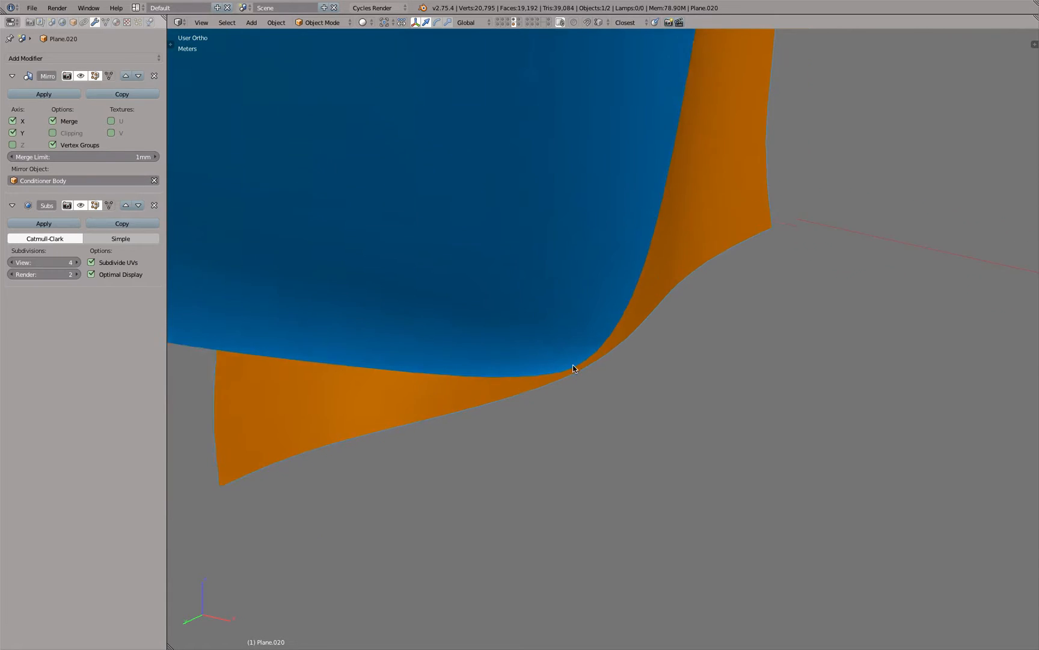
middle_click_drag(573, 364, 610, 504)
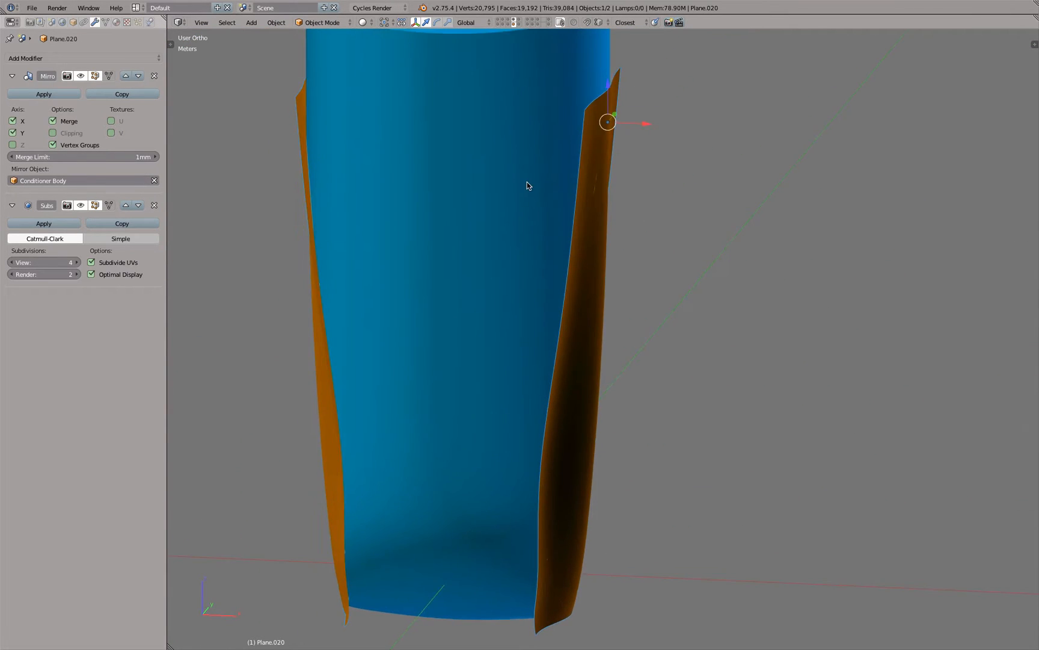
Step: Isolate the conditioner body, select it and examine the recess cut by its Boolean modifier
scroll(527, 181, "down", 2)
middle_click_drag(525, 186, 532, 330, "shift")
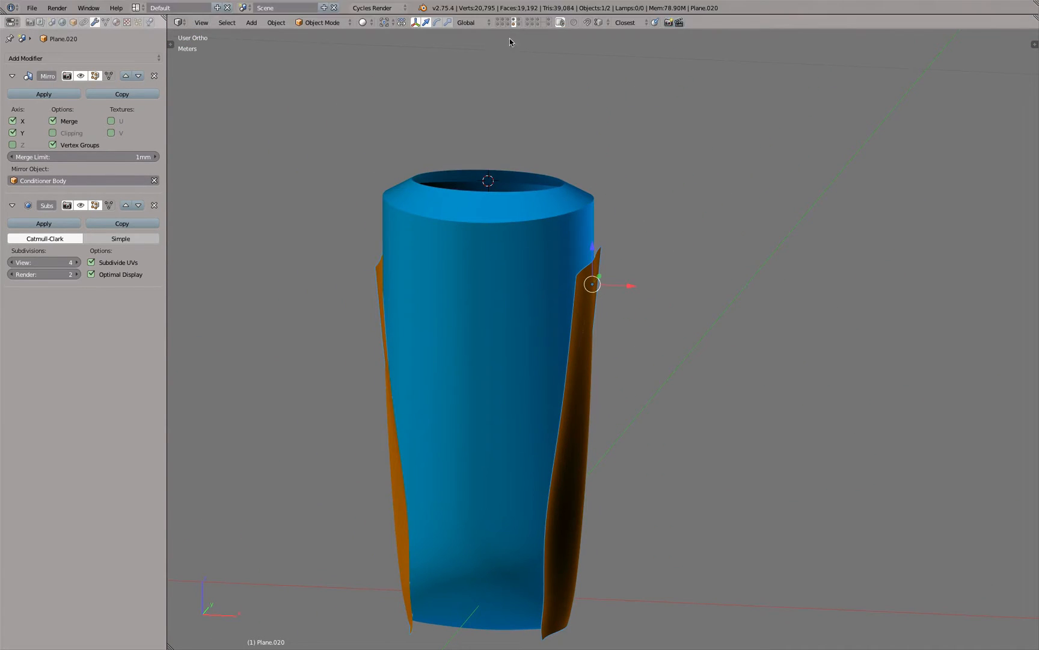
left_click(512, 23)
right_click(547, 256)
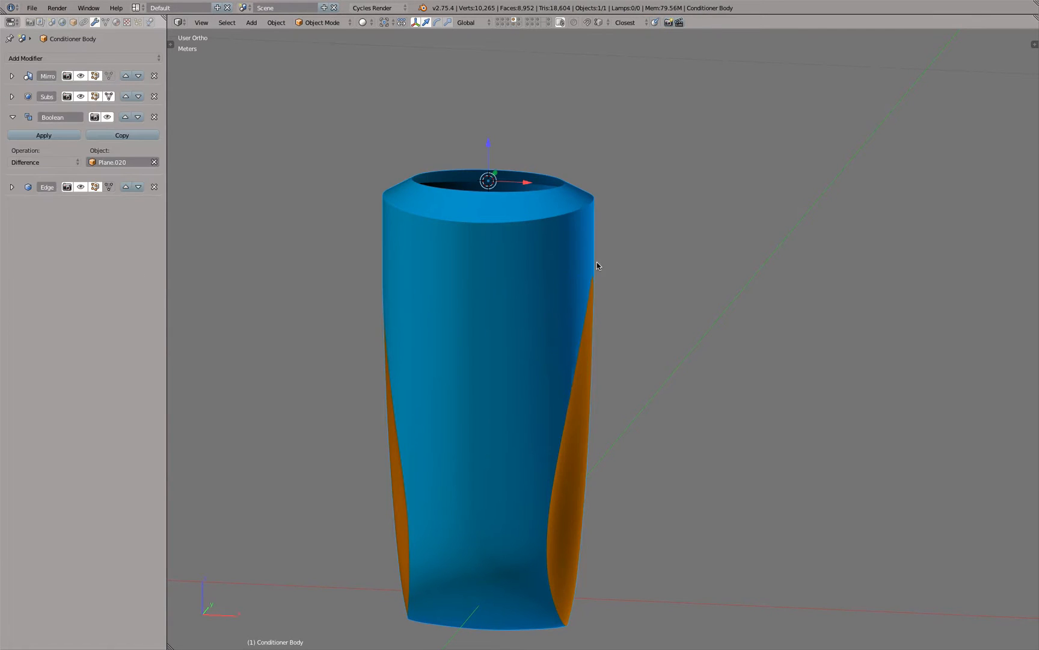
middle_click_drag(599, 262, 552, 265)
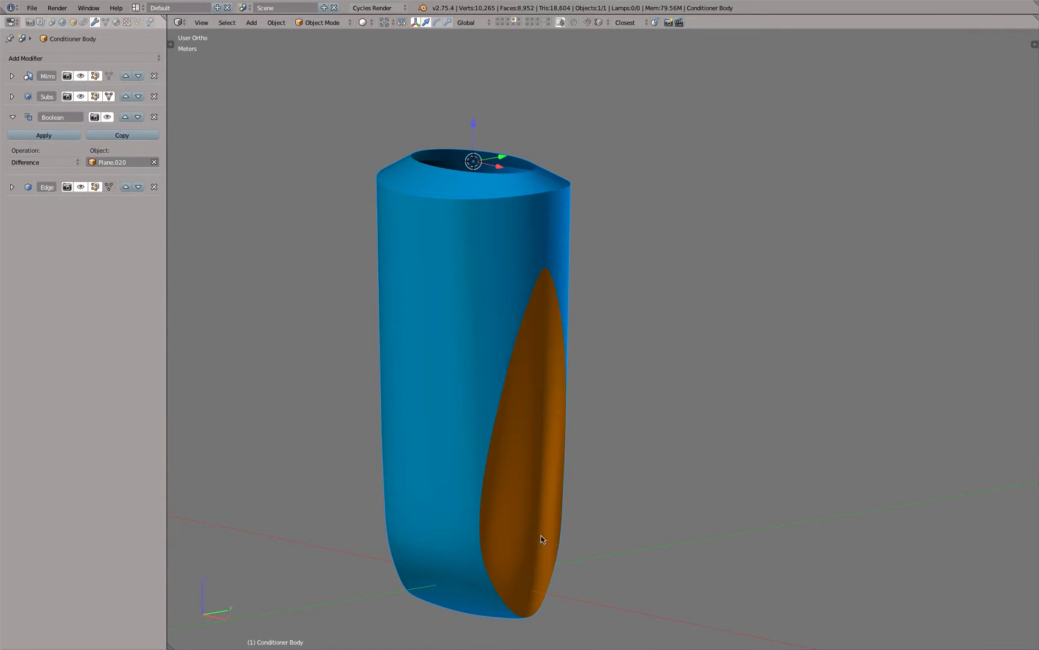
Step: Compare the material settings of the isolated trim surface with those of the conditioner body
left_click(515, 23)
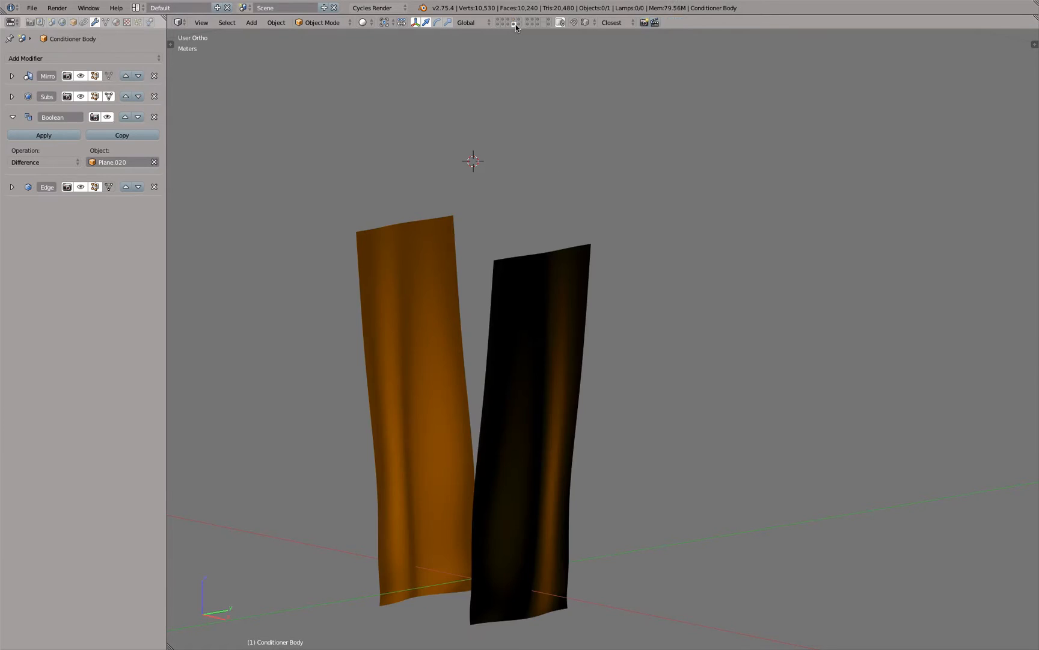
right_click(541, 339)
left_click(116, 23)
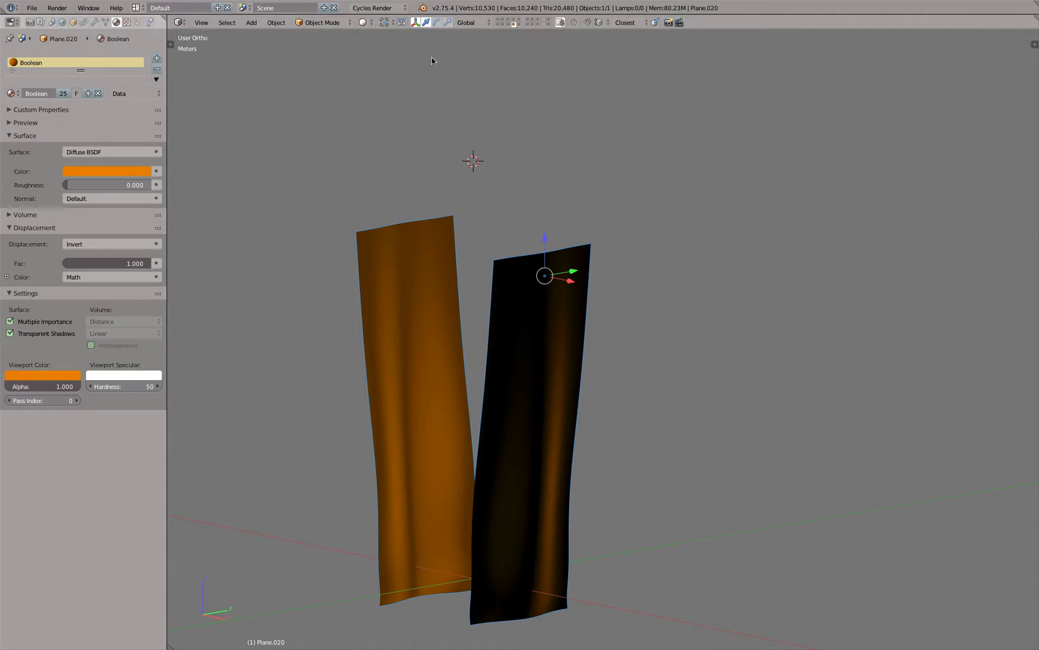
left_click(515, 23)
right_click(455, 244)
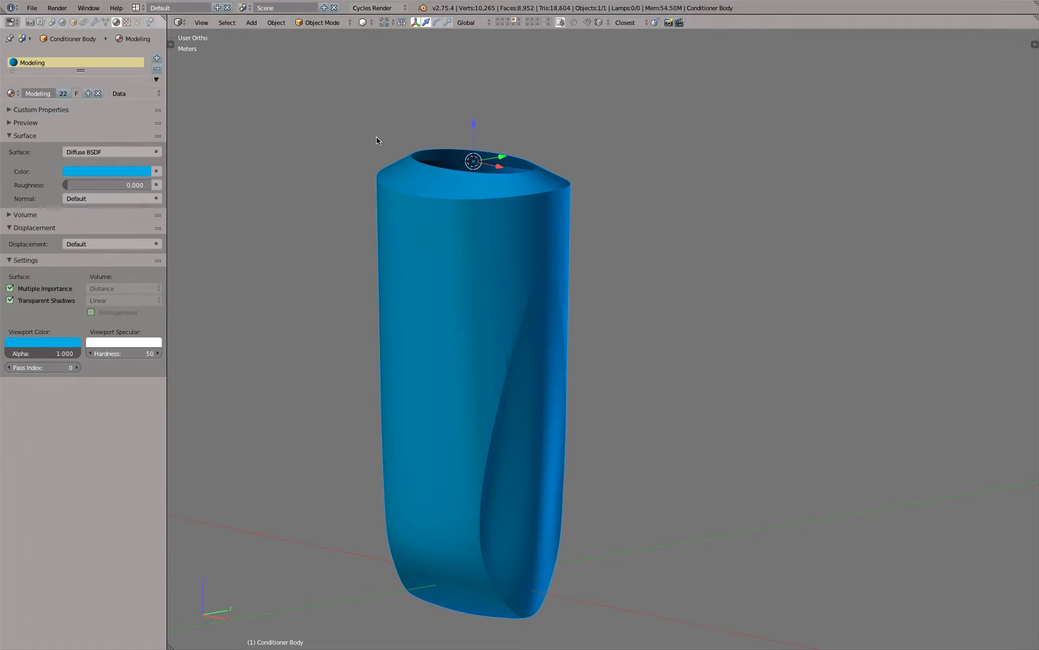
Step: Try assigning the existing green Material, in a second slot, to an upper side face of the conditioner body, and undo it
key("Tab")
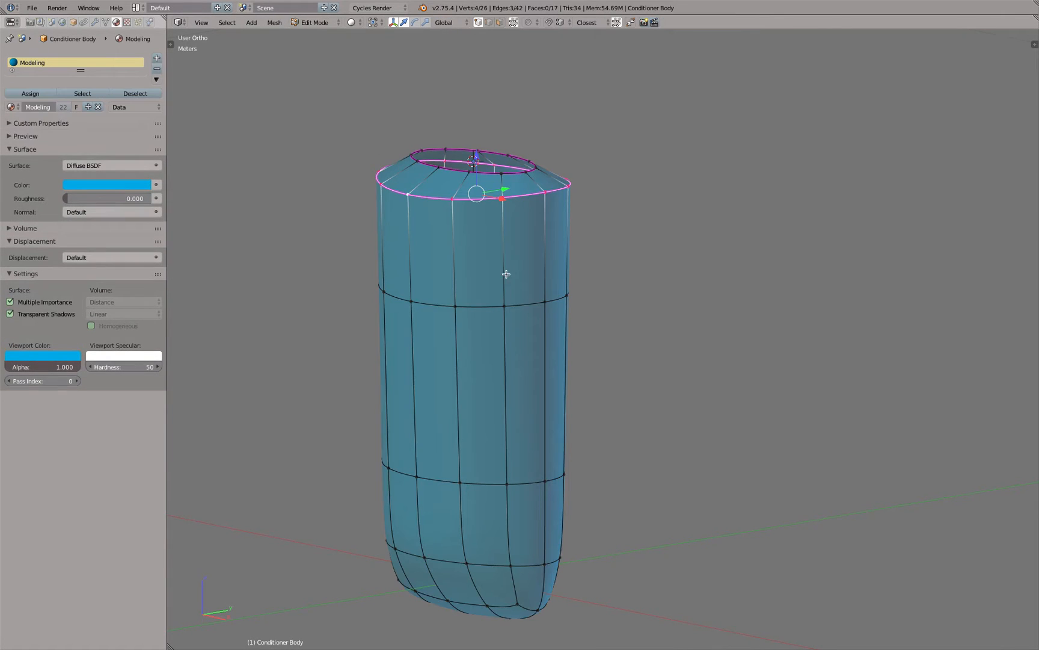
left_click(500, 23)
right_click(448, 182)
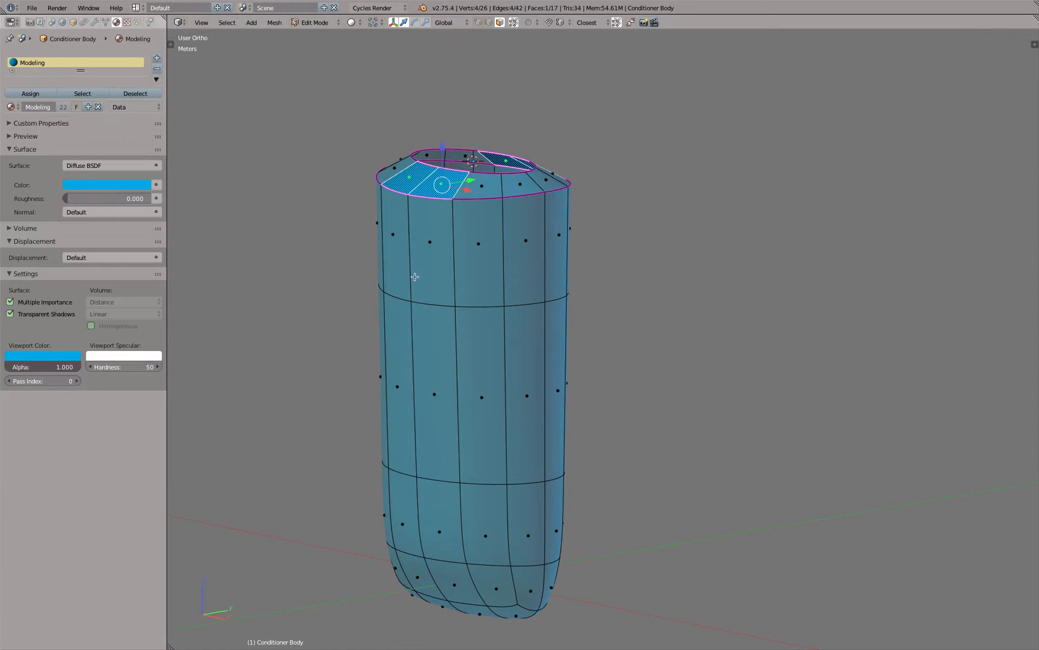
right_click(425, 253)
left_click(157, 59)
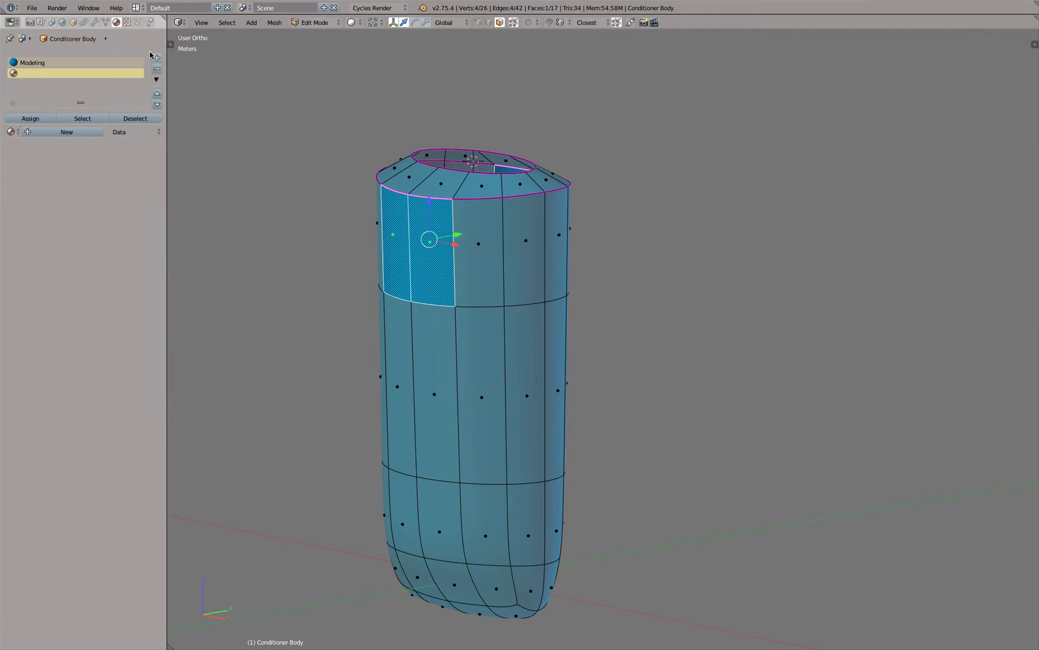
left_click(11, 131)
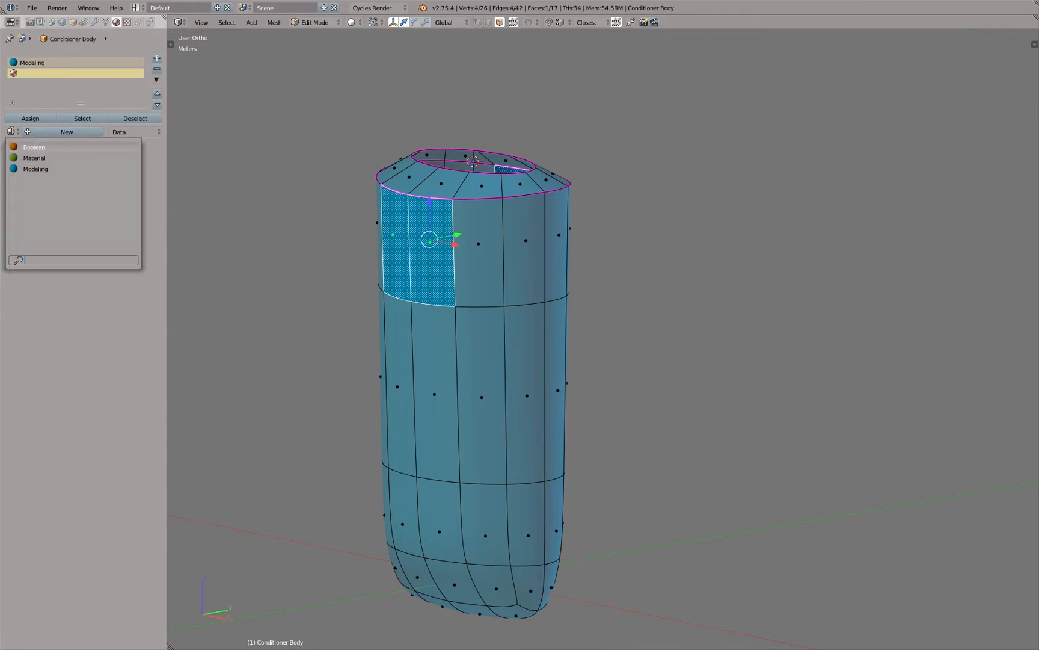
left_click(34, 158)
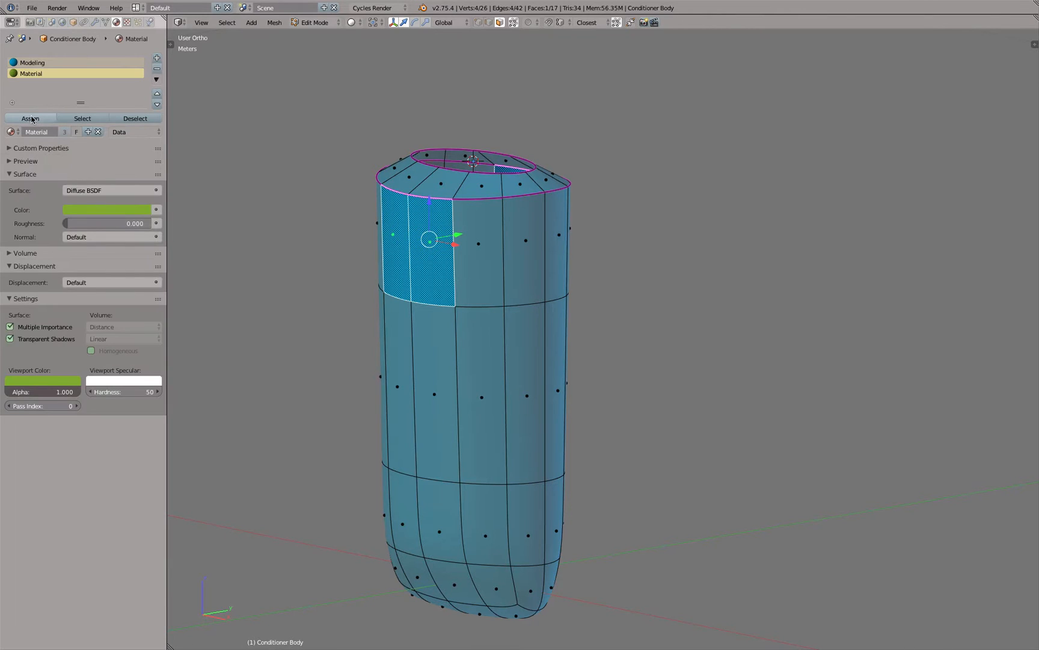
left_click(30, 118)
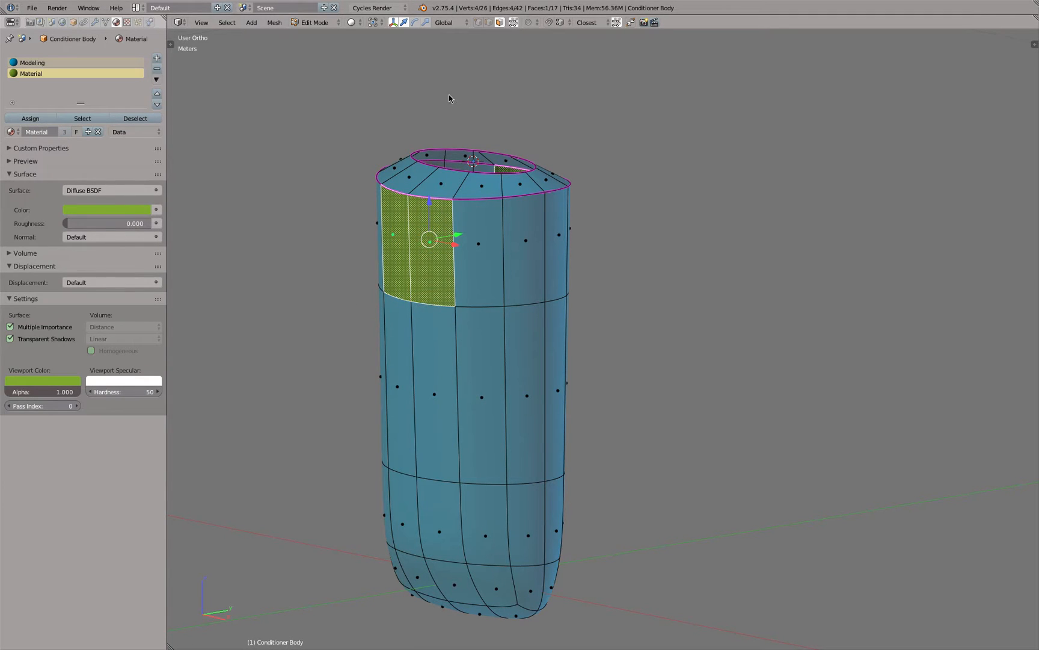
key("Tab")
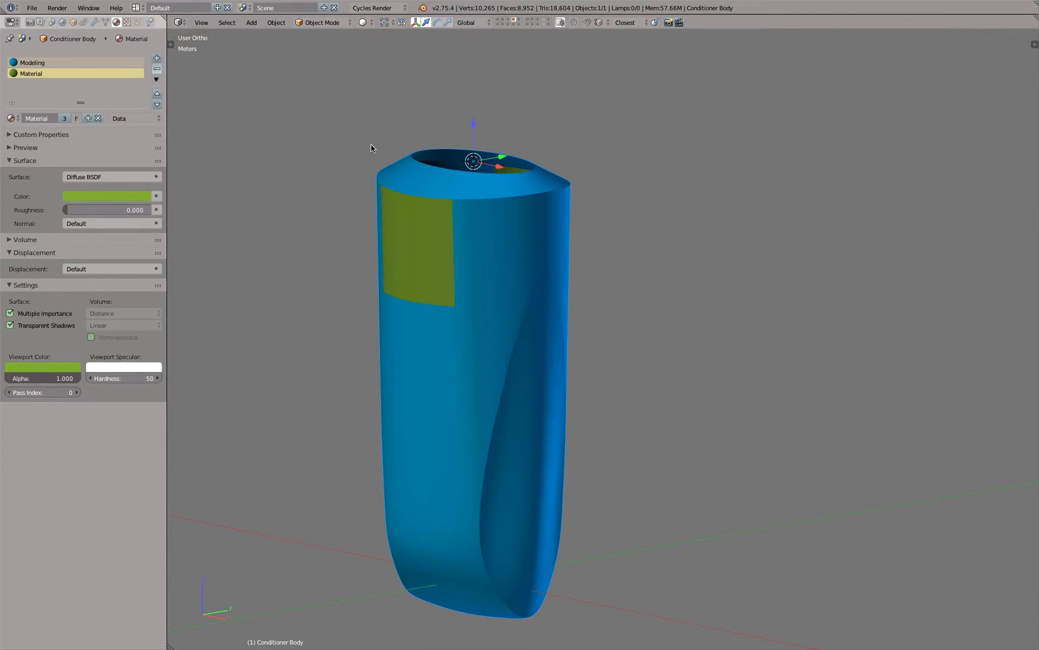
key("ctrl+z")
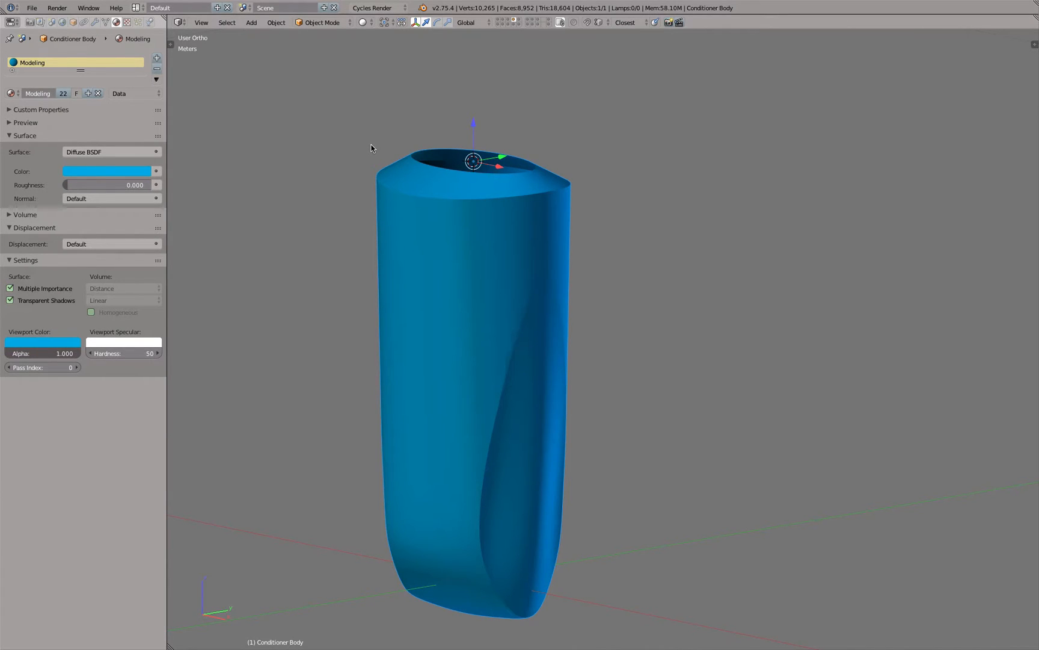
Step: Add a second material slot to the conditioner body and fill it with the orange Boolean material after trying Material
left_click(158, 58)
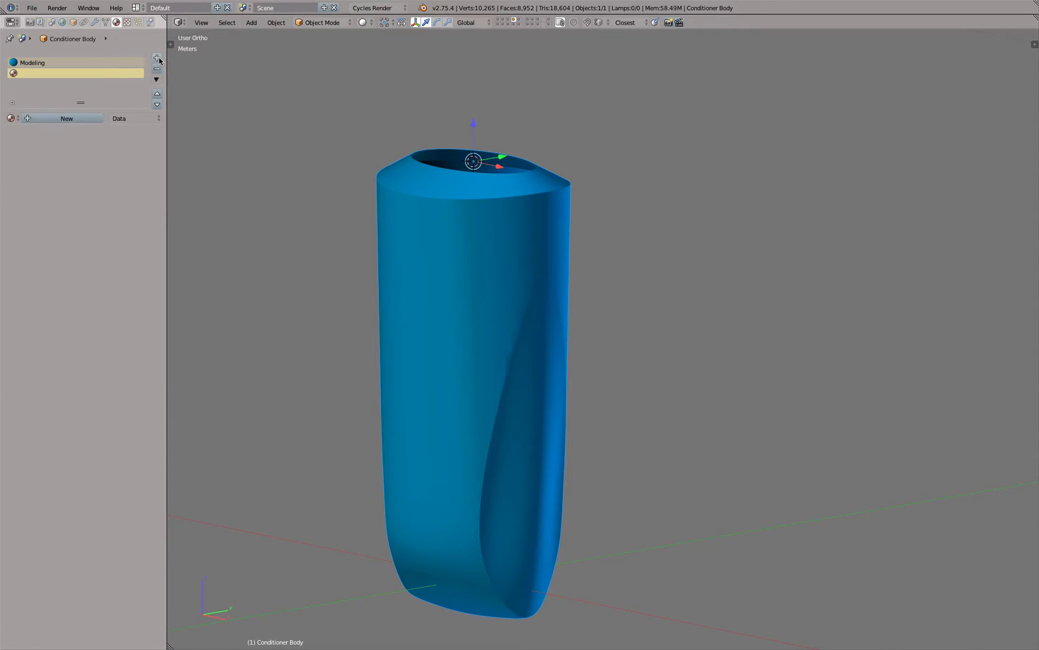
left_click(12, 118)
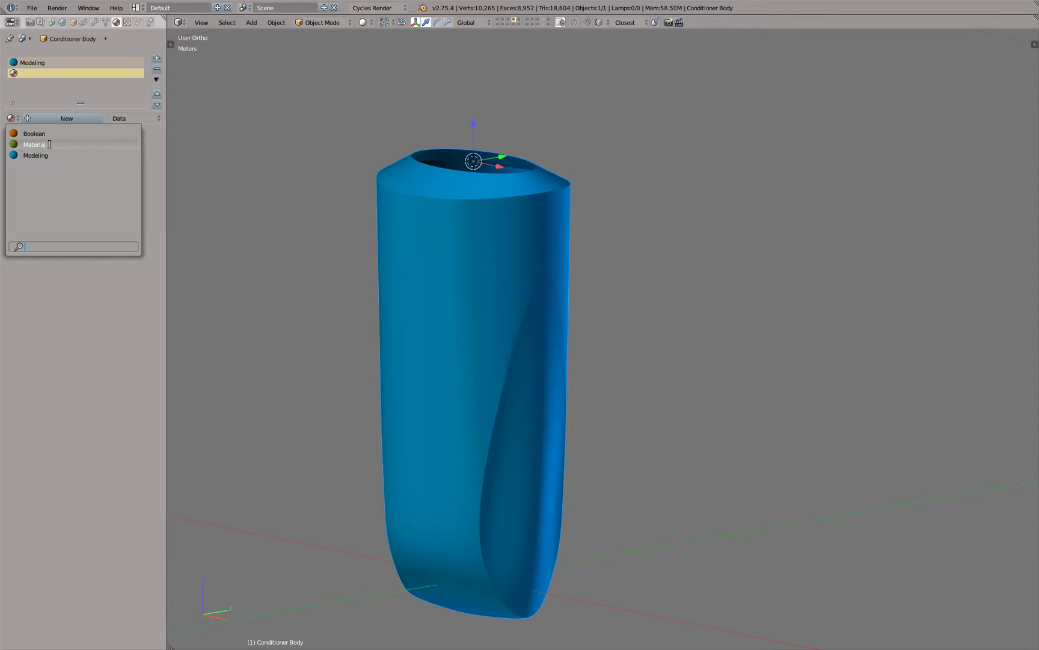
left_click(49, 144)
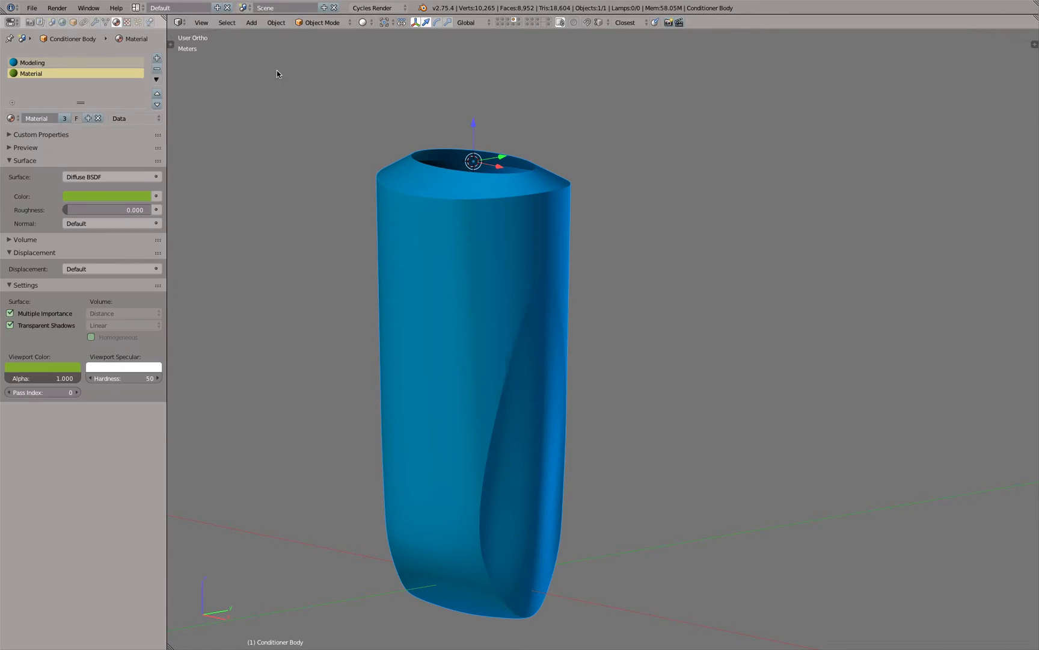
left_click(18, 119)
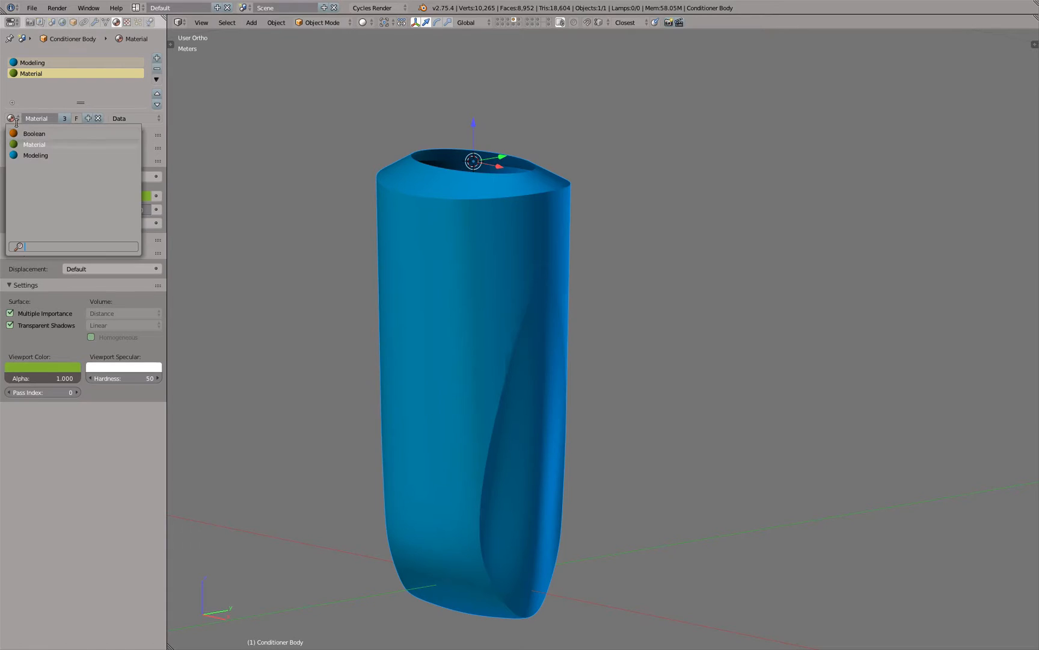
left_click(25, 135)
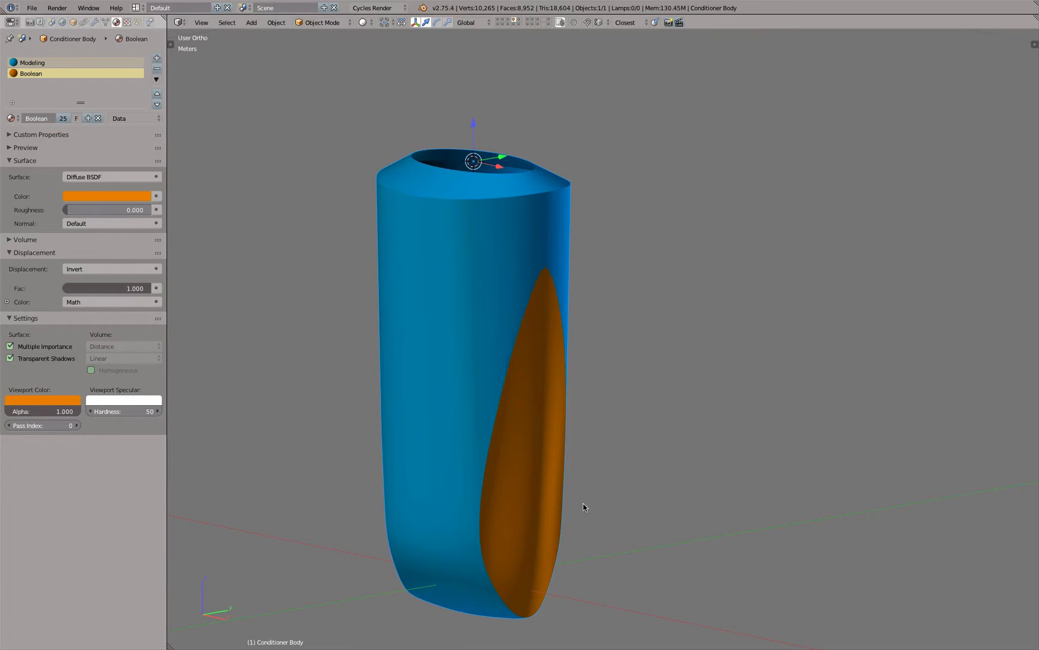
Step: Compare the recess's material on the conditioner body with the trim surfaces on their separate layer
middle_click_drag(601, 516, 654, 404)
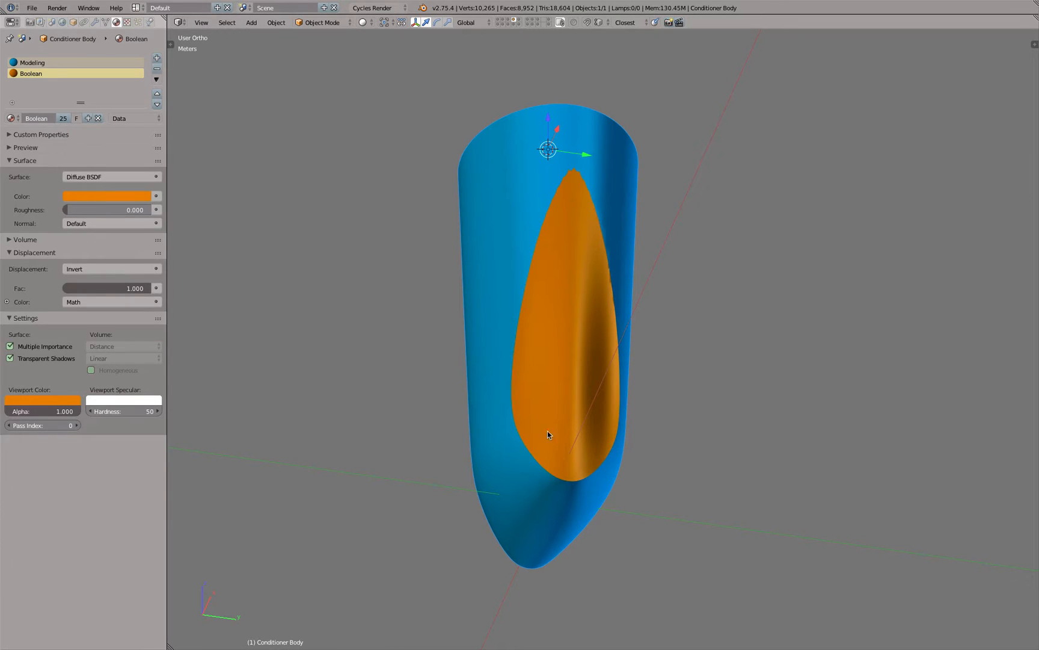
left_click(513, 24)
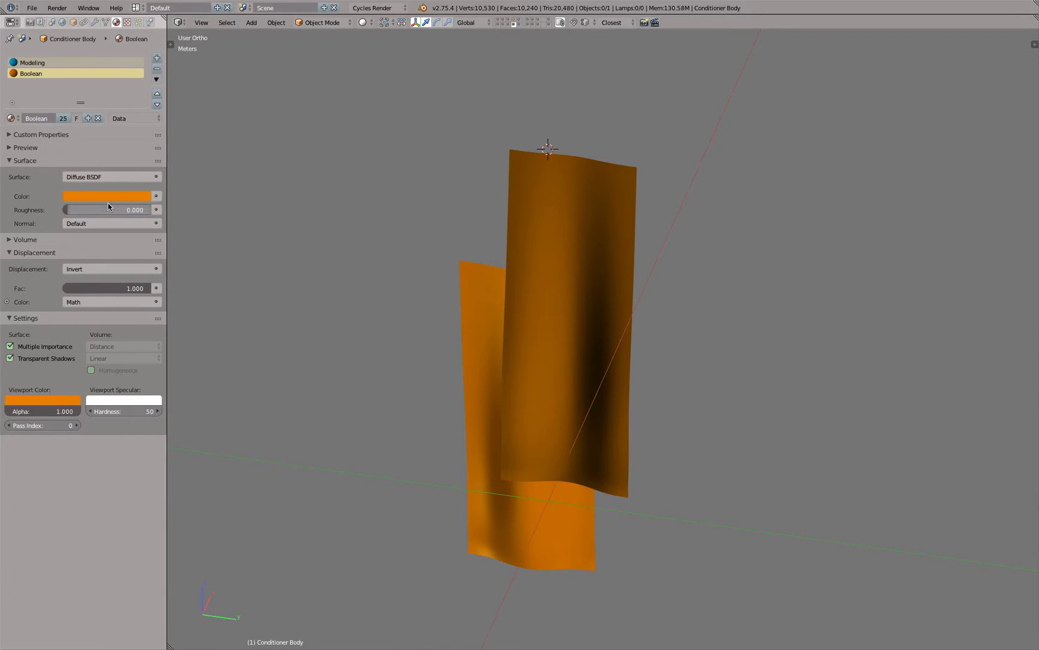
left_click(514, 23)
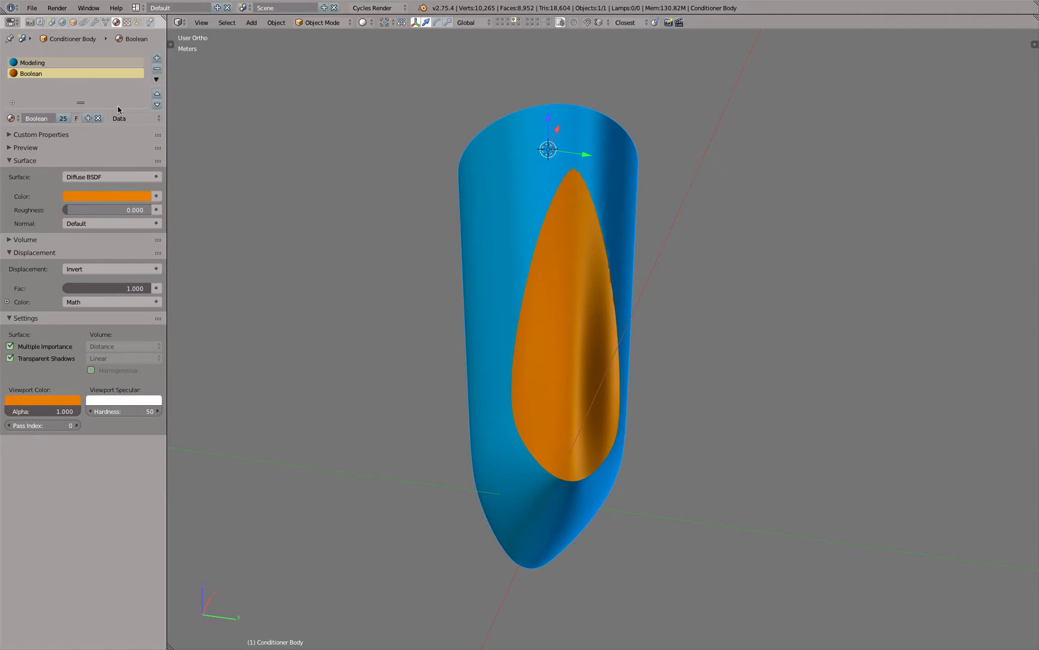
left_click(514, 25)
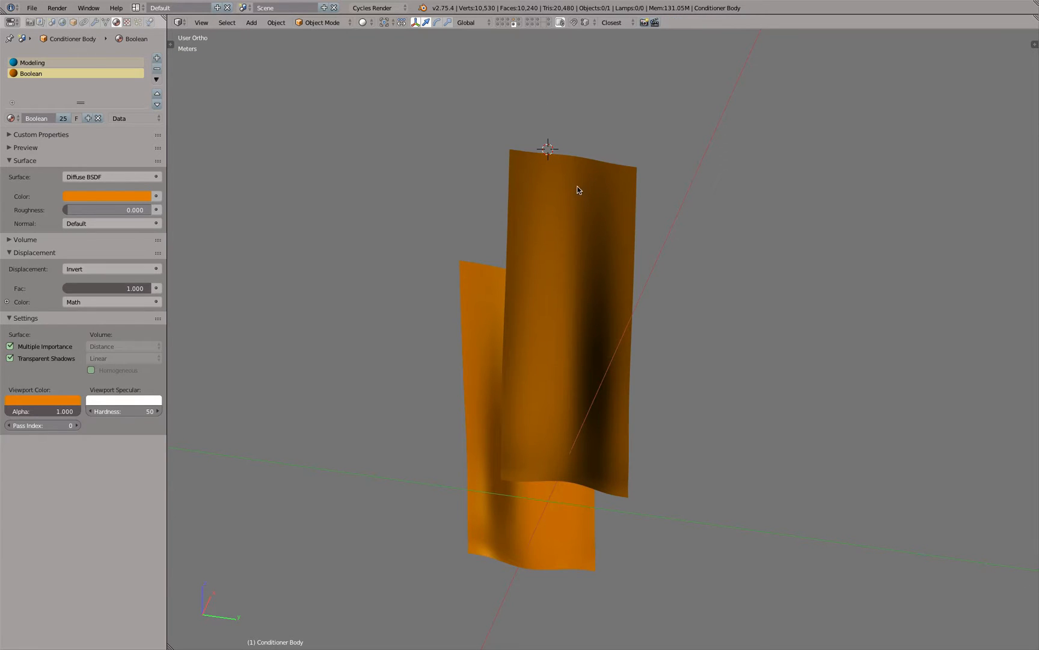
left_click(515, 21)
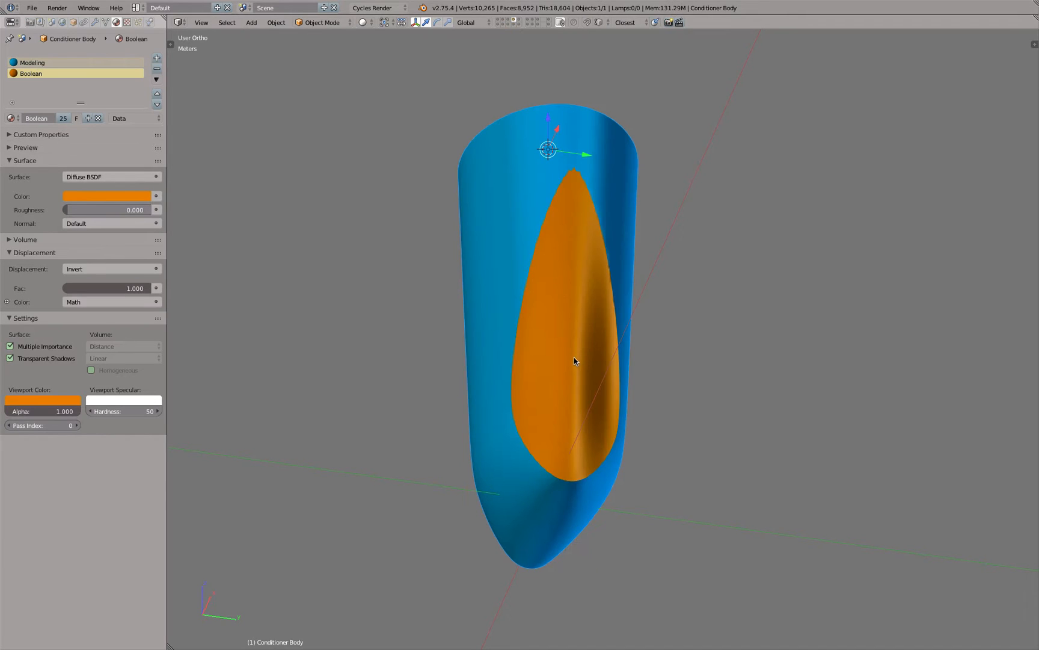
Step: Examine the coloured side recesses of the conditioner body from the front and the side
key("KP_1")
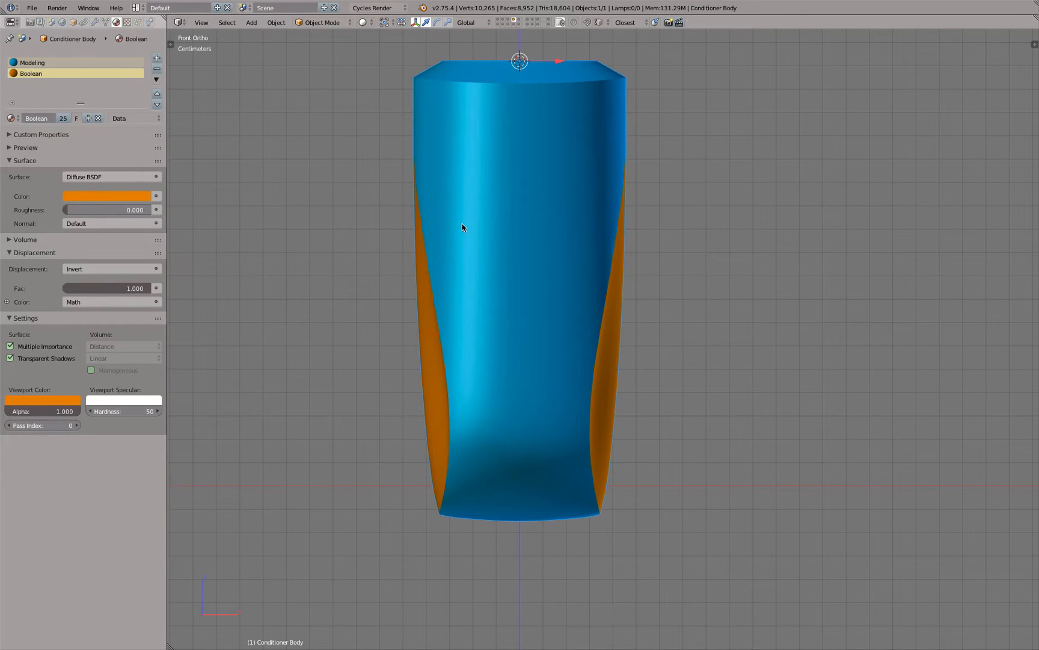
middle_click_drag(462, 224, 552, 263)
key("KP_1")
scroll(587, 262, "down", 2)
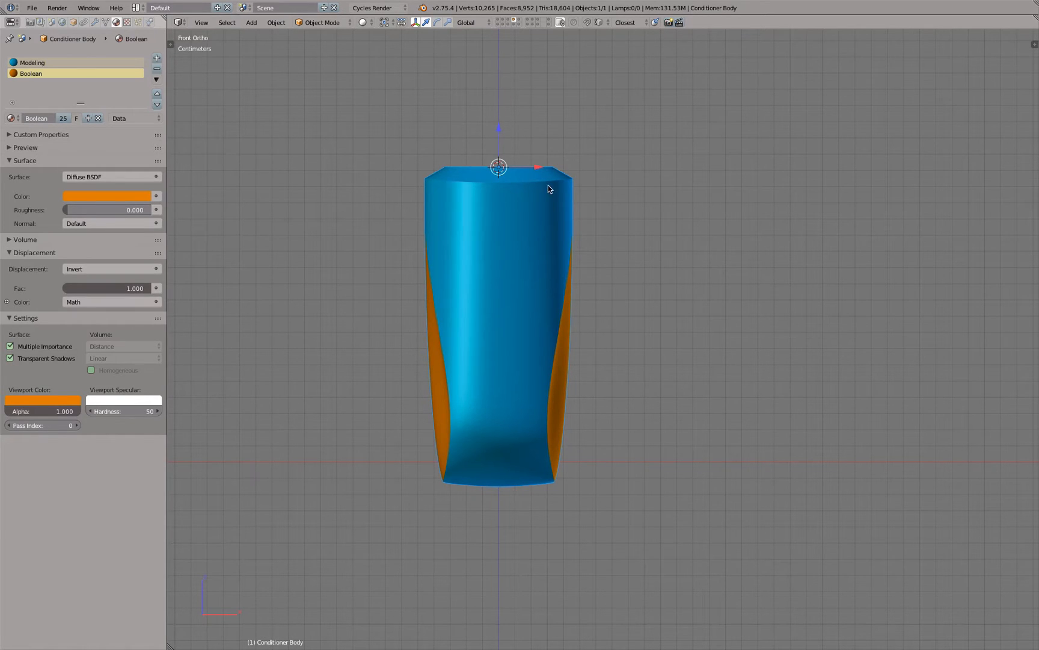
mouse_move(588, 508)
middle_mouse_down()
mouse_move(506, 482)
mouse_move(464, 486)
mouse_move(469, 493)
middle_mouse_up()
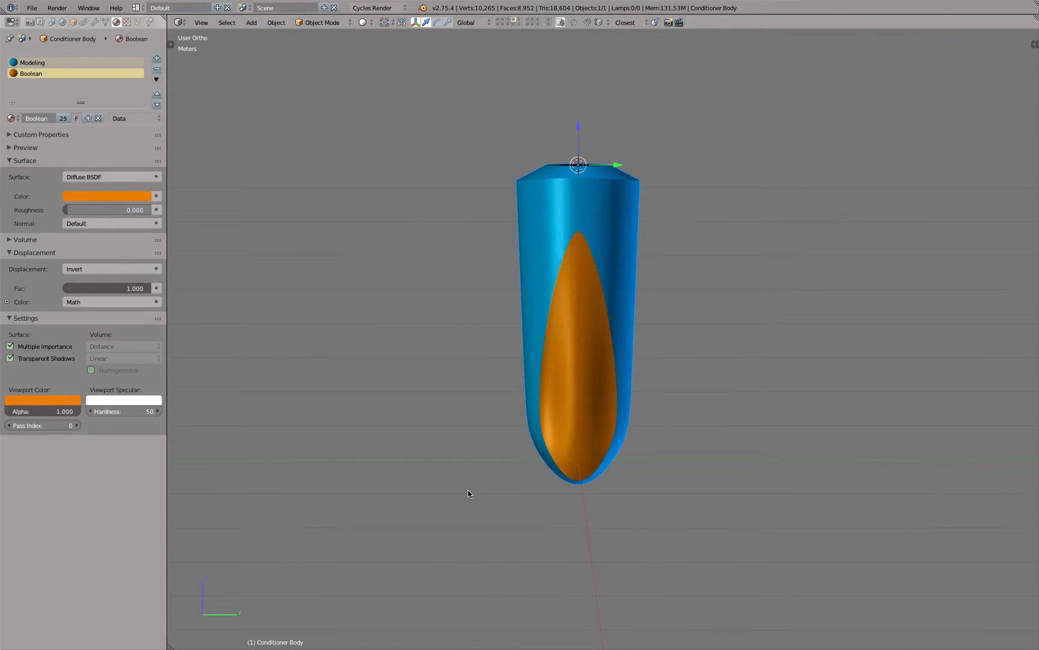
Step: Duplicate the conditioner body in place and remove the Boolean modifier from the copy
key("KP_1")
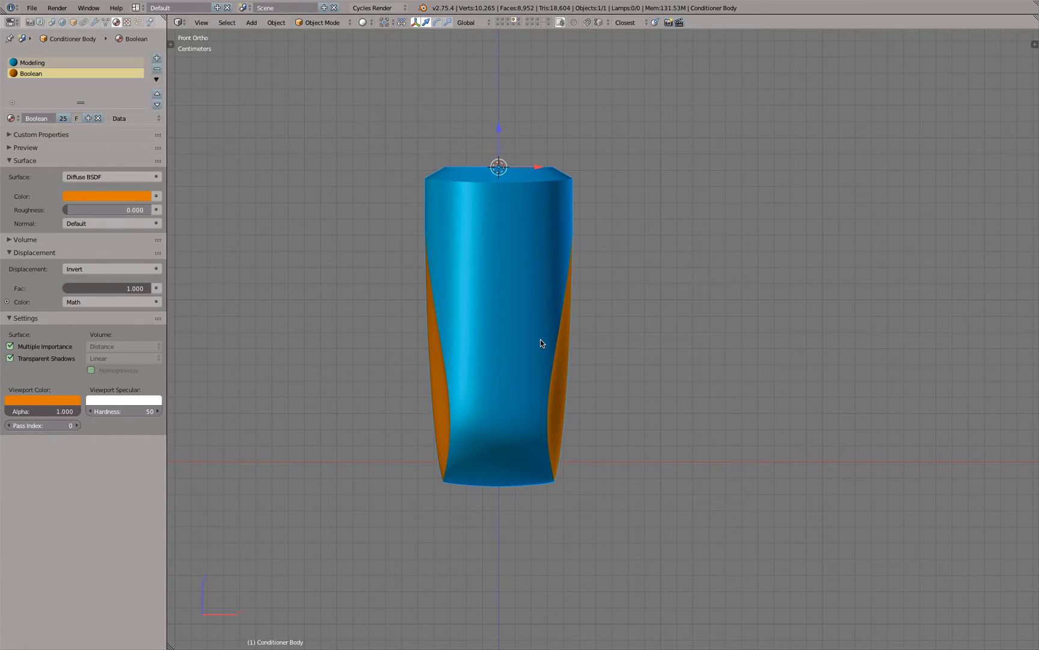
key("shift+d")
key("Escape")
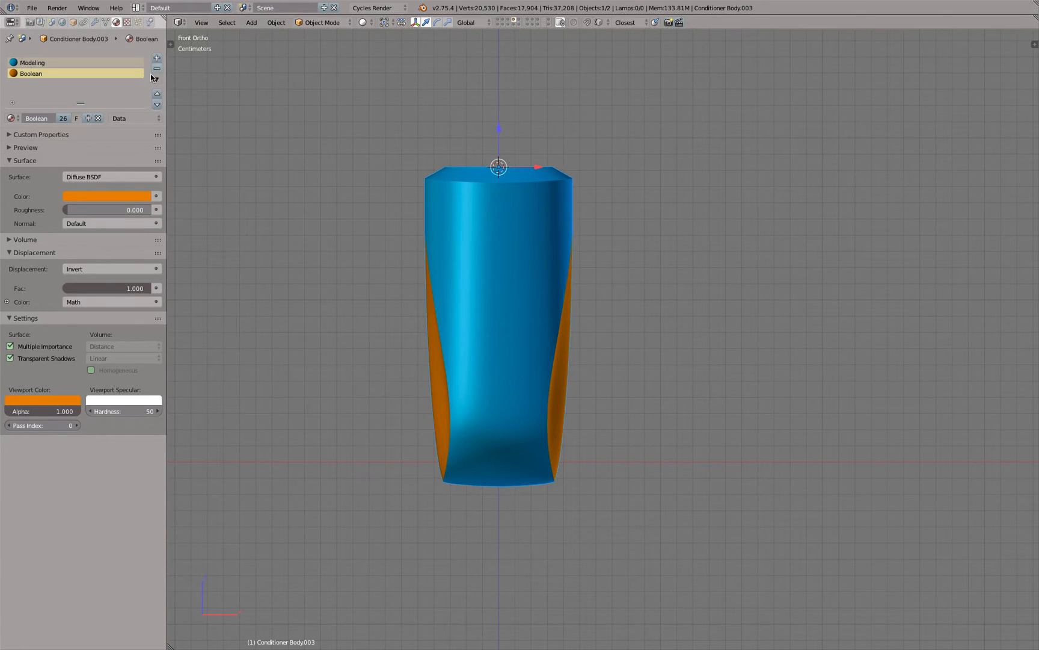
left_click(95, 22)
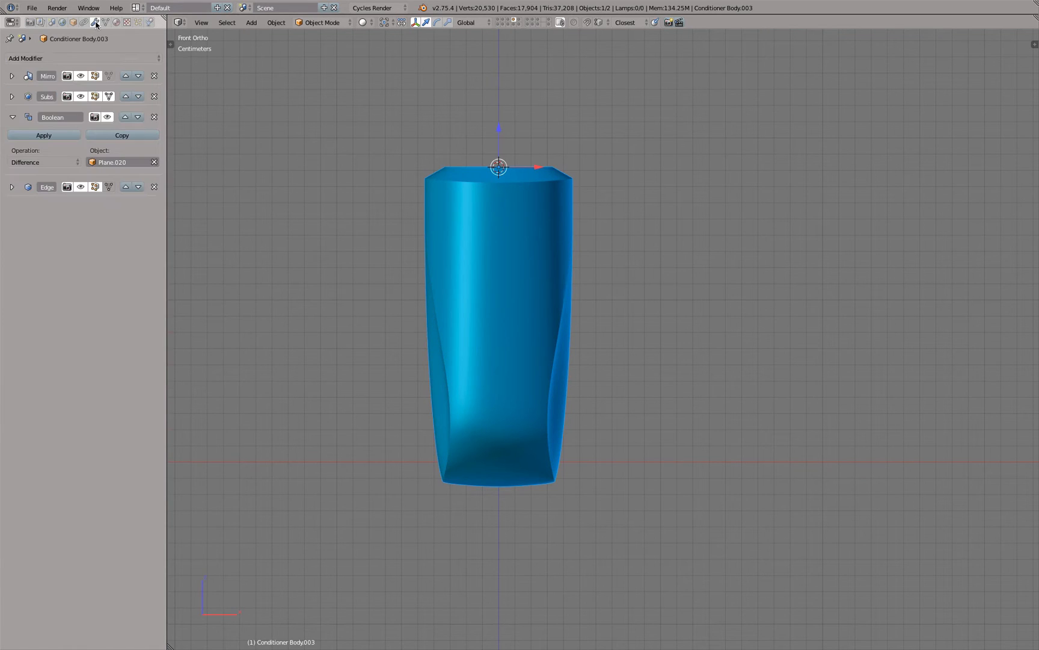
left_click(154, 117)
Step: Move the copied body along the X axis, well clear of the original
left_click_drag(537, 166, 828, 206)
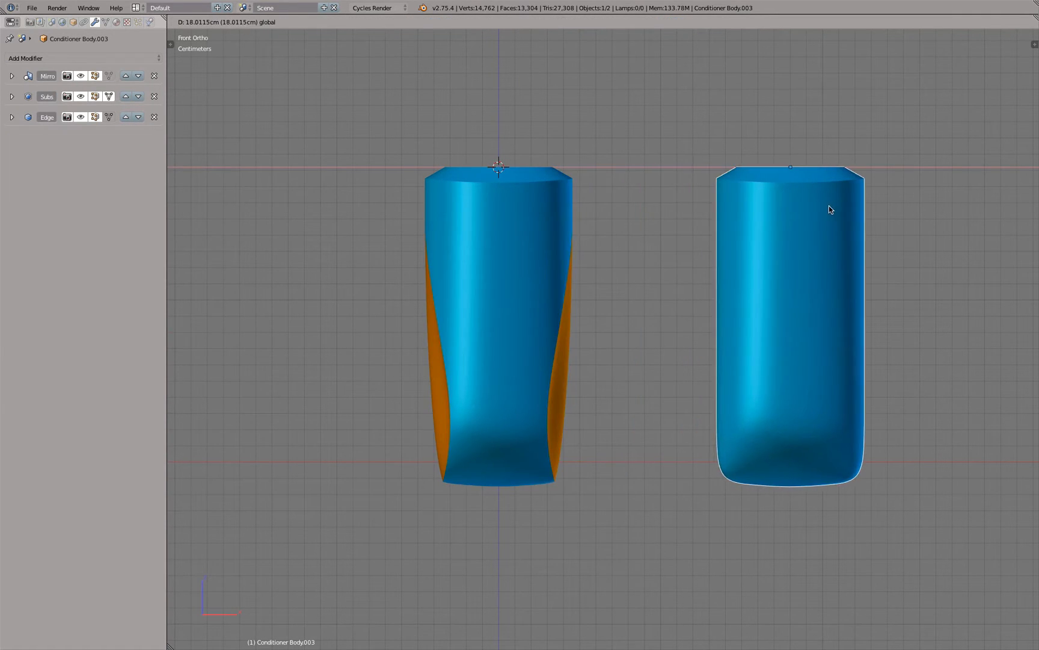
middle_click_drag(862, 202, 590, 200, "shift")
scroll(574, 210, "up", 2)
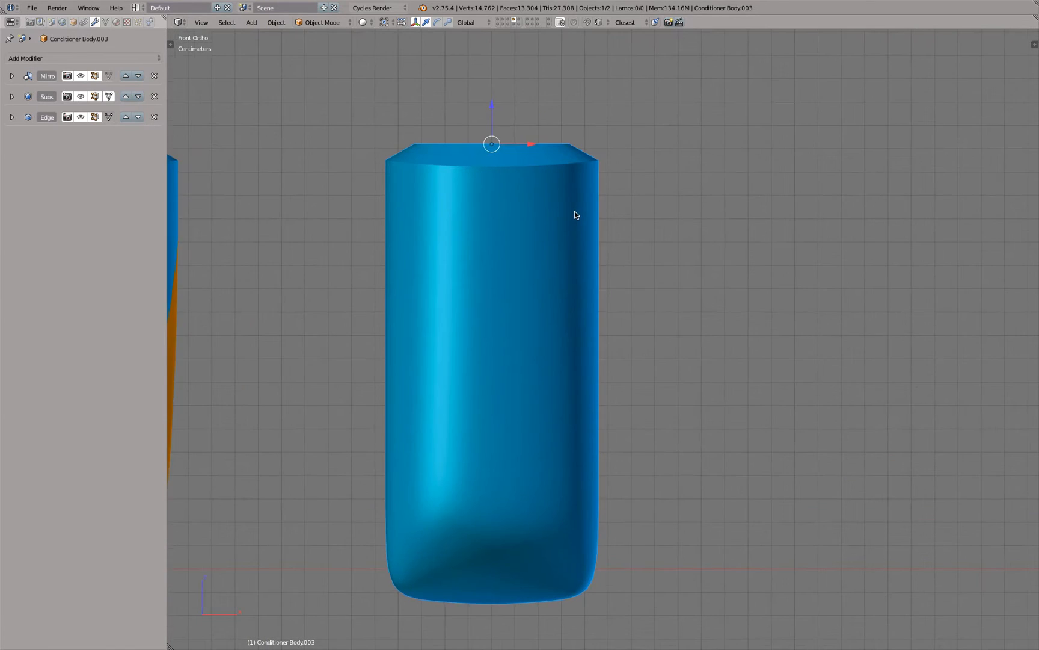
scroll(574, 210, "down", 1)
left_click_drag(547, 156, 663, 179)
middle_click_drag(686, 203, 515, 197, "shift")
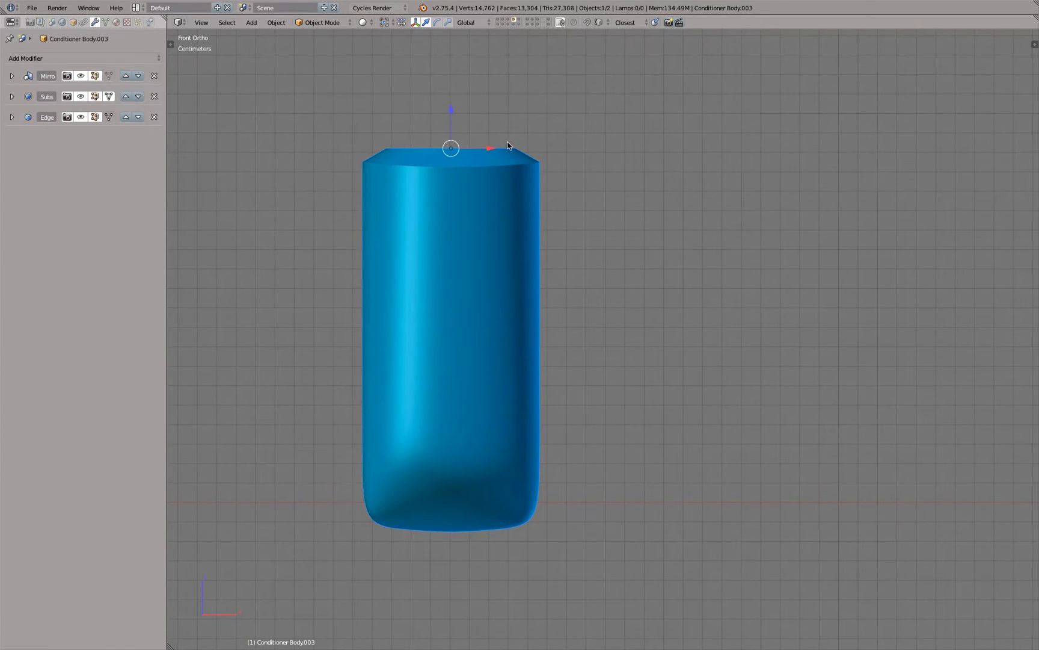
left_click_drag(494, 148, 672, 181)
middle_click_drag(673, 182, 536, 282, "shift")
Step: Turn off the viewport display of the copy's Mirror, Subsurf and Edge Split modifiers and open its mesh for editing
scroll(547, 157, "up", 2)
scroll(551, 236, "up", 1)
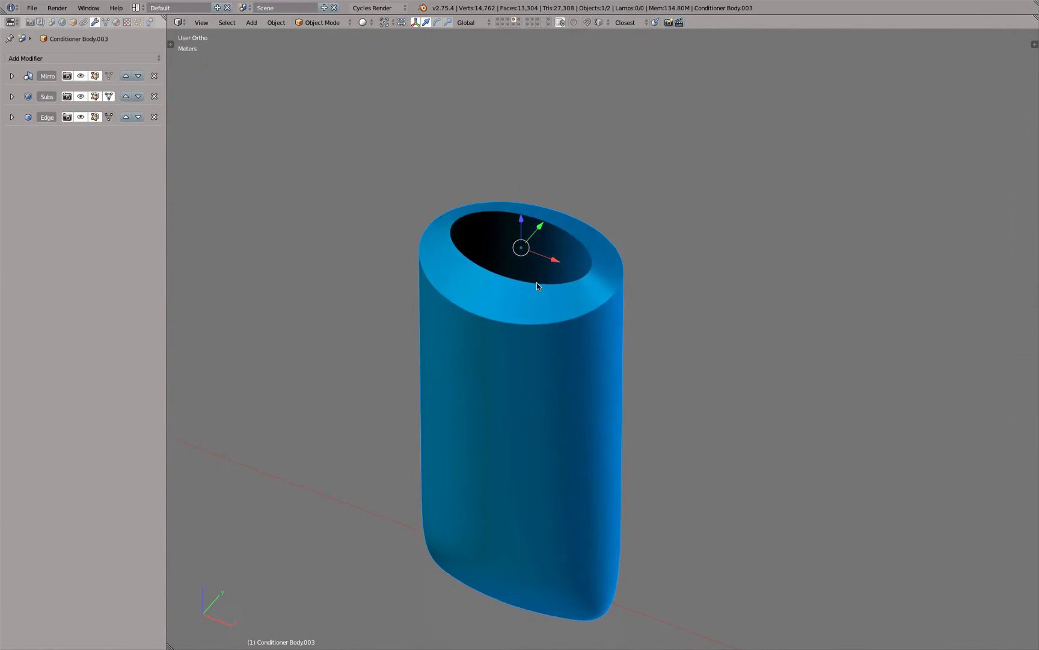
left_click(80, 117)
left_click(81, 96)
left_click(82, 78)
key("Tab")
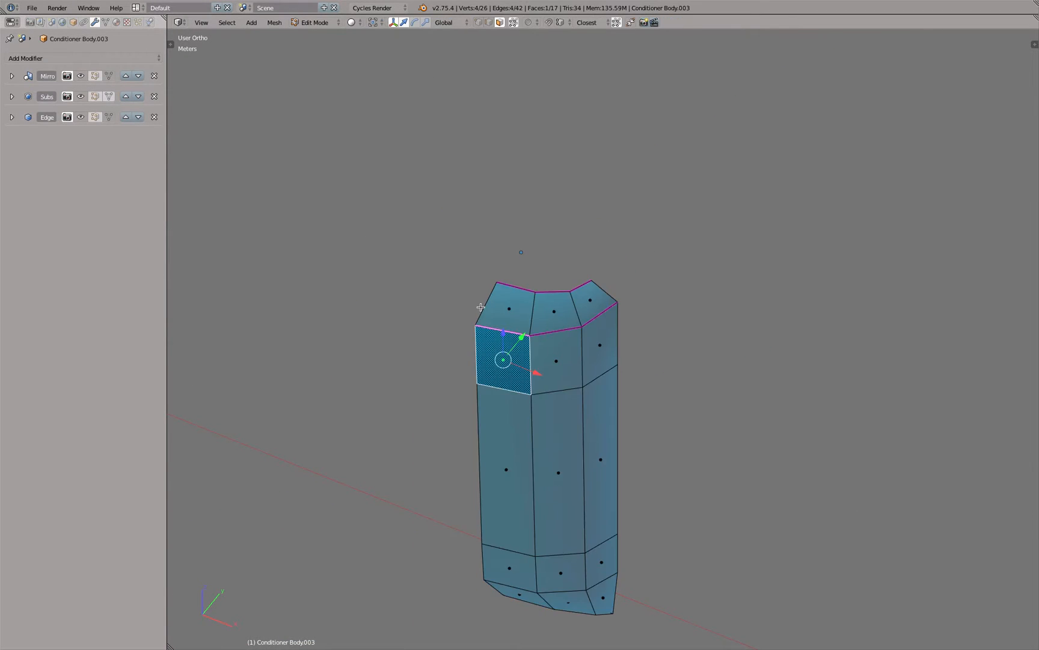
Step: Select both vertical border edge loops along which the quarter mesh of the bottle body is mirrored
middle_click_drag(480, 306, 507, 325)
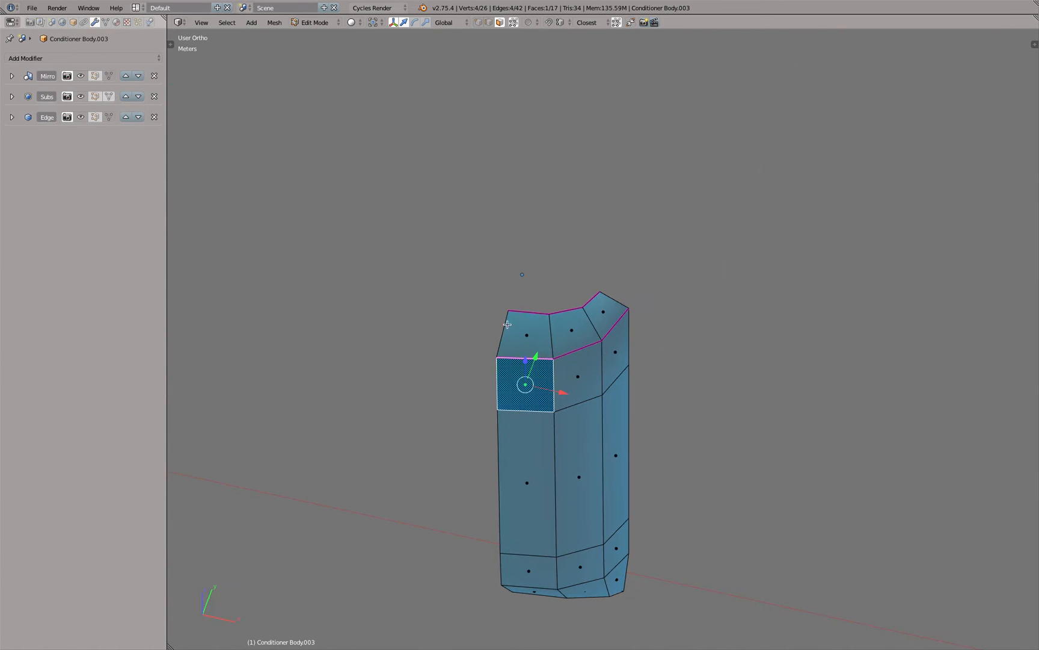
left_click(480, 23)
right_click(508, 310)
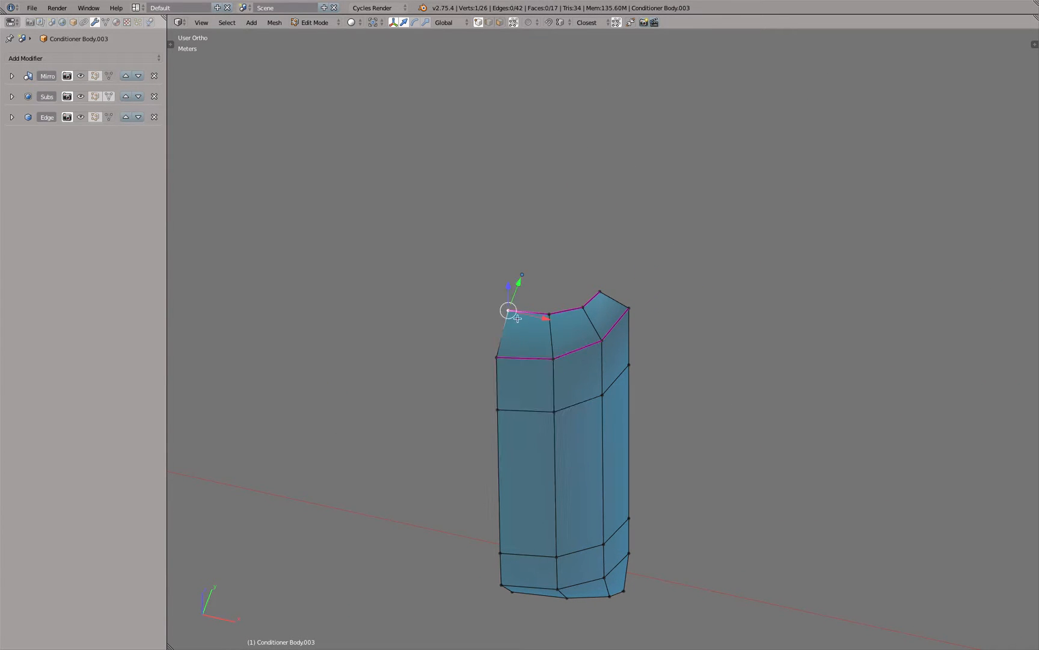
right_click(503, 385, "alt")
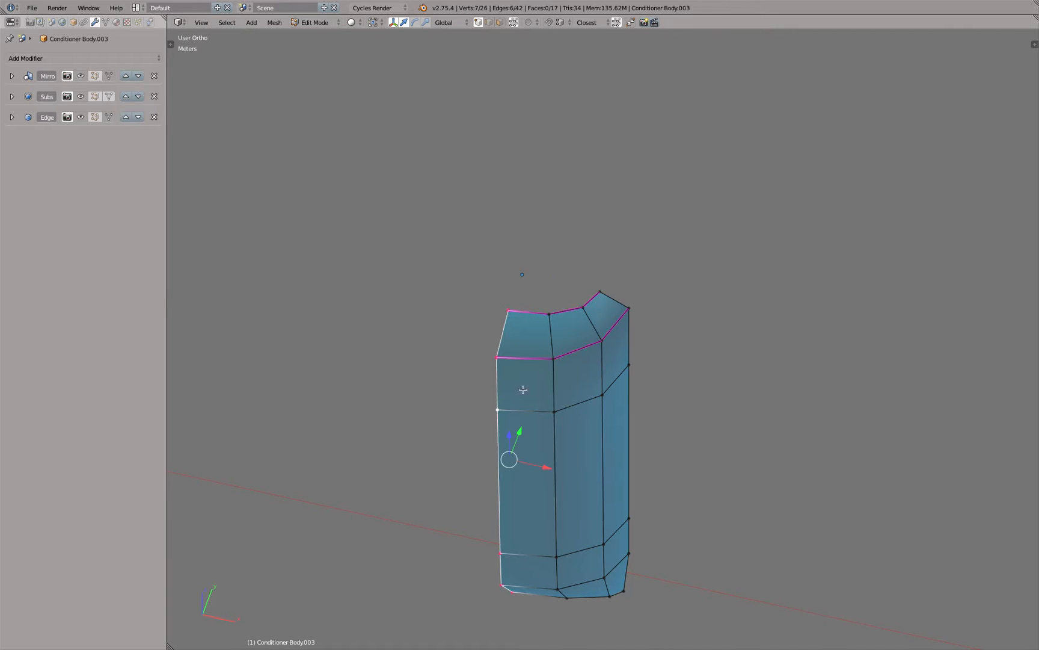
right_click(620, 404, "alt+shift")
middle_click_drag(637, 345, 650, 397)
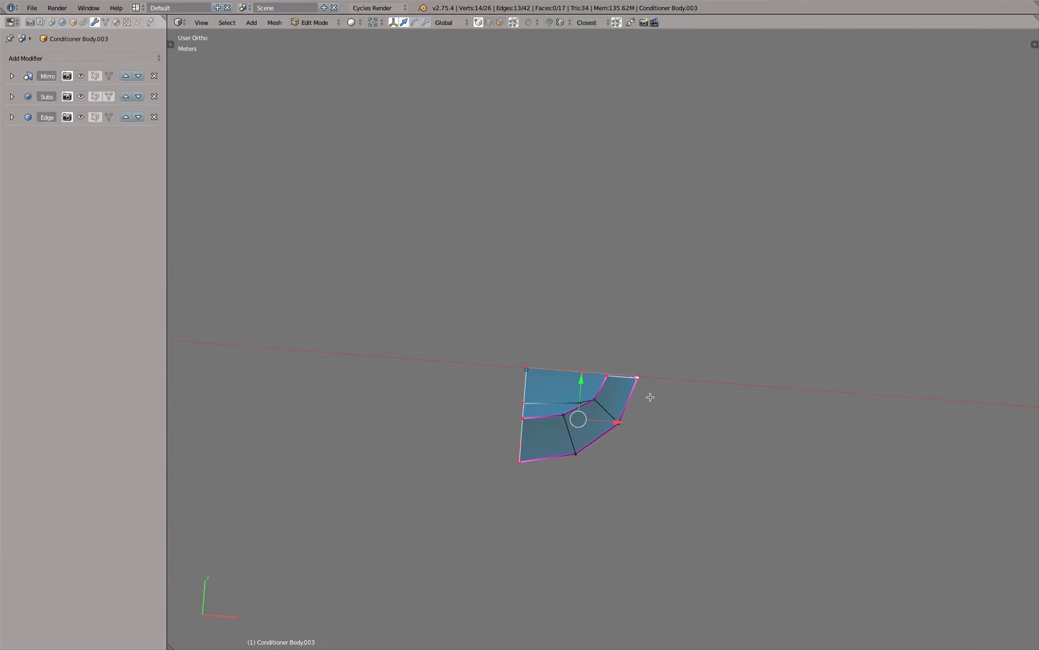
Step: Turn off the Mirror modifier's Y axis, leaving X on, and show the mirrored result while editing
left_click(15, 77)
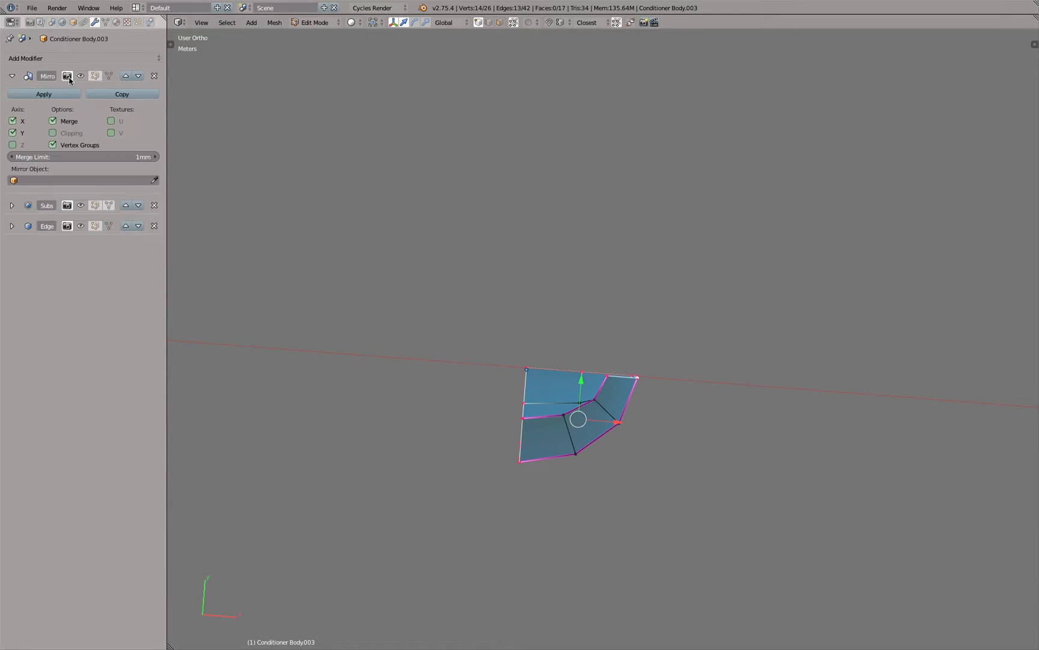
left_click(12, 133)
left_click(95, 76)
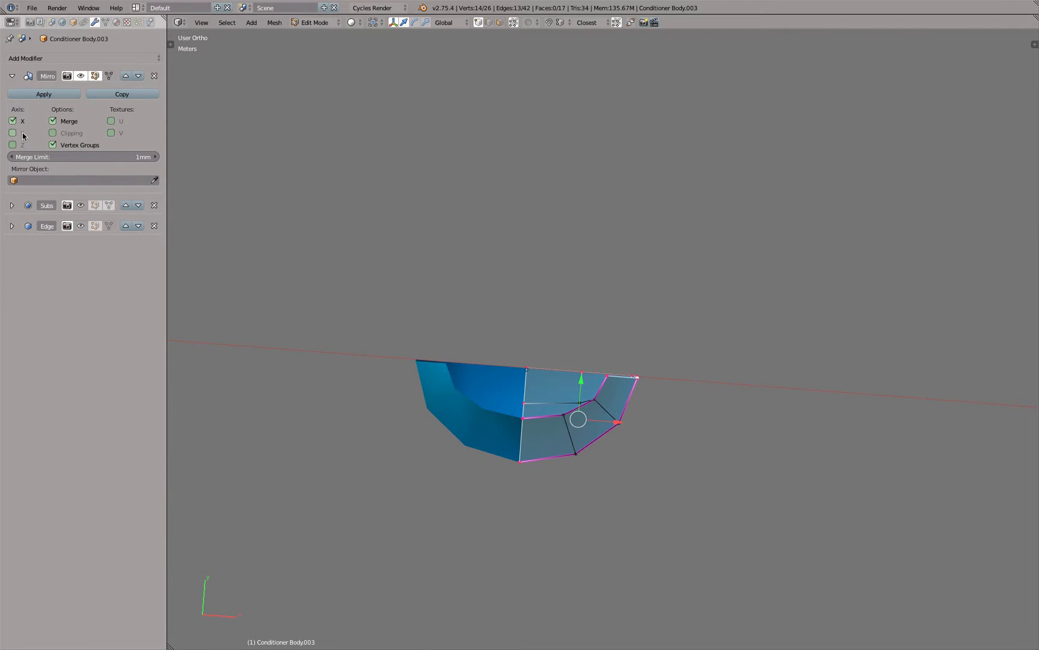
Step: Turn the Mirror modifier's Y axis back on and show the Subsurf result while editing the mesh
left_click(22, 134)
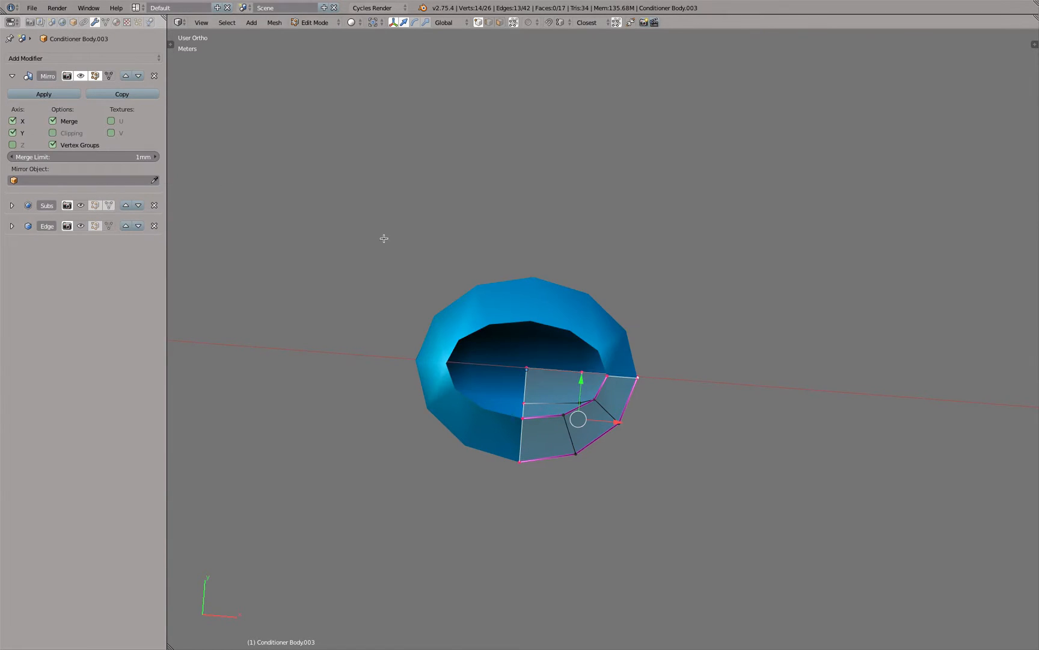
left_click(95, 205)
middle_click_drag(495, 334, 560, 328)
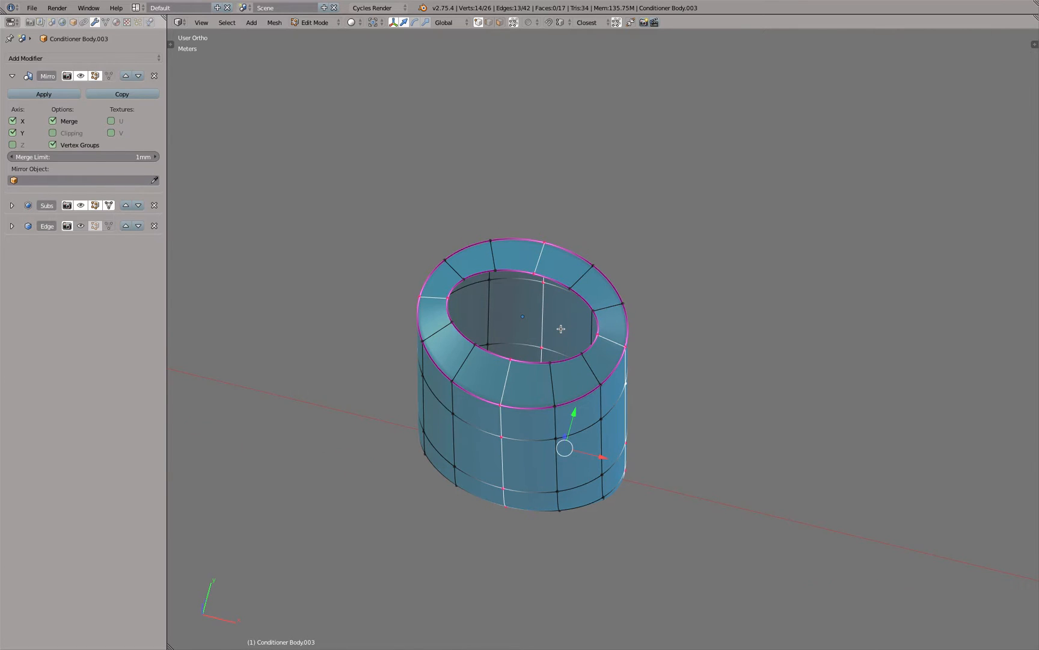
key("KP_1")
key("KP_7")
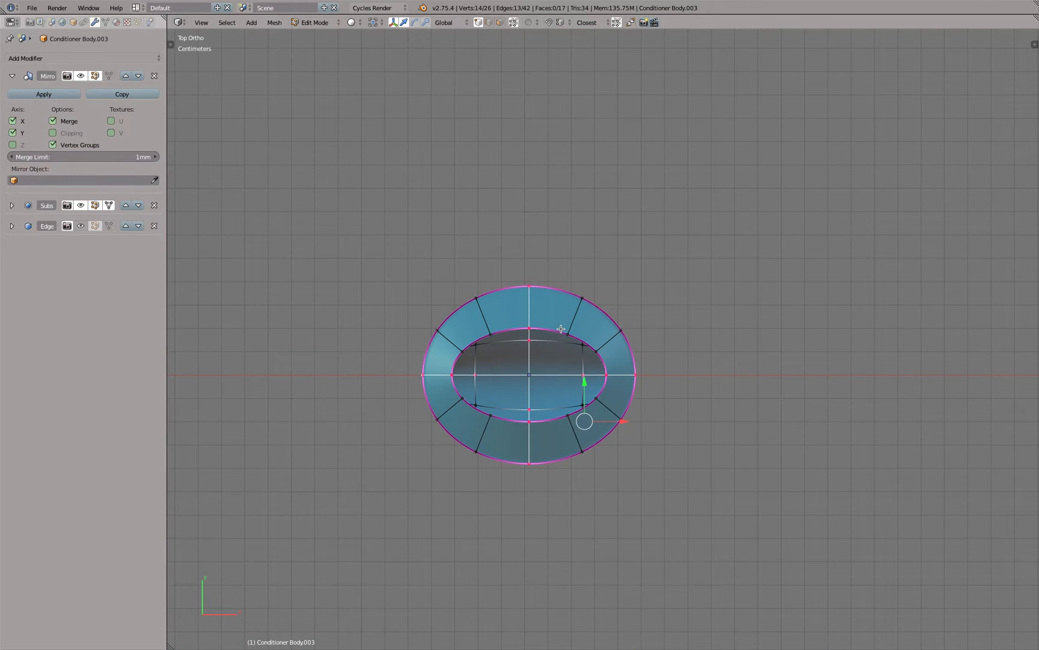
Step: Toggle the Subsurf modifier's viewport display off and back on to compare the faceted and smoothed oval body
left_click(81, 206)
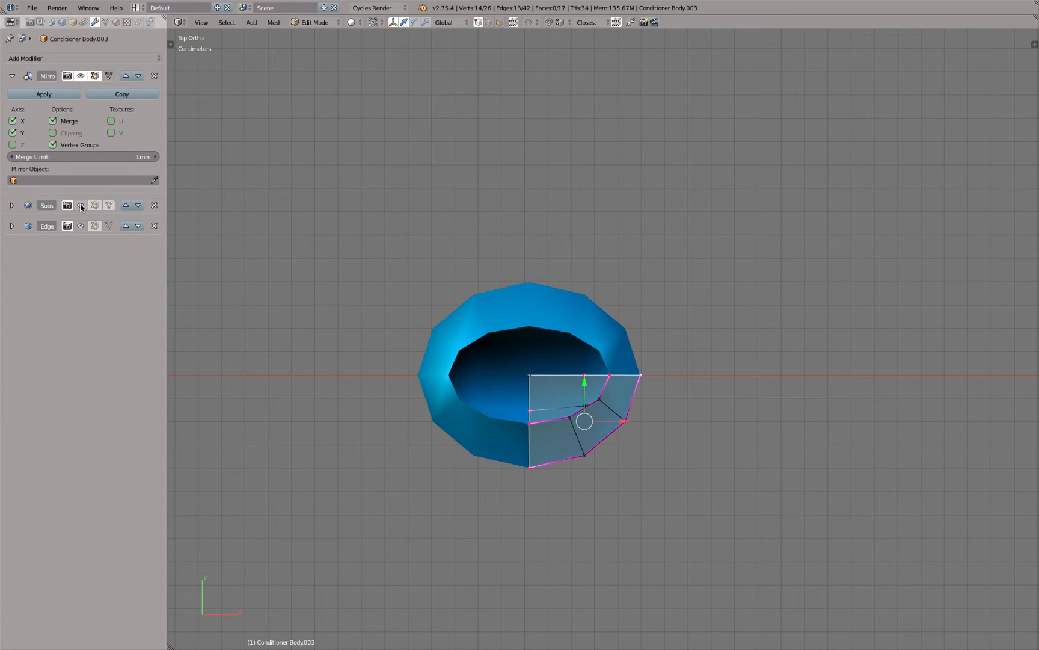
left_click(84, 205)
middle_click_drag(455, 359, 451, 273)
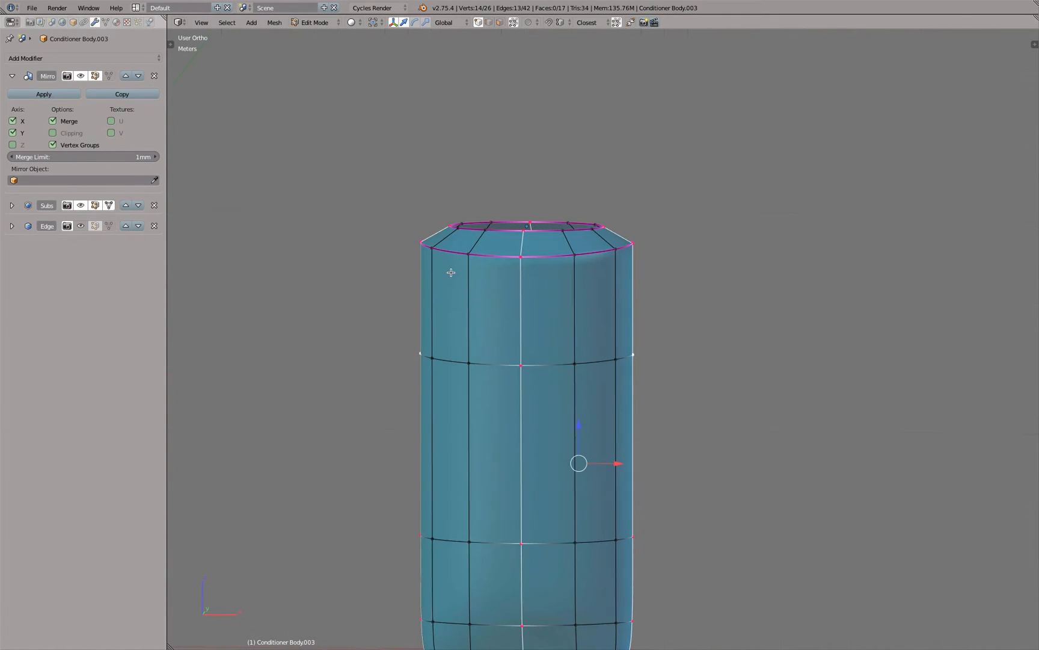
Step: Clear the selection and examine the individual vertices along the creased shoulder edge, picking them one at a time
key("KP_1")
scroll(515, 261, "up", 4)
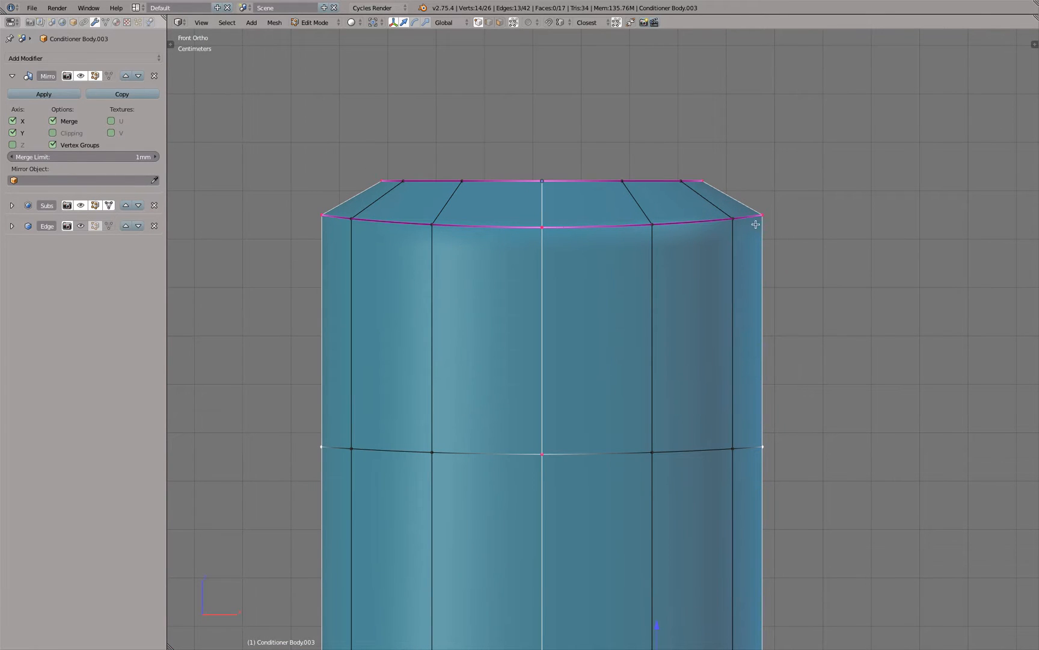
key("a")
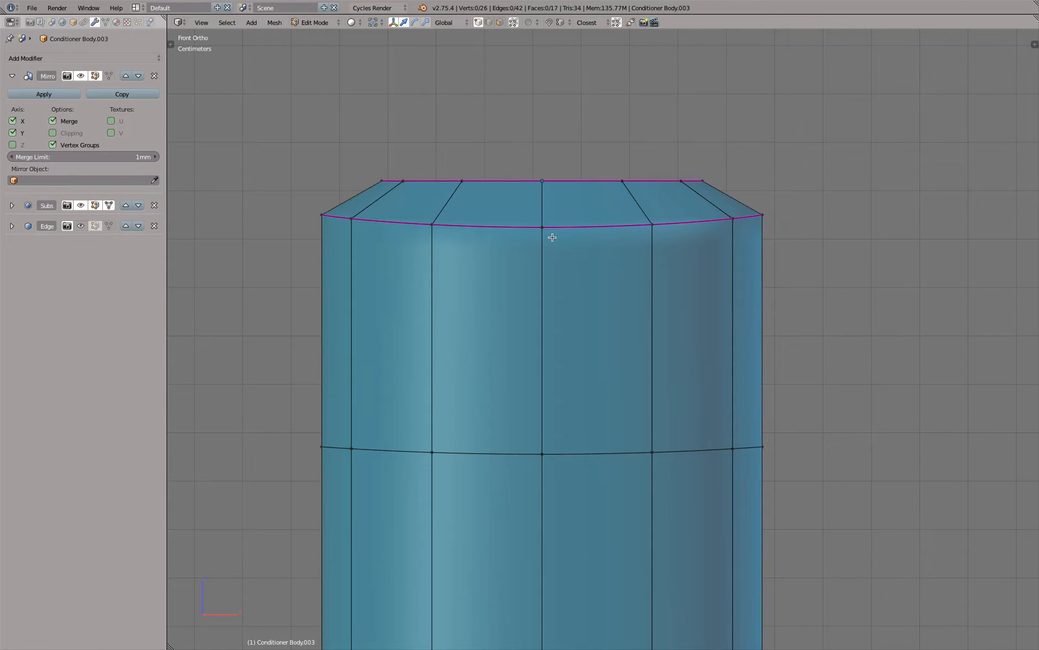
scroll(593, 270, "down", 3)
middle_click_drag(590, 269, 550, 290)
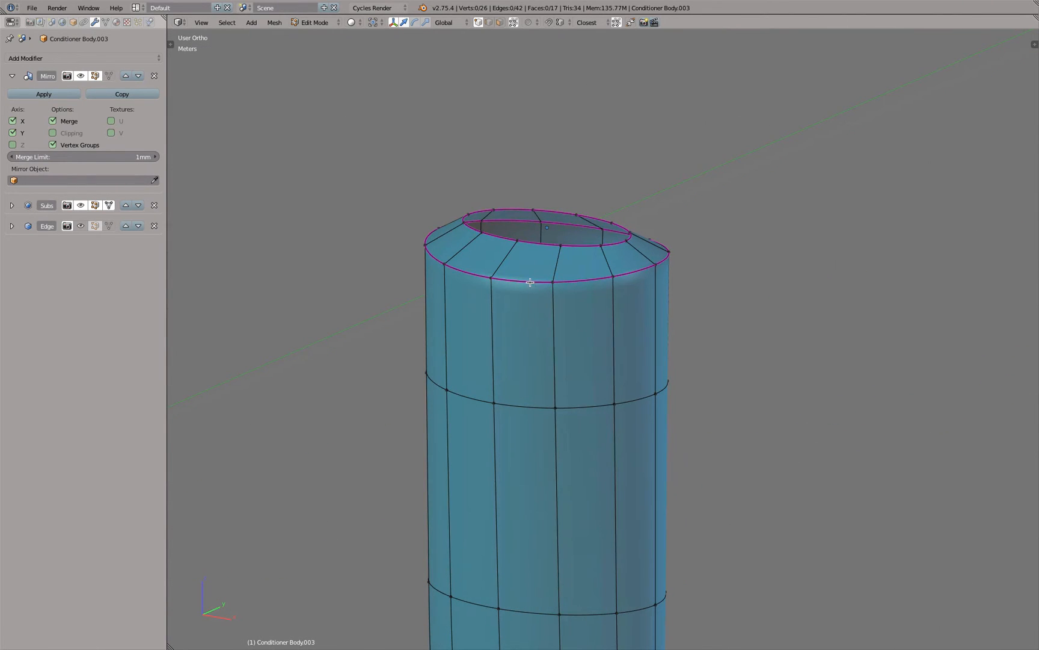
right_click(545, 286)
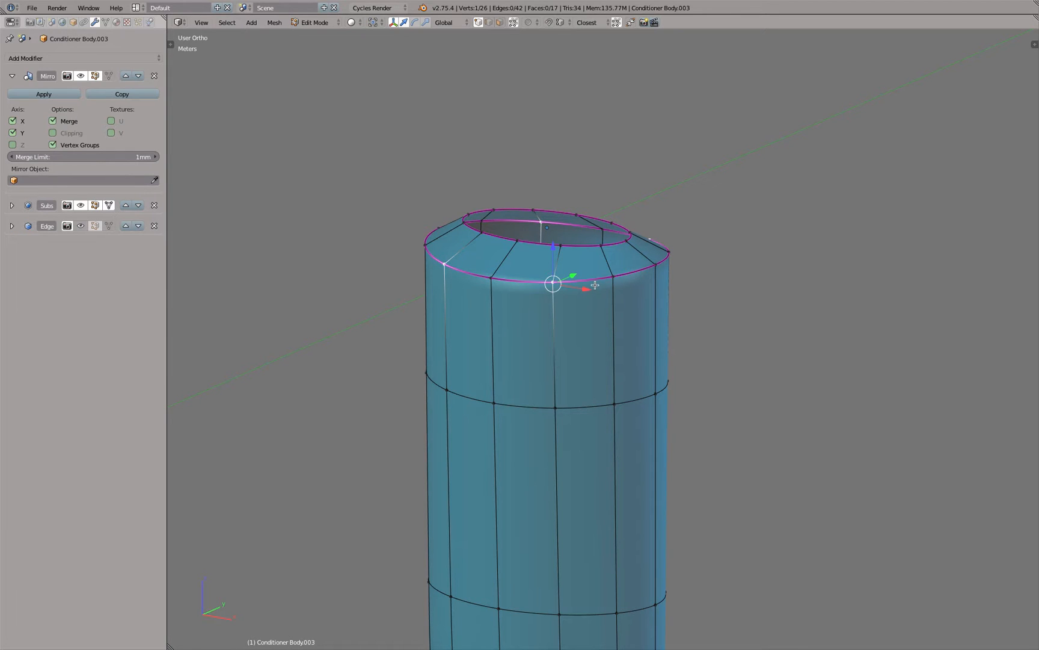
right_click(500, 285)
right_click(560, 294)
right_click(613, 277)
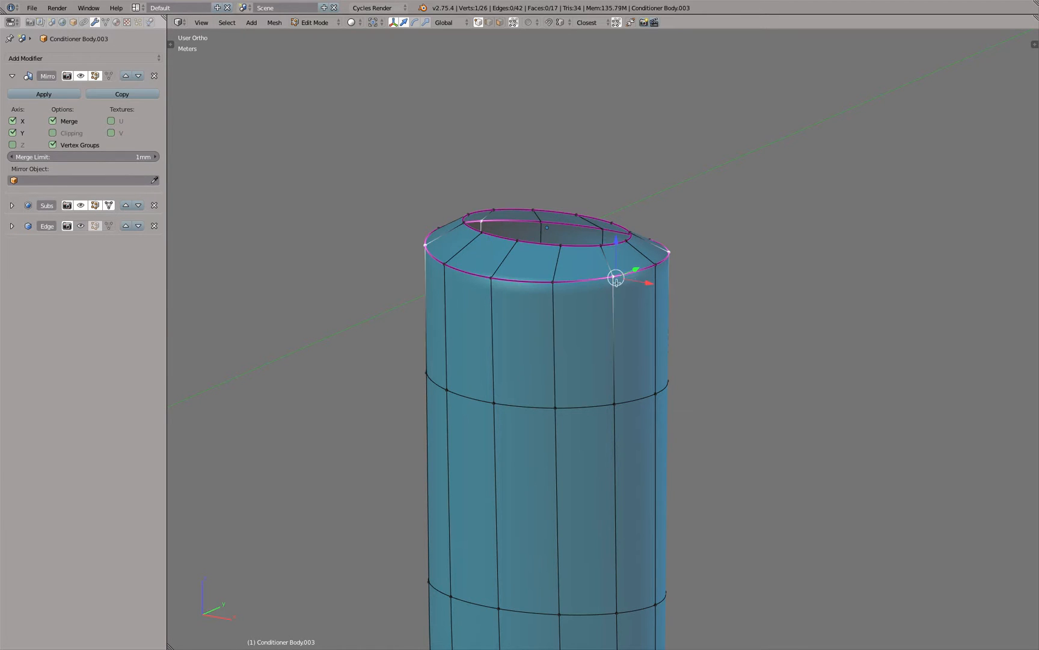
right_click(659, 266)
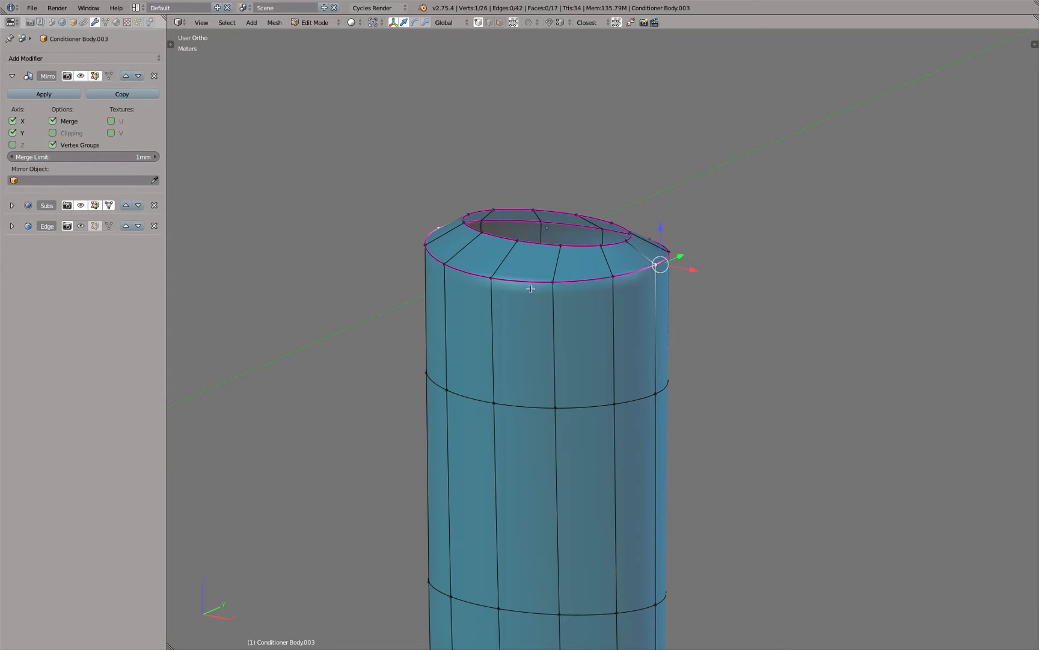
right_click(492, 279)
right_click(563, 287)
right_click(613, 278)
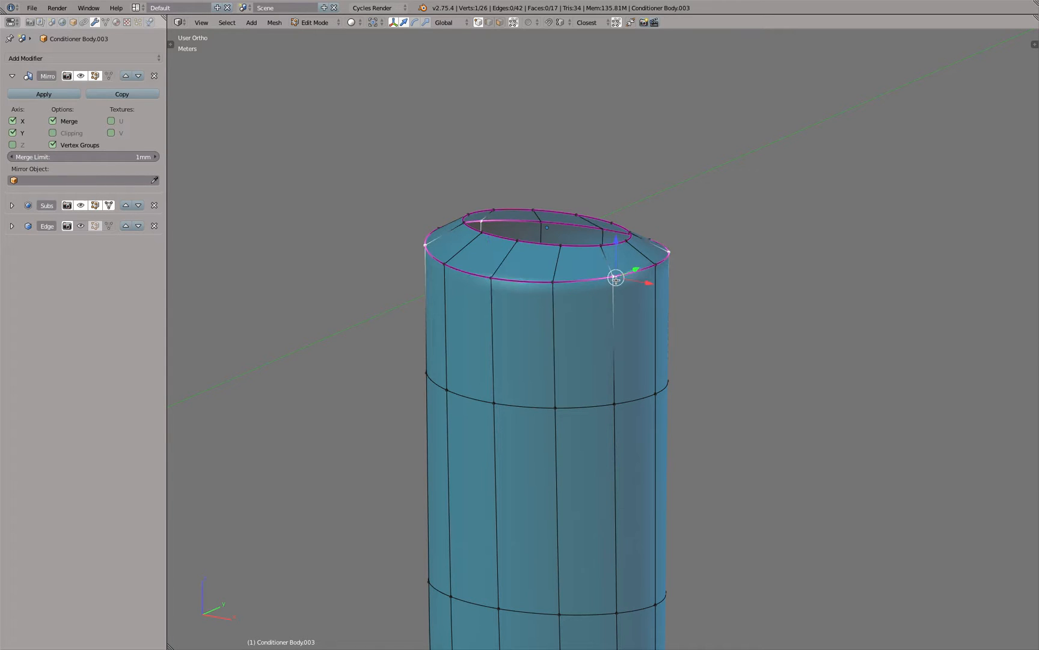
key("KP_1")
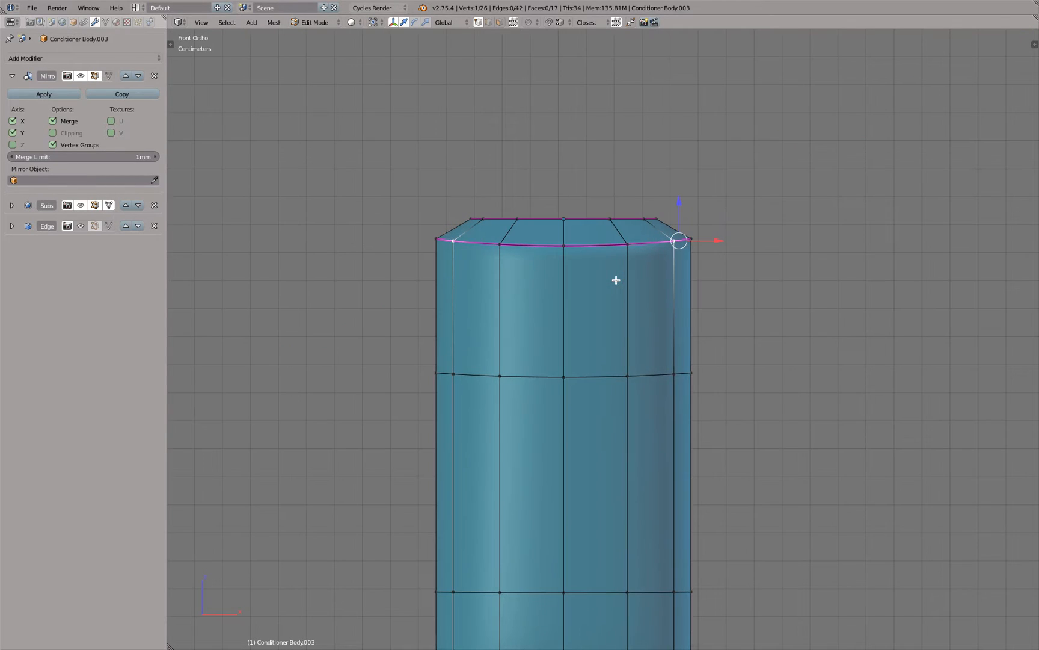
Step: Select the creased shoulder edge loop and flatten it by scaling to 0 along the Z axis
right_click(582, 247, "alt")
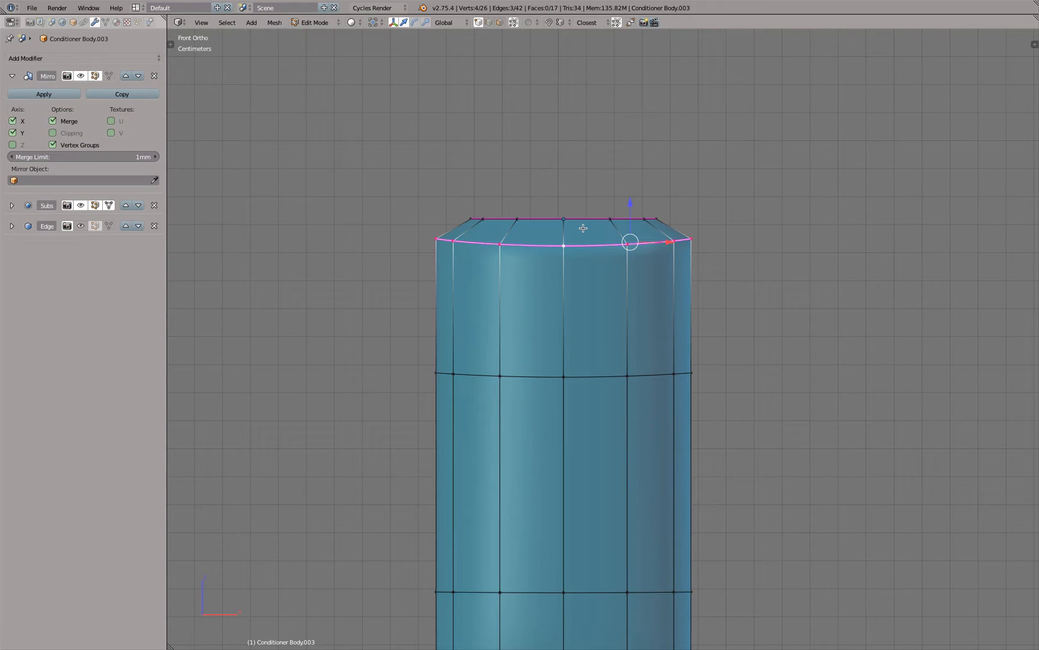
key("s")
key("z")
key("0")
key("Return")
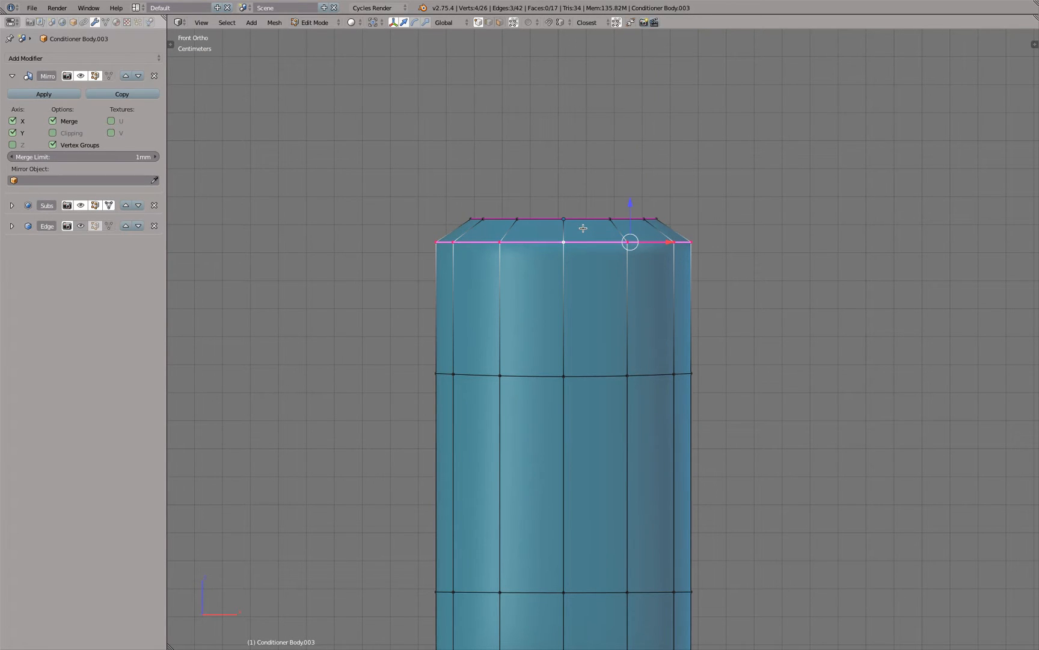
Step: Lower the front centre vertex of the shoulder edge along the Z axis and leave mesh editing
right_click(574, 256)
scroll(585, 227, "up", 2)
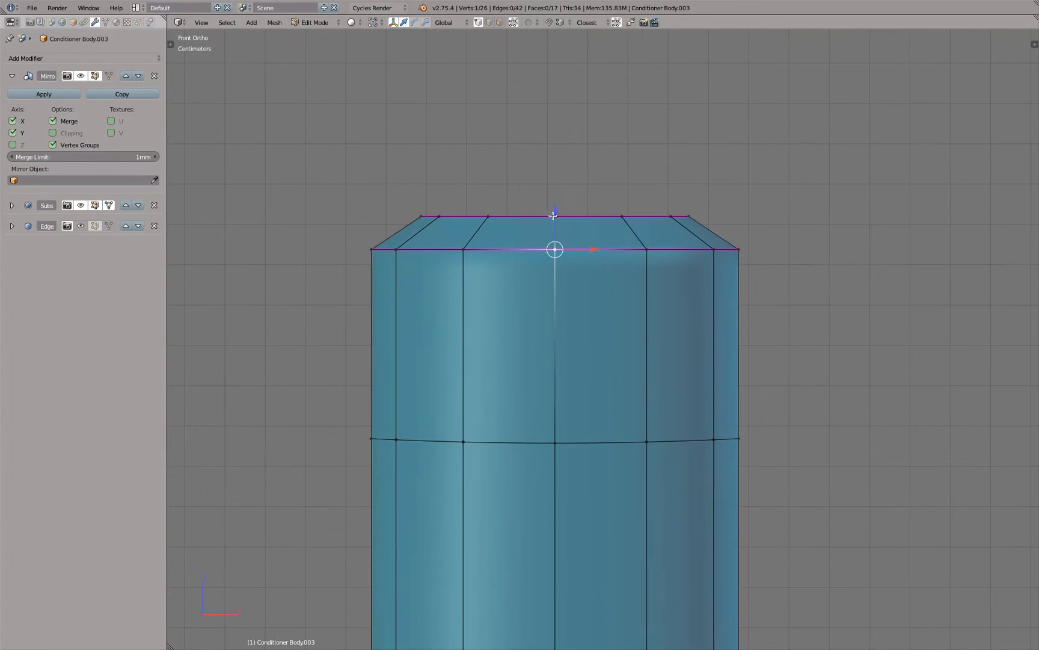
key("g")
key("z")
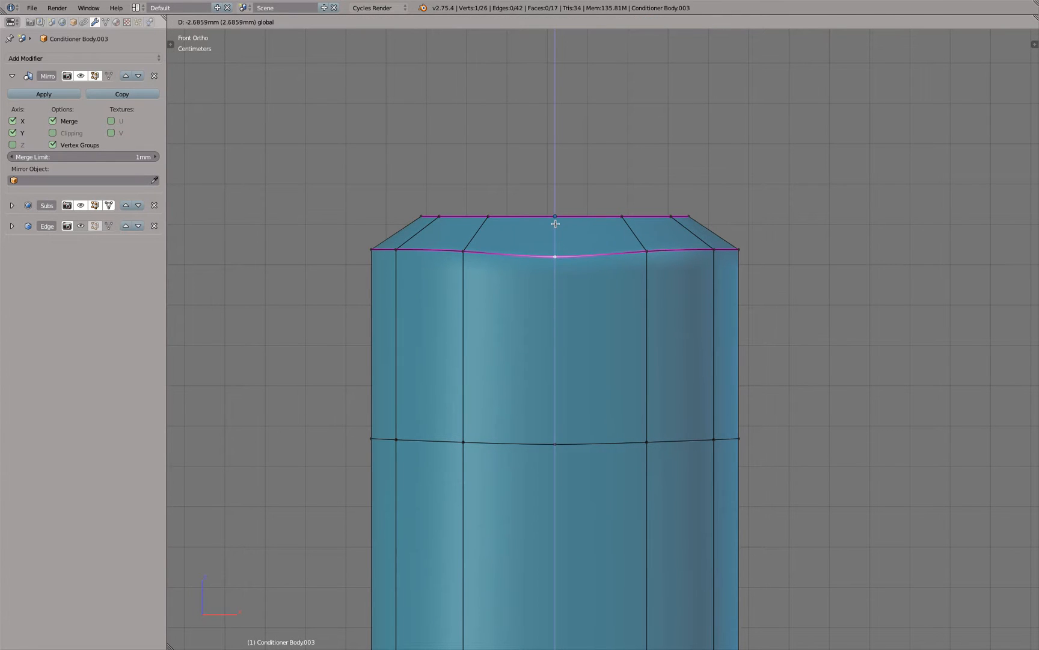
left_click(559, 261)
key("Tab")
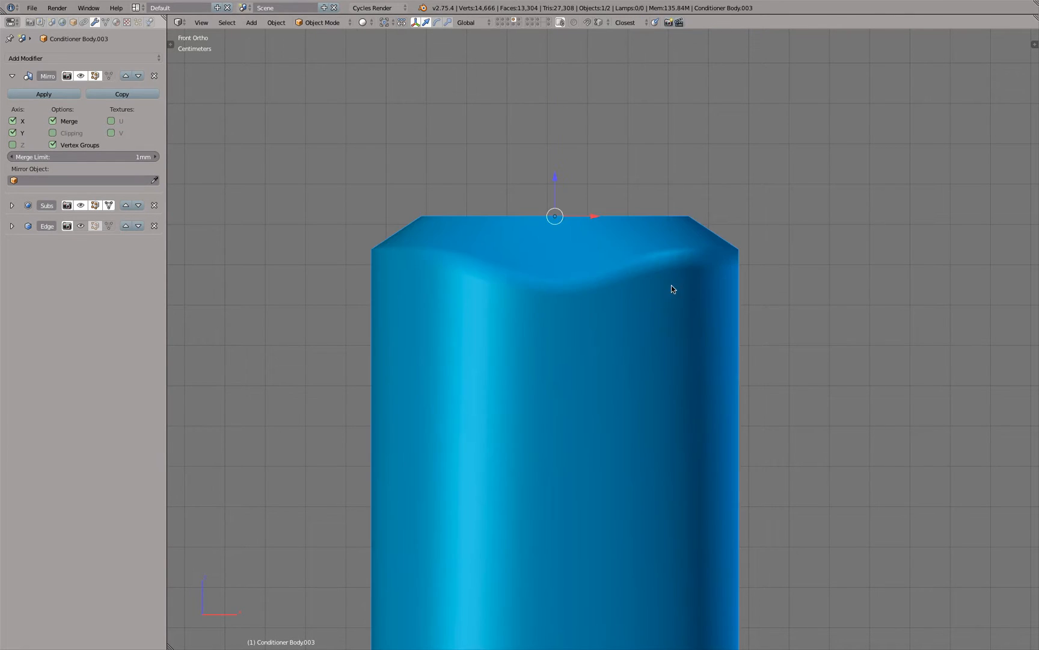
Step: Turn on the Edge Split modifier's viewport display and inspect the sharpened shoulder from the side and front
middle_click_drag(671, 285, 502, 296)
scroll(523, 289, "down", 6)
right_click(842, 253)
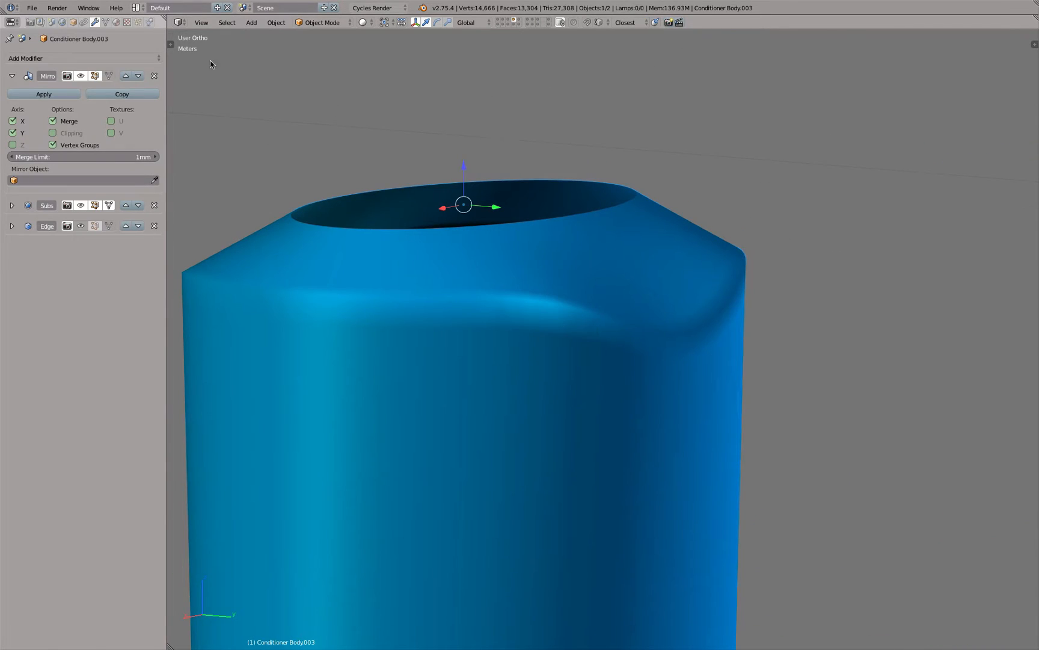
left_click(81, 226)
middle_click_drag(337, 207, 492, 215)
key("KP_1")
scroll(673, 294, "up", 2)
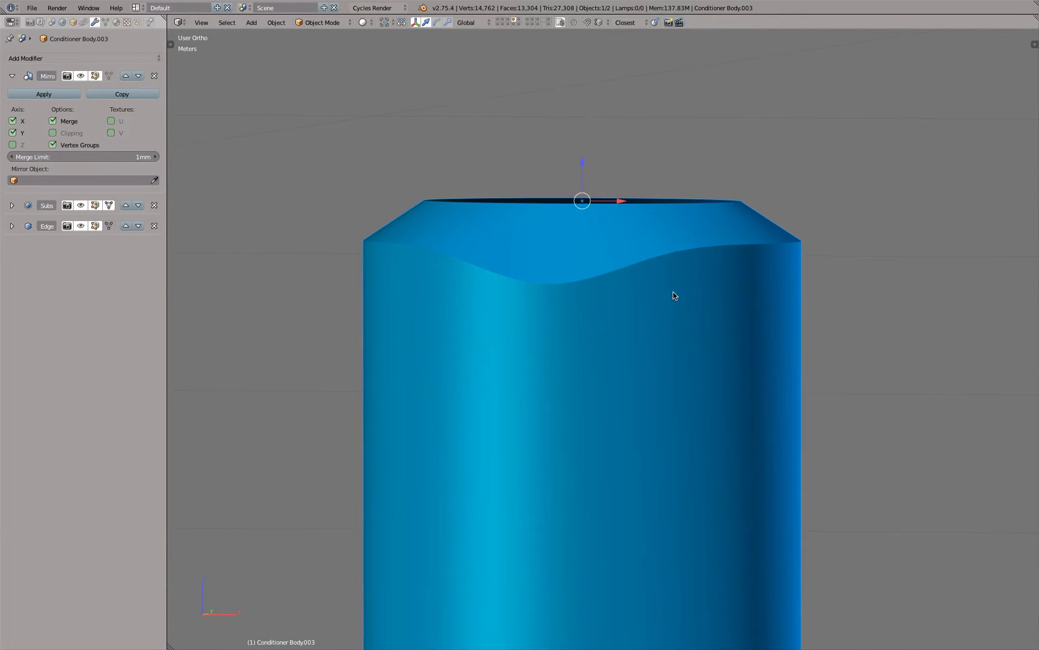
Step: Reopen the mesh and lower the two shoulder edge vertices between the centre and the outer side along Z
key("Tab")
right_click(726, 235)
left_click_drag(737, 198, 739, 226)
right_click(811, 239)
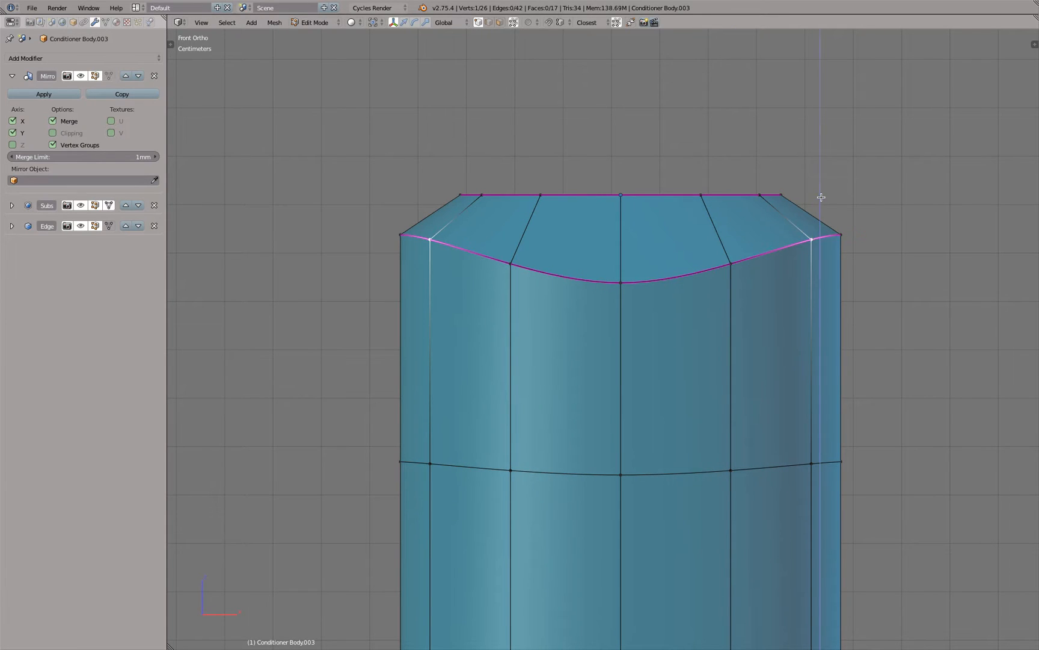
left_click_drag(821, 197, 822, 202)
Step: Raise the shoulder edge's centre vertex and the vertex beside it along Z to make the curve shallower
right_click(621, 280)
left_click_drag(620, 249, 620, 232)
right_click(731, 259)
left_click_drag(735, 220, 679, 214)
right_click(619, 264, "shift")
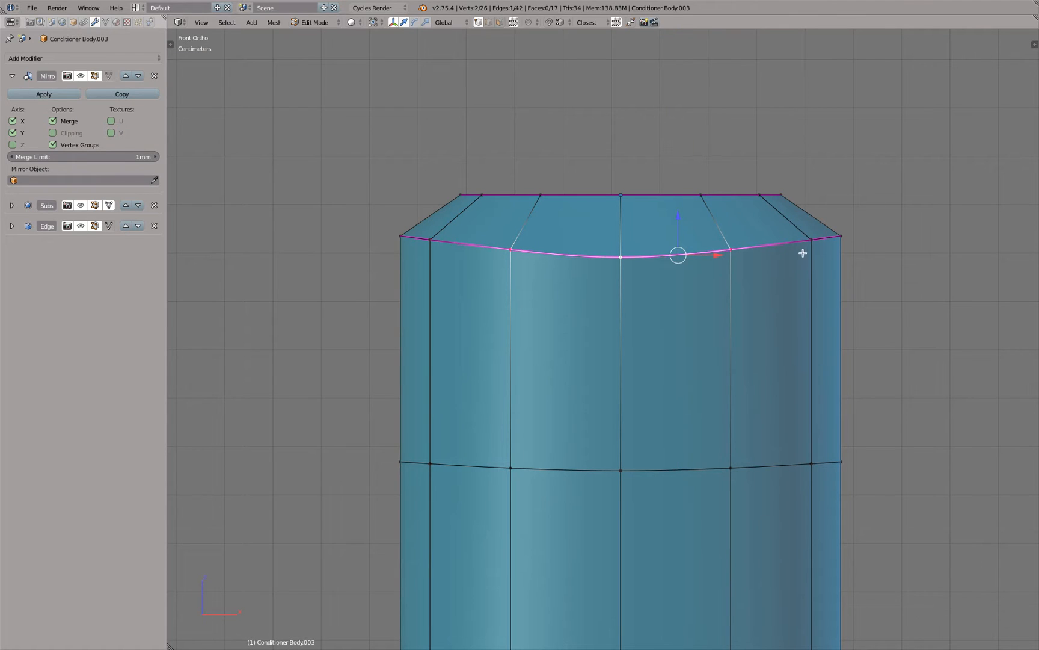
Step: Raise the shoulder edge vertex nearest the outer side slightly along Z and check the curve outside mesh editing
right_click(809, 243)
left_click_drag(816, 204, 817, 204)
left_click(816, 202)
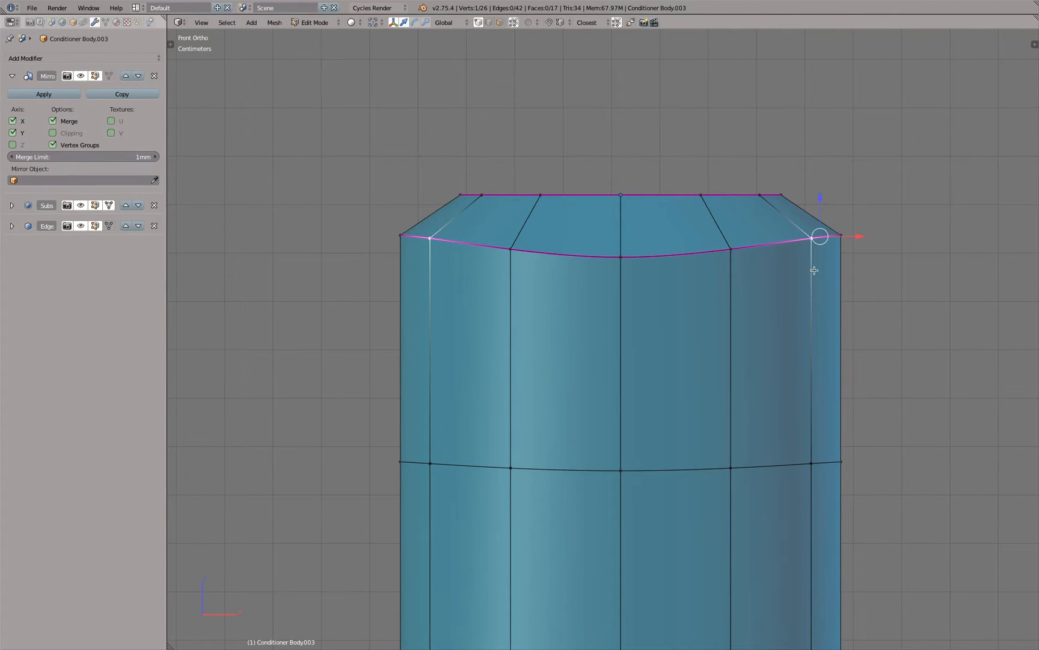
key("Tab")
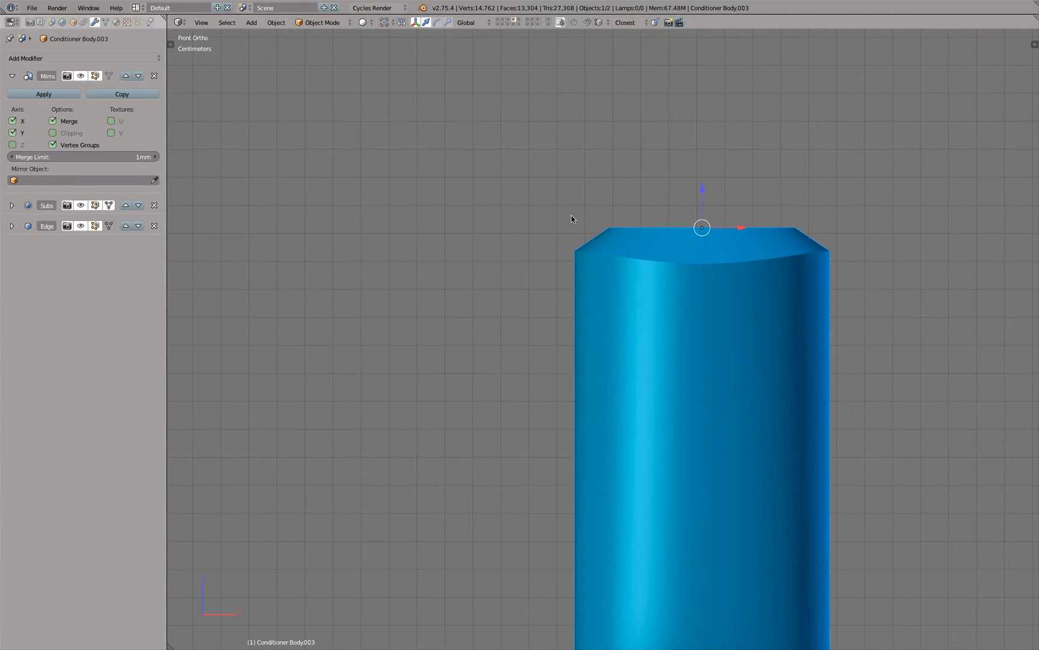
middle_click_drag(754, 267, 883, 267)
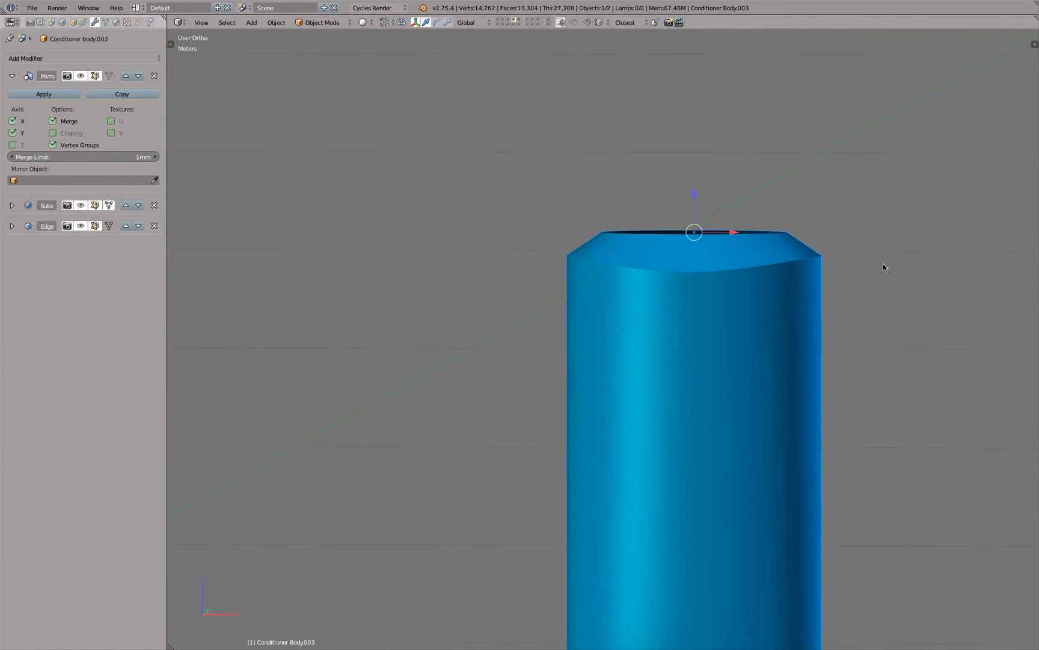
Step: Fine-tune the shoulder curve by raising the centre vertex and its neighbour slightly along Z in the front view
key("KP_1")
scroll(829, 251, "up", 4)
key("Tab")
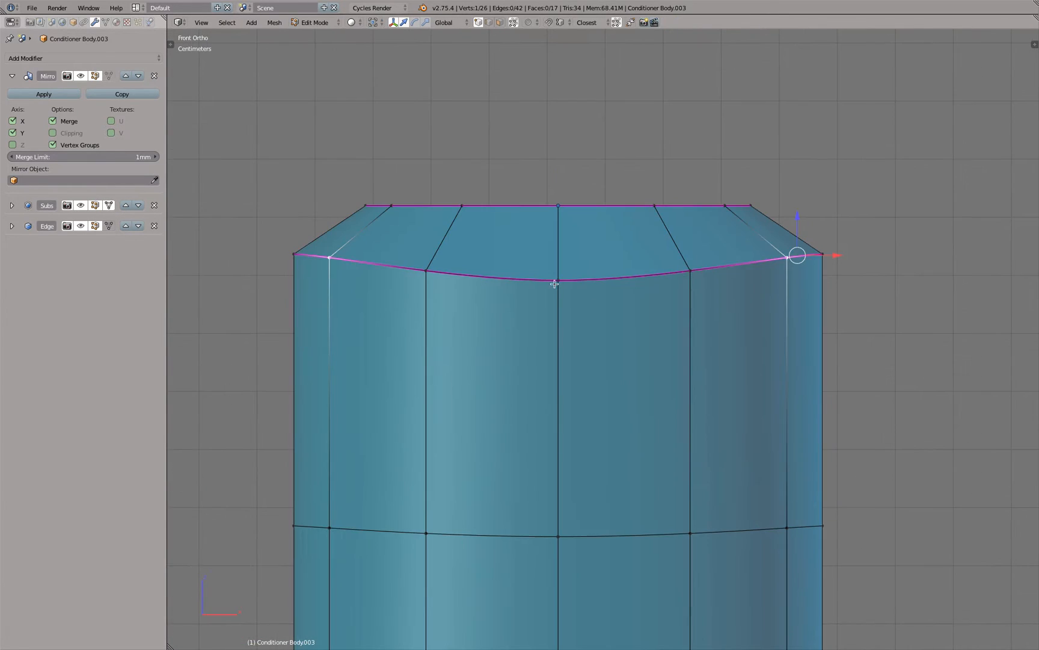
right_click(689, 273)
left_click_drag(699, 233, 697, 229)
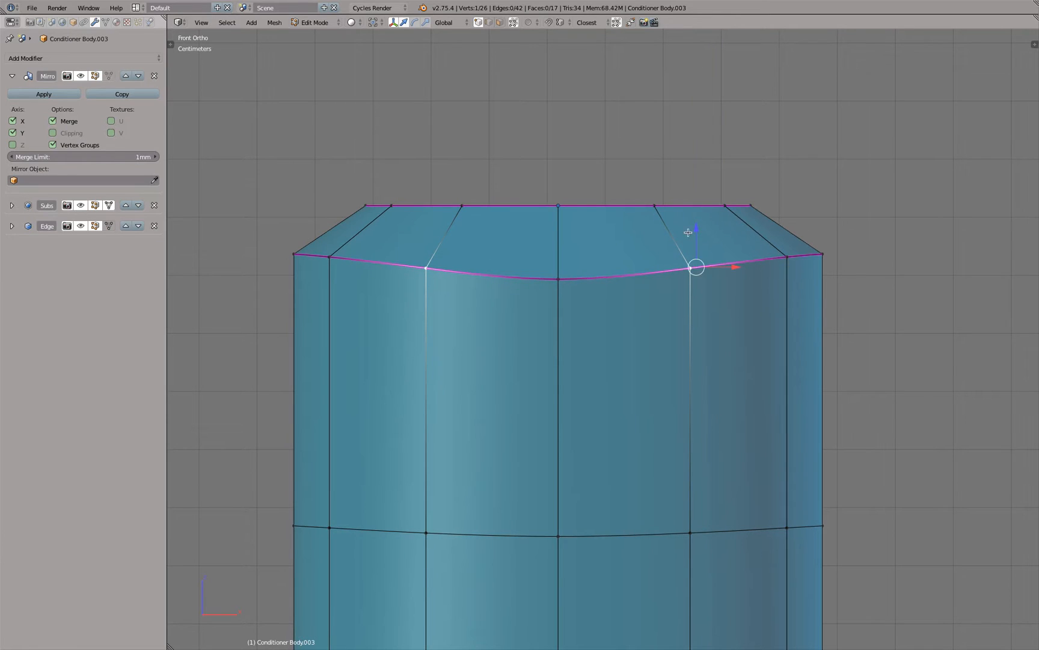
right_click(562, 259)
left_click_drag(557, 241, 559, 236)
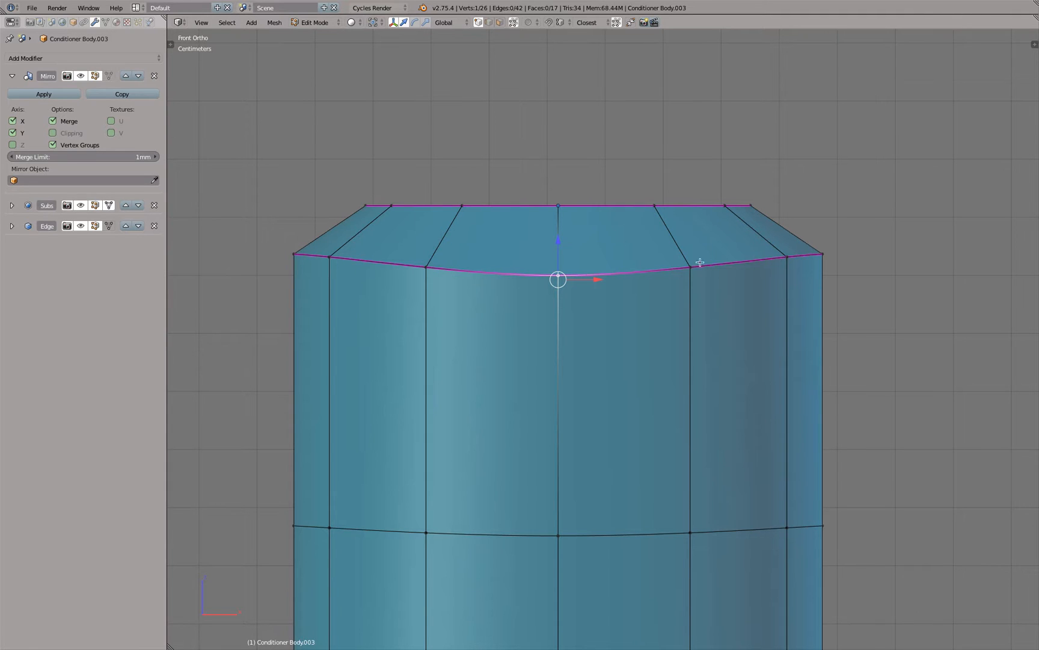
Step: Undo all the manual shoulder vertex moves and the flattening of the edge loop
scroll(610, 310, "down", 2)
scroll(609, 311, "up", 2)
key("ctrl+z")
key("ctrl+z")
key("ctrl+z")
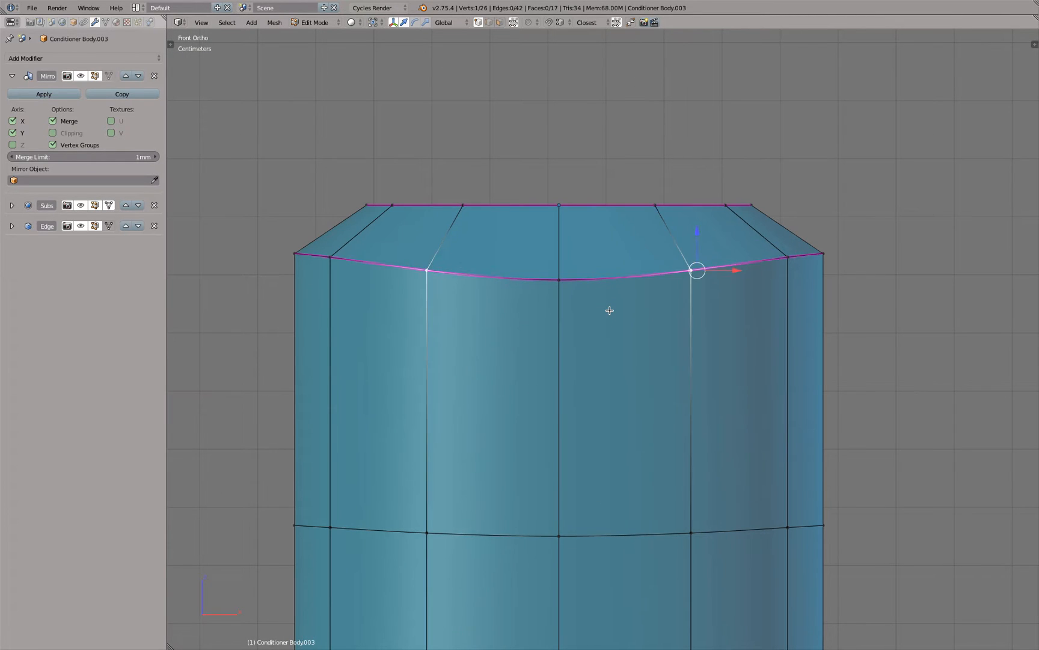
key("ctrl+z")
key("ctrl+z")
key("ctrl+z")
key("ctrl+z")
key("ctrl+z")
key("ctrl+z")
key("ctrl+z")
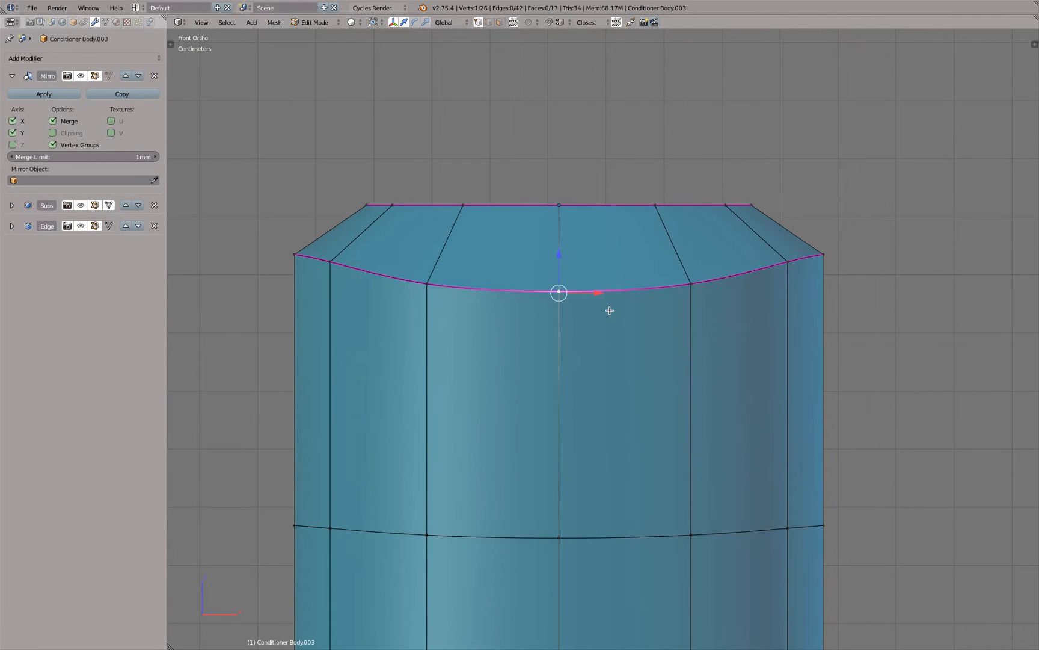
key("ctrl+z")
key("ctrl+z")
key("ctrl+z")
key("ctrl+z")
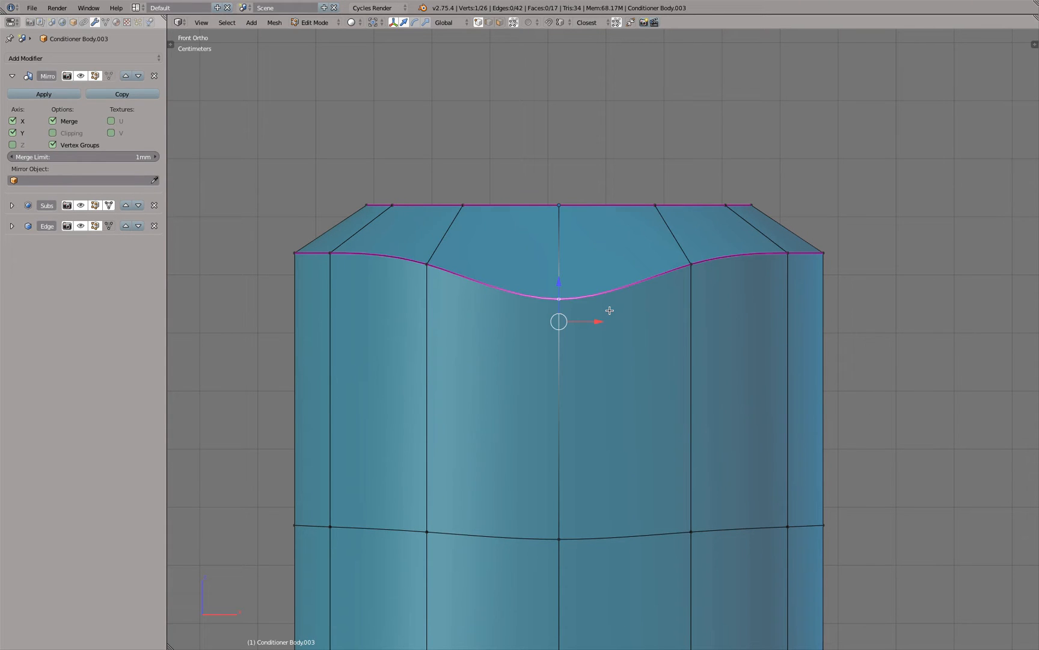
key("ctrl+z")
key("ctrl+z")
key("ctrl+z")
key("ctrl+z")
key("ctrl+z")
key("ctrl+z")
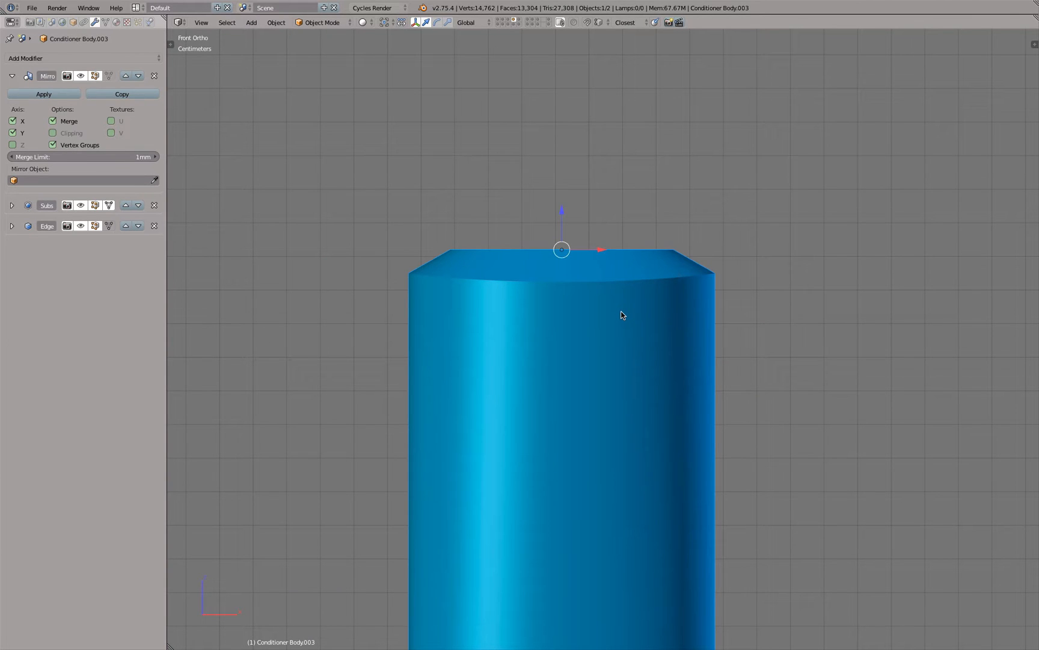
Step: Duplicate the body along the X axis, clear of the original, and open the copy's mesh for editing
scroll(622, 314, "down", 3)
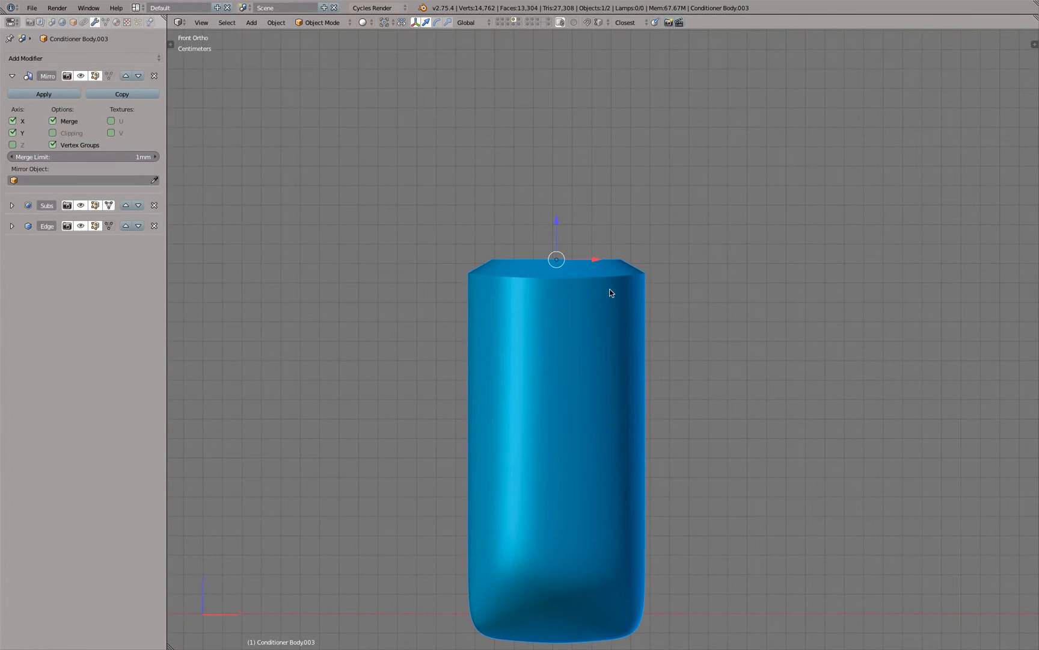
key("shift+d")
key("x")
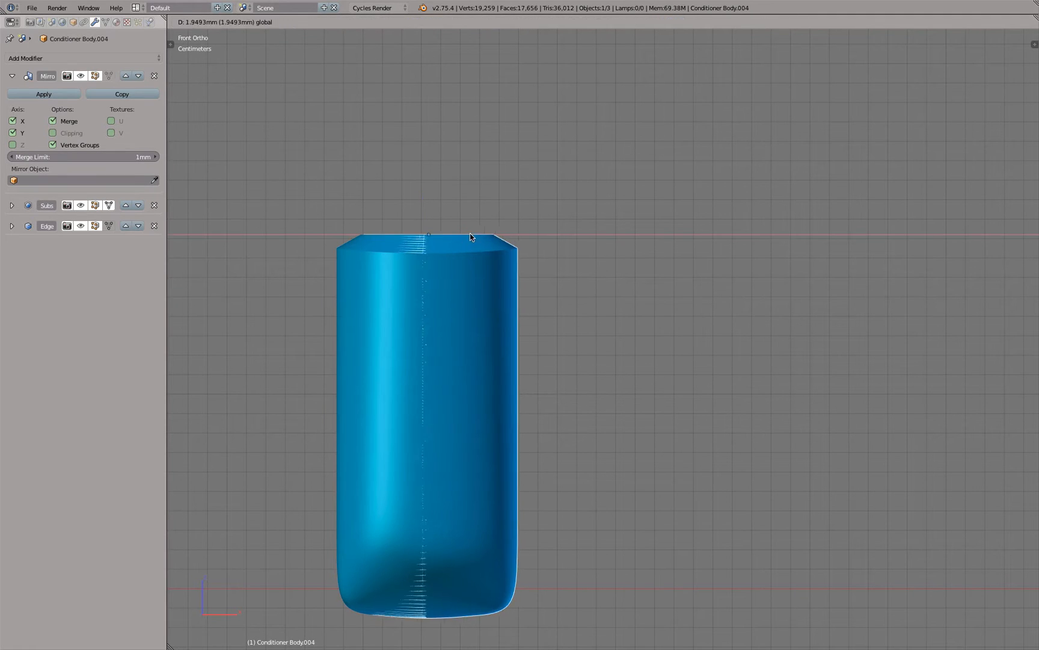
left_click(778, 263)
middle_click_drag(763, 266, 727, 292, "shift")
key("Tab")
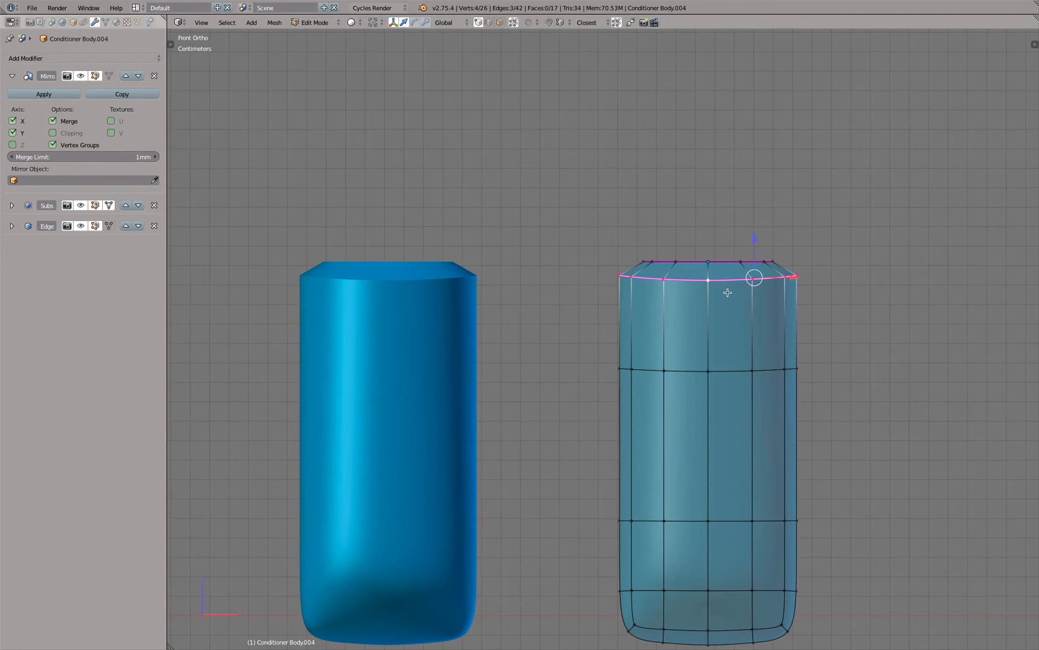
Step: Flatten the selected shoulder edge loop of the body copy by scaling it to 0 along Z
scroll(727, 293, "up", 3)
key("s")
key("z")
key("0")
key("Return")
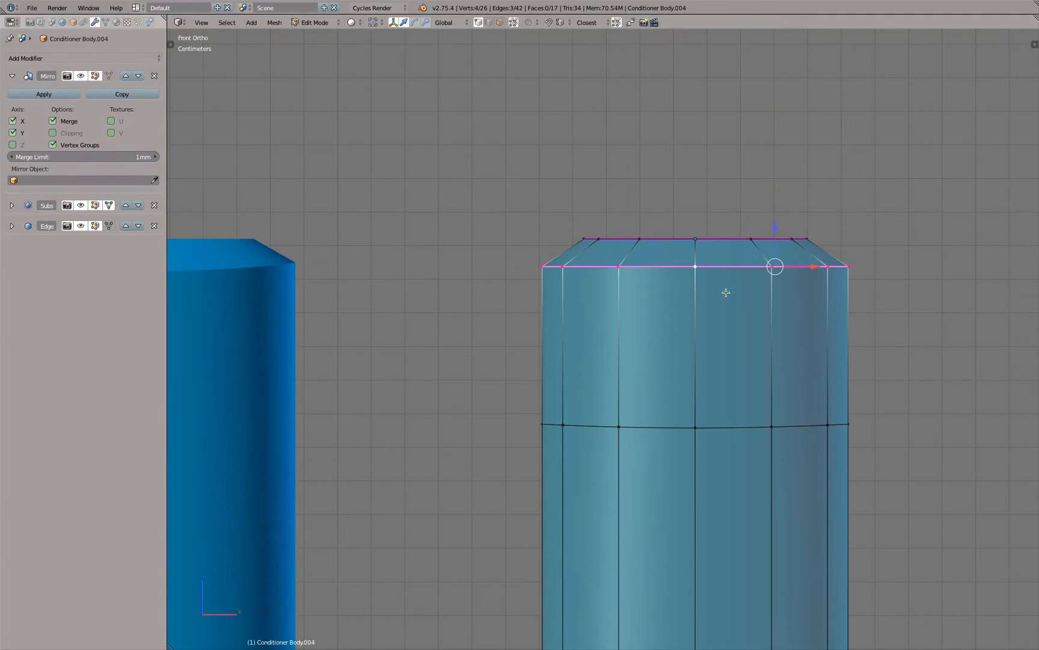
Step: Leave mesh editing and apply the Mirror modifier on the body copy
middle_click_drag(714, 276, 708, 282)
key("Tab")
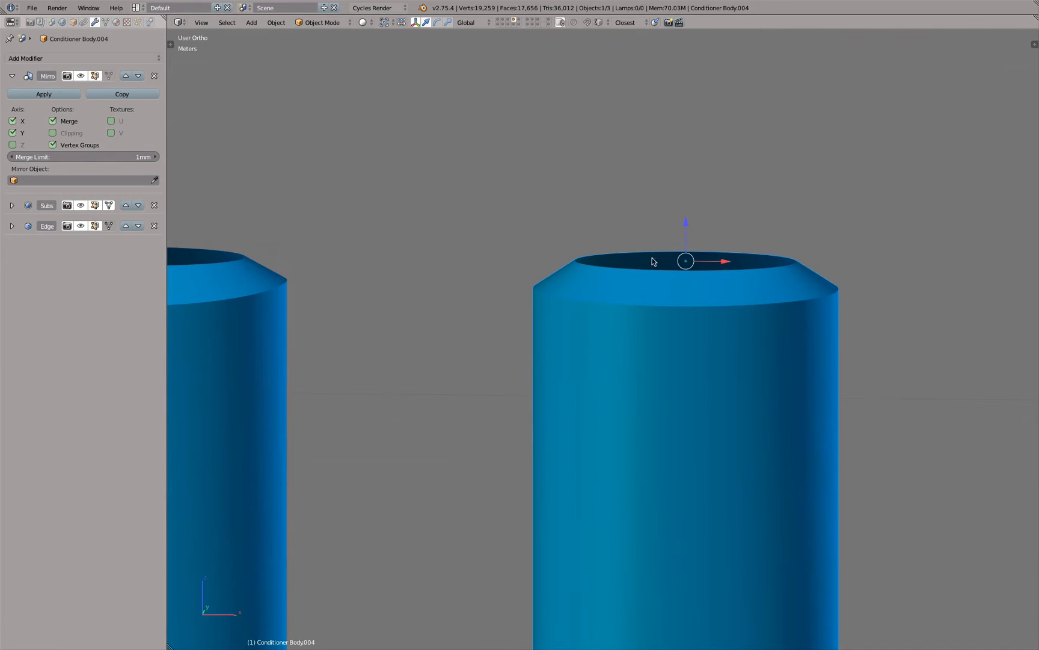
left_click(66, 95)
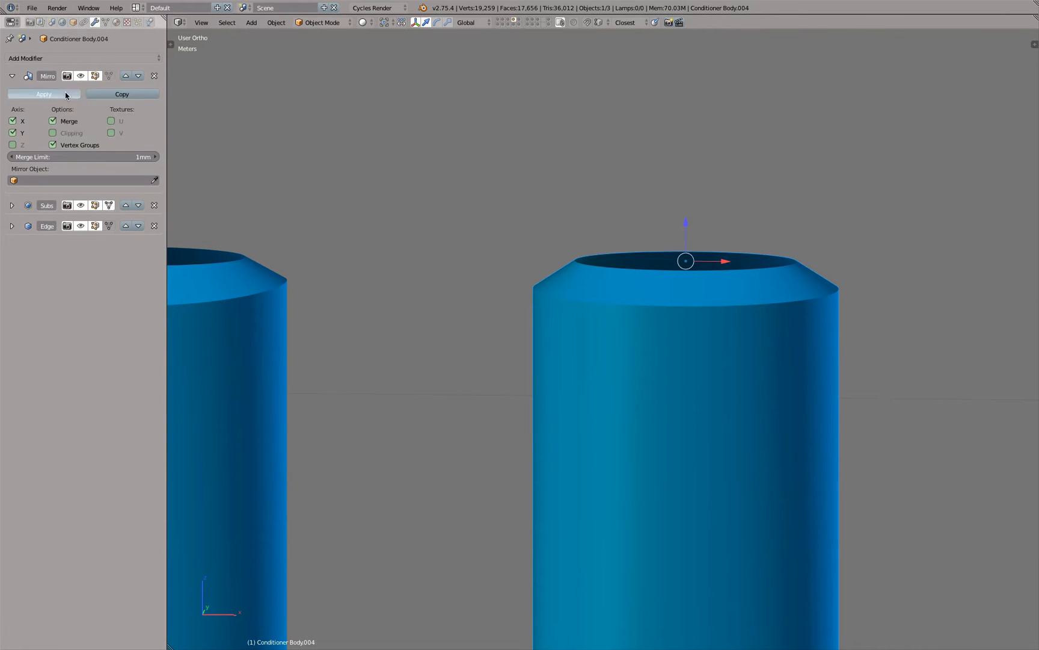
Step: Reopen the copy's mesh and snap the 3D cursor to the centre of the selected shoulder loop
key("KP_1")
key("Tab")
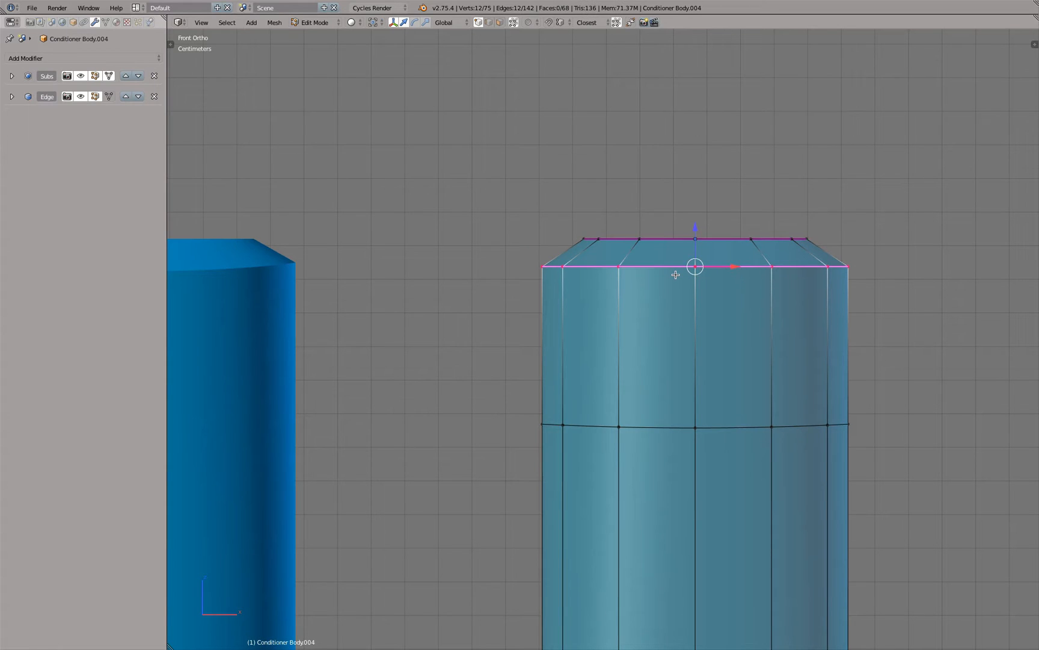
key("shift+s")
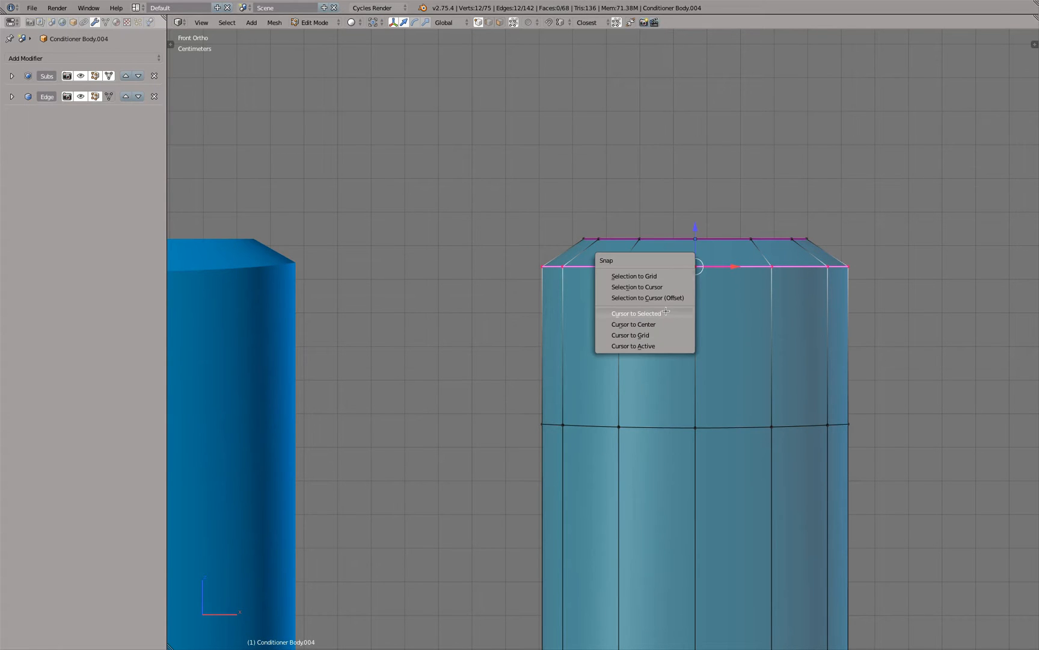
left_click(711, 330)
Step: Add a plane at the 3D cursor as a separate object and scale it down to slightly larger than the bottle's cross-section
key("Tab")
middle_click_drag(712, 327, 715, 288)
key("shift+a")
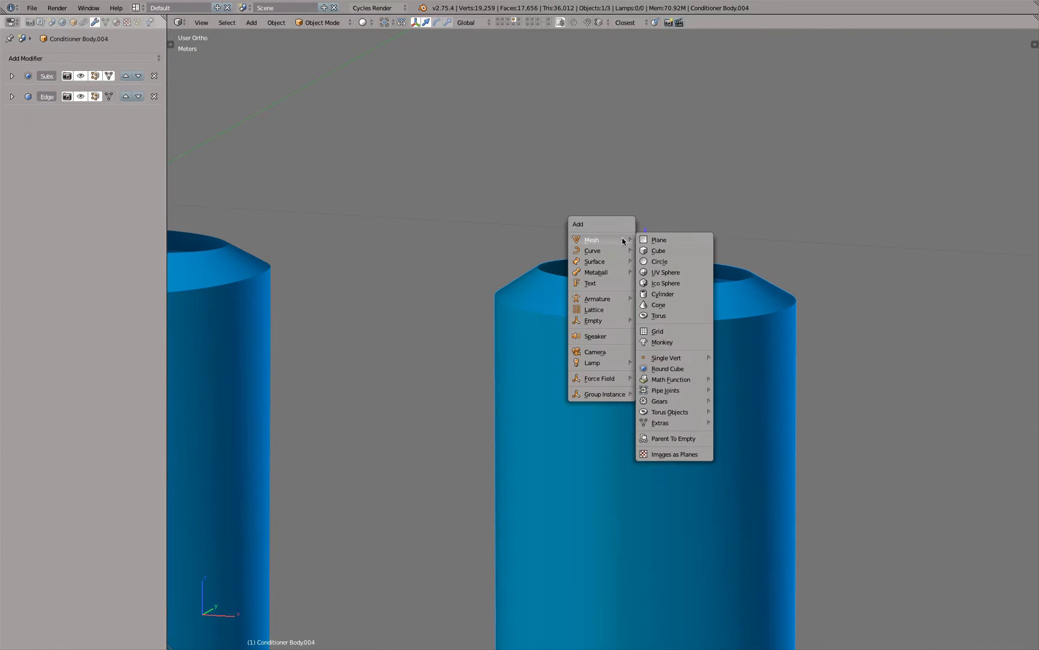
left_click(652, 241)
key("s")
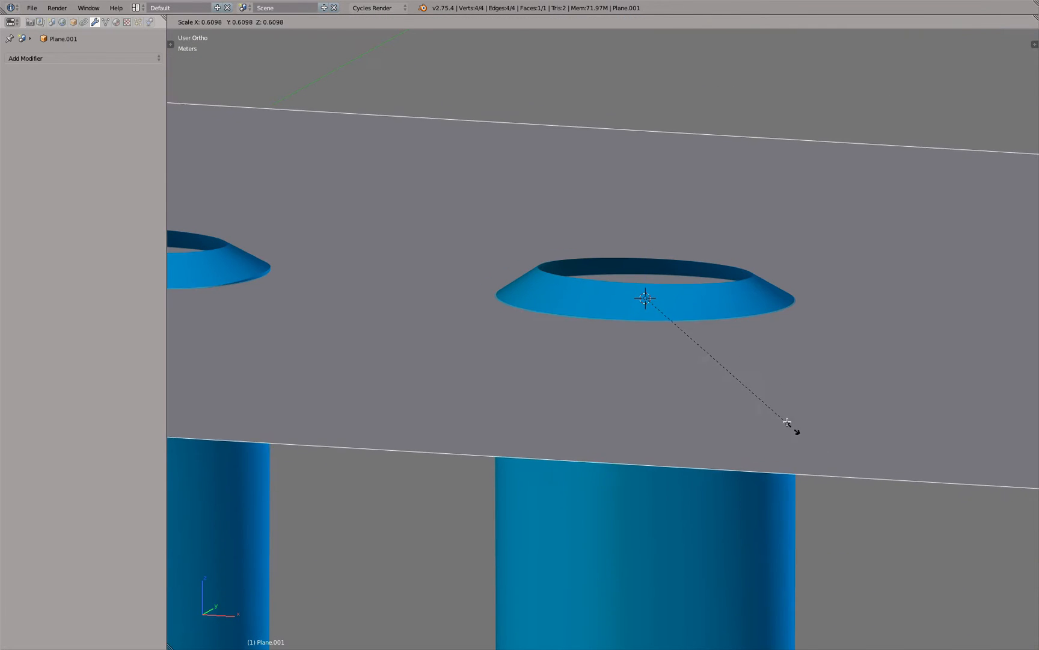
left_click(657, 340)
Step: Open the plane's mesh and cut one centred edge loop across it along the Y direction
key("Tab")
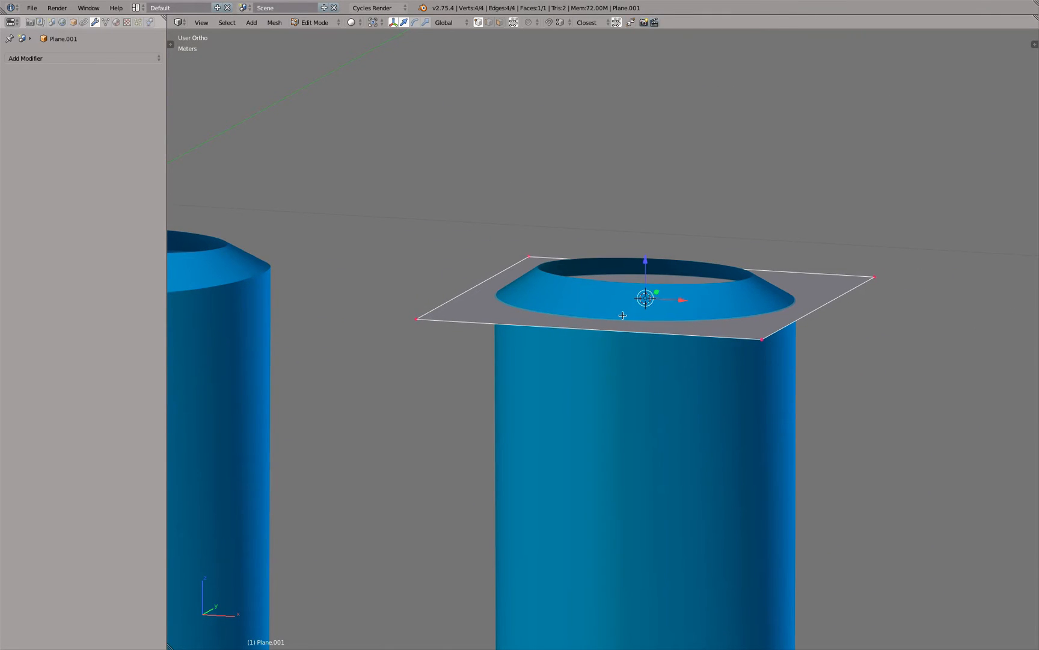
key("ctrl+r")
left_click(656, 263)
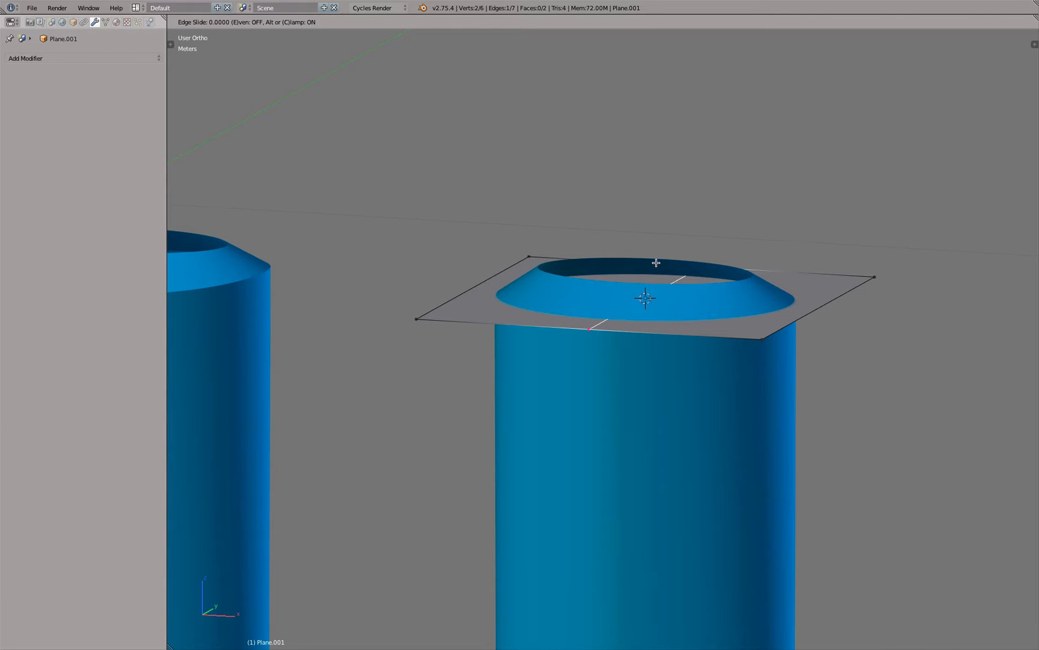
right_click(657, 262)
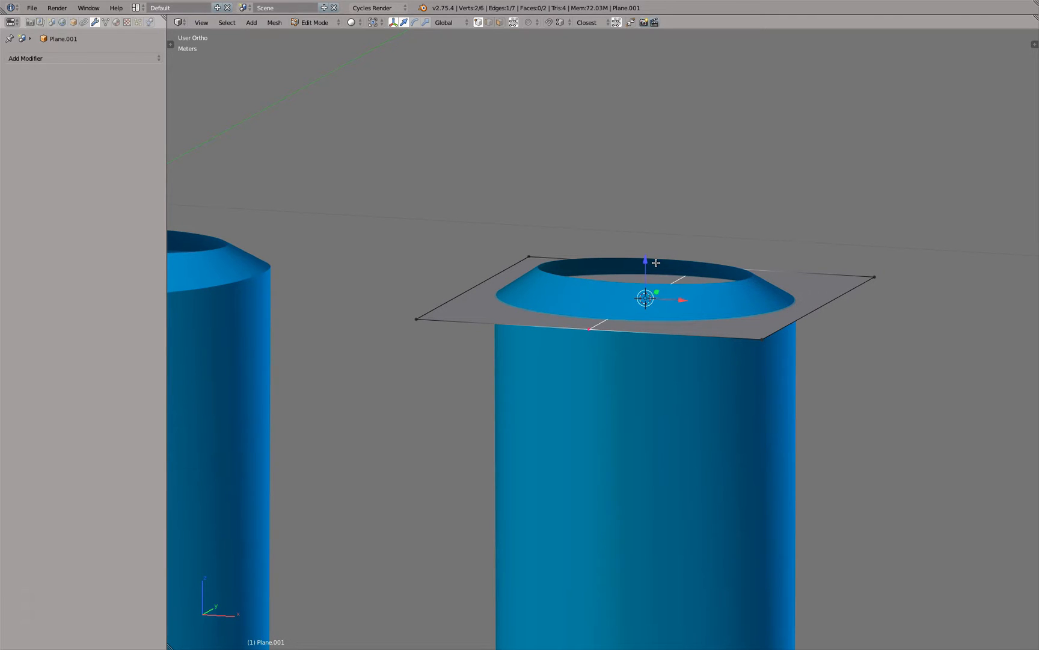
Step: Select all outer border edges of the plane and set their edge crease to 1
left_click(490, 21)
key("a")
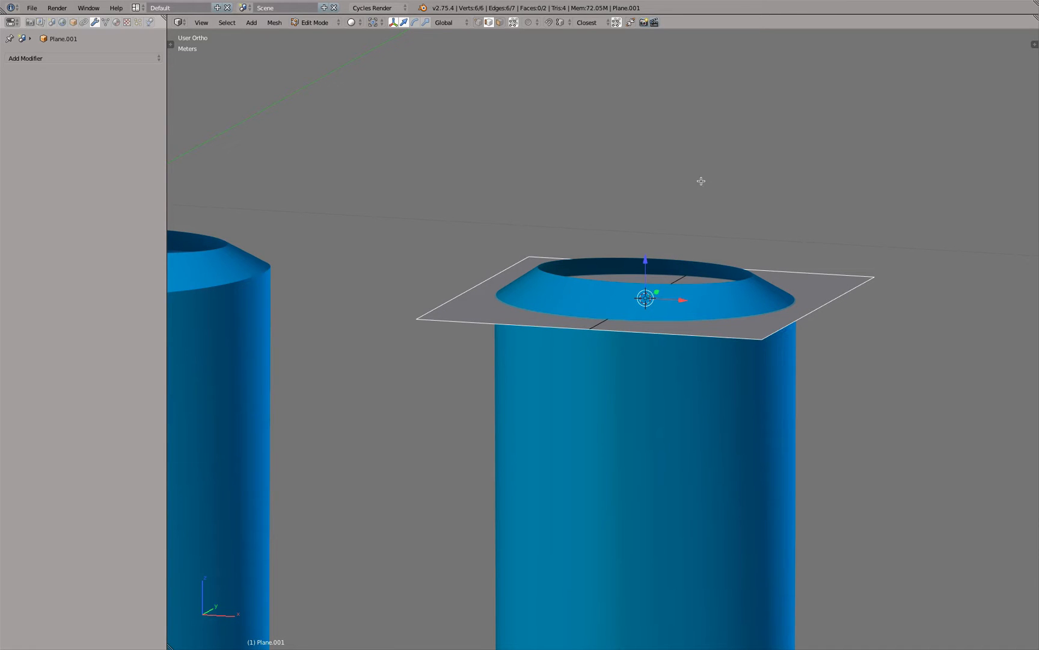
key("shift+e")
type("1")
key("Return")
Step: Lower the plane's centre edge slightly along Z to form a shallow V, and leave mesh editing
key("KP_1")
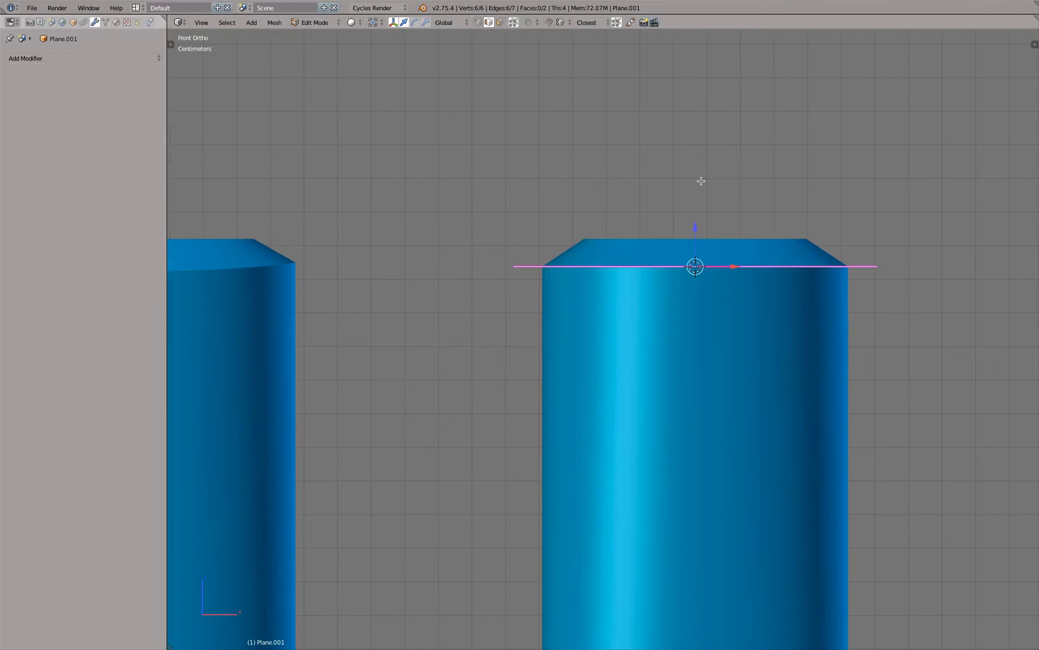
middle_click_drag(701, 183, 674, 217)
right_click(661, 320)
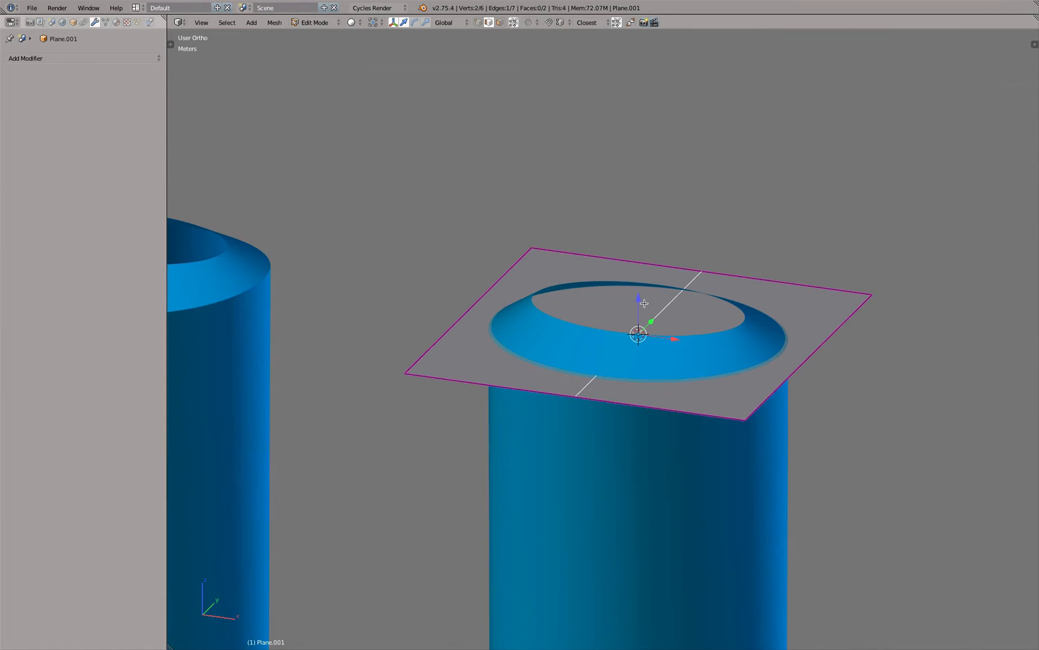
left_click_drag(641, 299, 641, 312)
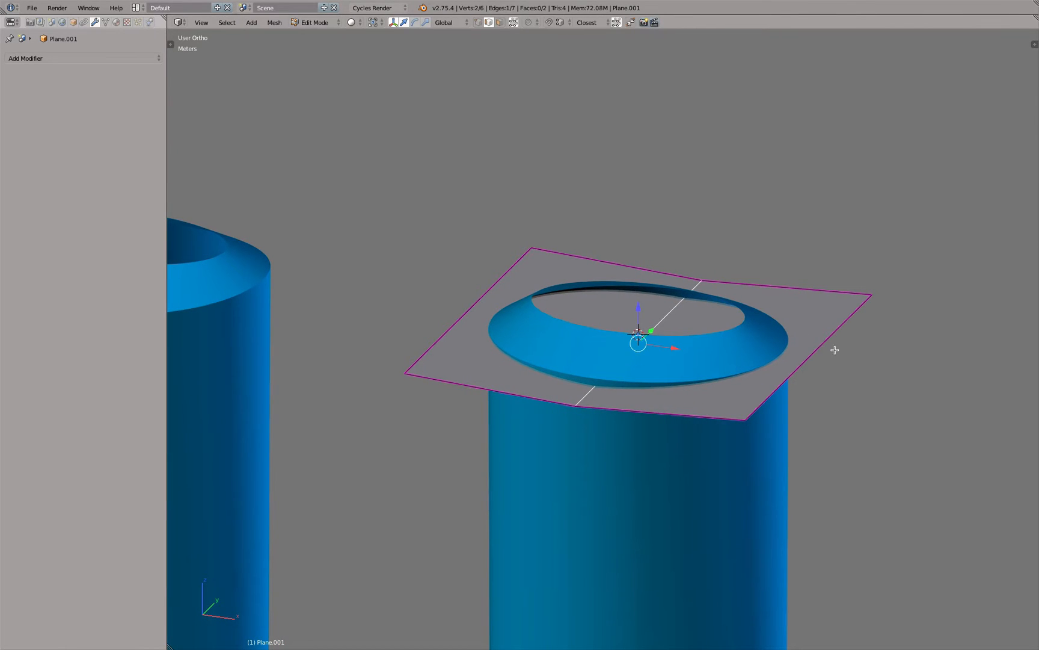
key("Tab")
Step: Add a Subdivision Surface modifier to the plane and set its view subdivisions to 3
key("KP_1")
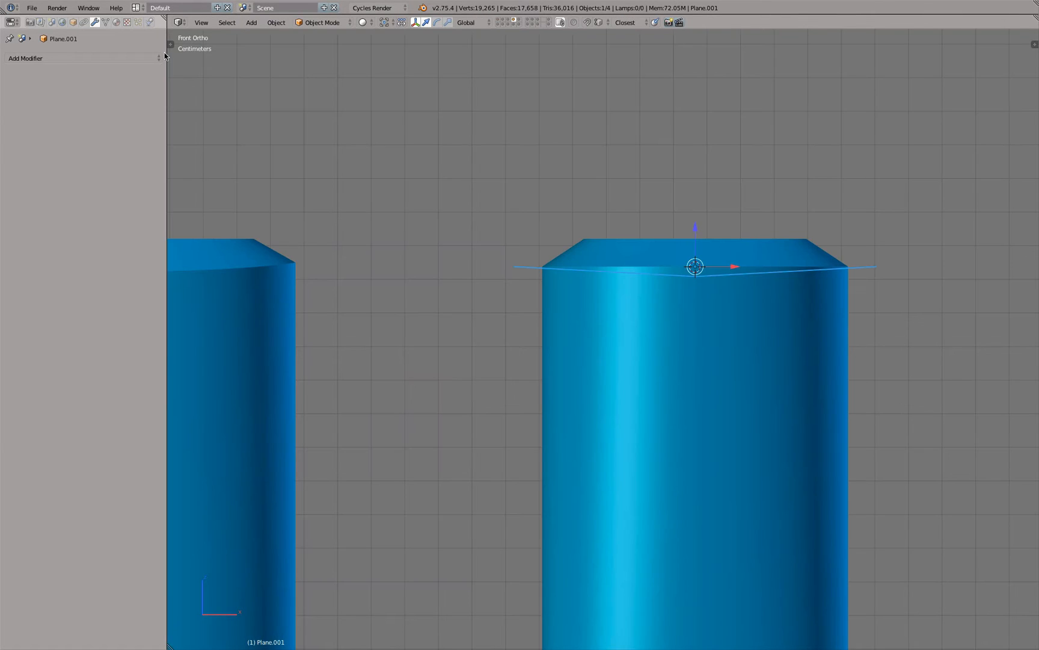
left_click(141, 56)
left_click(136, 227)
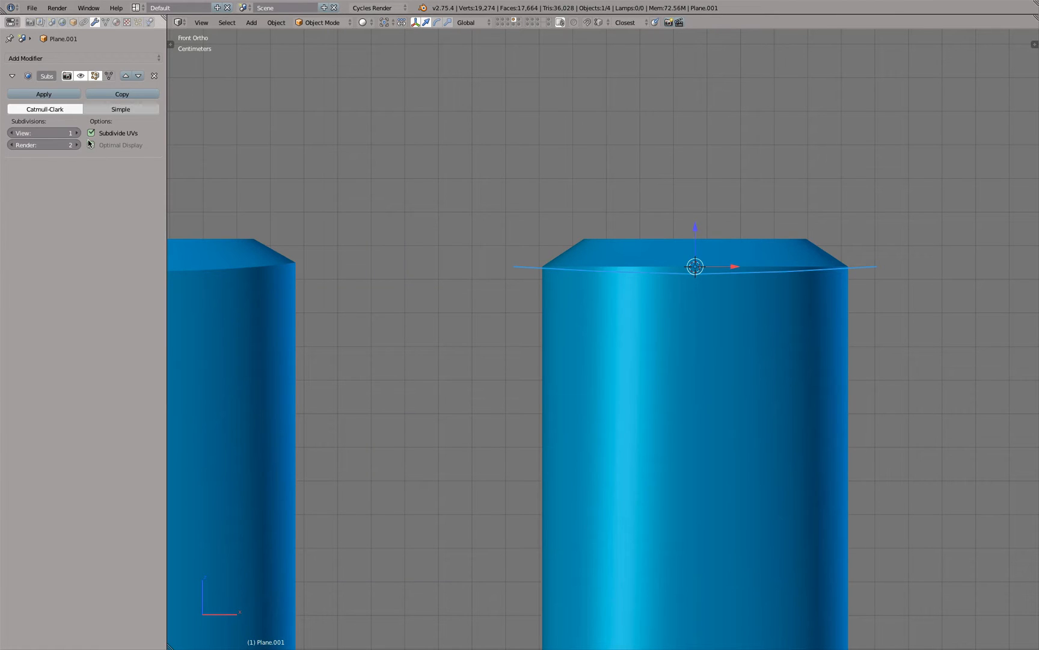
left_click(77, 133)
left_click(77, 132)
Step: Rename the curved plane object as ProTarget
middle_click_drag(745, 275, 732, 293)
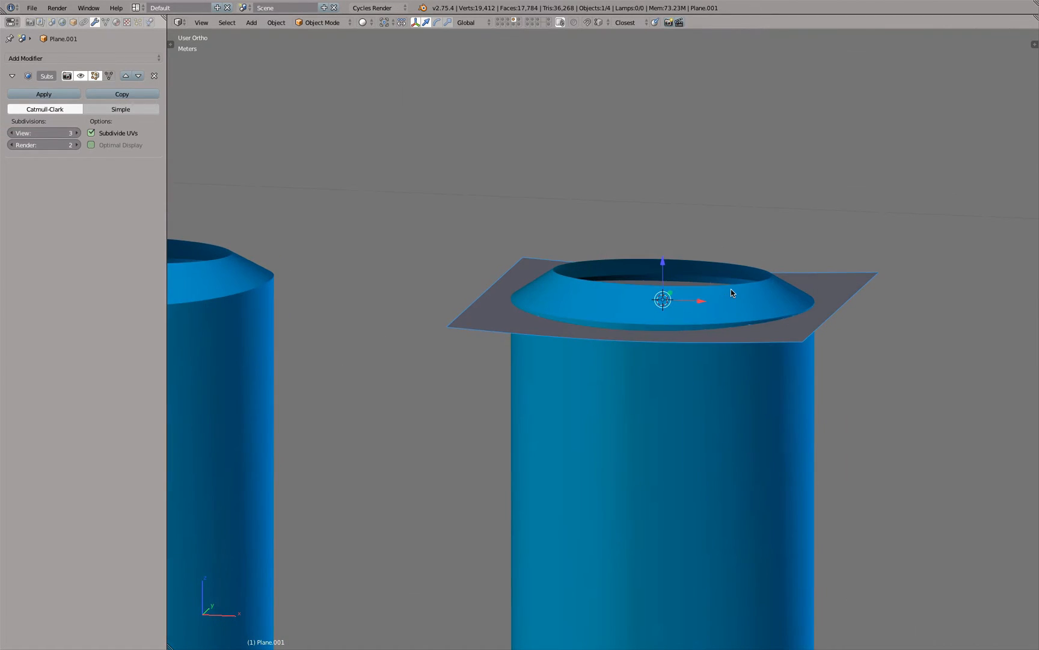
left_click(73, 22)
left_click(71, 55)
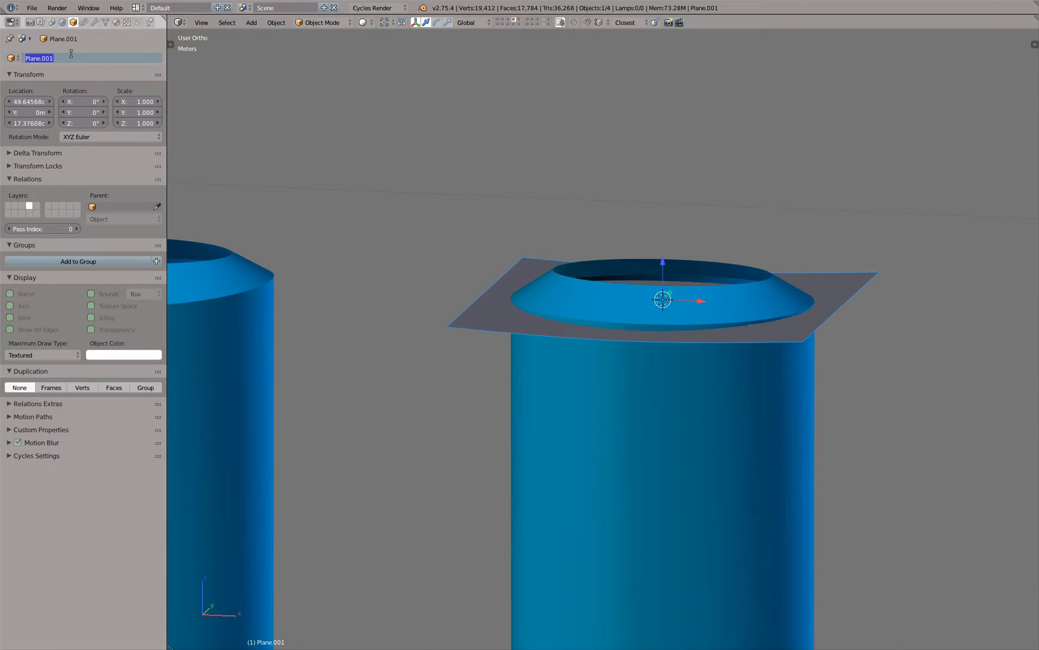
type("ProTarget")
key("Return")
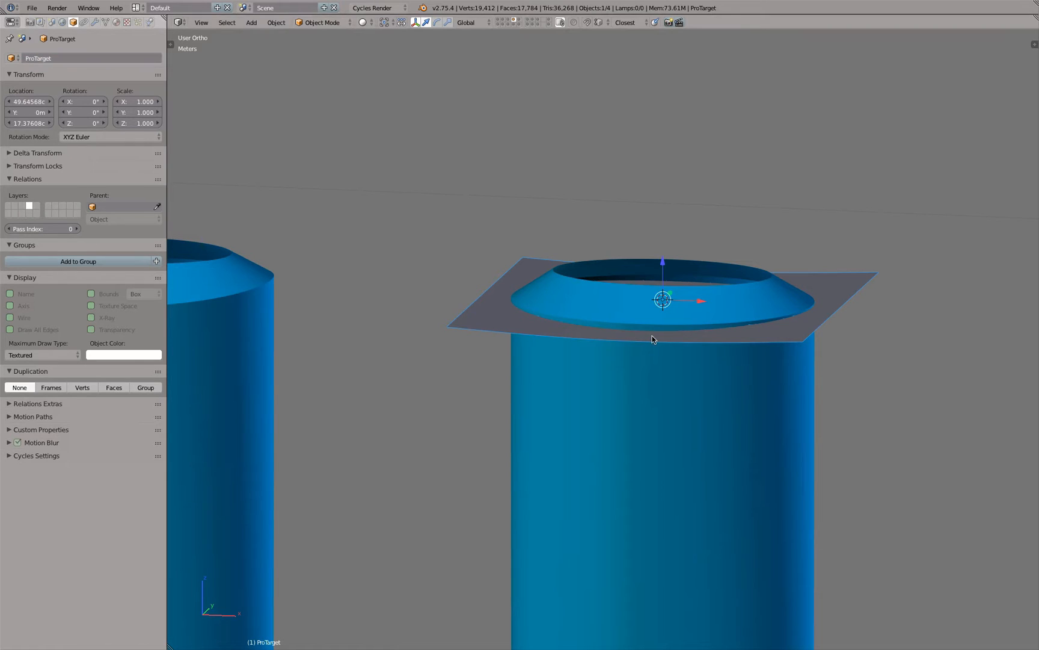
Step: Add a Shrinkwrap modifier to the body copy and move it above the Subdivision Surface and Edge Split modifiers
right_click(626, 405)
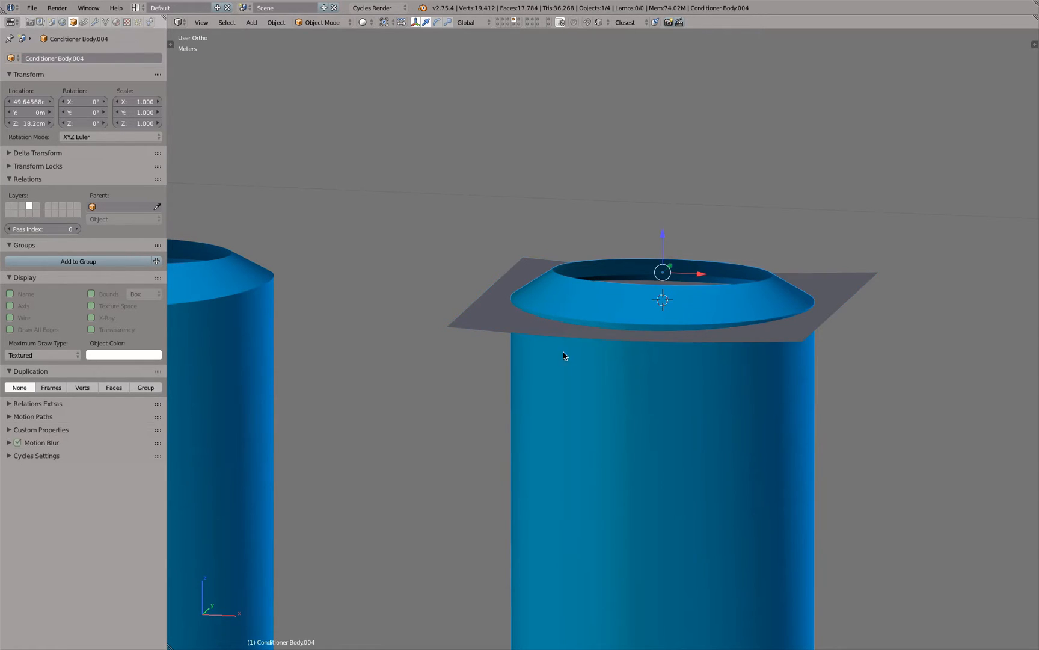
left_click(95, 22)
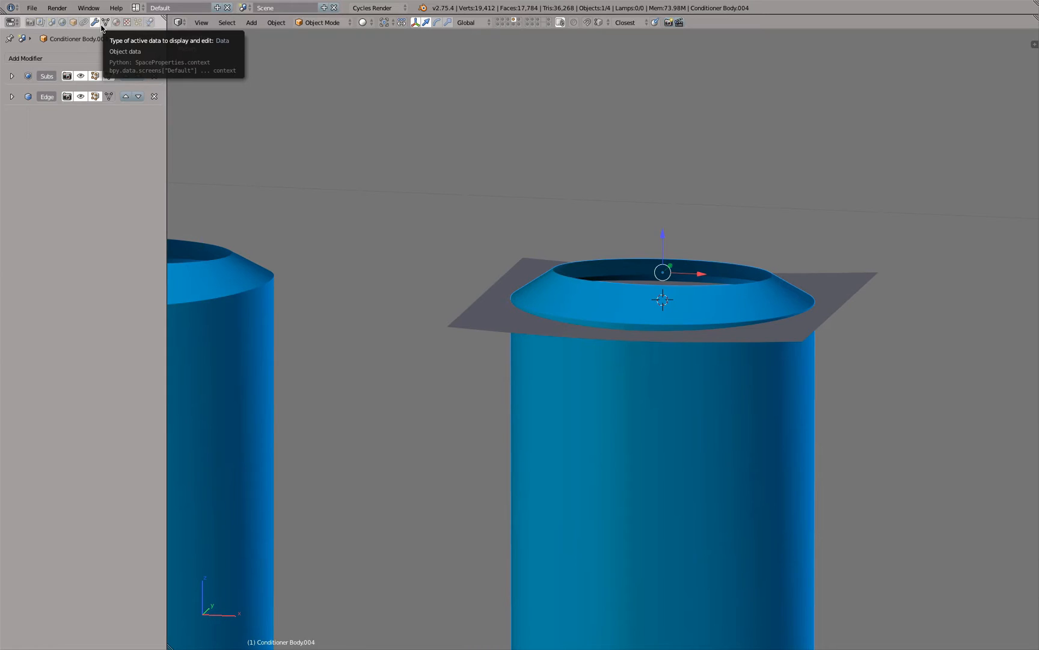
left_click(91, 58)
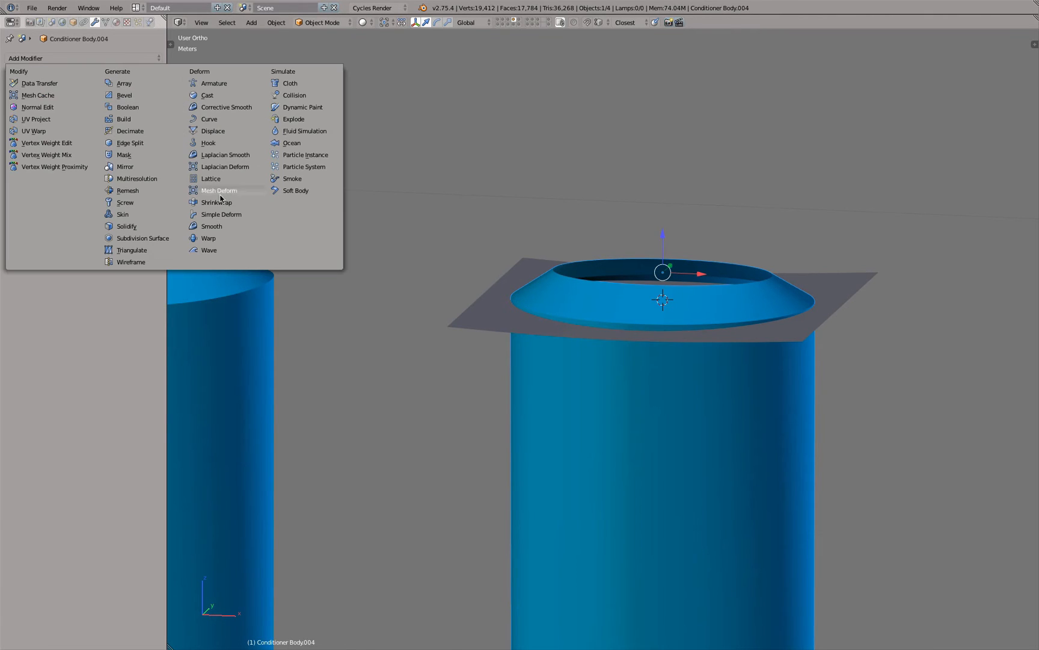
left_click(246, 204)
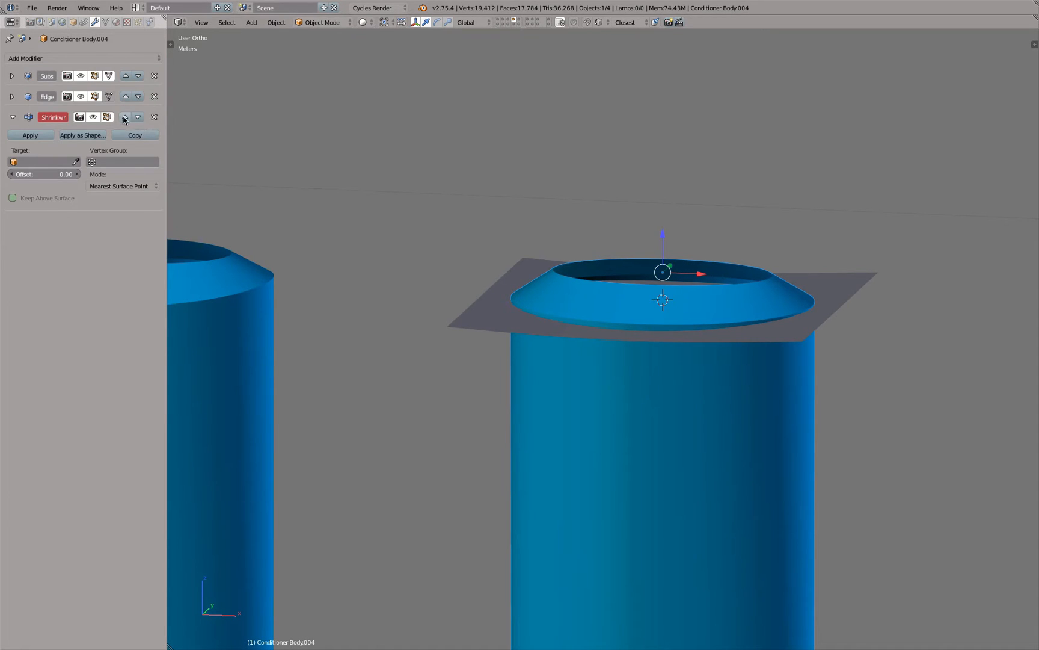
left_click(124, 96)
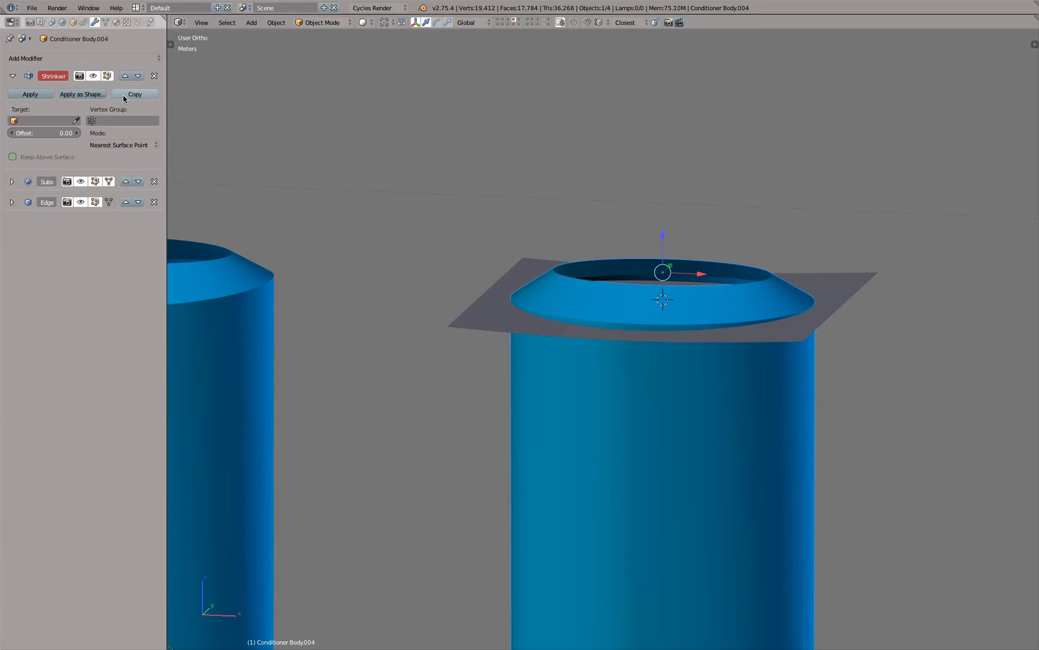
Step: Set the Shrinkwrap target to the ProTarget plane and its mode to Project
left_click(76, 120)
left_click(467, 338)
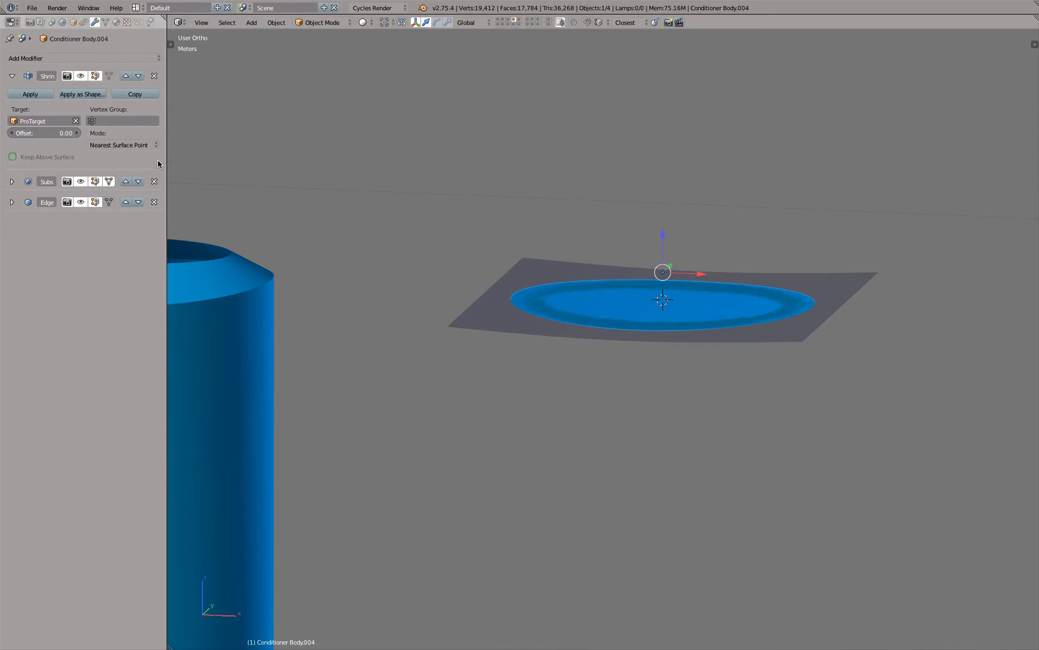
left_click(110, 145)
left_click(115, 117)
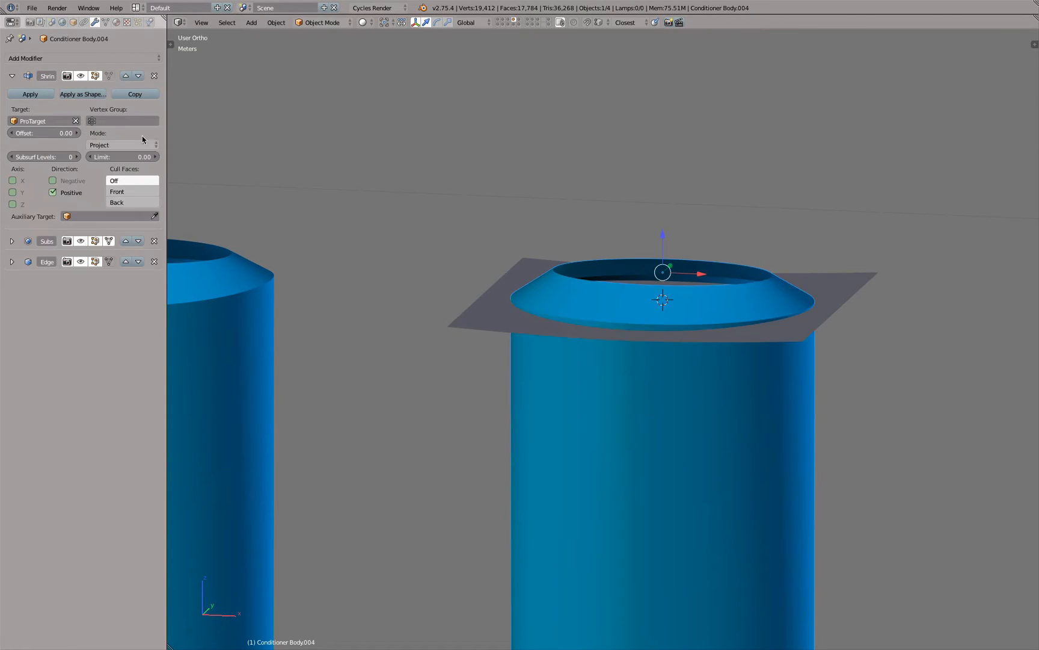
Step: Restrict the Shrinkwrap projection to the Z axis, enable the Negative direction as well, and check the projected shape from the front
left_click(20, 204)
left_click(77, 180)
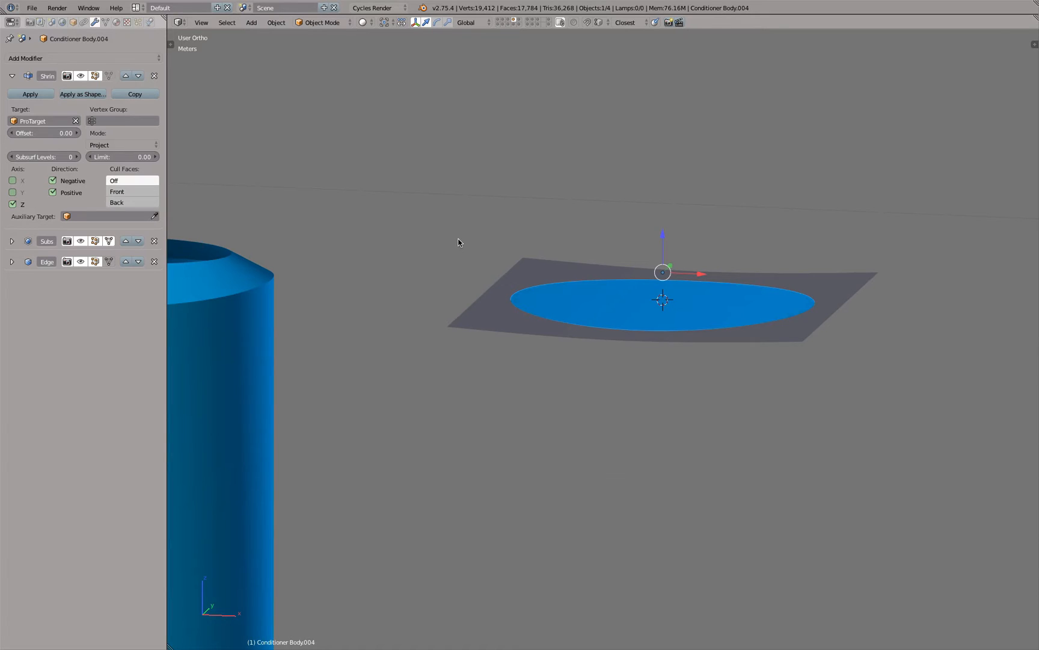
key("KP_1")
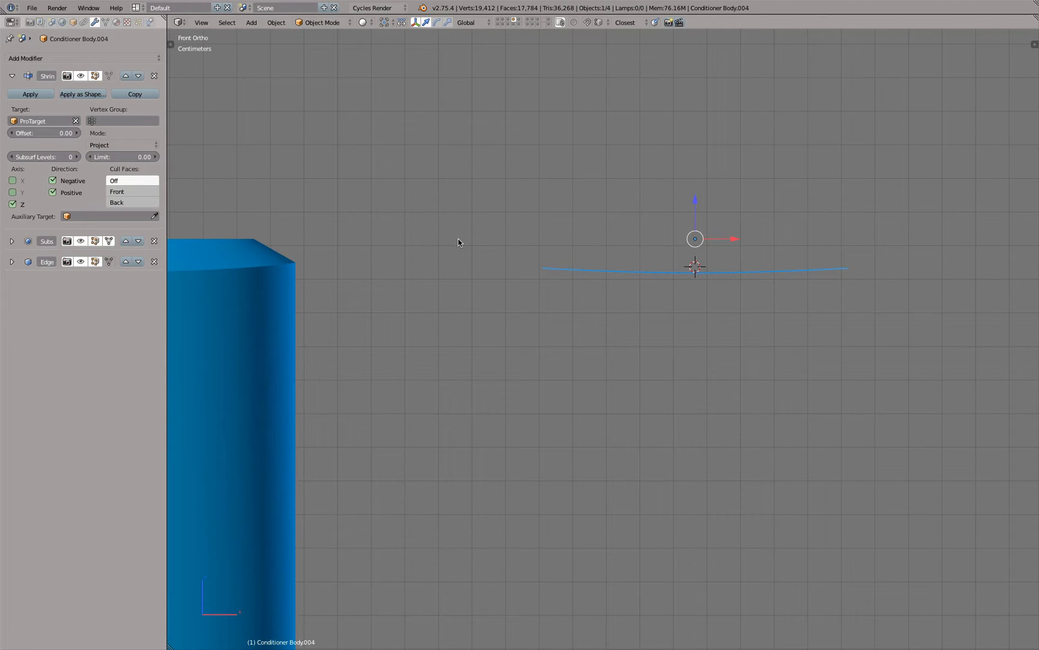
middle_click_drag(571, 237, 547, 261)
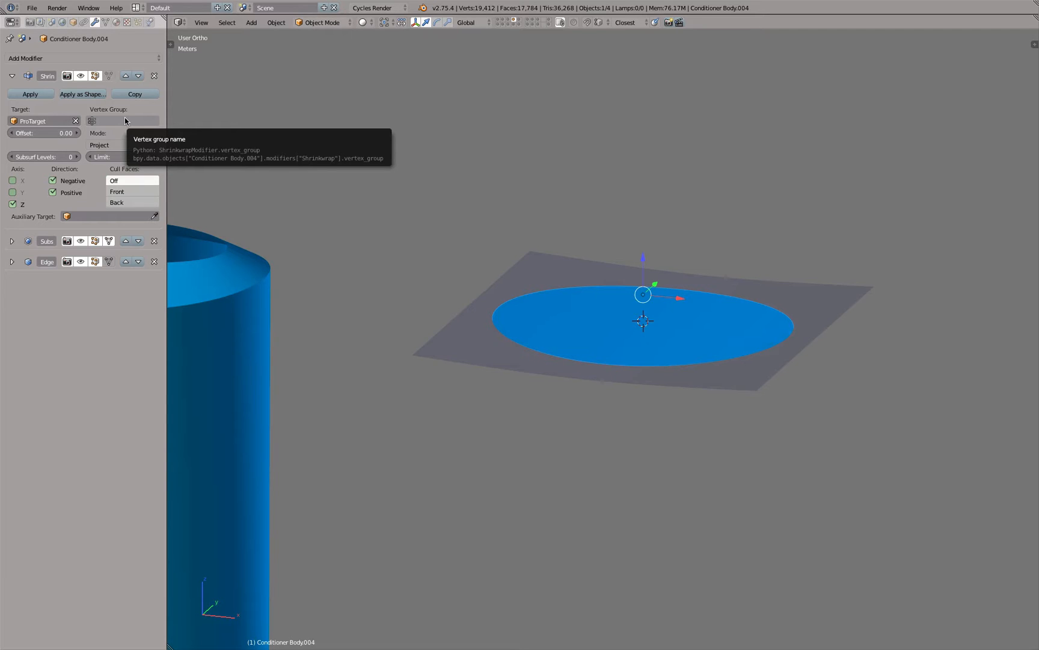
Step: Open the body copy's mesh, turn off the Shrinkwrap display in Edit Mode, and switch to vertex selection
key("Tab")
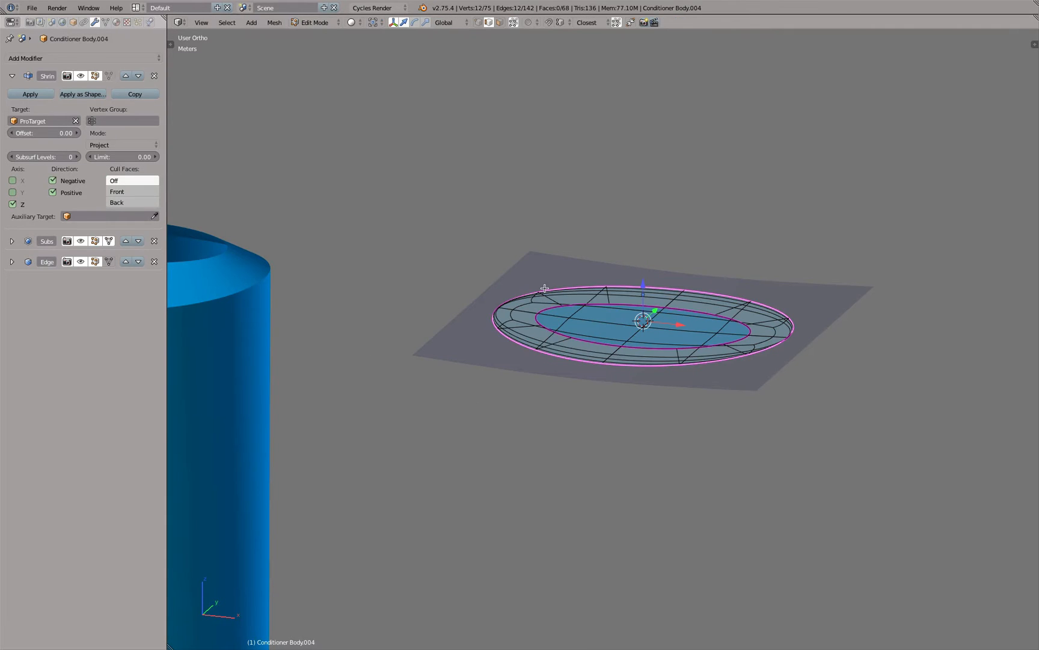
left_click(95, 76)
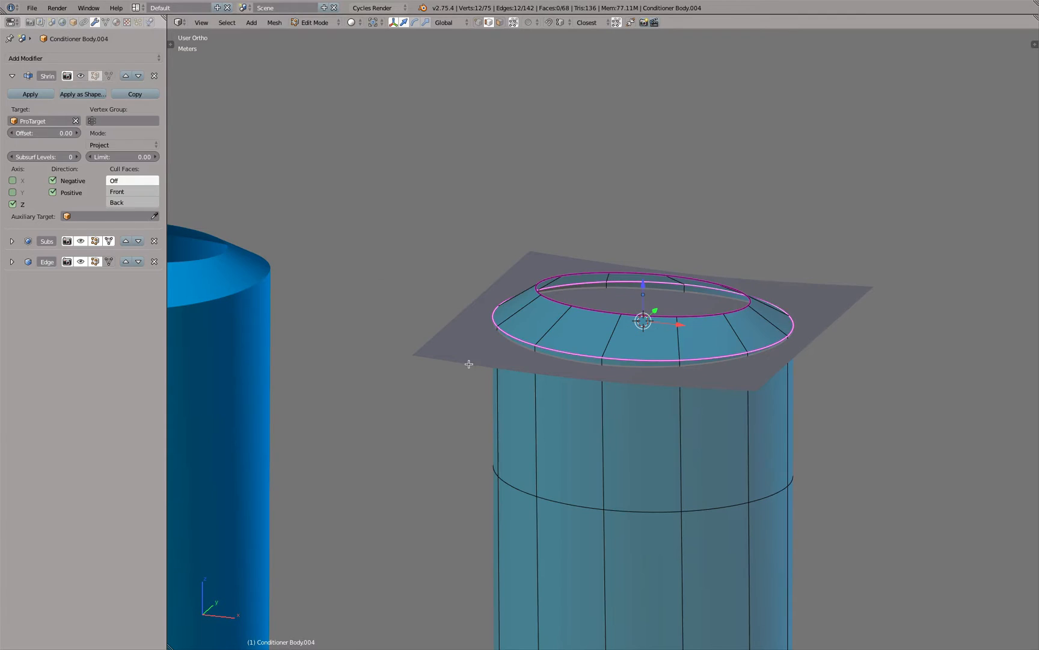
left_click(478, 23)
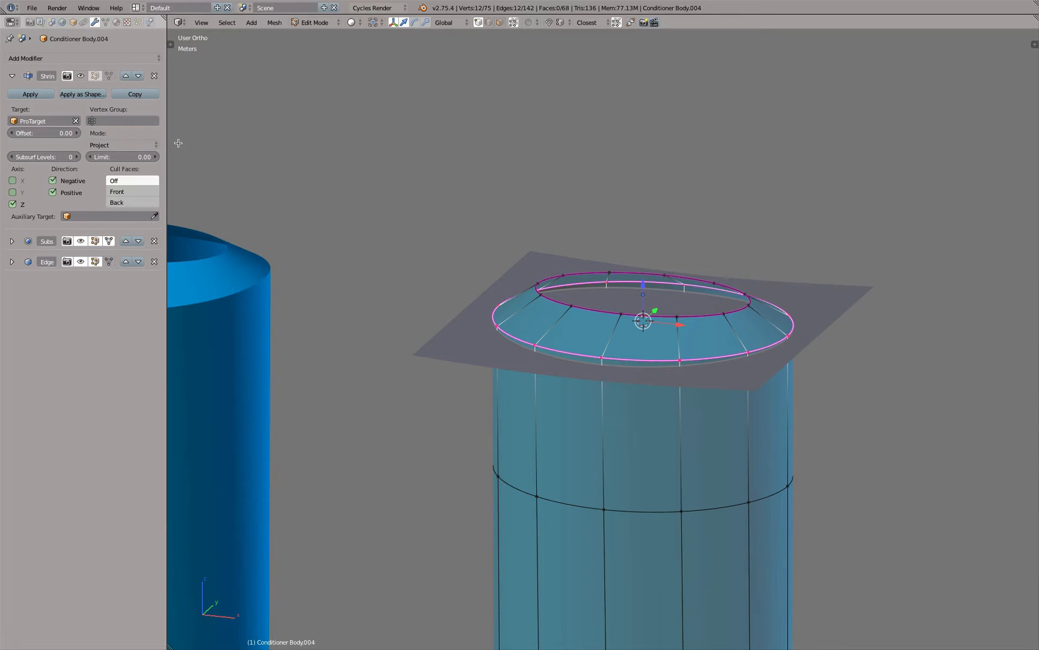
Step: Create a vertex group on the body copy and assign the selected shoulder edge loop to it
left_click(142, 119)
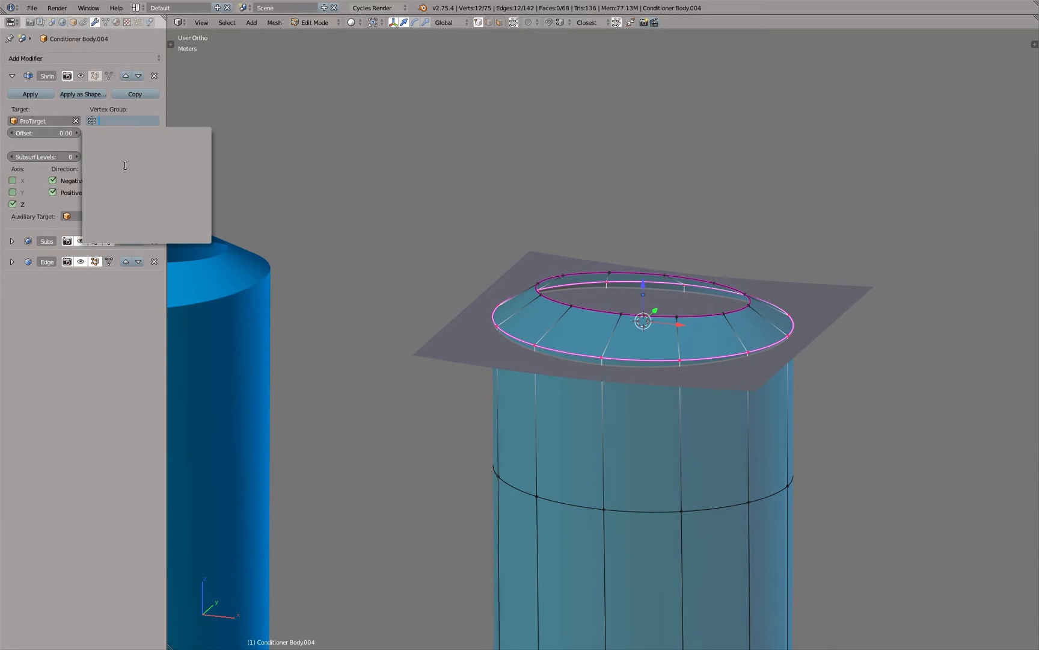
left_click(119, 489)
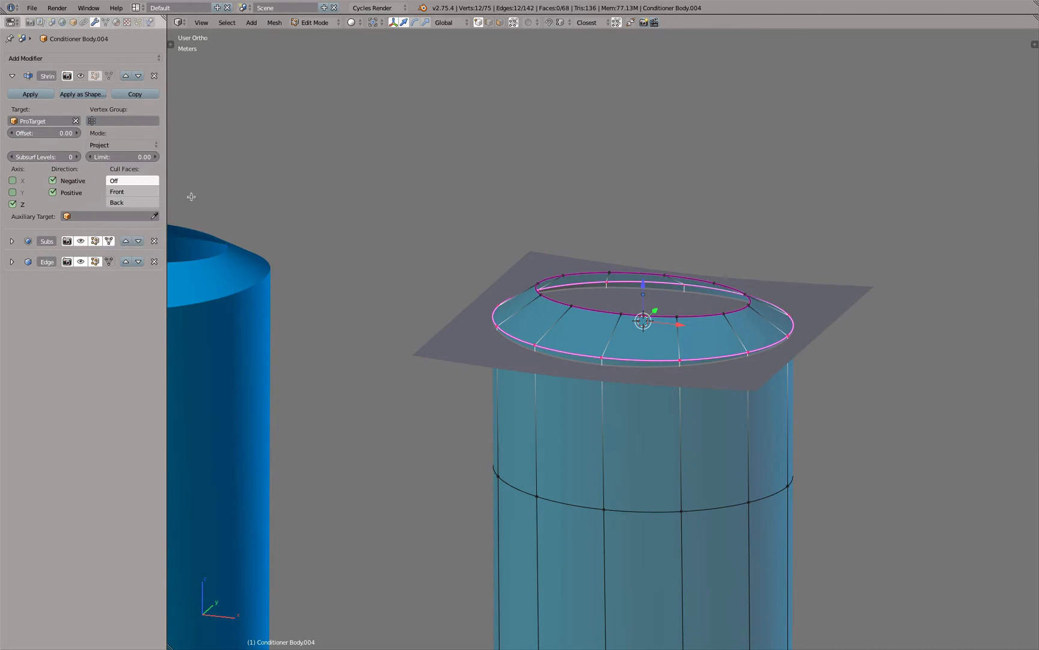
left_click(106, 23)
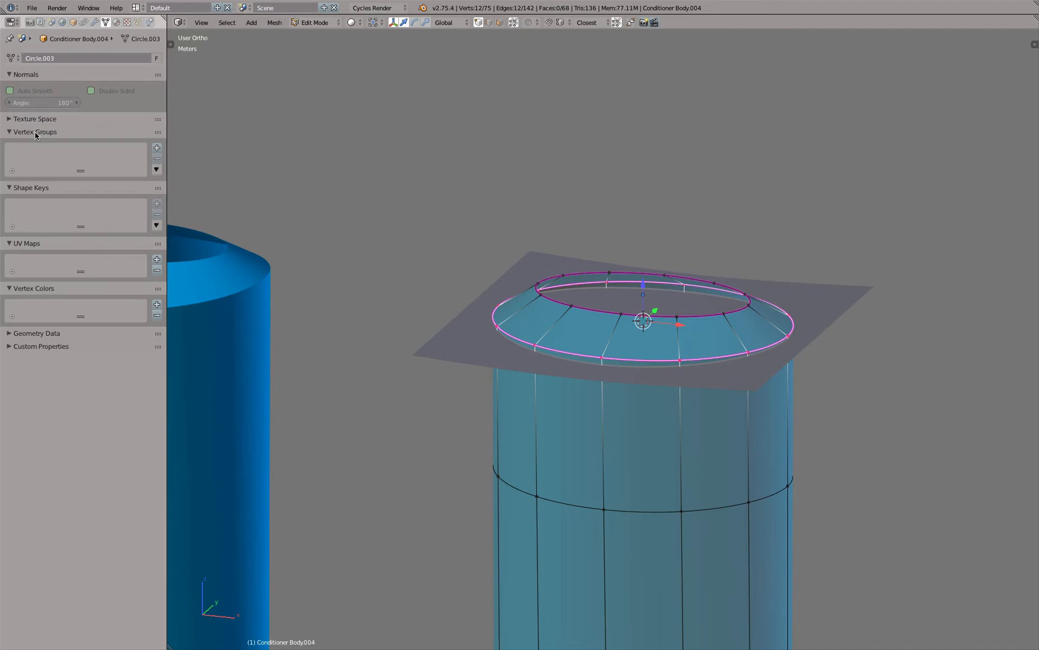
left_click(156, 148)
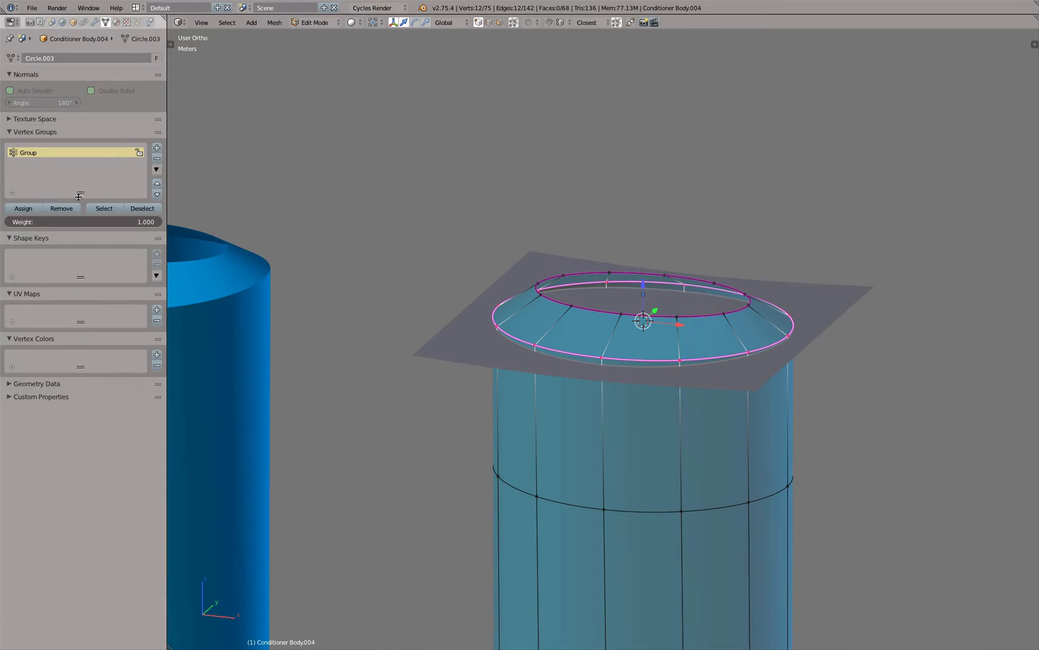
left_click(24, 208)
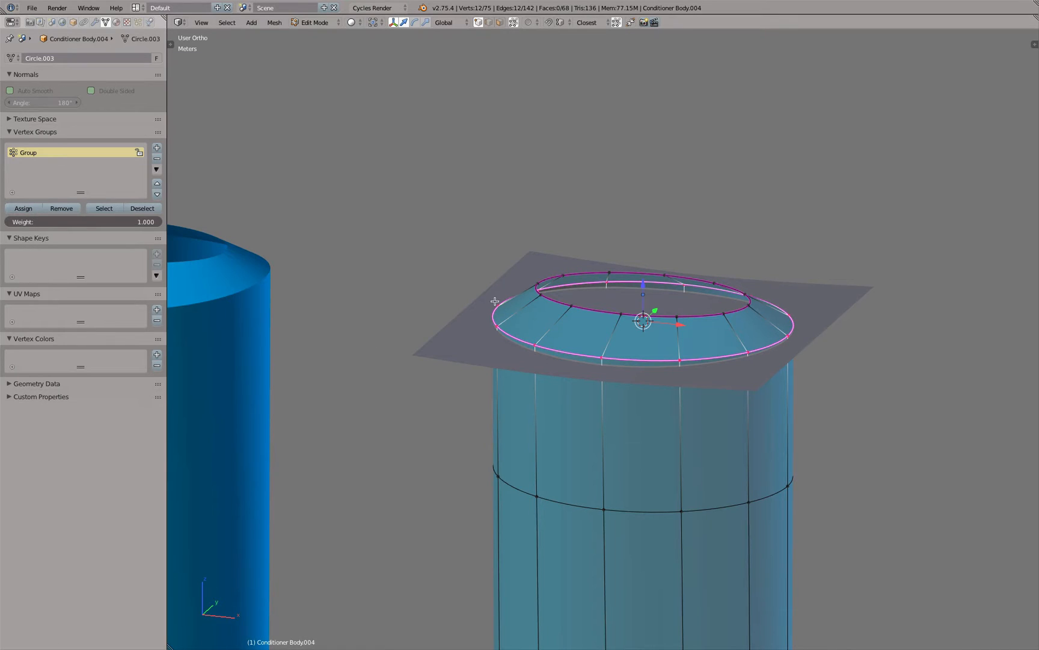
Step: Check the vertex group's members by selecting and deselecting them through the group, ending with nothing selected
key("a")
left_click(111, 210)
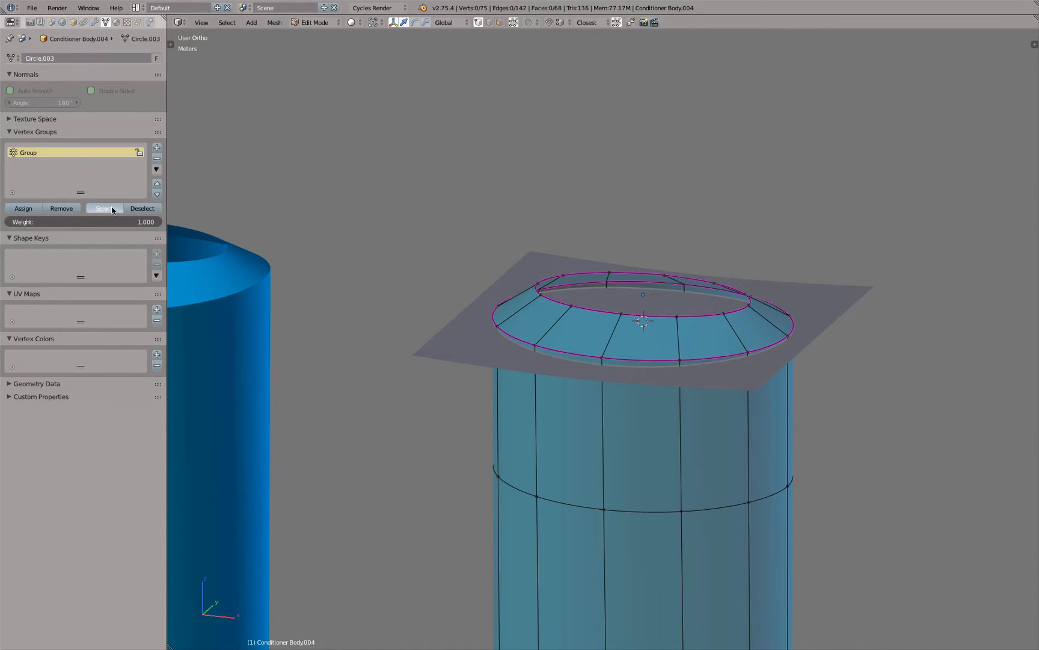
key("a")
left_click(104, 209)
left_click(142, 208)
left_click(113, 210)
key("a")
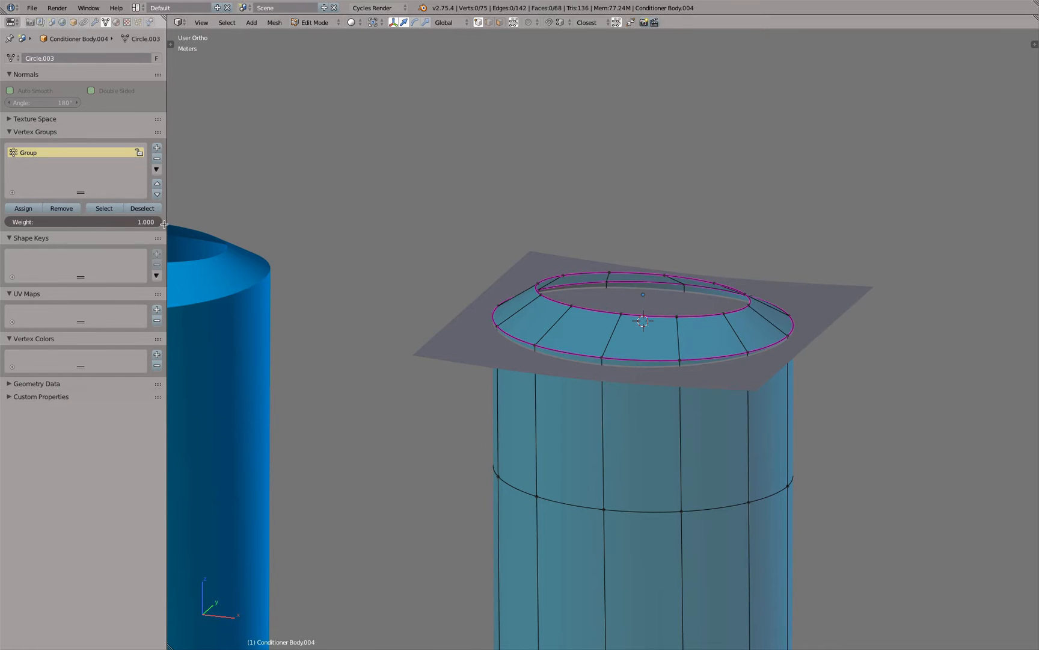
Step: Select three separate vertices on the shoulder loop, clear that selection, and recheck which vertices belong to the group
right_click(530, 347)
right_click(678, 362, "shift")
right_click(748, 353, "shift")
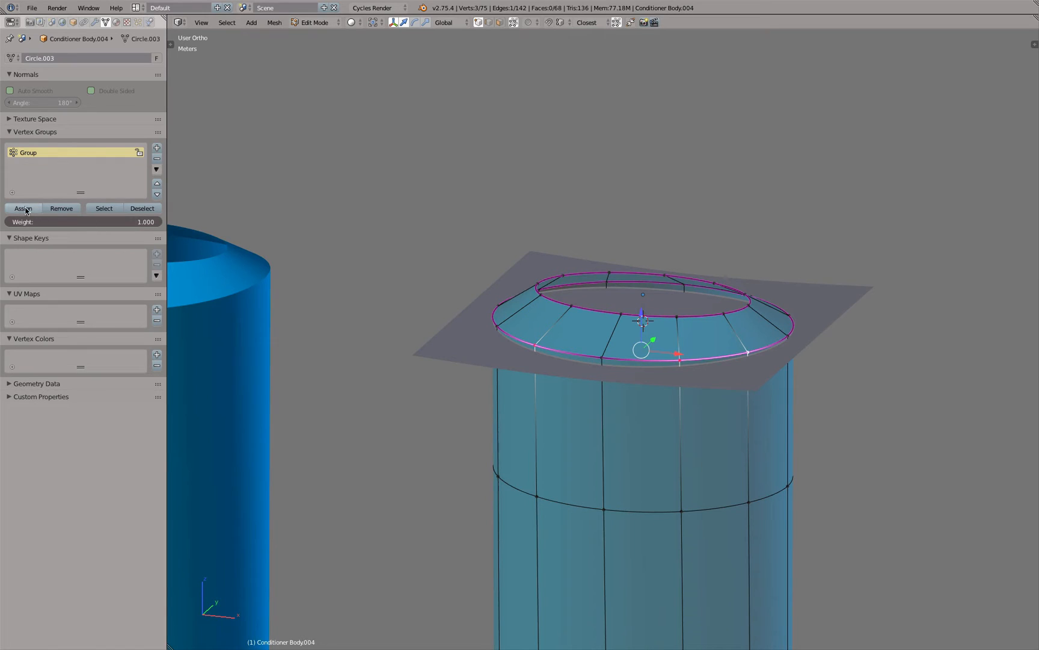
key("a")
left_click(114, 208)
key("a")
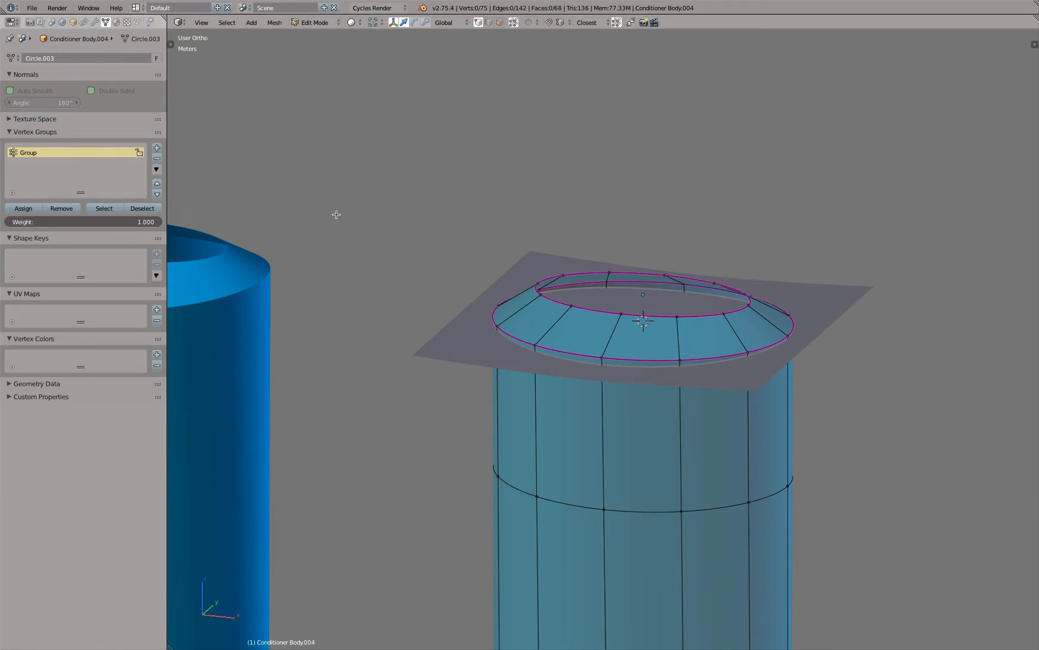
Step: Assign the whole shoulder edge loop to the vertex group, rename the group ProGroup, and return to Object Mode
right_click(559, 352, "alt")
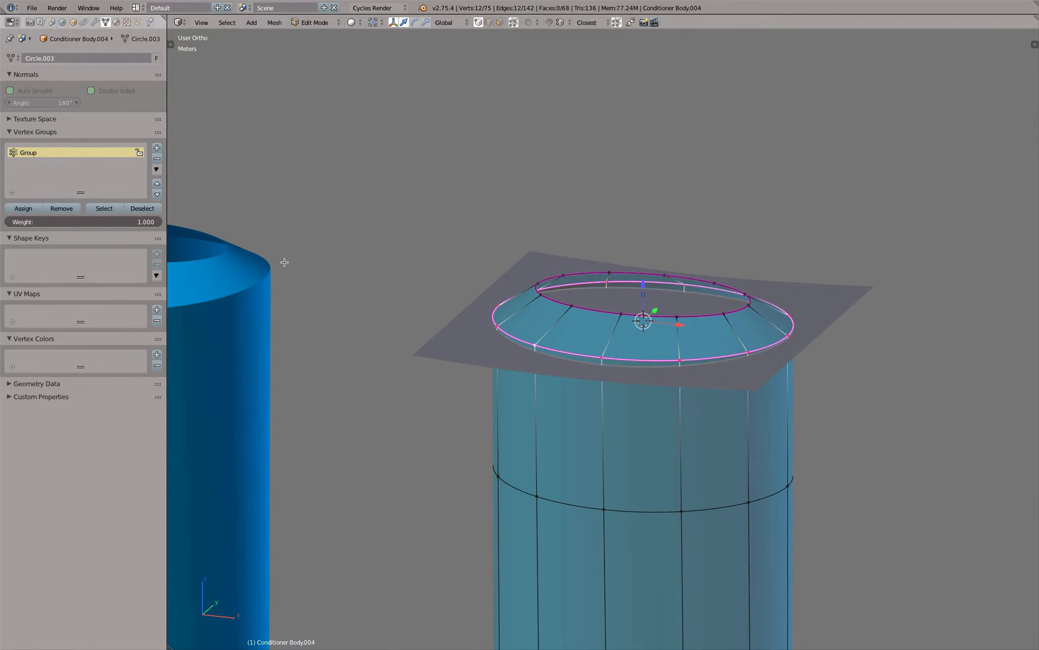
left_click(27, 210)
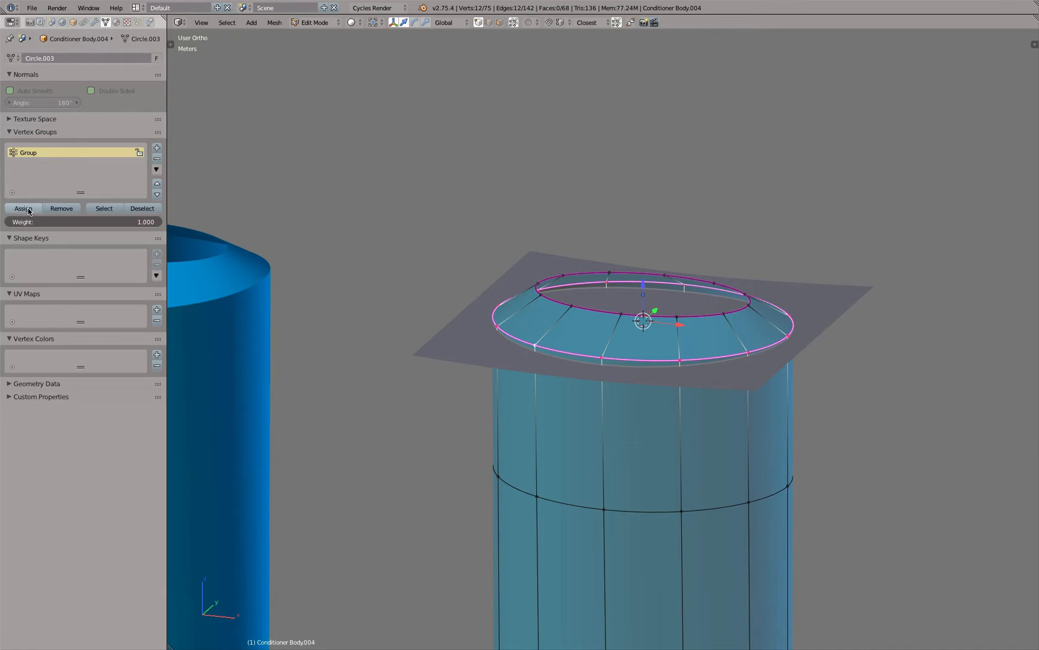
double_click(32, 154)
type("Pro")
key("Return")
key("Tab")
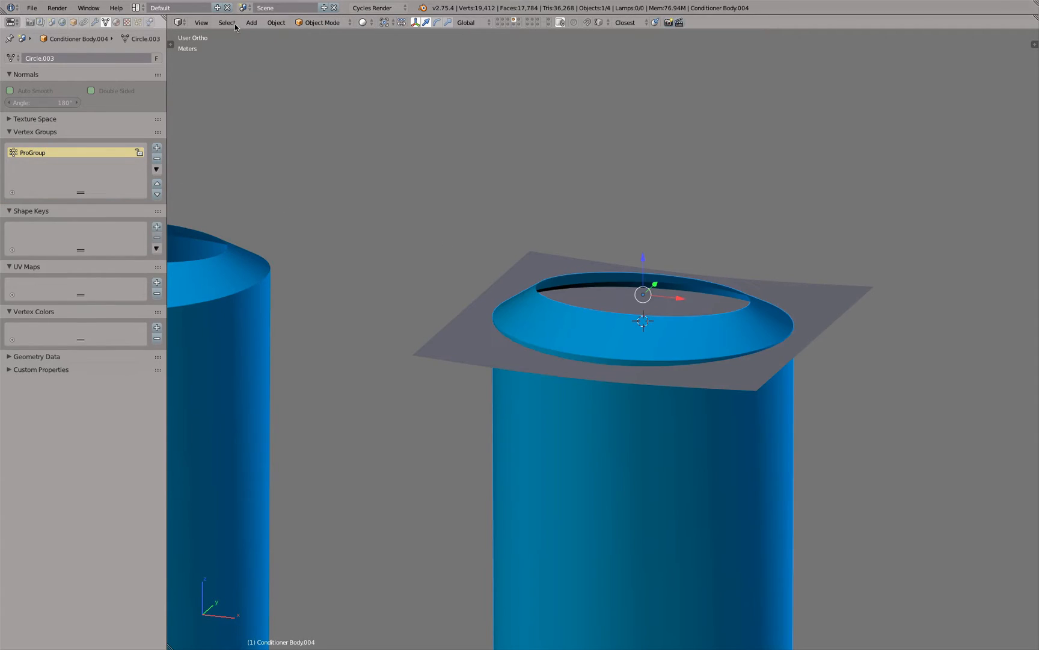
Step: Limit the Shrinkwrap modifier to the ProGroup vertex group, turn on its viewport display, and inspect the shoulder
left_click(95, 23)
left_click(123, 120)
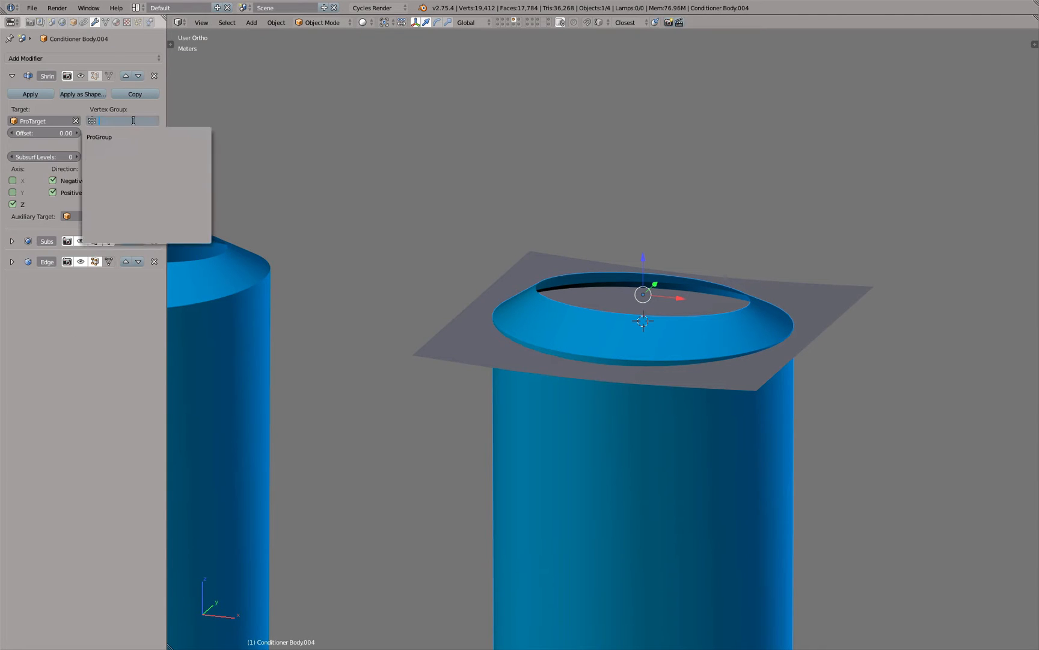
left_click(124, 137)
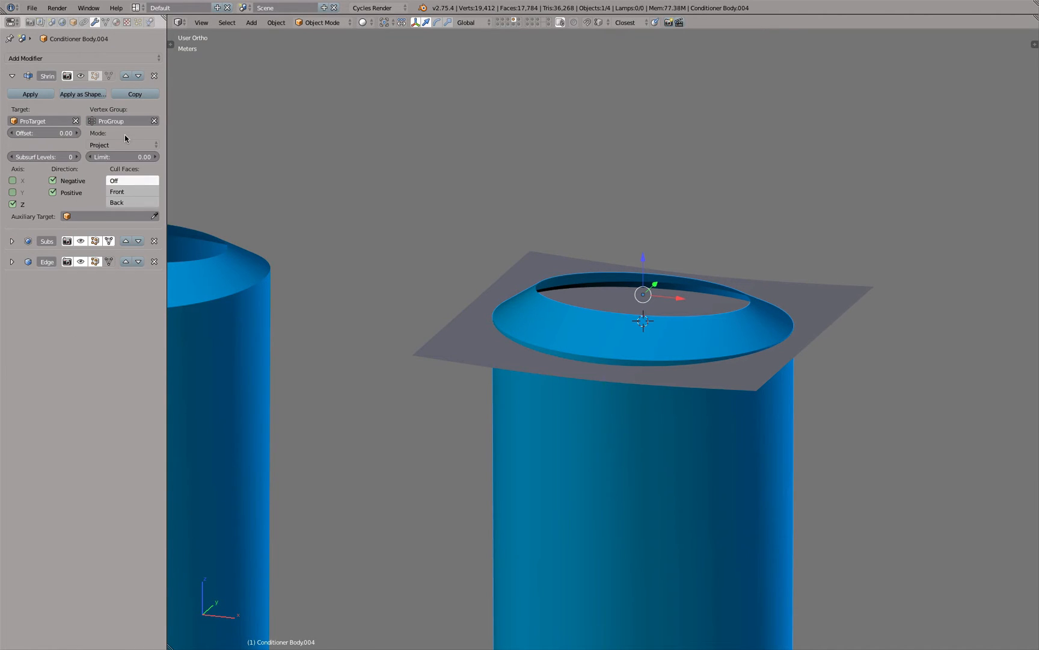
left_click(81, 76)
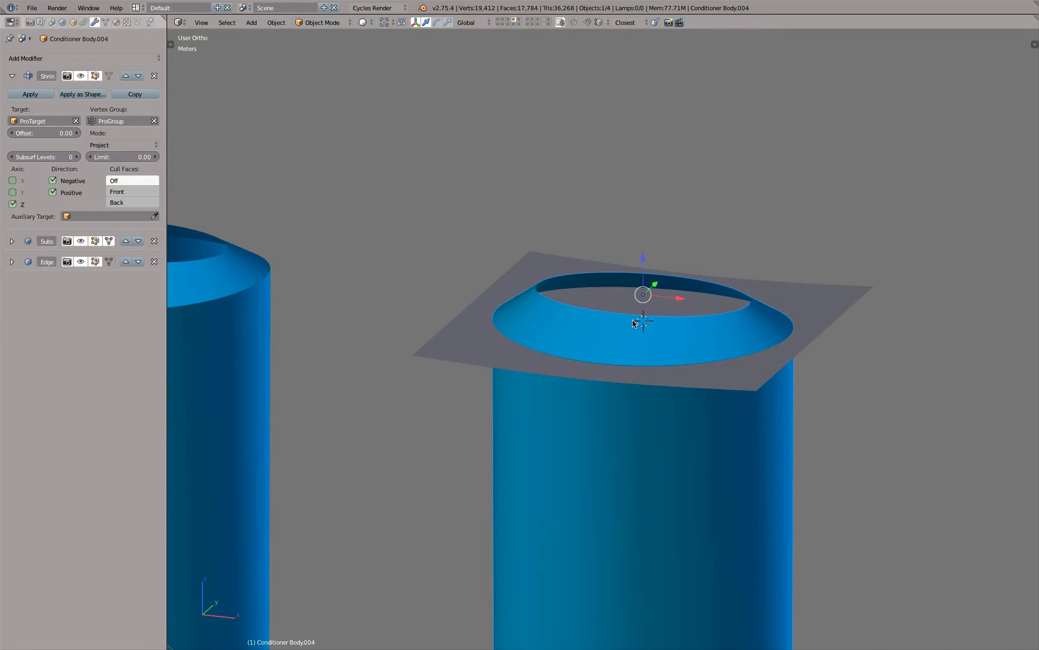
key("KP_1")
key("z")
middle_click_drag(695, 285, 689, 296)
key("z")
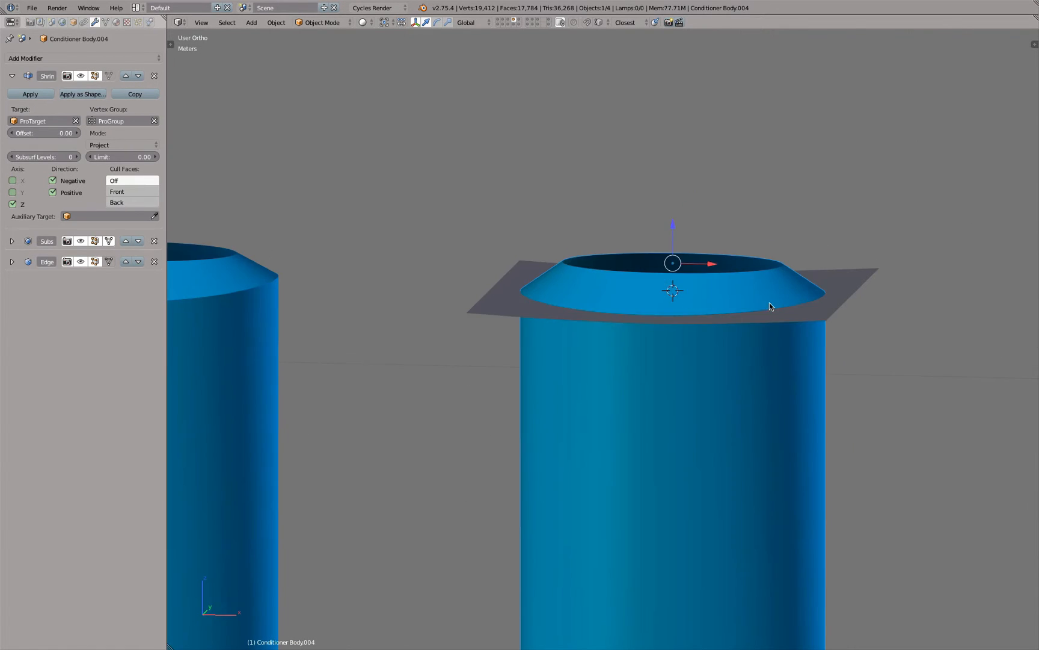
Step: Move the front middle vertex of the ProTarget plane down along Z, then return to Object Mode
right_click(824, 282)
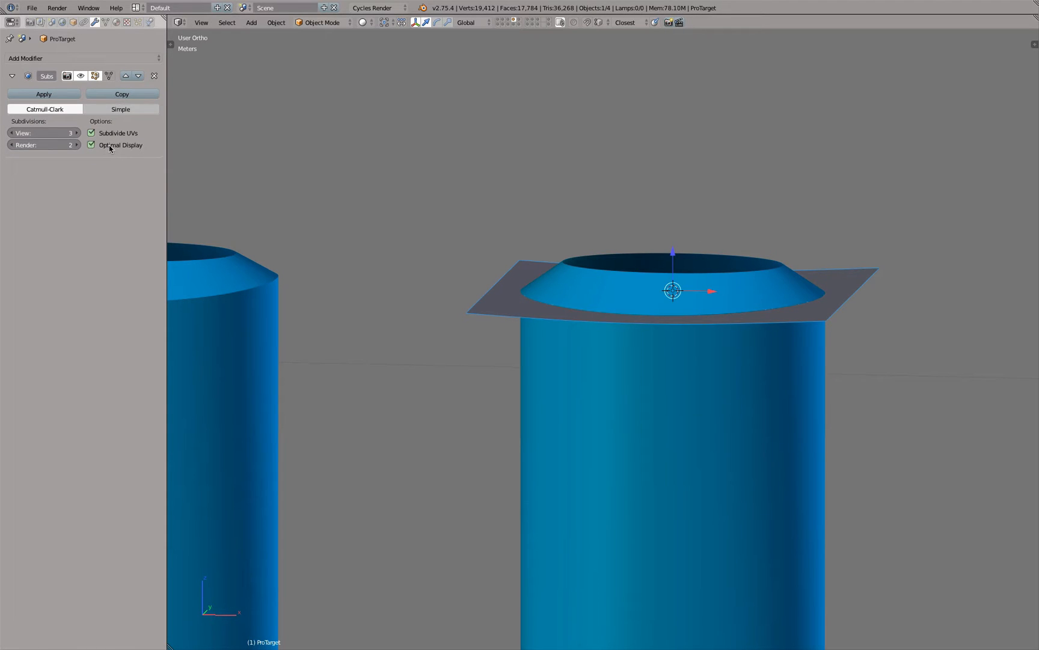
key("Tab")
right_click(645, 330)
key("g")
key("z")
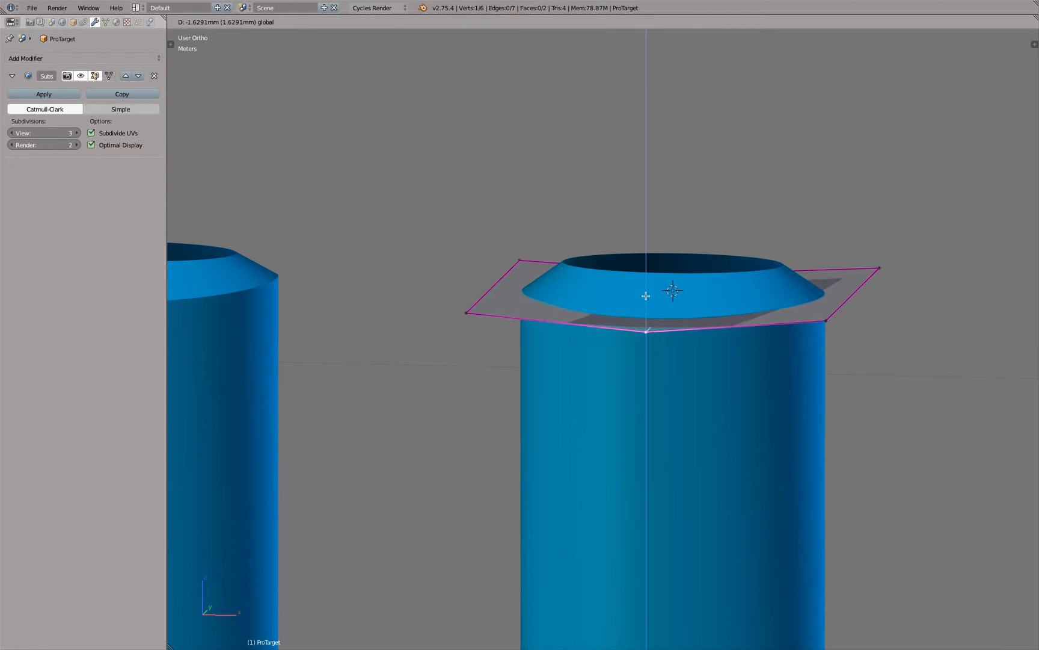
left_click(646, 363)
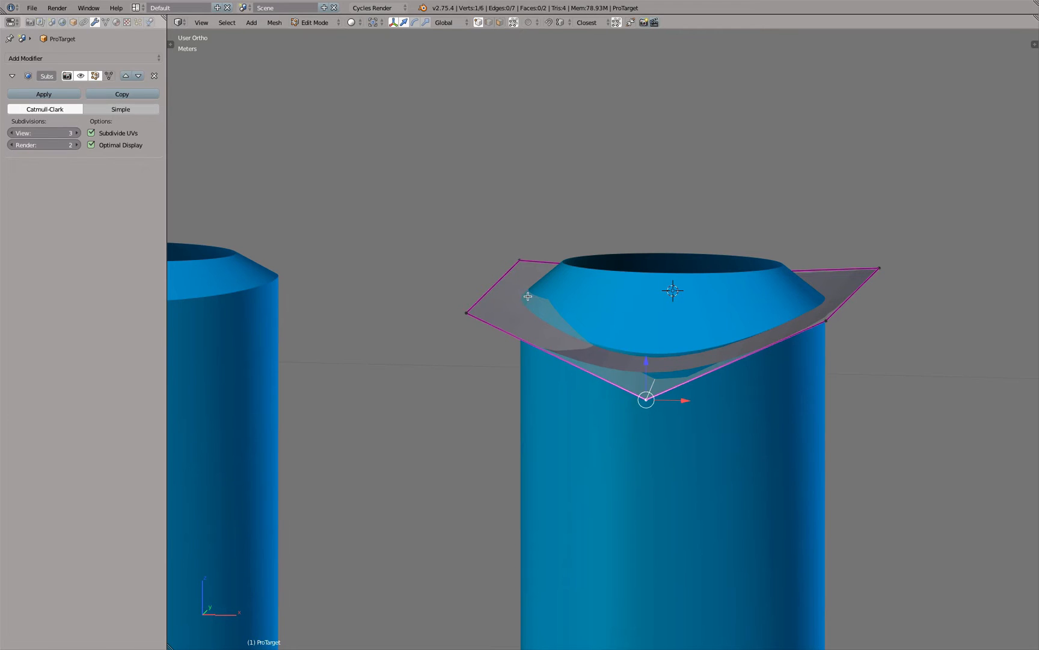
key("Tab")
Step: Raise the opposite middle vertex of the ProTarget plane along Z and check the curved shoulder edge from the front
middle_click_drag(771, 366, 599, 383)
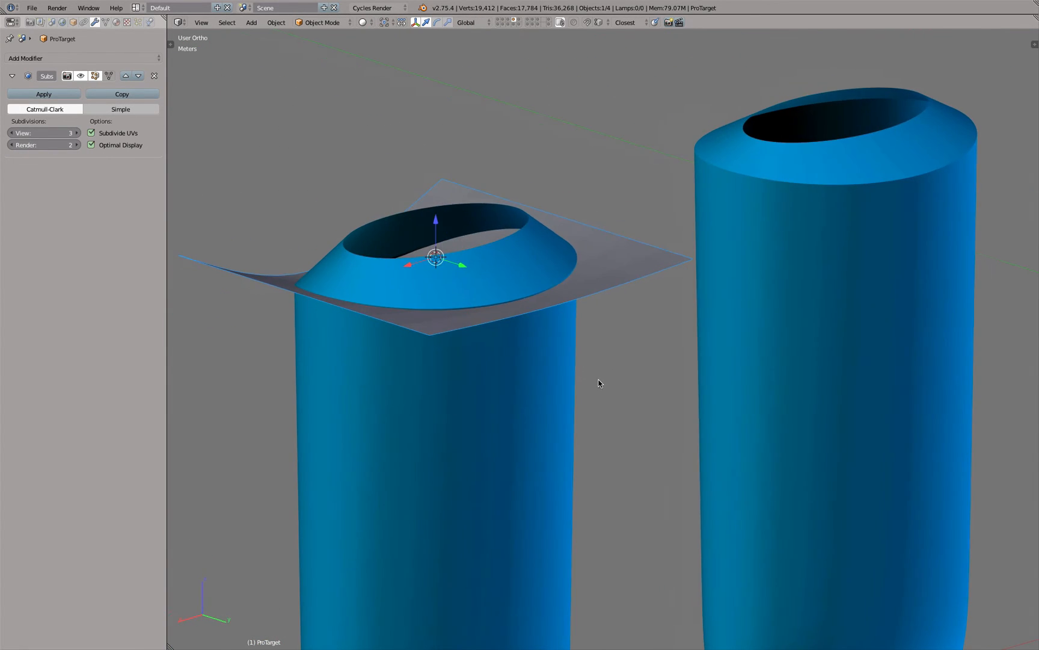
key("Tab")
right_click(559, 301)
key("g")
key("z")
left_click(563, 242)
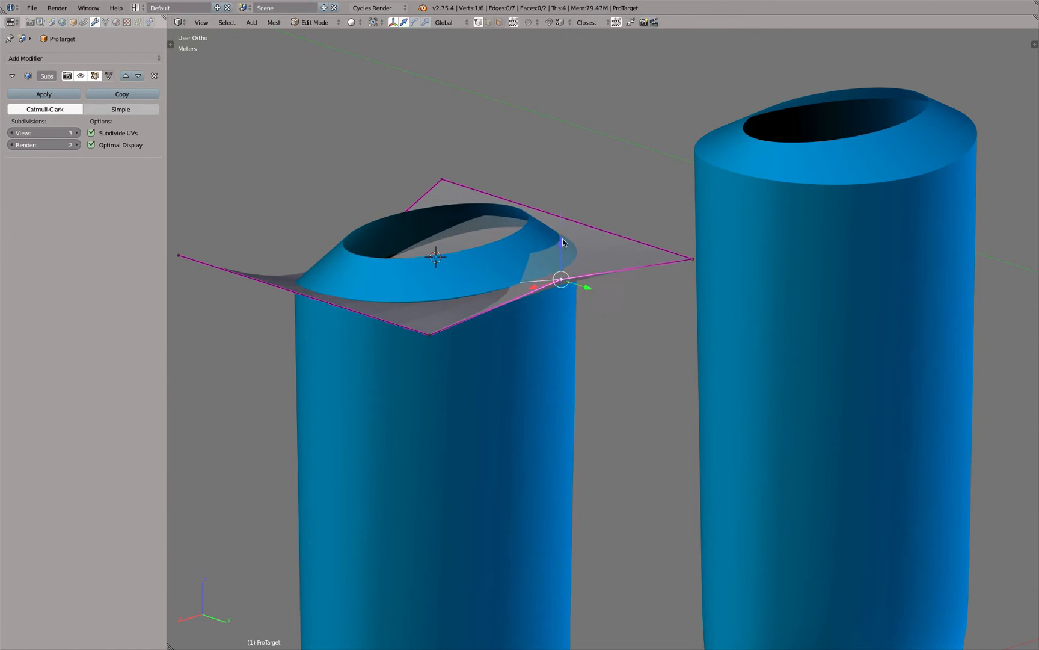
key("Tab")
middle_click_drag(563, 243, 742, 296)
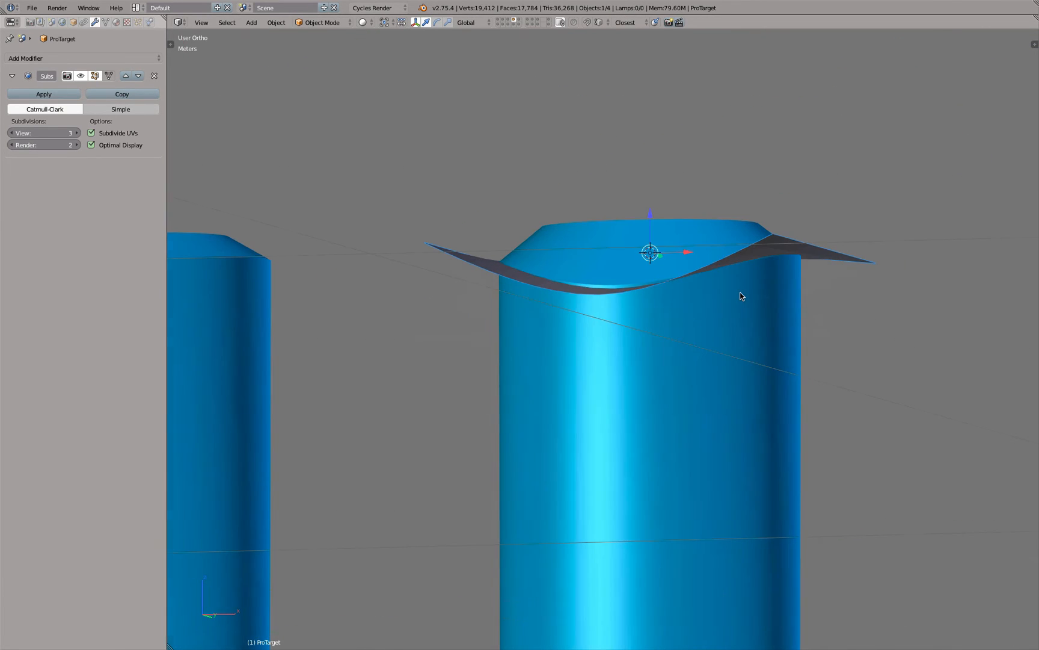
key("KP_1")
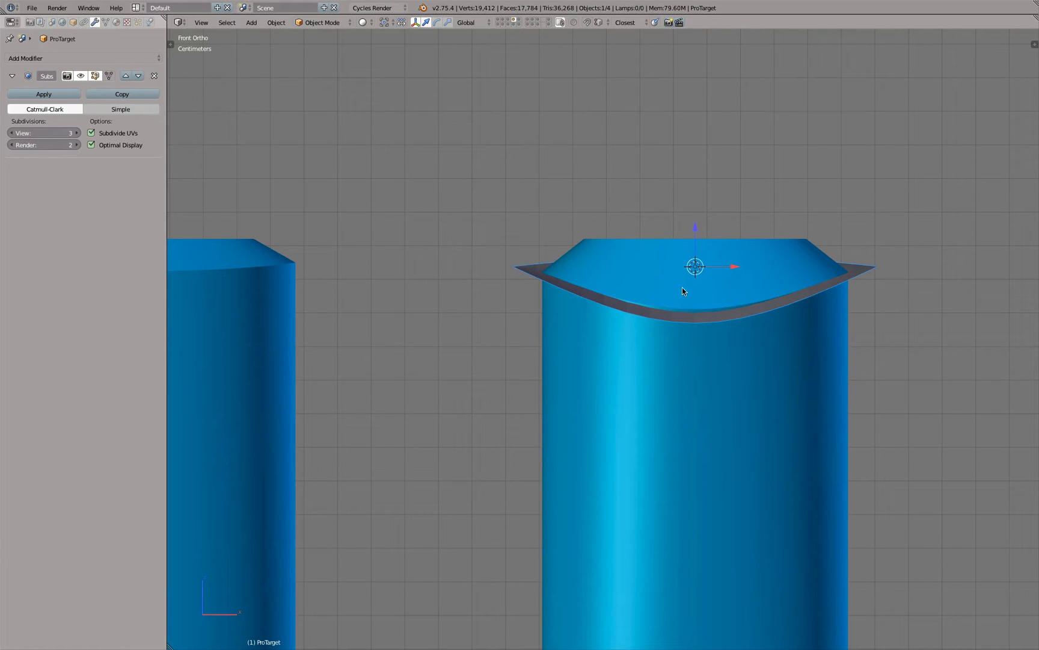
Step: Compare the body copy's original edge loop with its projected shape by toggling the Shrinkwrap display off and on
right_click(582, 334)
key("Tab")
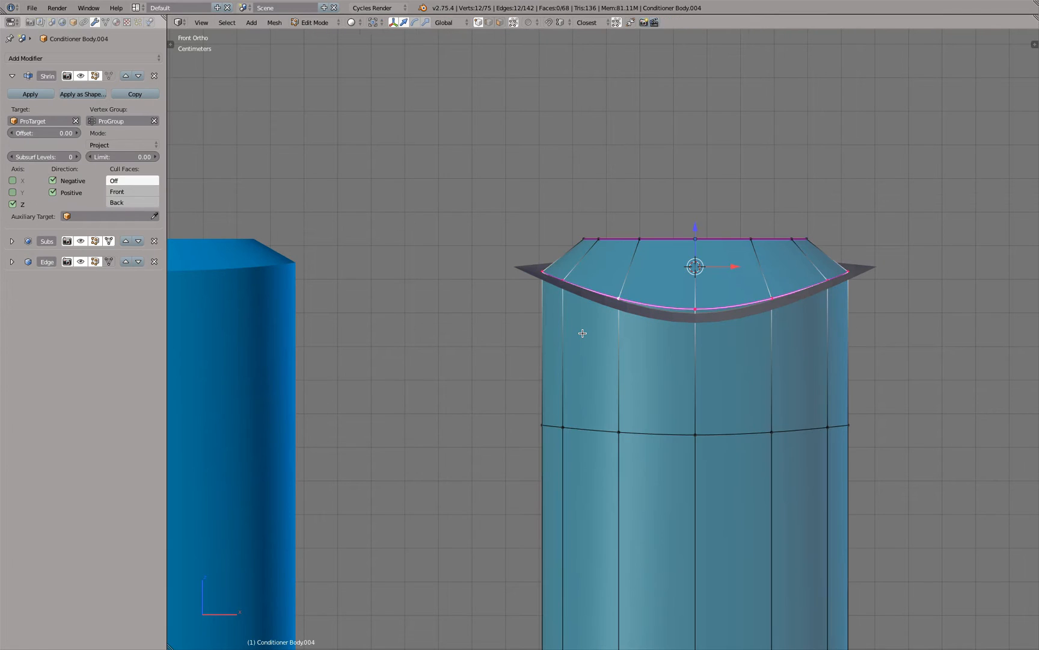
left_click(95, 76)
mouse_move(620, 357)
middle_mouse_down()
mouse_move(601, 332)
mouse_move(501, 355)
mouse_move(631, 345)
middle_mouse_up()
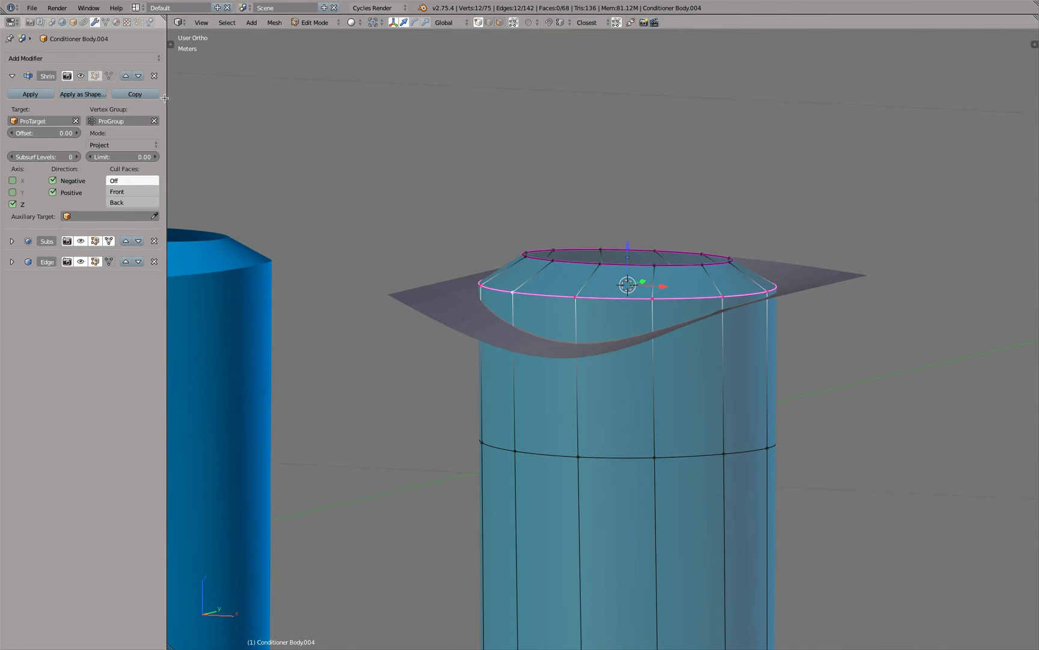
left_click(80, 77)
key("Tab")
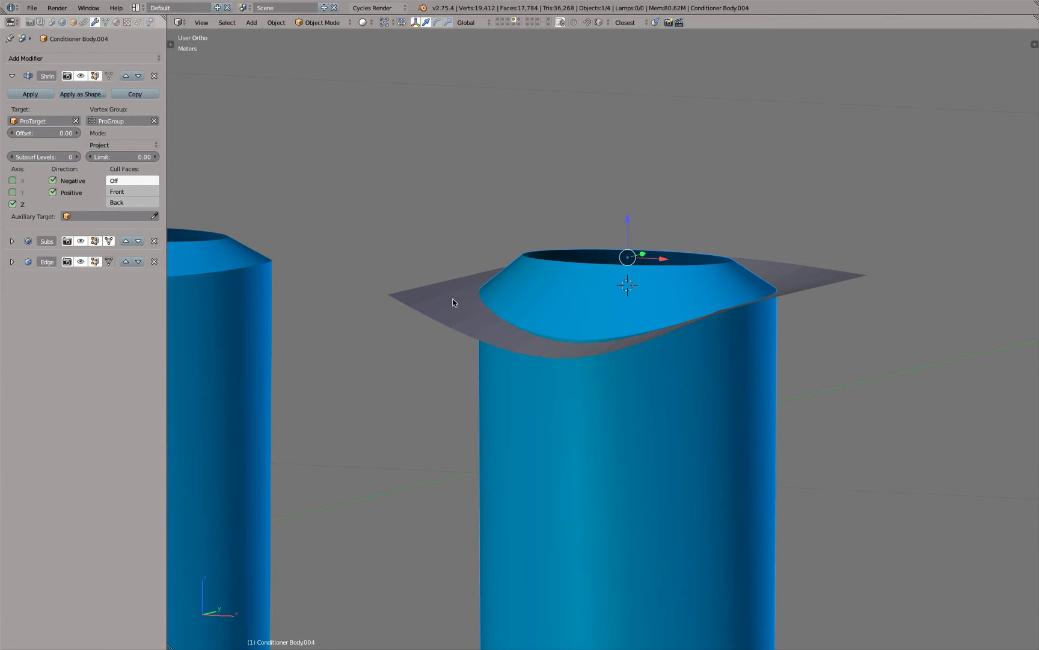
Step: Set the ProTarget plane's maximum draw type to Wire
right_click(454, 300)
left_click(74, 22)
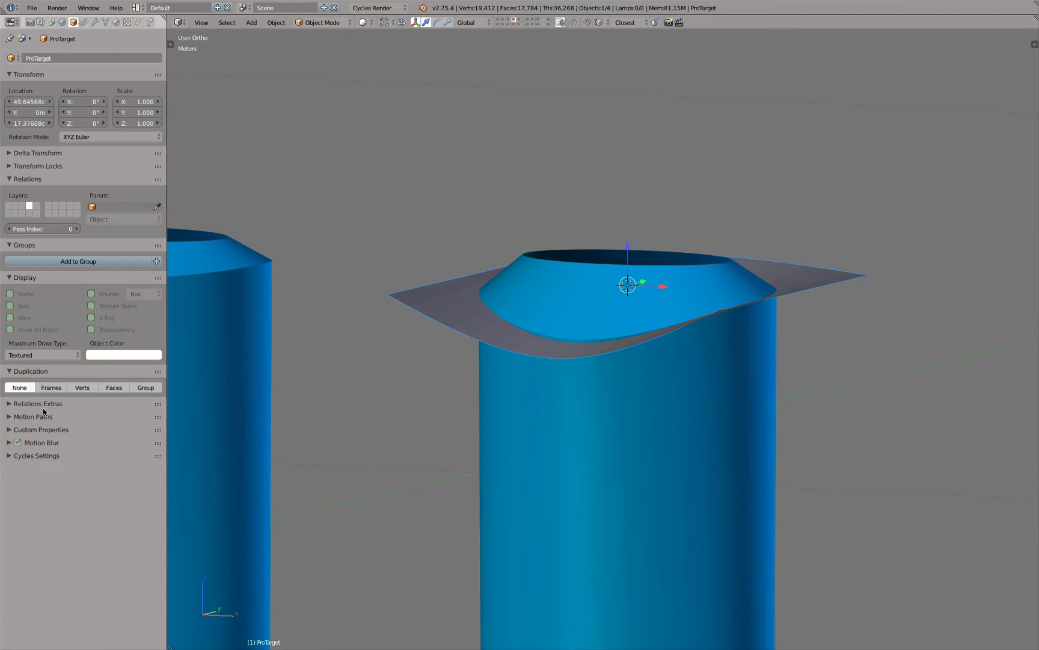
left_click(45, 355)
left_click(50, 327)
scroll(492, 339, "down", 2)
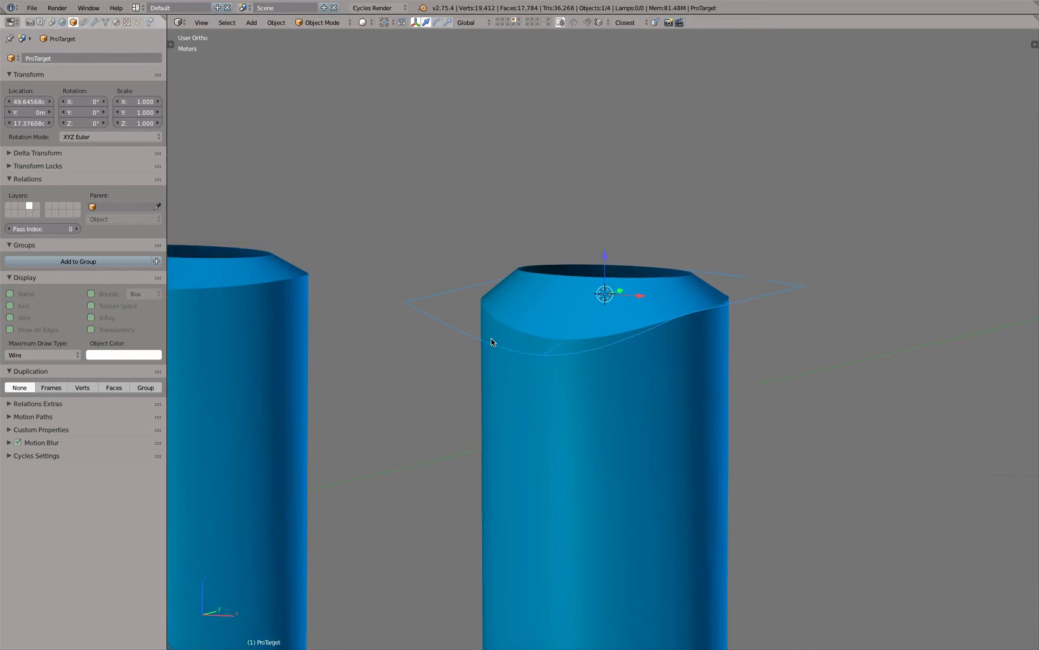
Step: Lower ProTarget's front middle vertex and drop its two +X side vertices well down along Z, then inspect the projected shoulder
key("Tab")
right_click(540, 369)
left_click_drag(535, 327, 567, 388)
right_click(650, 319)
right_click(753, 294, "shift")
key("g")
key("z")
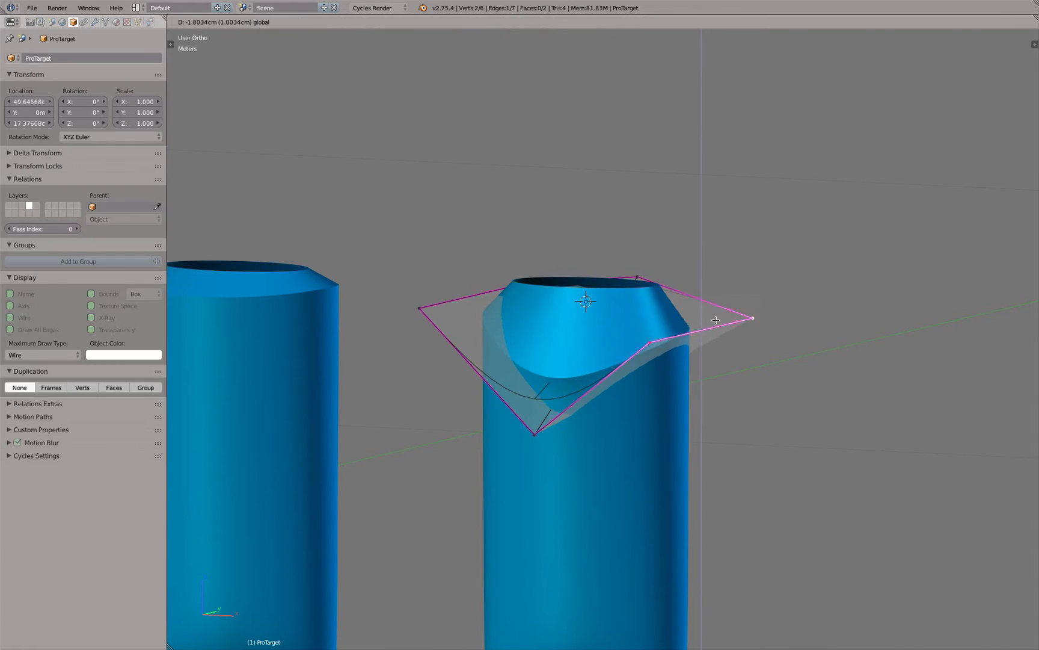
left_click(745, 464)
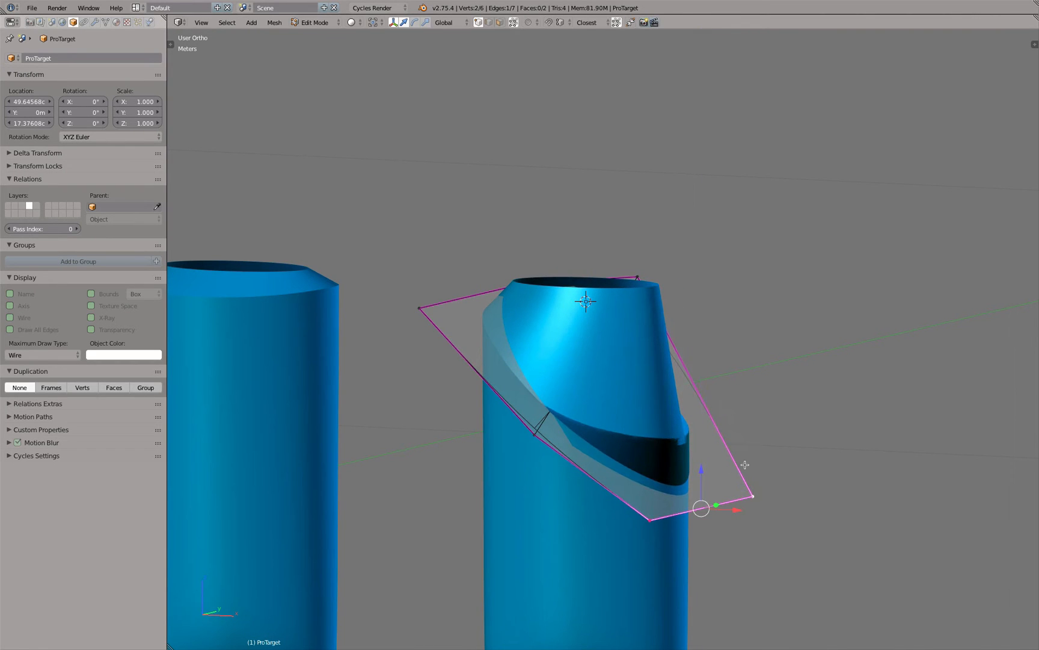
key("KP_1")
scroll(745, 465, "up", 7)
middle_click_drag(752, 408, 752, 438)
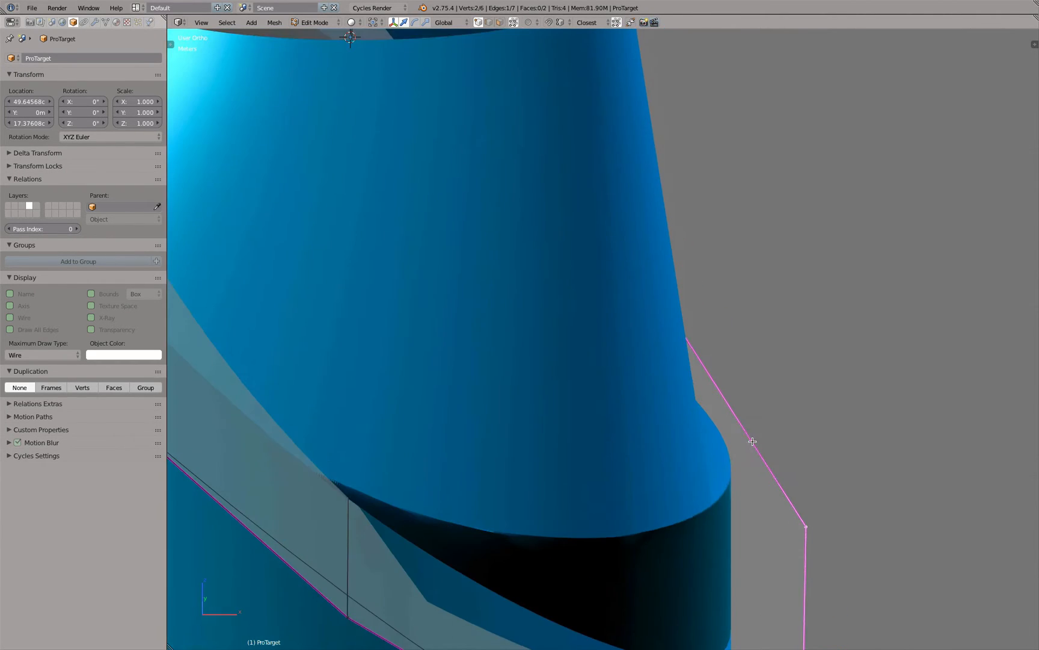
scroll(752, 438, "down", 4)
key("Tab")
Step: In front view, open the body copy's mesh and select the edge loop below the shoulder to examine the overlap
key("KP_1")
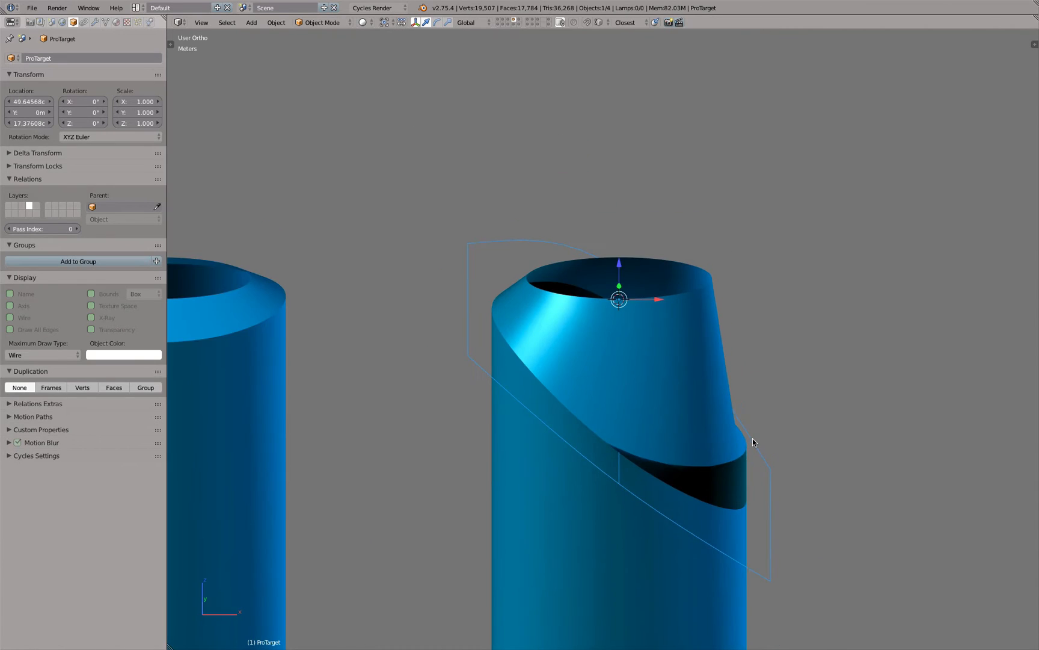
right_click(699, 313)
key("Tab")
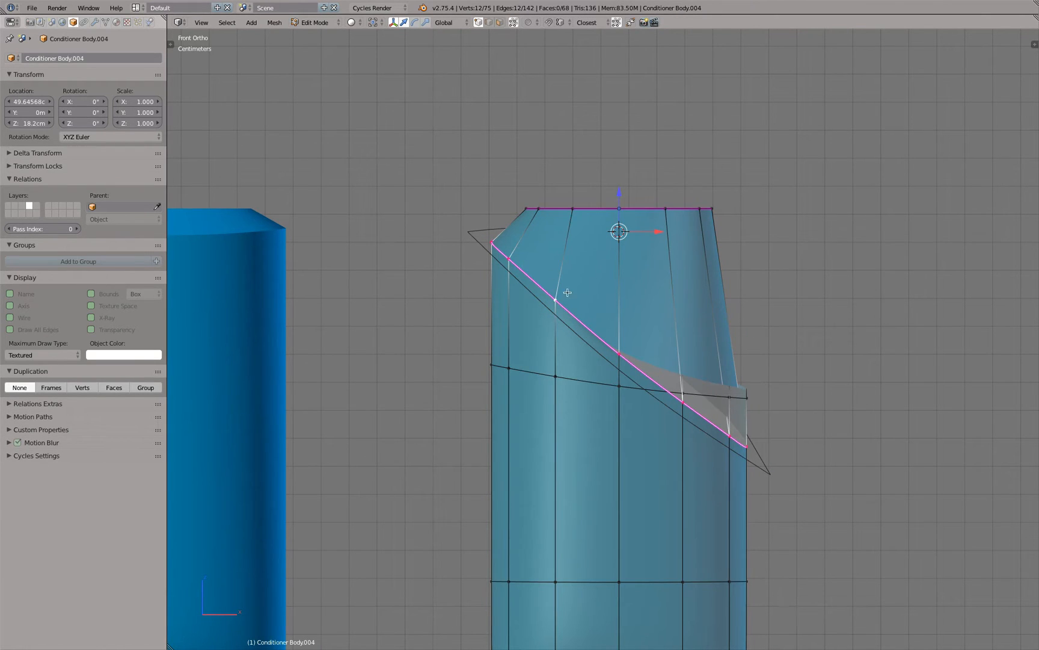
right_click(594, 385, "alt+shift")
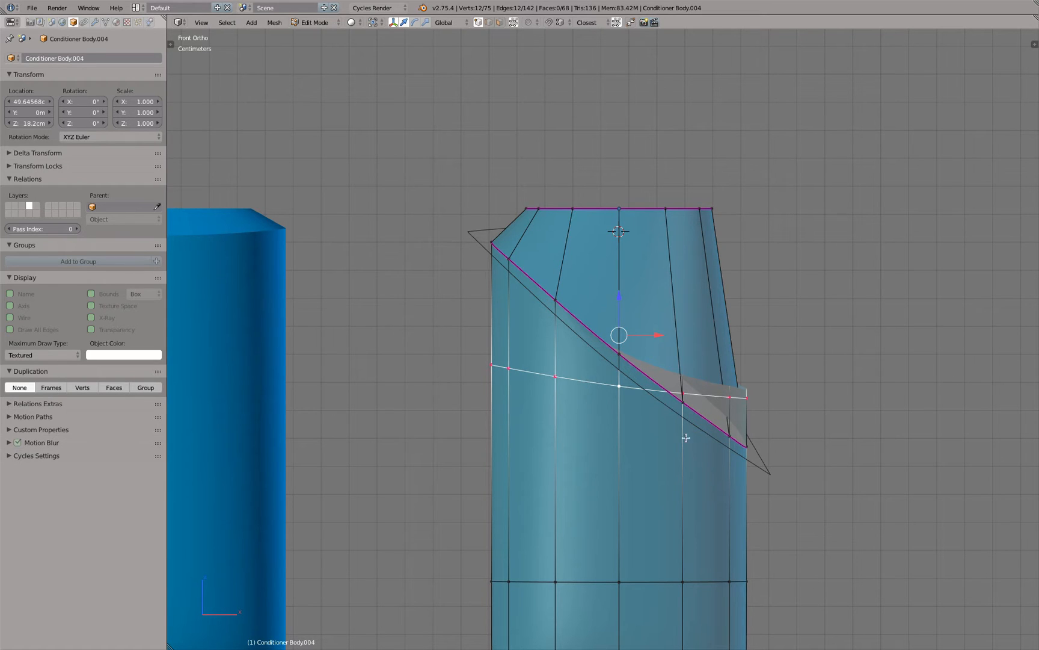
Step: Place the 3D cursor beside the +X end of the lower edge loop and select the ProTarget plane in Object Mode
key("Tab")
key("Tab")
left_click(748, 397, "ctrl")
key("ctrl+z")
left_click(753, 398)
key("Tab")
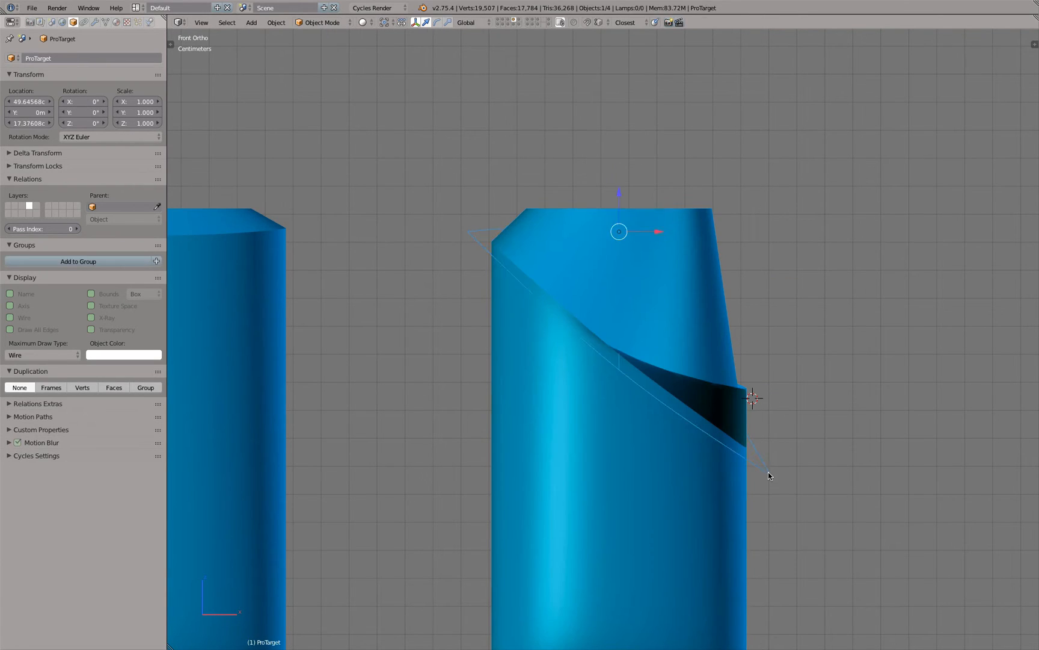
Step: Raise the ProTarget plane's two +X side vertices well up along Z, above the 3D cursor
right_click(768, 472)
key("Tab")
key("g")
key("z")
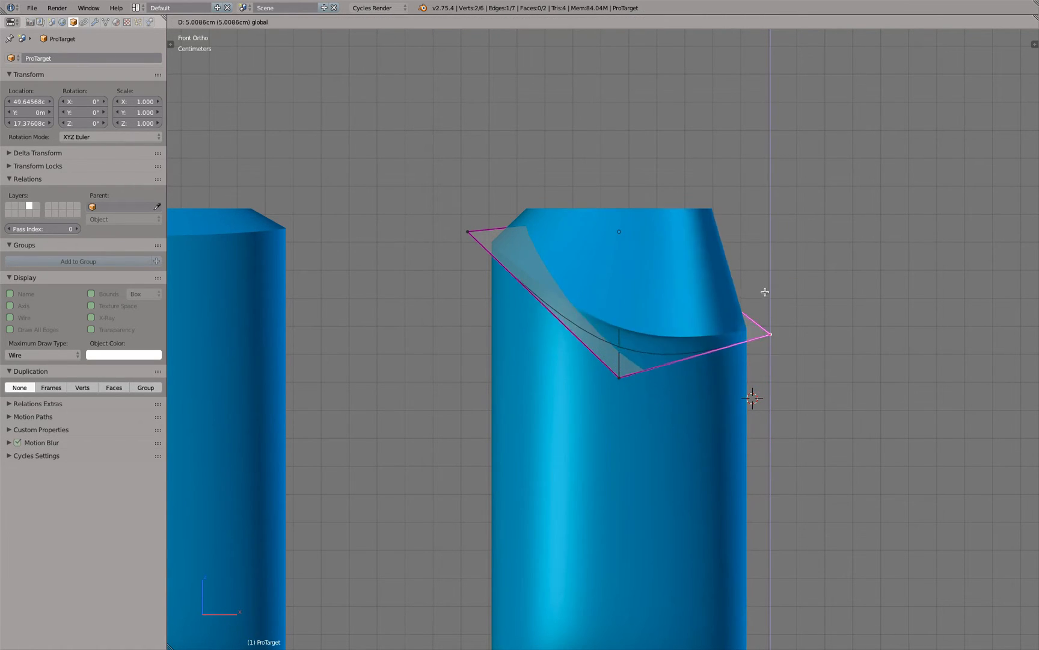
left_click(763, 279)
middle_click_drag(763, 278, 698, 372)
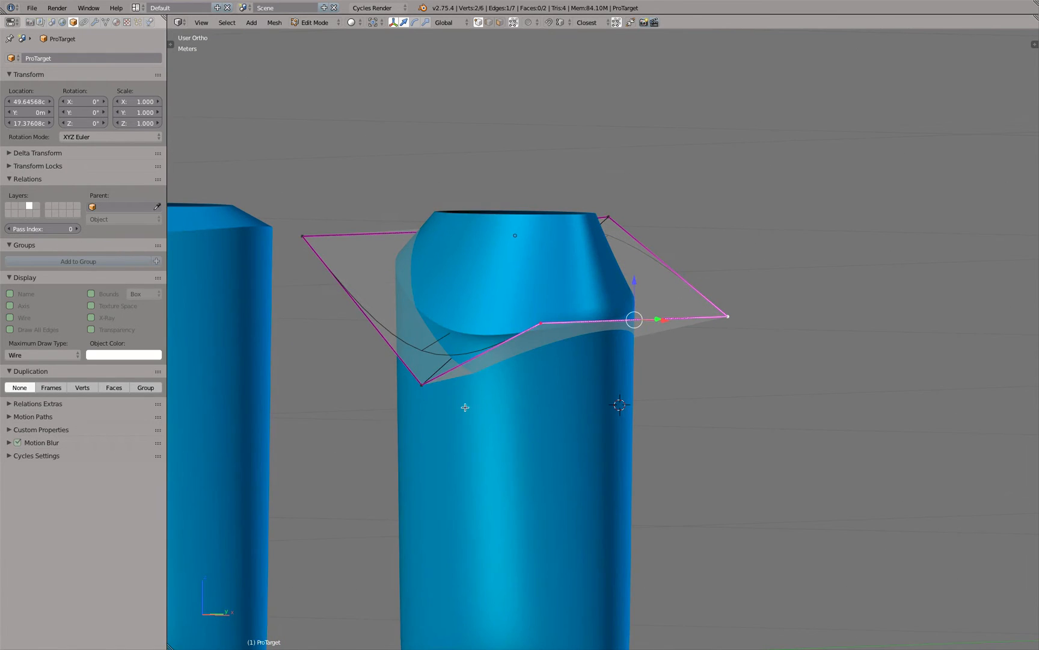
Step: Raise ProTarget's front middle vertex about 1.35 cm along Z and inspect the projected shoulder in Object Mode
right_click(423, 384)
left_click_drag(424, 346, 425, 292)
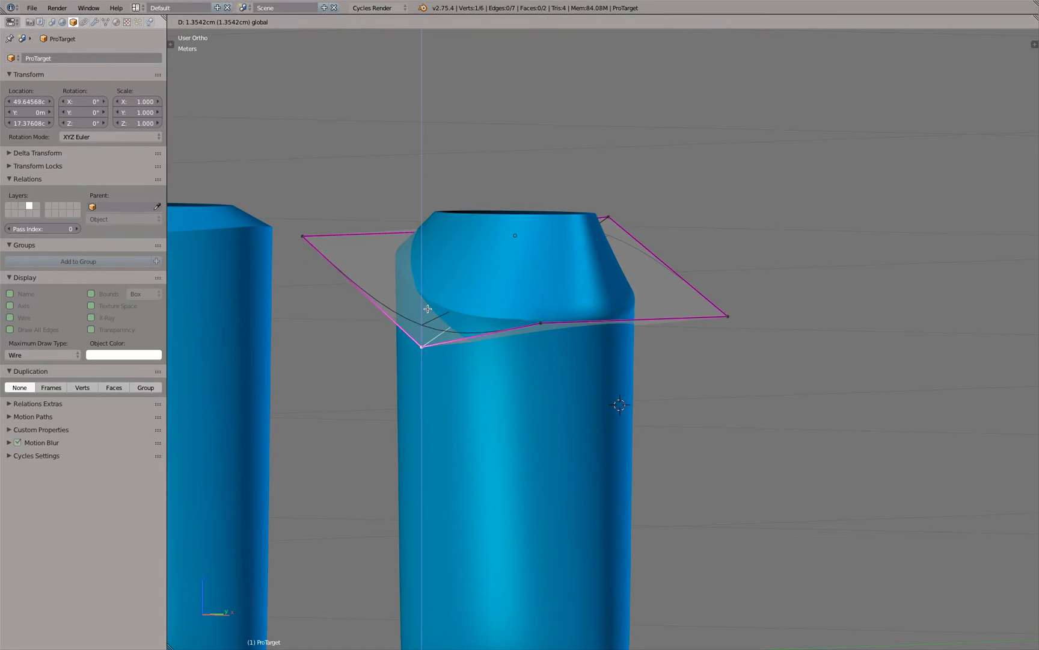
key("Tab")
middle_click_drag(584, 351, 626, 302)
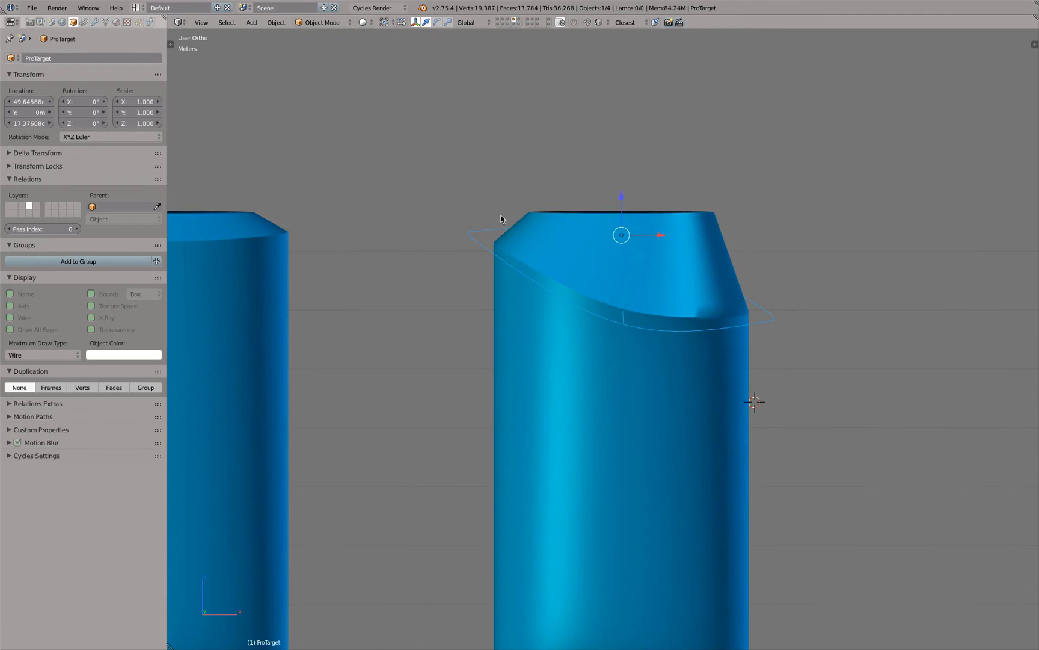
middle_click_drag(745, 307, 696, 313)
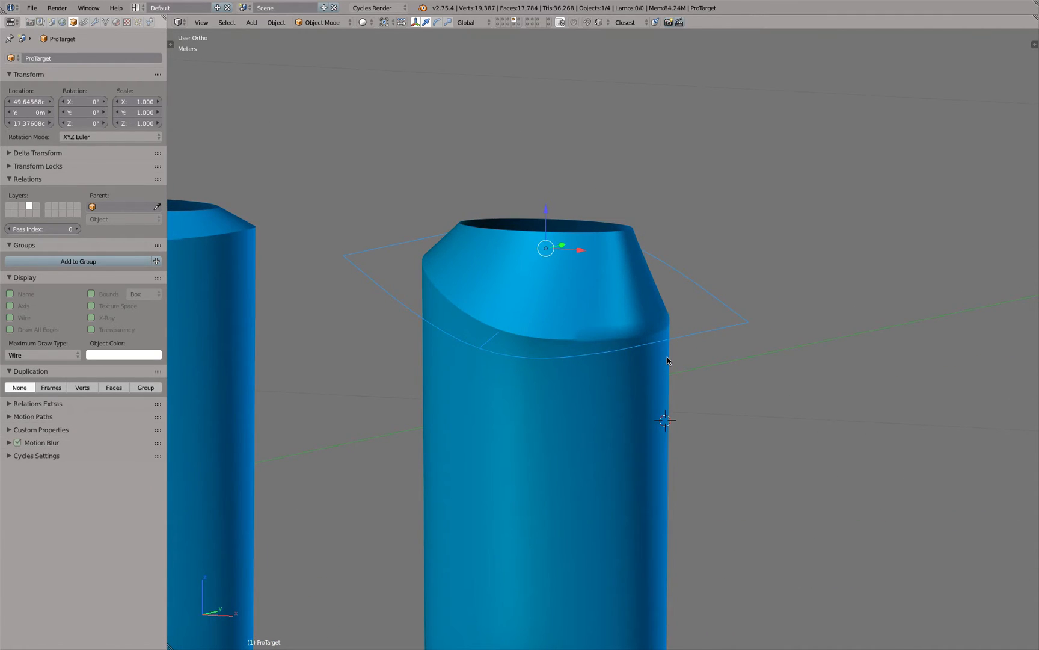
Step: In front wireframe view, flatten all of ProTarget's vertices by scaling them to 0 along Z
key("KP_1")
key("Tab")
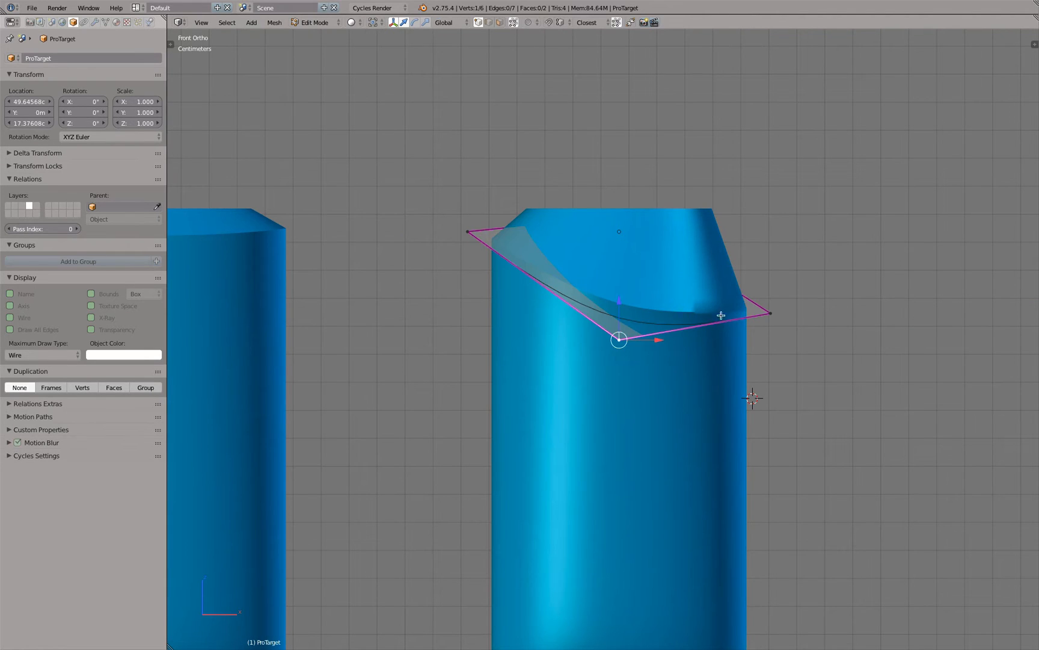
key("z")
key("a")
key("a")
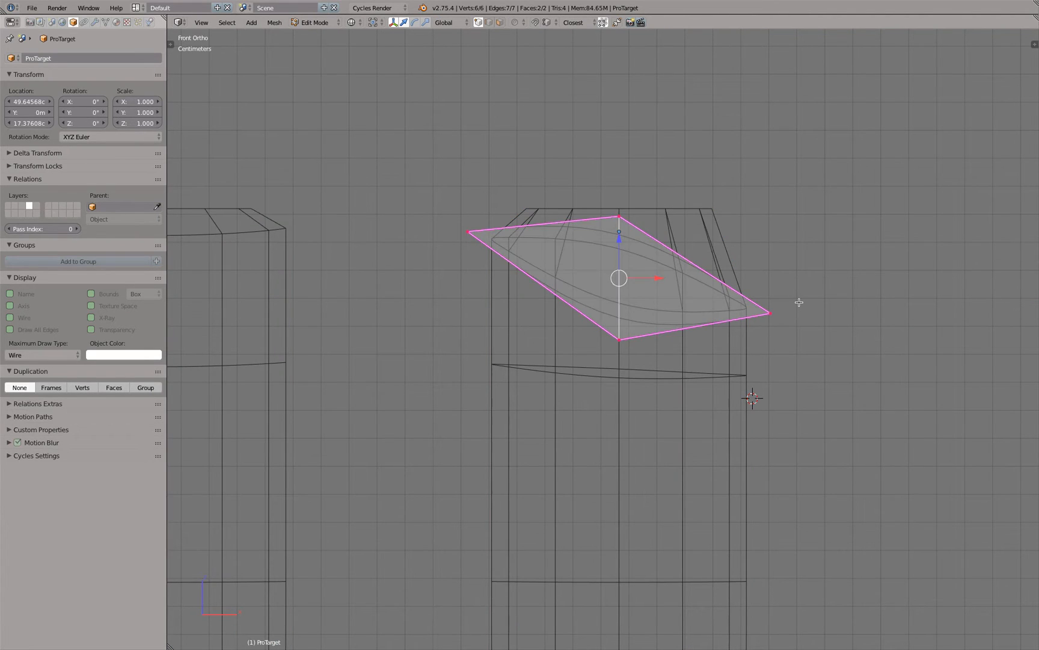
key("s")
key("z")
key("0")
key("Return")
key("a")
Step: Raise ProTarget's -X and +X end vertices together along Z into a shallow V, then check the shaded shoulder in Object Mode
key("b")
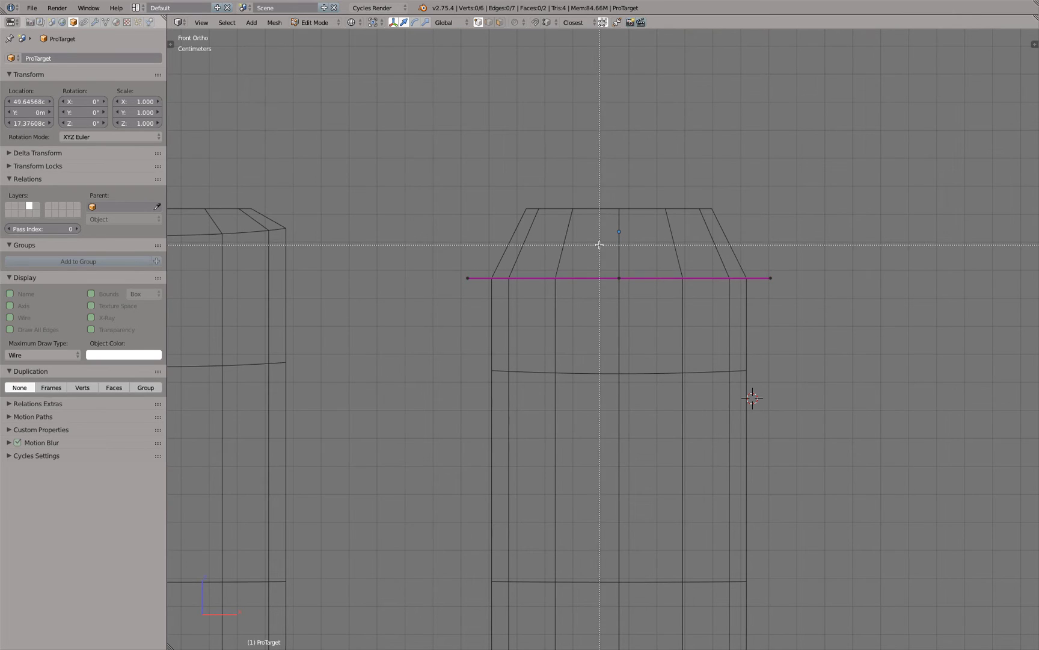
left_click_drag(456, 233, 484, 289)
key("b")
left_click_drag(755, 236, 785, 294)
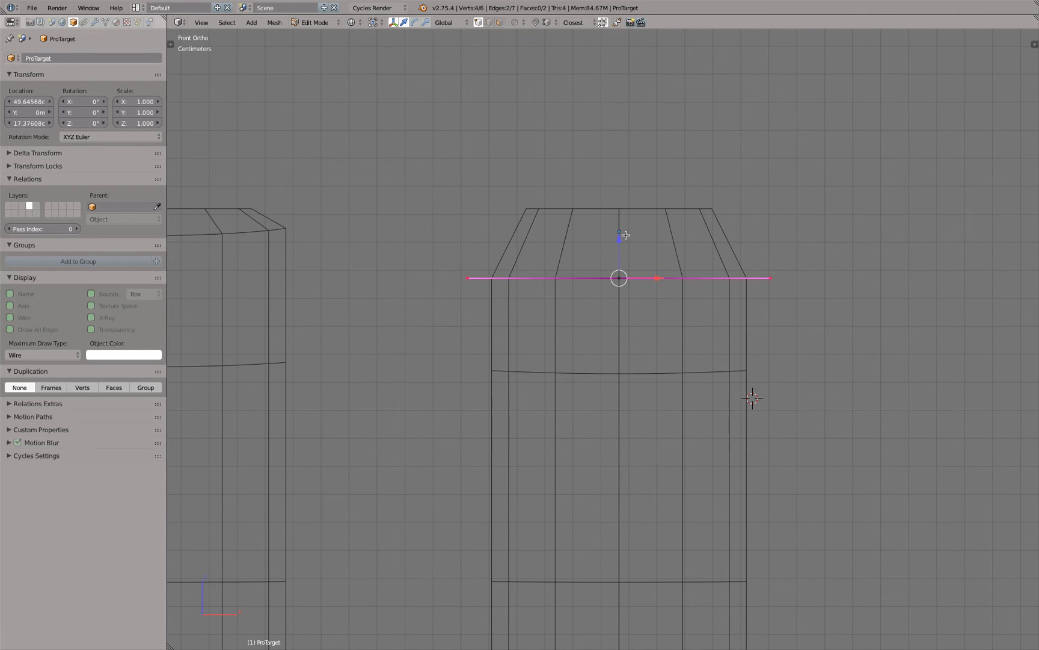
left_click_drag(620, 236, 620, 198)
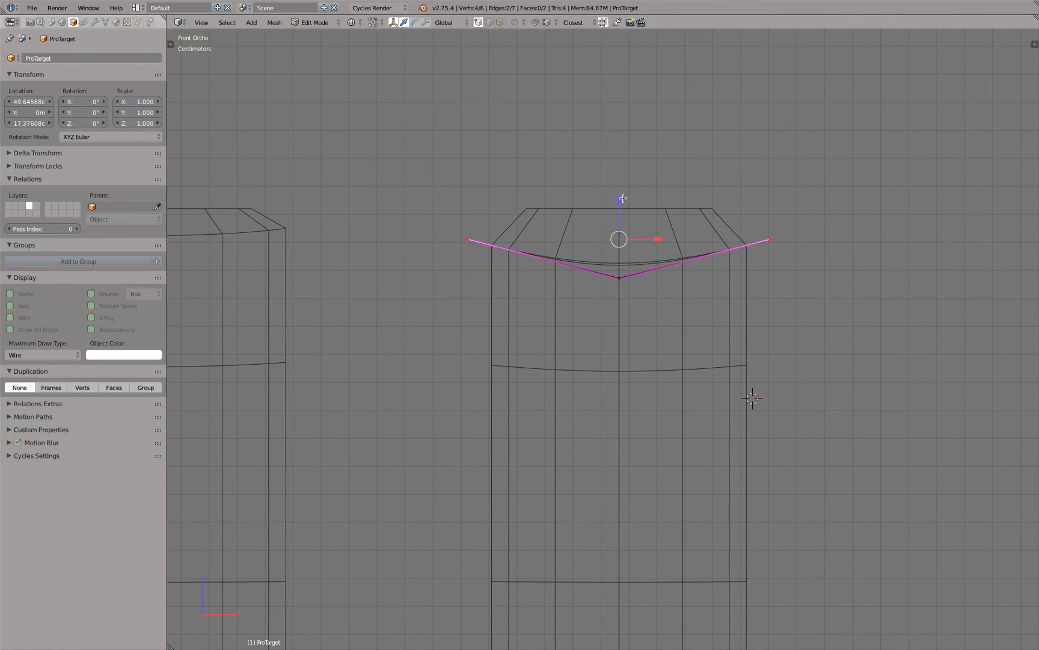
key("Tab")
key("z")
middle_click_drag(638, 188, 637, 191)
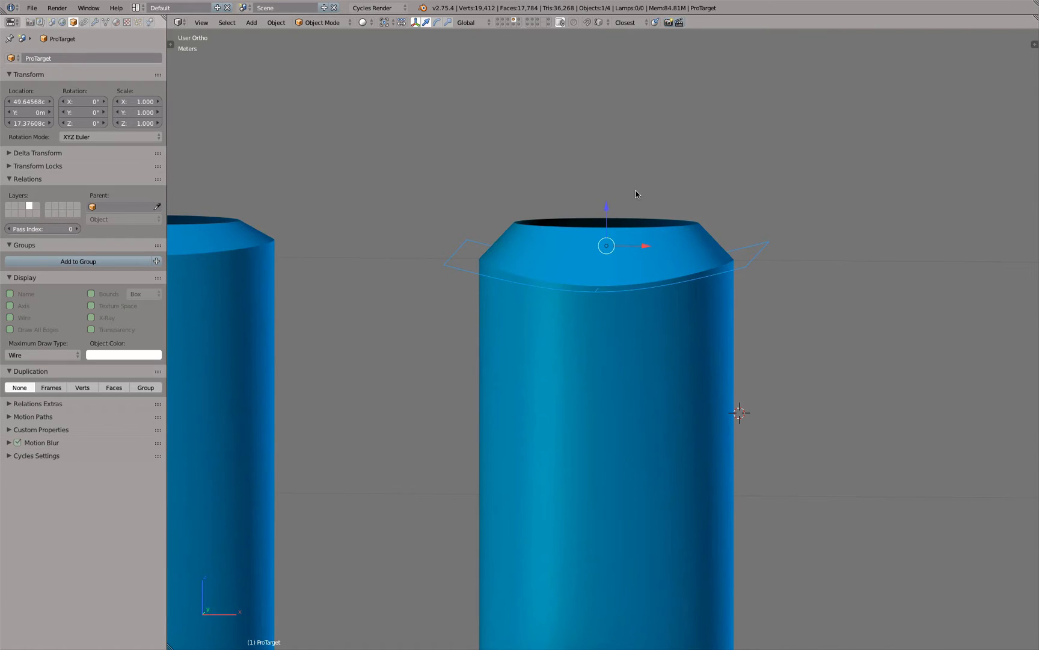
Step: Duplicate ProTarget in place and bevel the copy's middle edge with one segment into a wide flat central face
key("shift+d")
key("Escape")
key("Tab")
key("z")
key("ctrl+i")
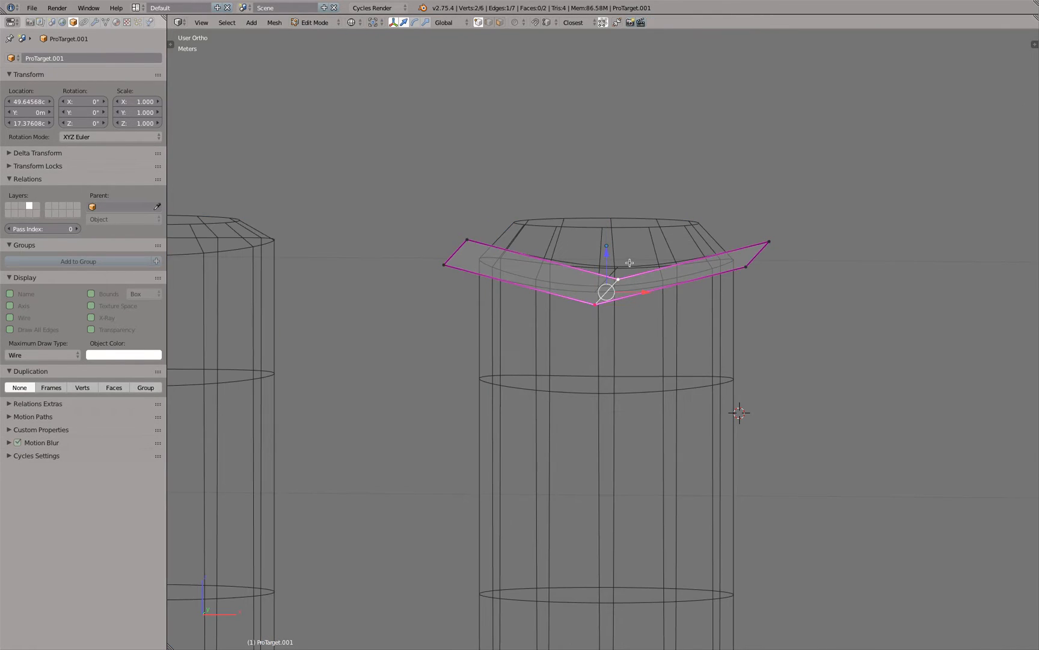
key("ctrl+b")
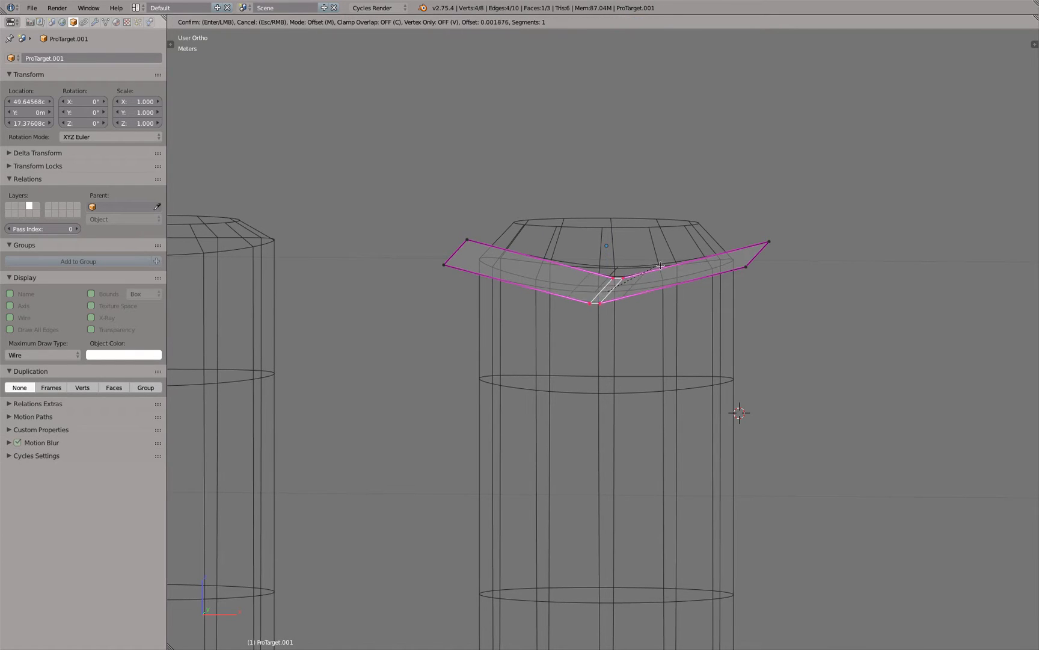
left_click(614, 293)
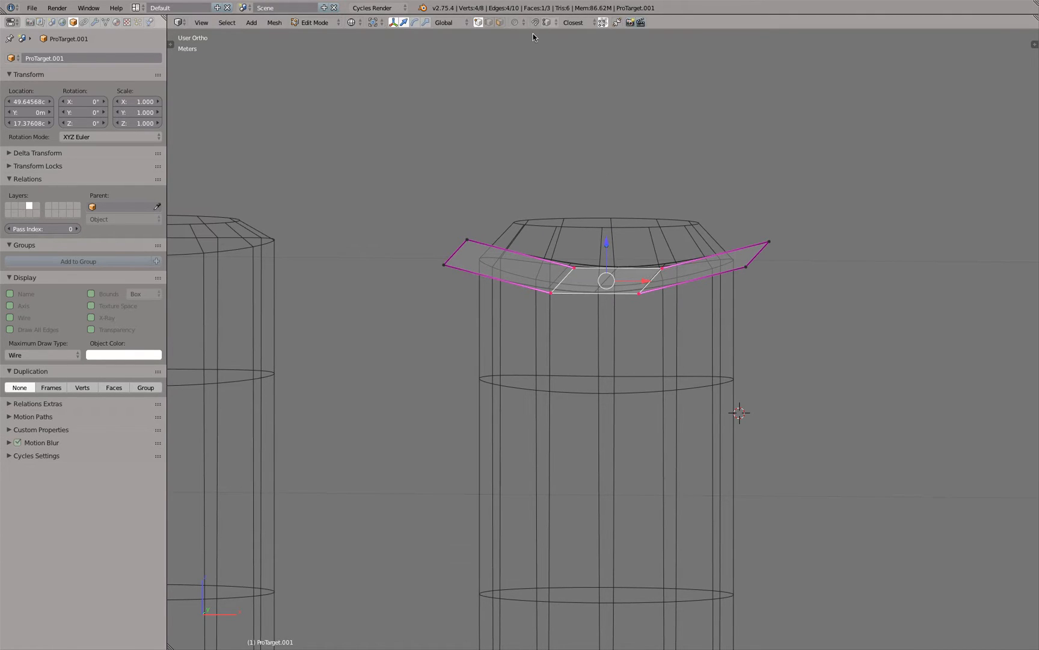
Step: Crease the two long edges of the ProTarget.001 plane's middle face with a value of 1
left_click(491, 24)
key("a")
right_click(600, 270)
right_click(594, 304, "shift")
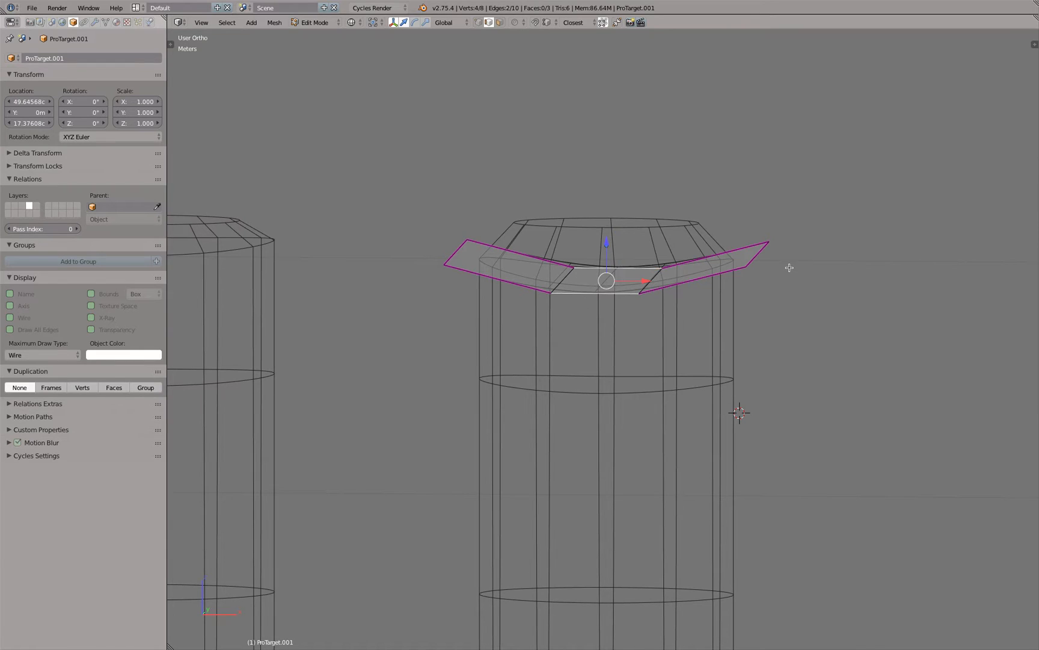
key("shift+e")
type("1")
key("Return")
key("Tab")
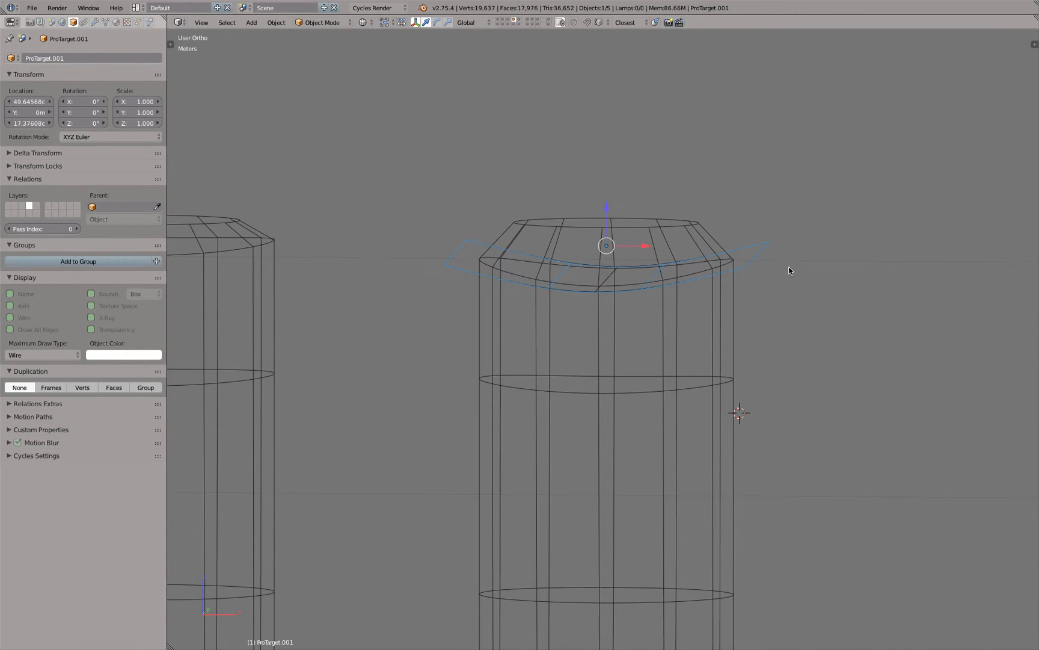
Step: Scale the middle face of the ProTarget.001 plane along X to about twice its width and return to solid shading
key("KP_1")
key("Tab")
key("KP_2")
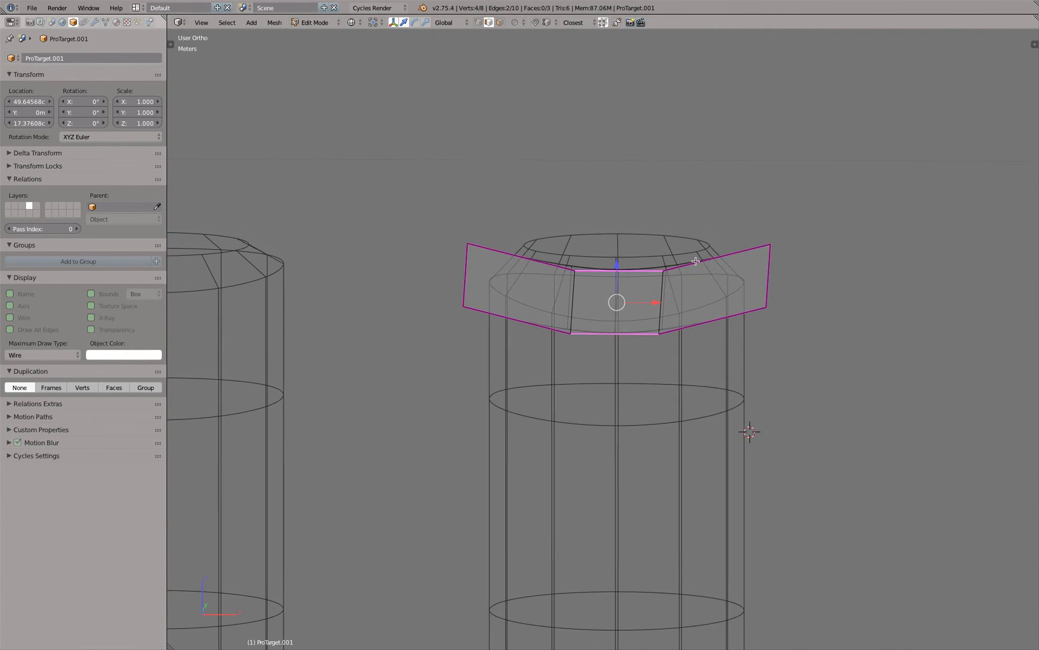
key("s")
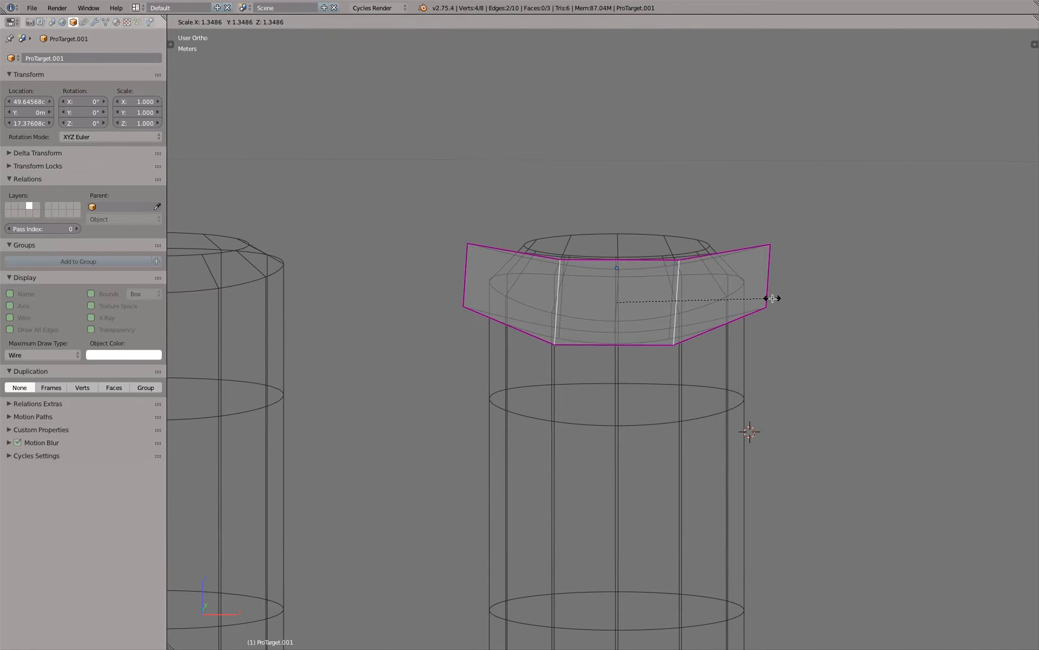
key("x")
left_click(854, 308)
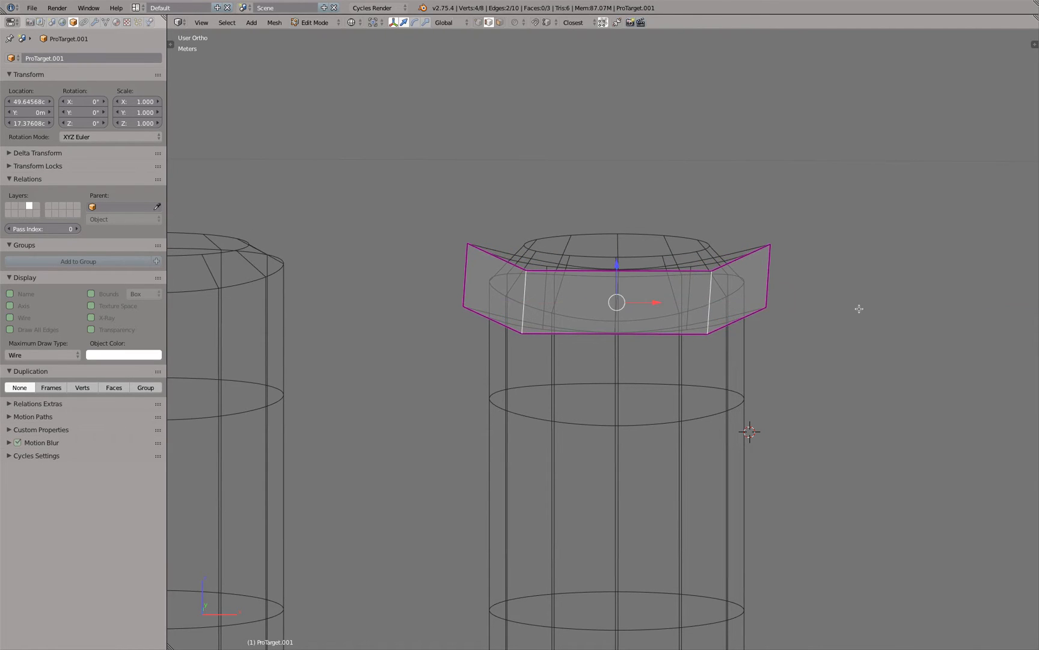
key("Tab")
key("KP_1")
key("z")
middle_click_drag(841, 277, 780, 218)
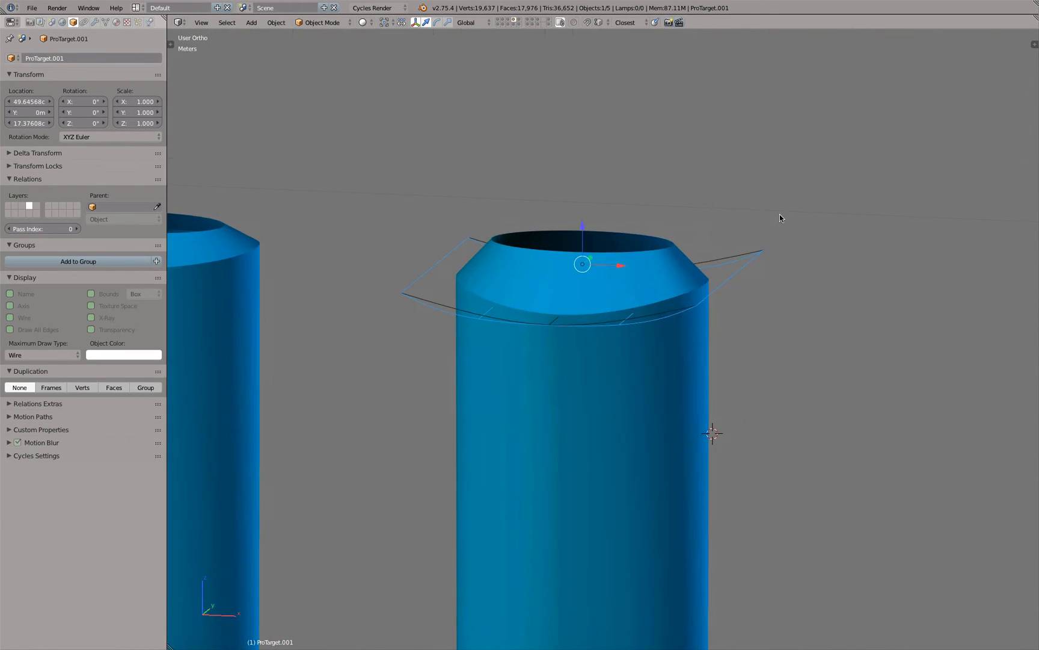
Step: Rename the curved target plane to "ProTarget 2"
left_click(101, 57)
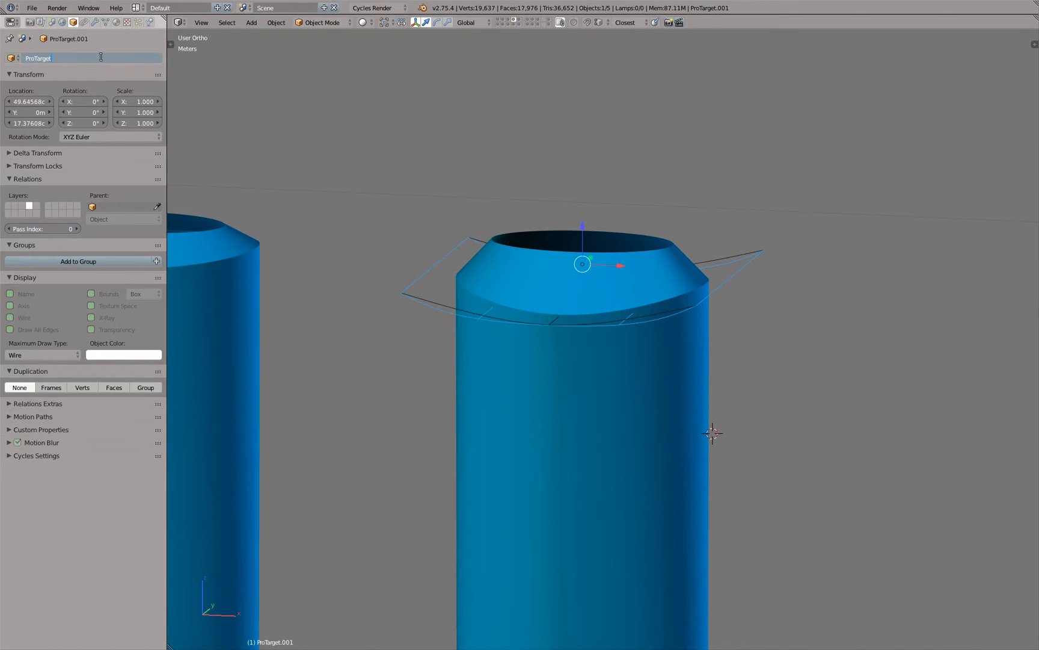
type("2")
key("Return")
Step: Set the Shrinkwrap modifier's target on the conditioner body beside the curved plane to ProTarget 2
right_click(499, 528)
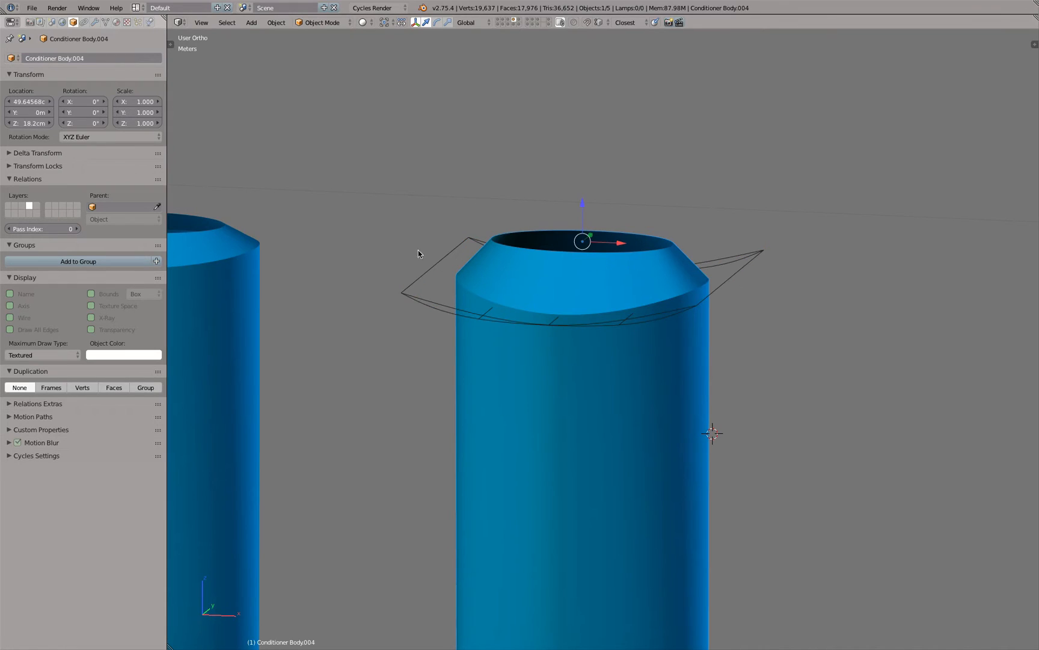
left_click(96, 21)
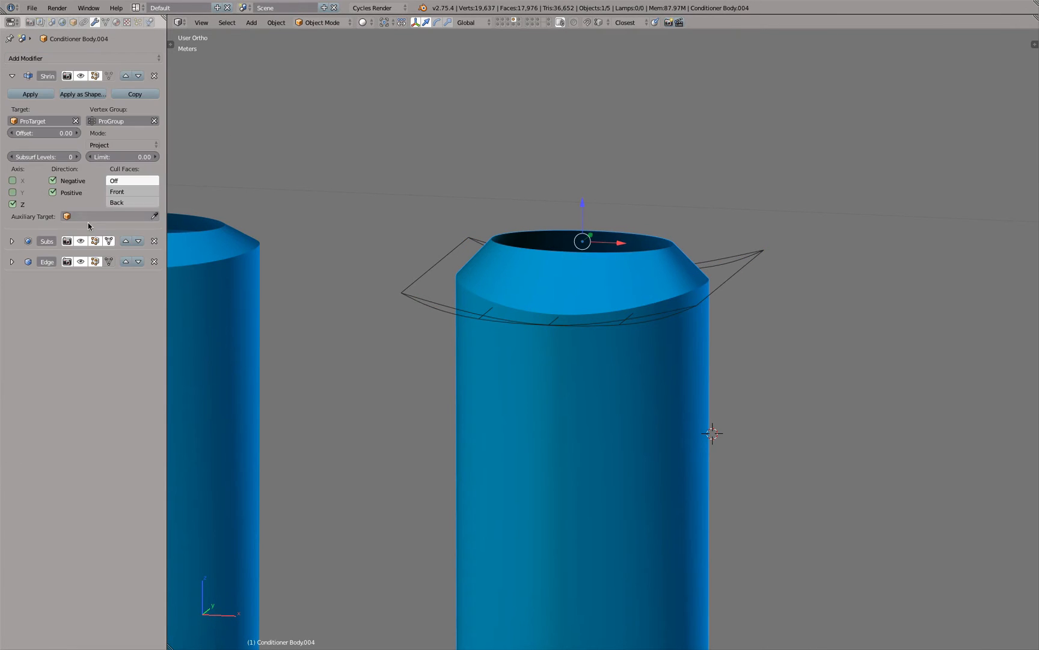
left_click(63, 122)
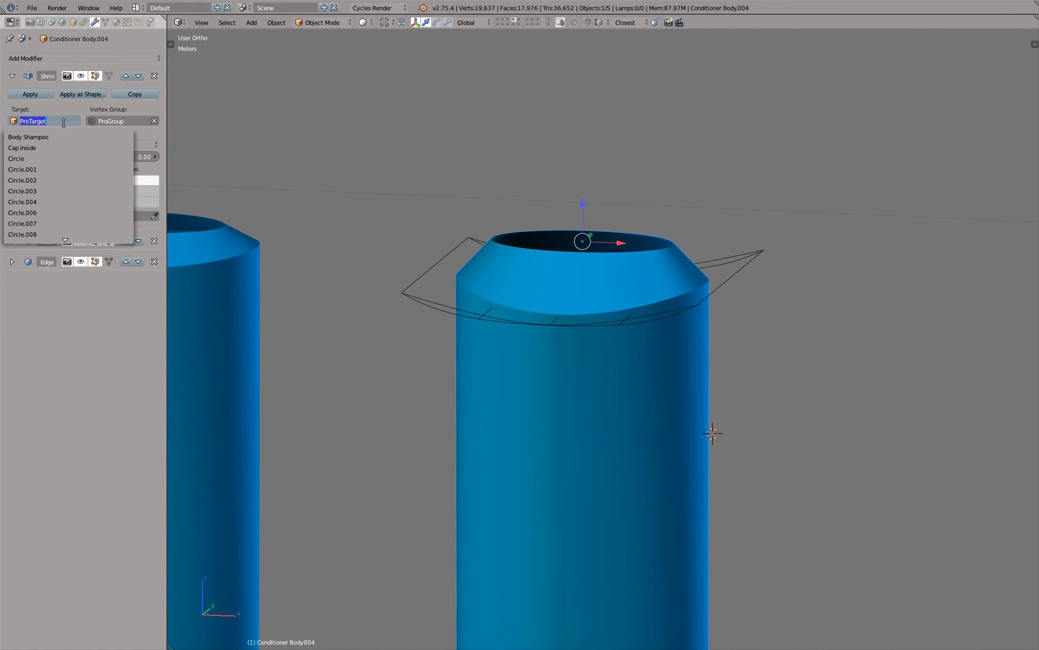
type("ProTarget 2")
key("Return")
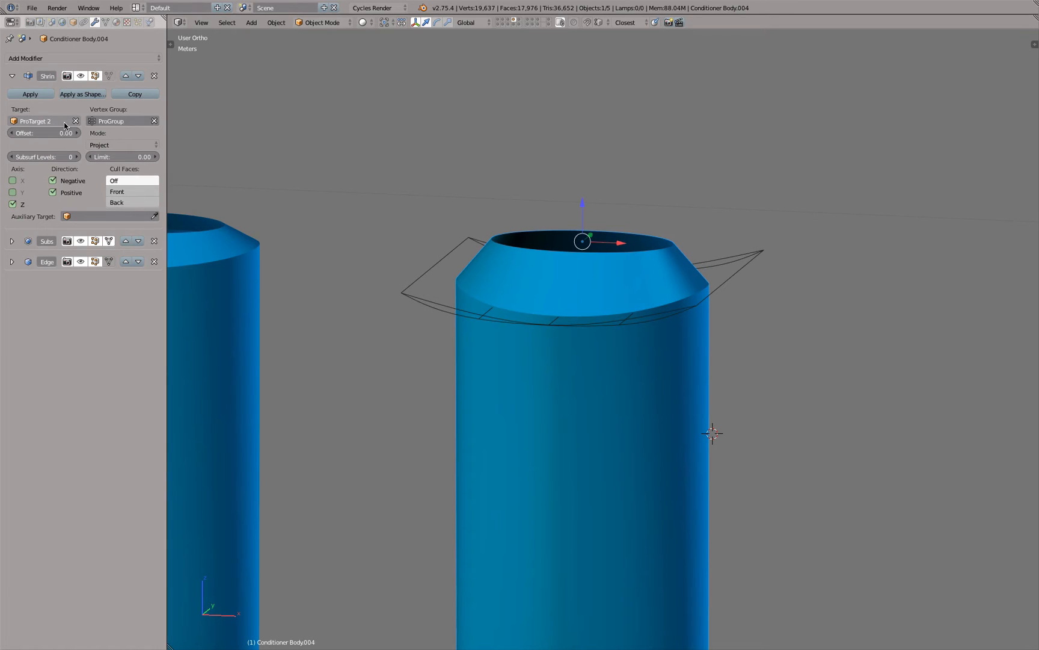
Step: Switch the Shrinkwrap modifier's target back to ProTarget
left_click(63, 122)
type("ProTarget")
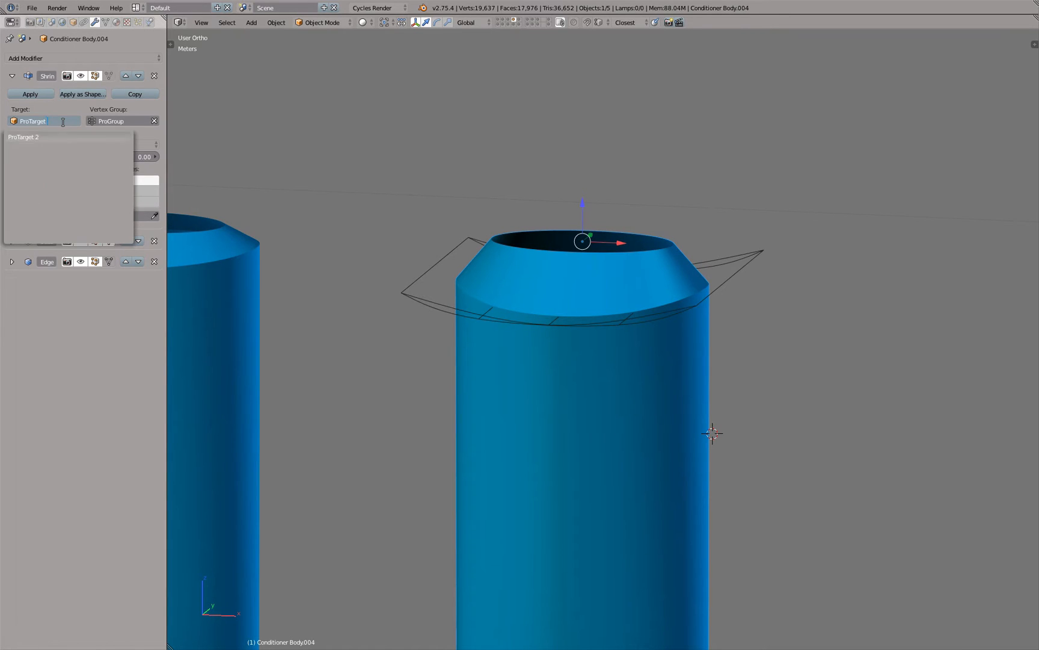
key("Return")
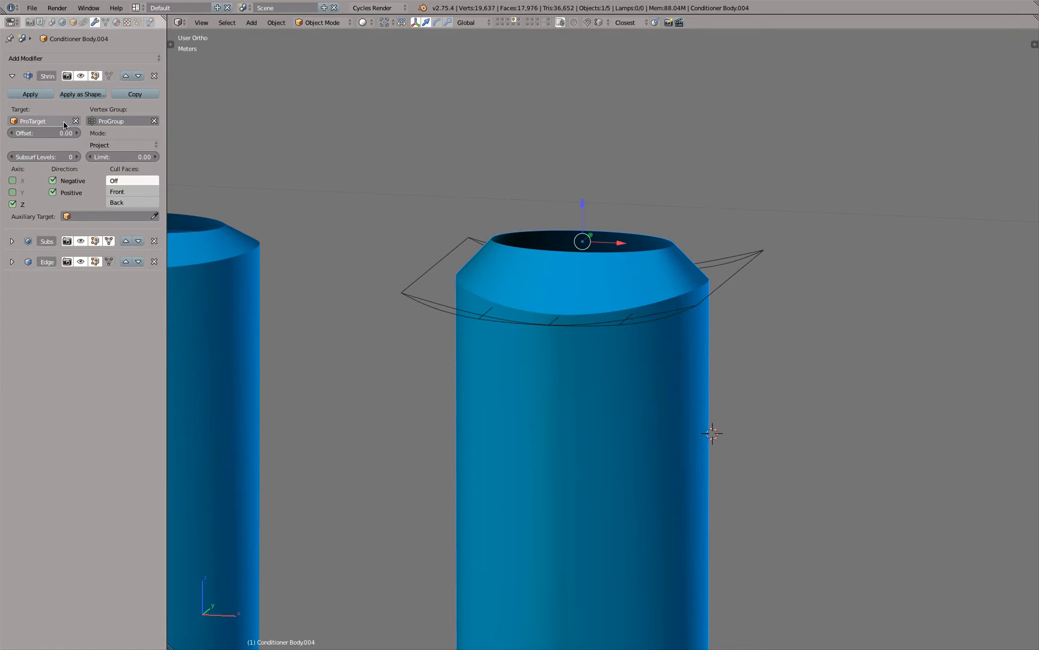
Step: Duplicate the shrinkwrapped conditioner body in place and remove the Shrinkwrap modifier from the copy
key("KP_1")
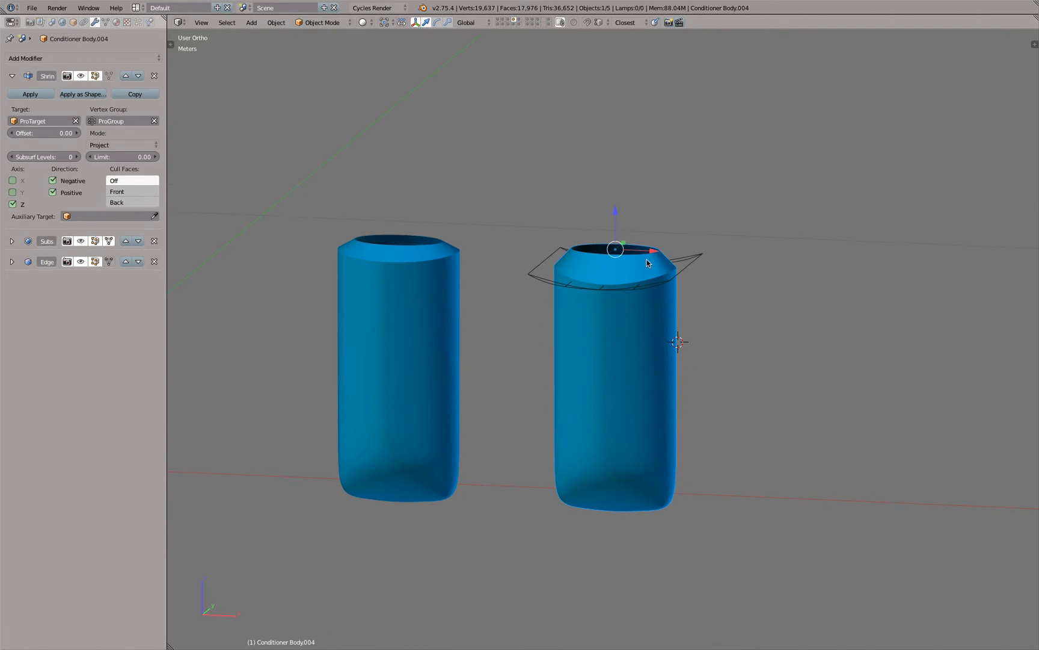
middle_click_drag(653, 260, 565, 253, "shift")
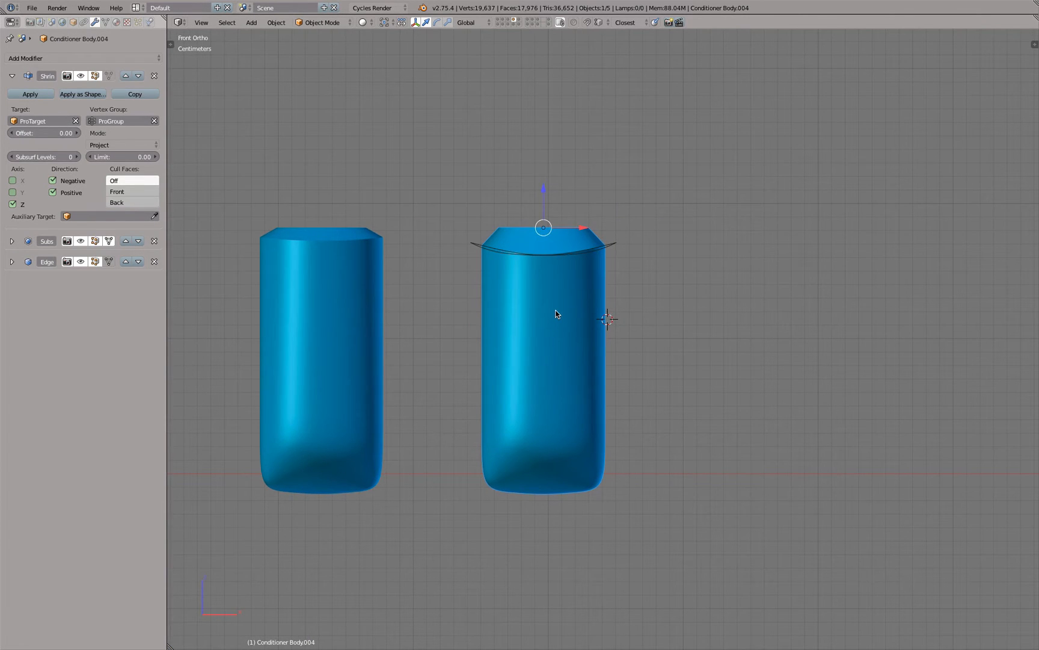
key("shift+d")
right_click(555, 309)
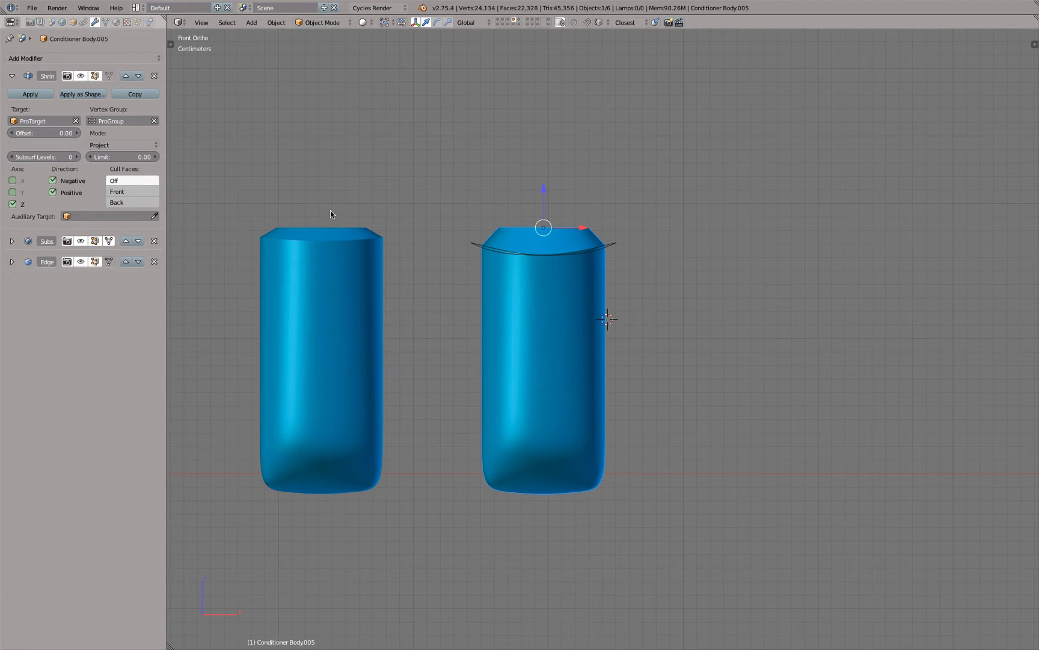
left_click(155, 76)
Step: Move the duplicated body along positive X until it stands clear of the shrinkwrapped one
key("g")
key("x")
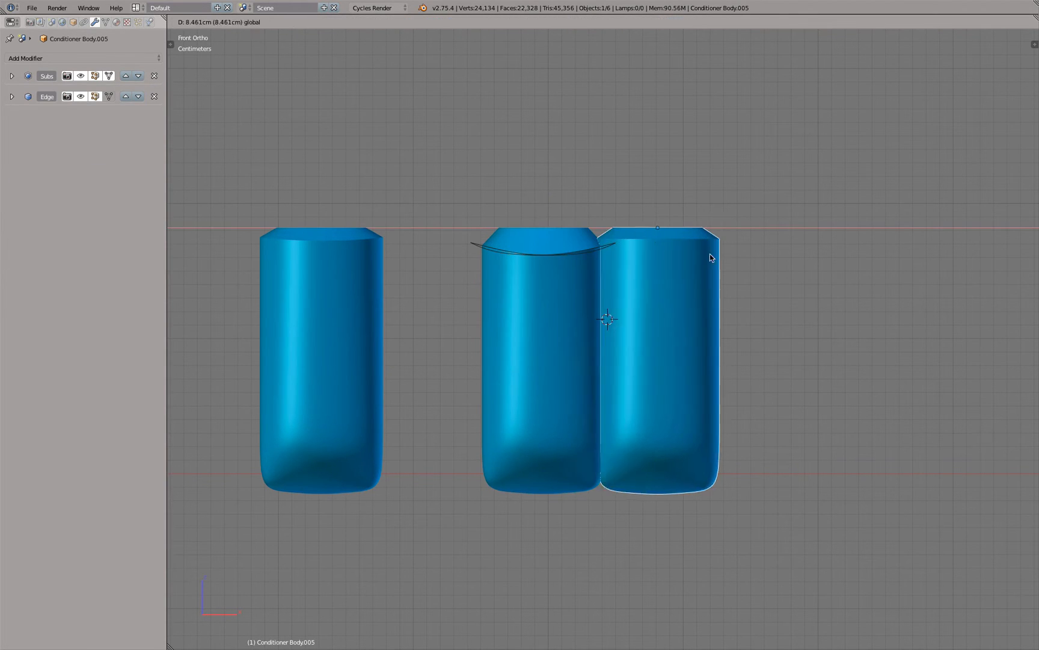
left_click(771, 268)
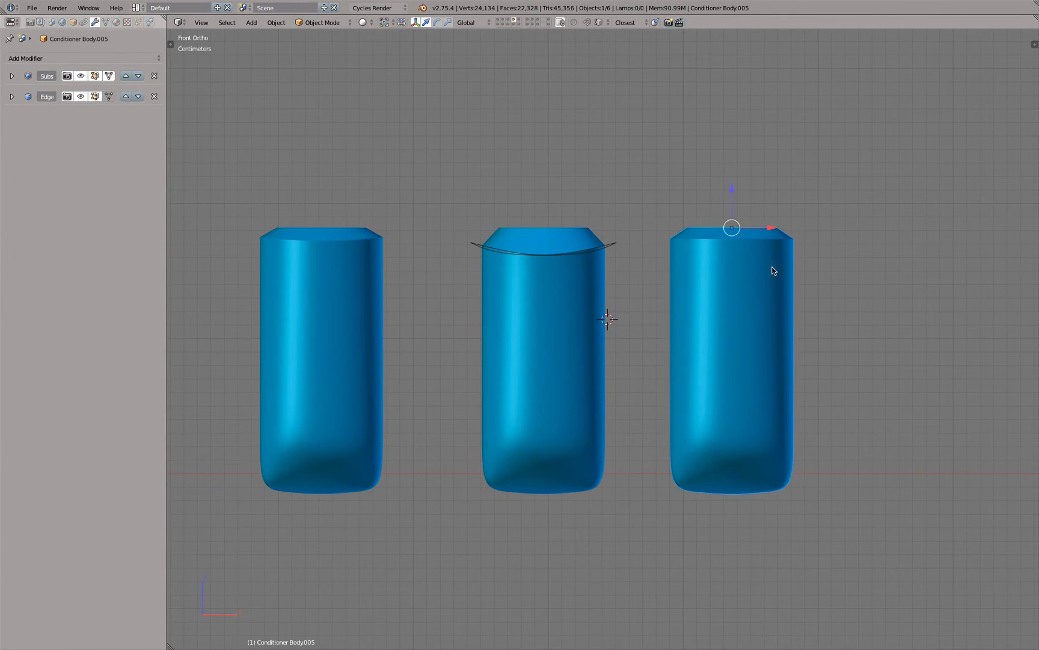
middle_click_drag(772, 269, 682, 271, "shift")
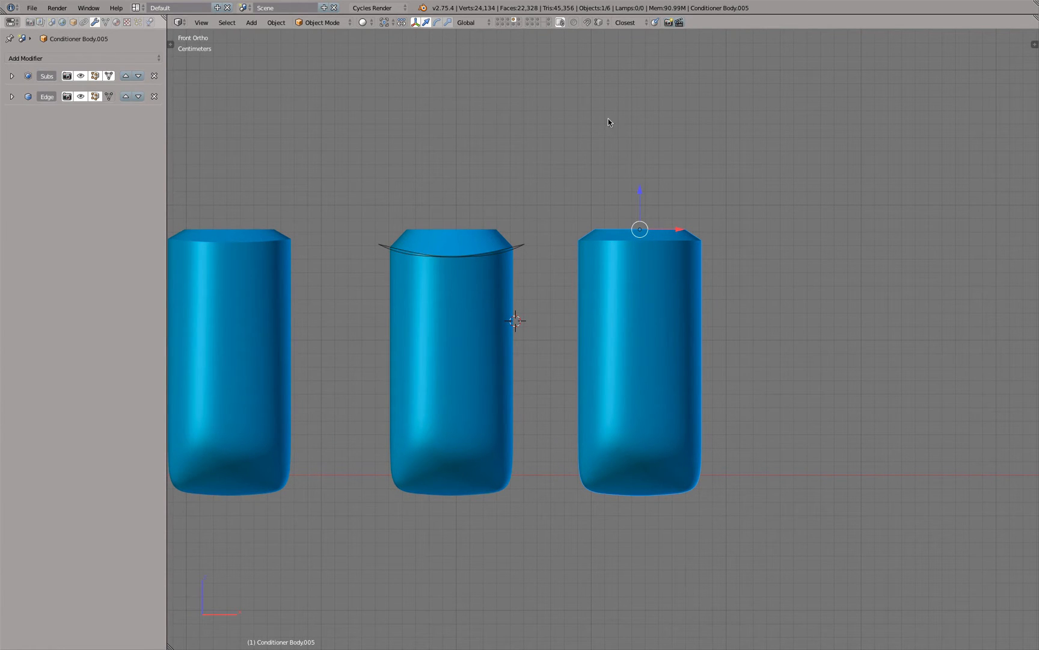
Step: Try moving the duplicated body with object-mode proportional editing enabled and Smooth falloff, varying the influence size
left_click(574, 23)
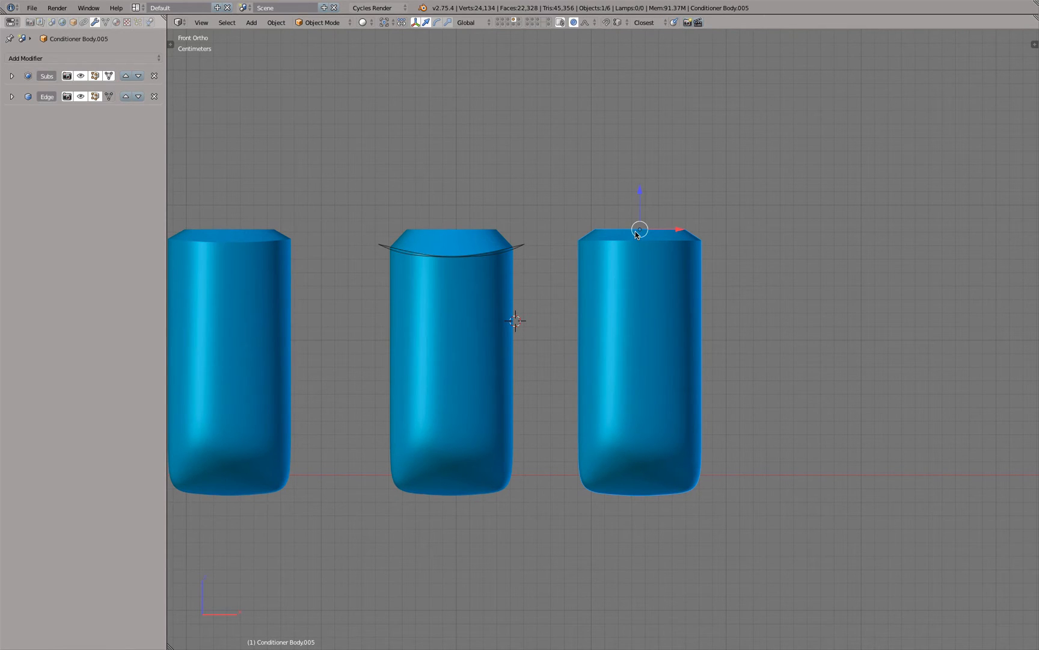
left_click_drag(635, 230, 818, 41)
scroll(633, 133, "up", 7)
scroll(634, 133, "up", 8)
scroll(633, 133, "down", 15)
scroll(640, 147, "up", 17)
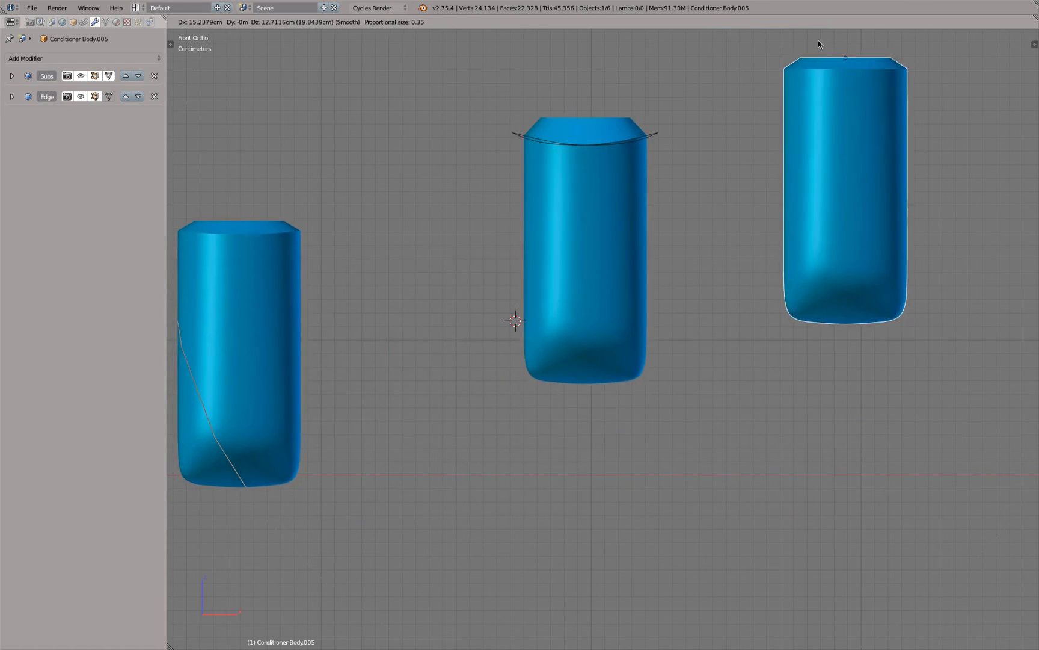
scroll(597, 199, "up", 8)
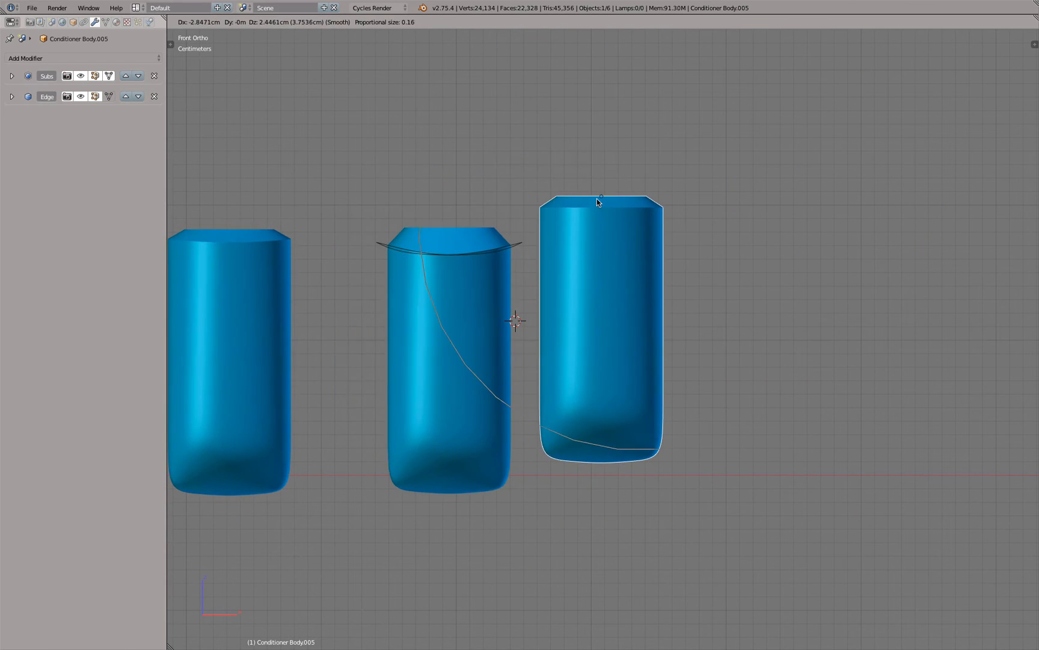
scroll(597, 198, "up", 3)
right_click(645, 203)
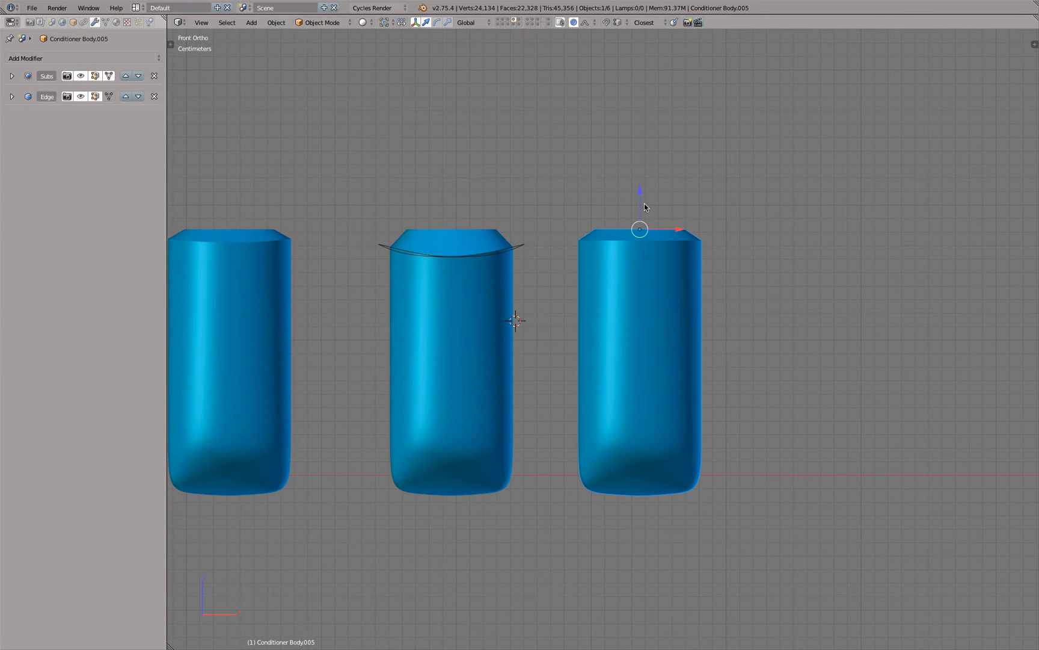
left_click(586, 23)
Step: Select the front and back centre vertices of the duplicated body's shoulder edge loop in Edit Mode
scroll(624, 212, "up", 5)
key("Tab")
scroll(623, 211, "down", 2)
scroll(652, 270, "up", 3)
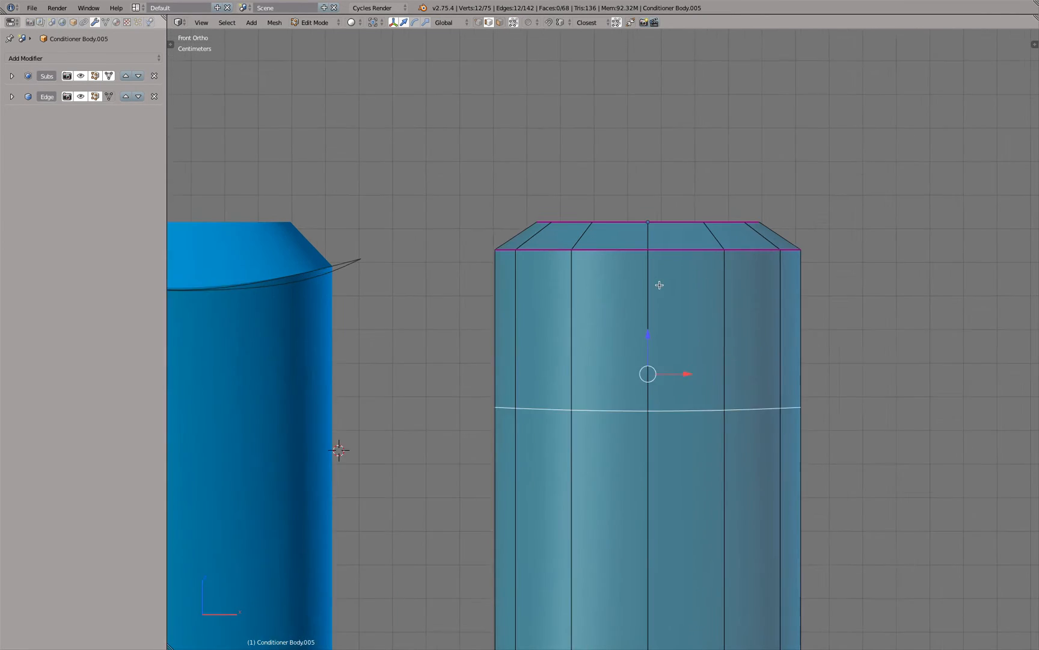
key("1")
middle_click_drag(579, 84, 587, 356)
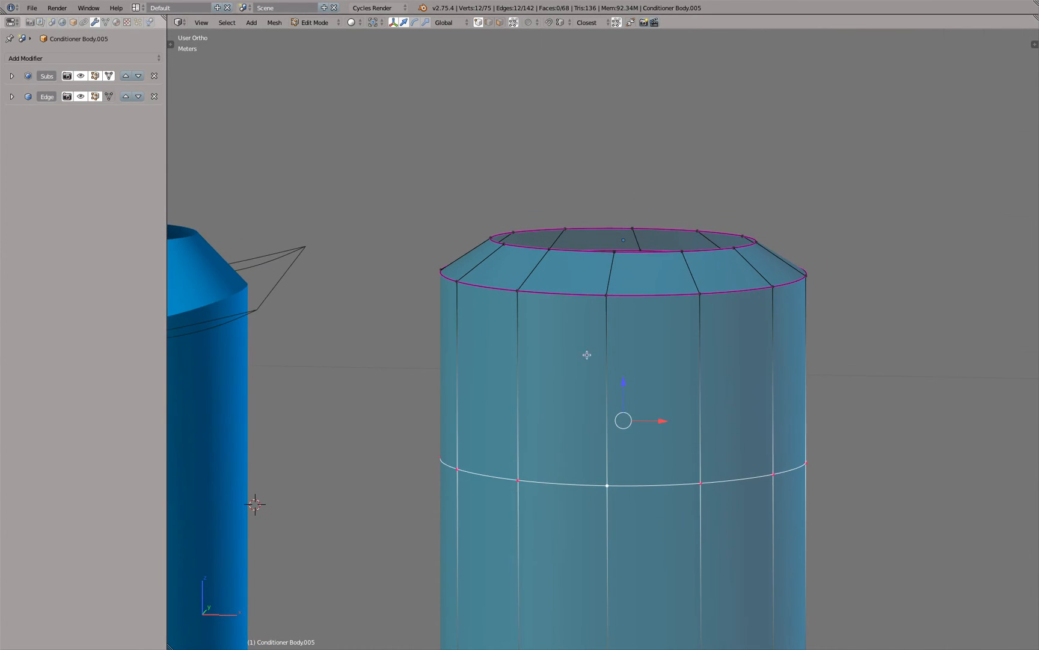
right_click(611, 293)
middle_click_drag(631, 281, 631, 307)
right_click(640, 268, "shift")
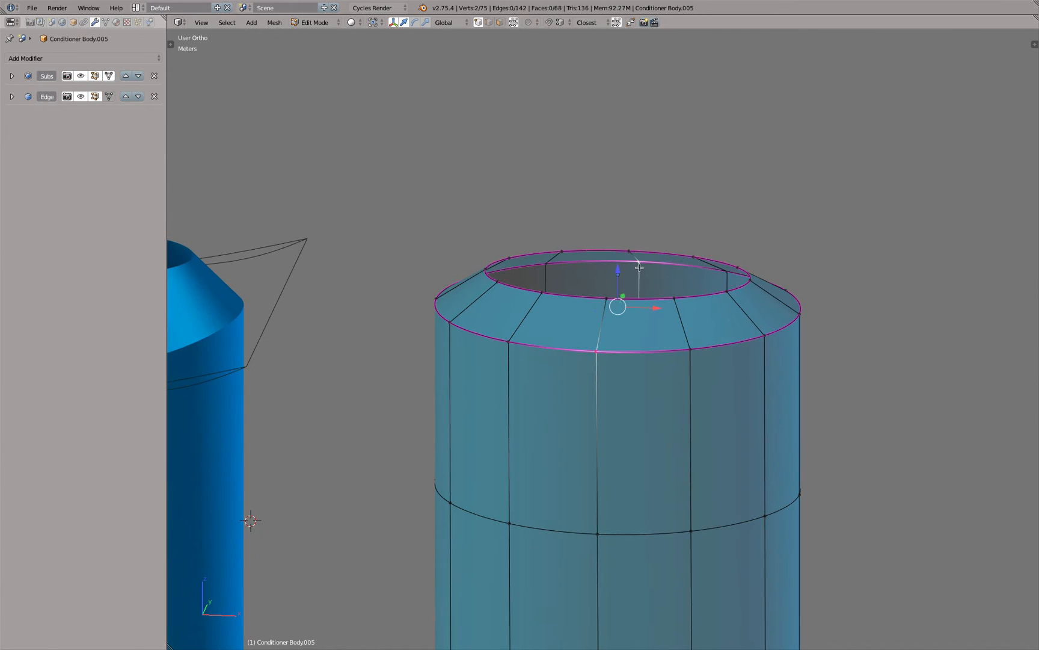
key("KP_1")
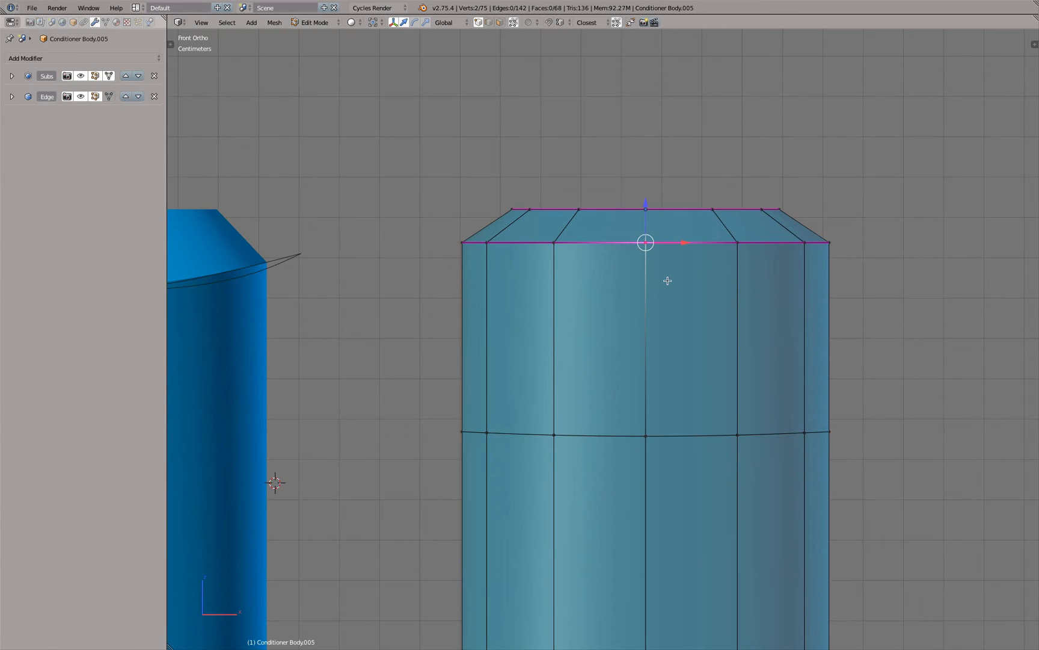
key("g")
key("z")
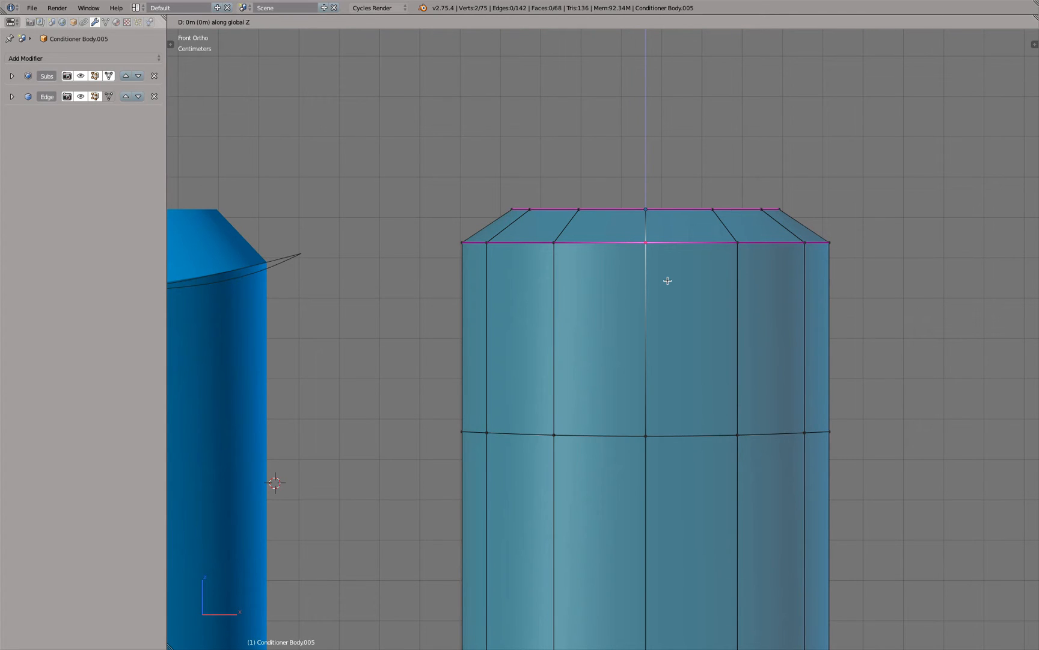
right_click(666, 345)
Step: Enable proportional editing for the mesh and try lowering the two selected vertices along Z with Smooth falloff
left_click(529, 23)
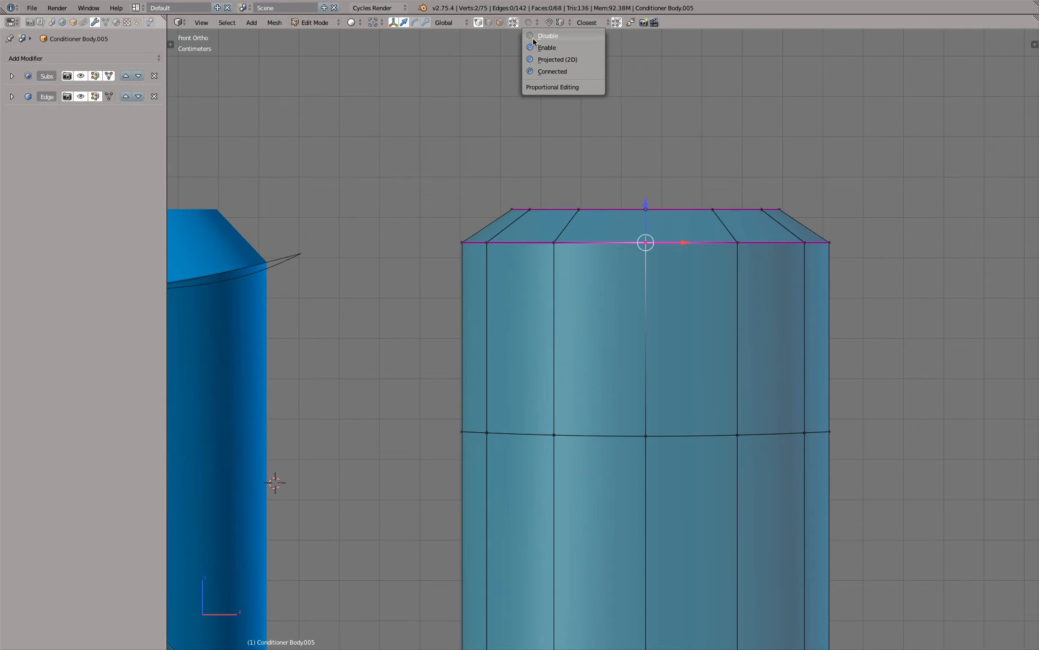
left_click(572, 50)
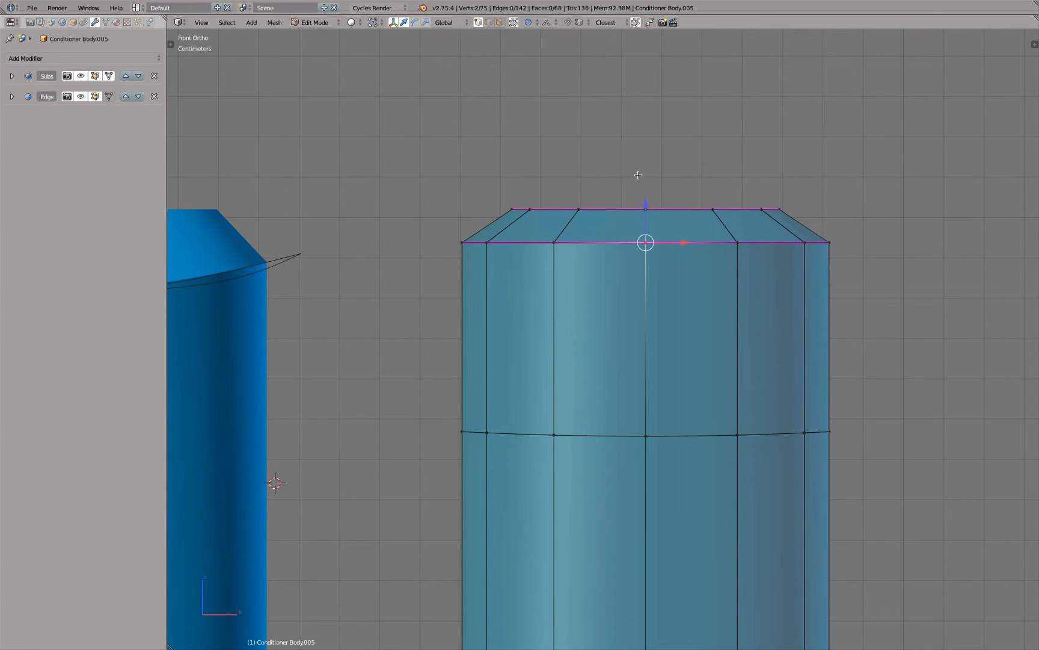
key("g")
key("z")
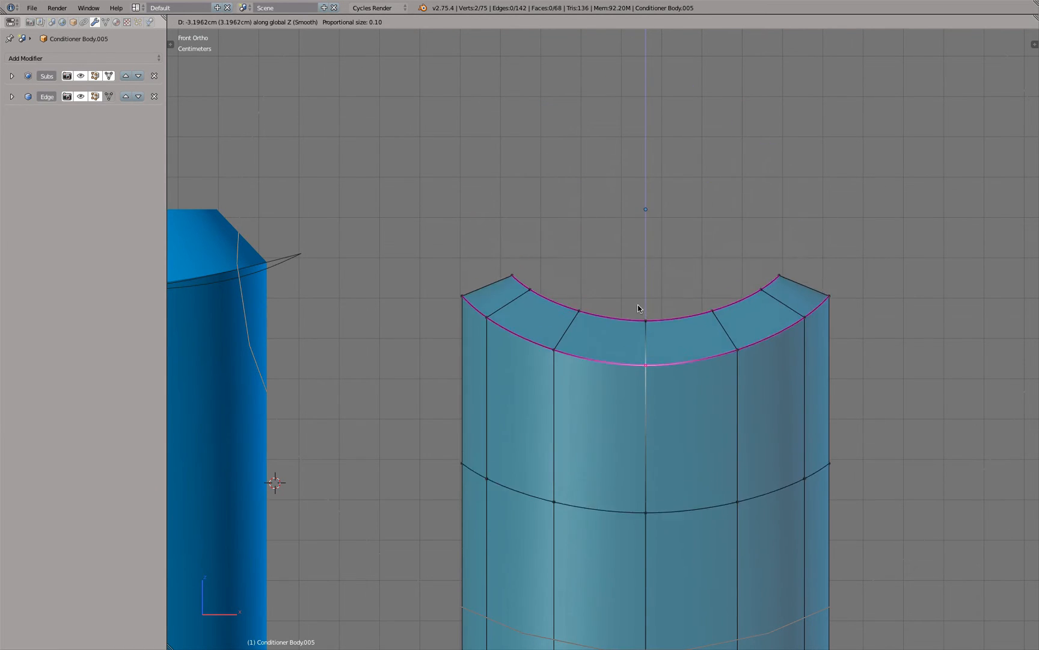
right_click(621, 201)
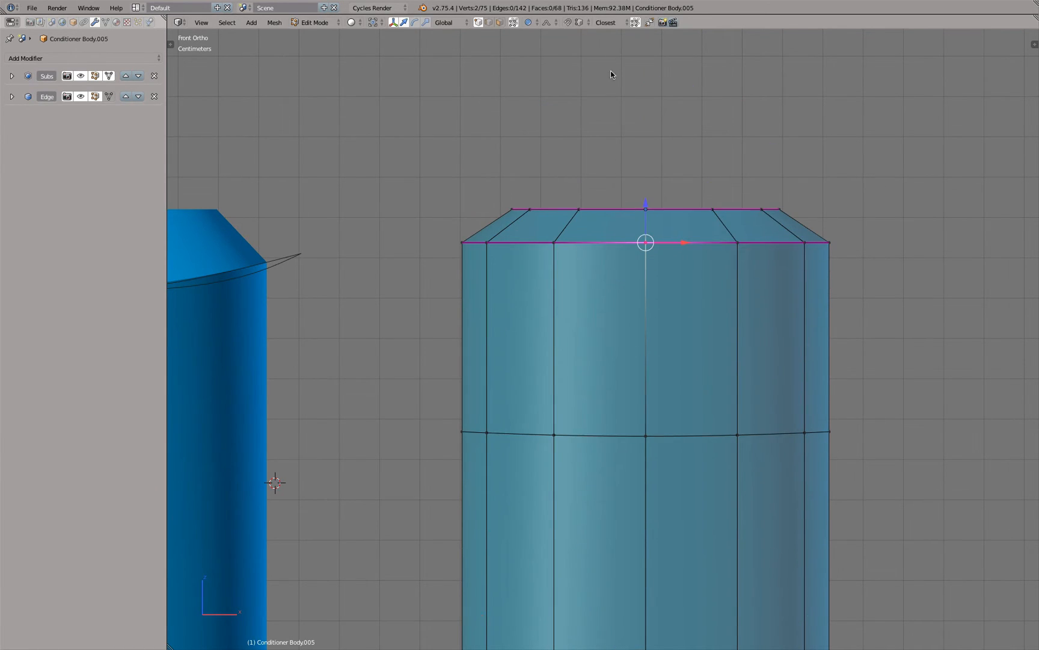
Step: Set the proportional editing falloff to Random and try lowering the two shoulder vertices along Z
left_click(546, 23)
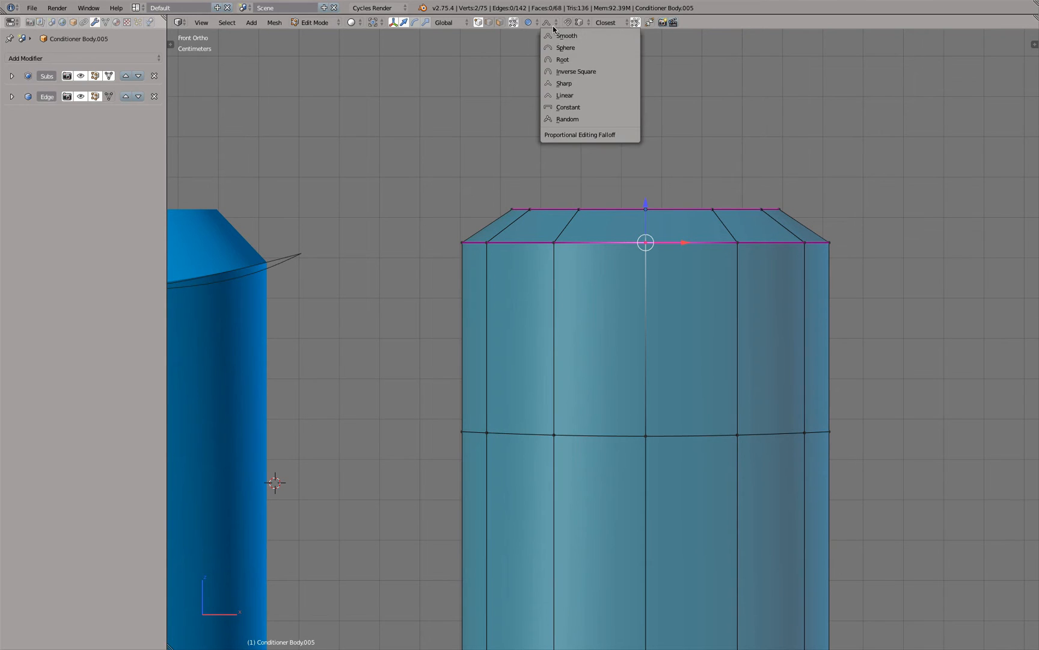
left_click(567, 119)
key("g")
key("z")
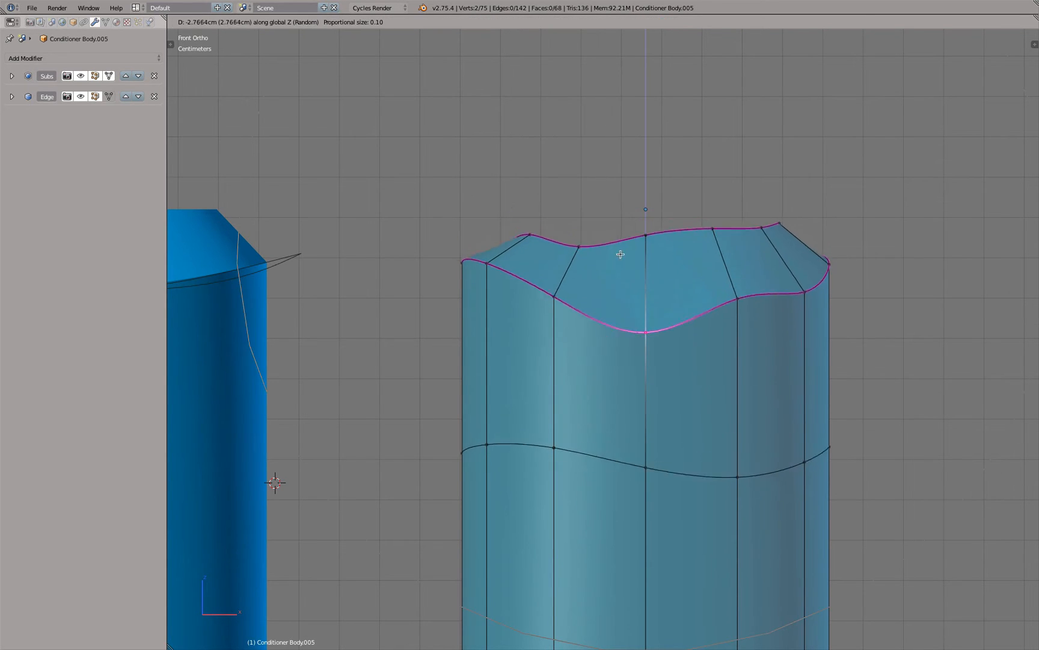
right_click(606, 203)
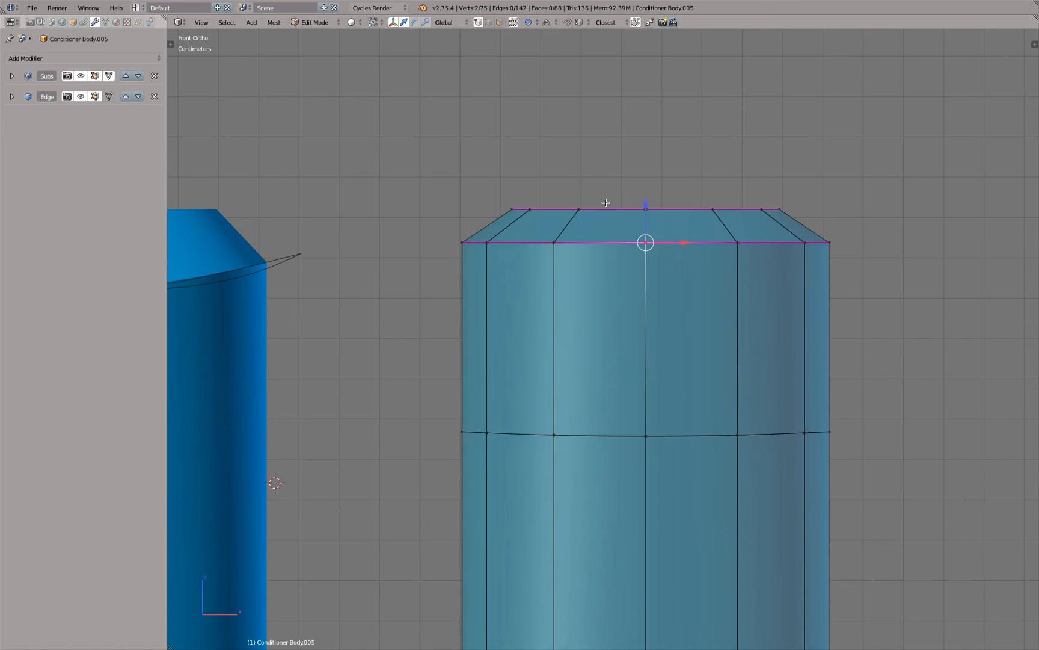
Step: Set the proportional editing falloff to Constant and try moving the two shoulder vertices along Z
left_click(548, 24)
left_click(568, 109)
key("g")
key("z")
right_click(645, 207)
Step: Try lowering the two shoulder vertices about 4 cm along Z with Linear falloff, hiding the subdivision preview to inspect the undivided mesh
left_click(547, 22)
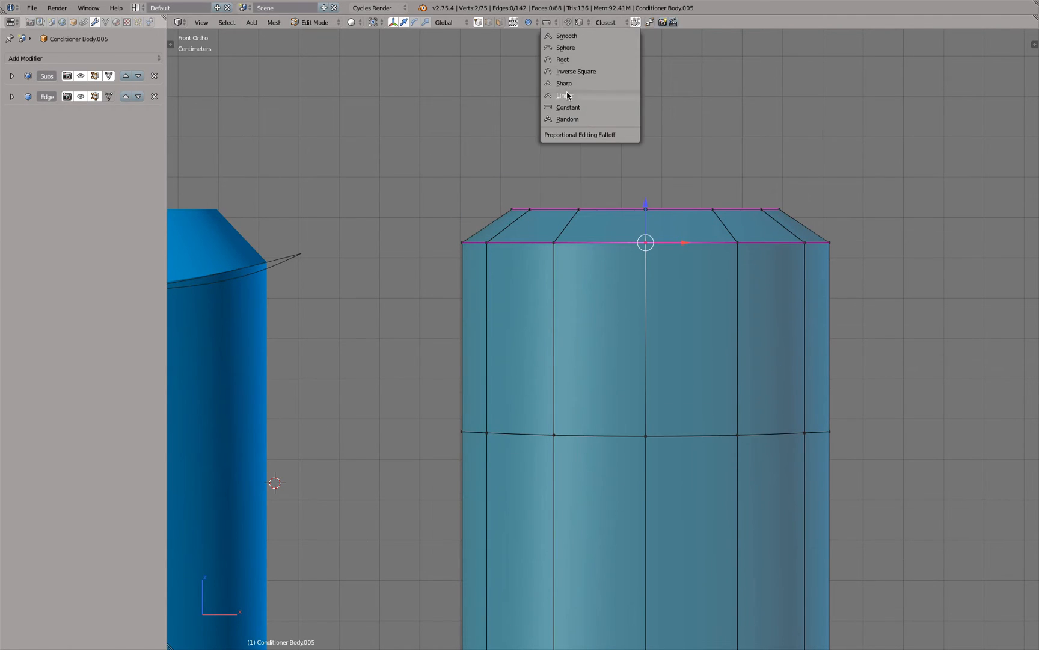
left_click(571, 100)
key("g")
key("z")
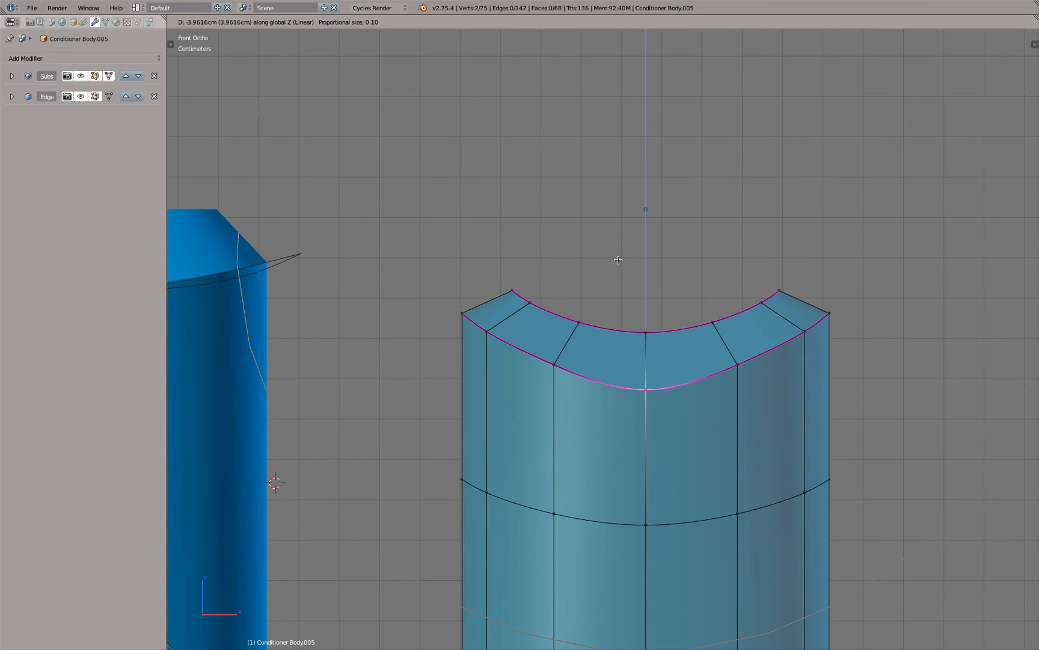
left_click(618, 259)
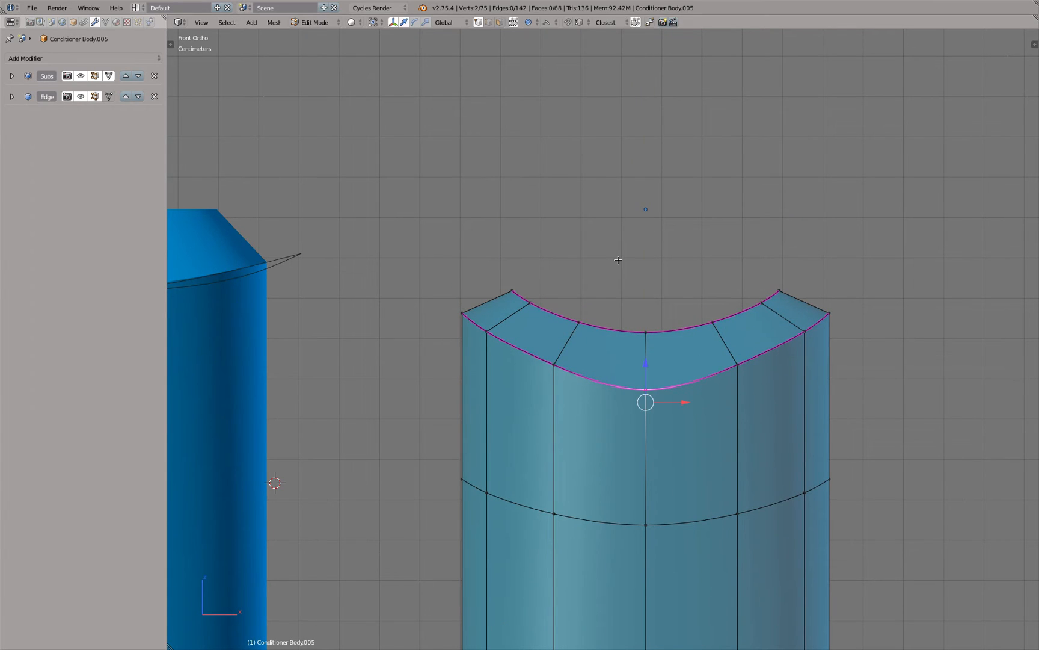
left_click(81, 76)
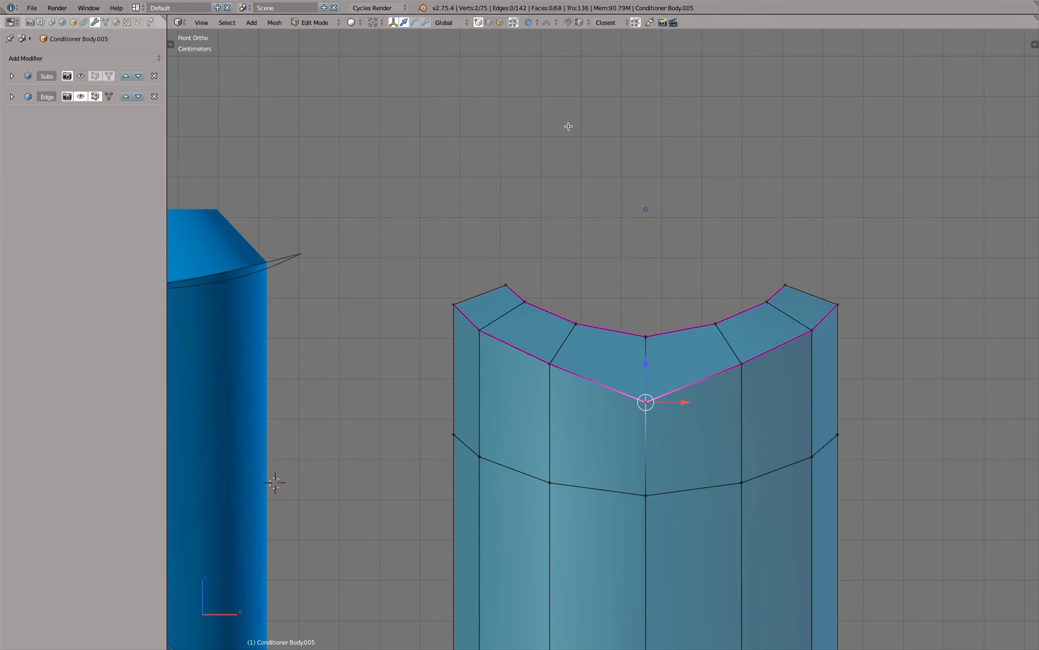
key("ctrl+z")
Step: Set the proportional editing falloff to Smooth and try raising and lowering the two shoulder vertices along Z
left_click(547, 23)
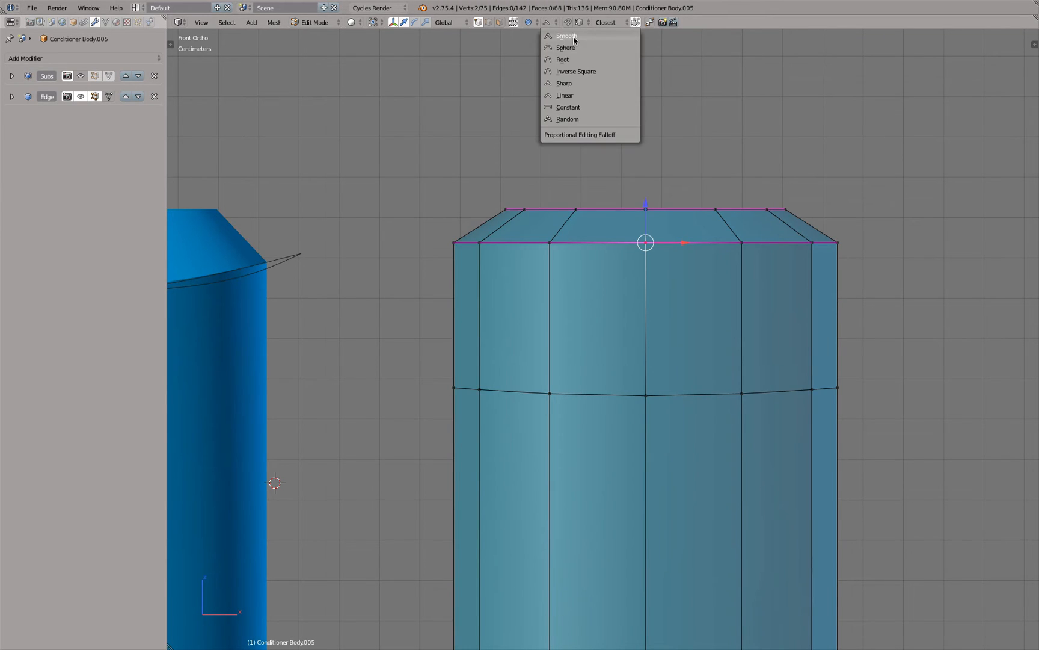
left_click(584, 40)
key("g")
key("z")
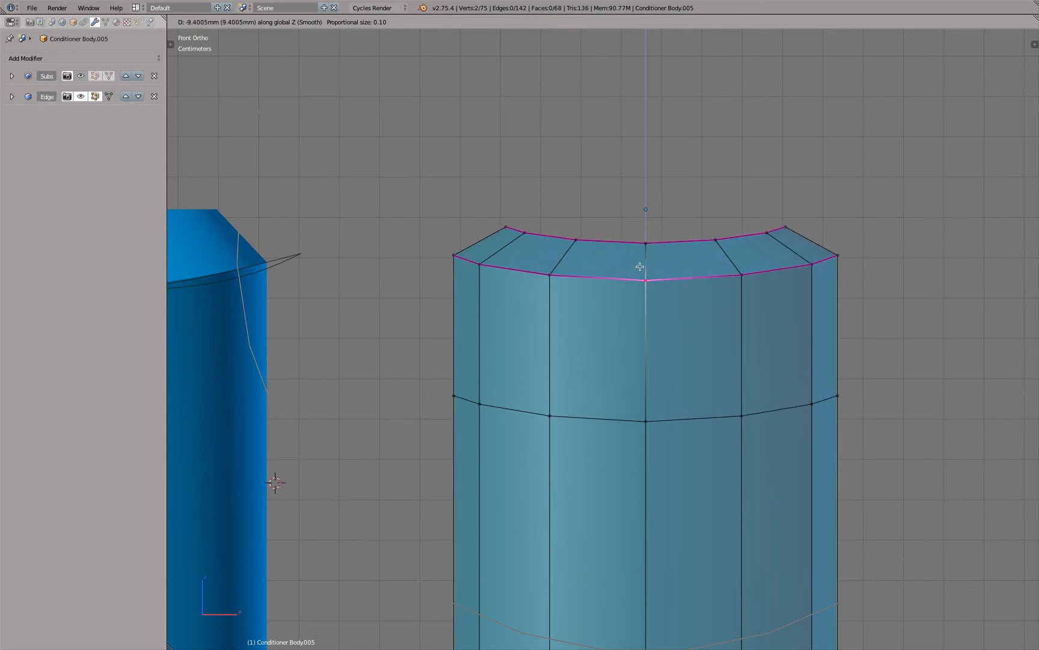
left_click(635, 170)
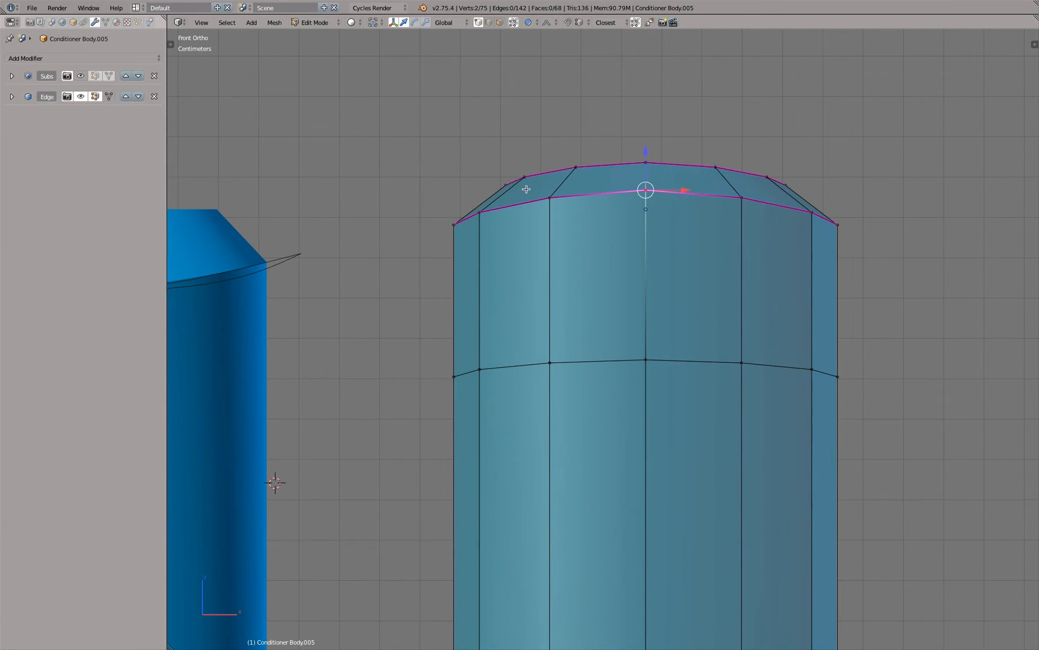
key("g")
key("g")
key("z")
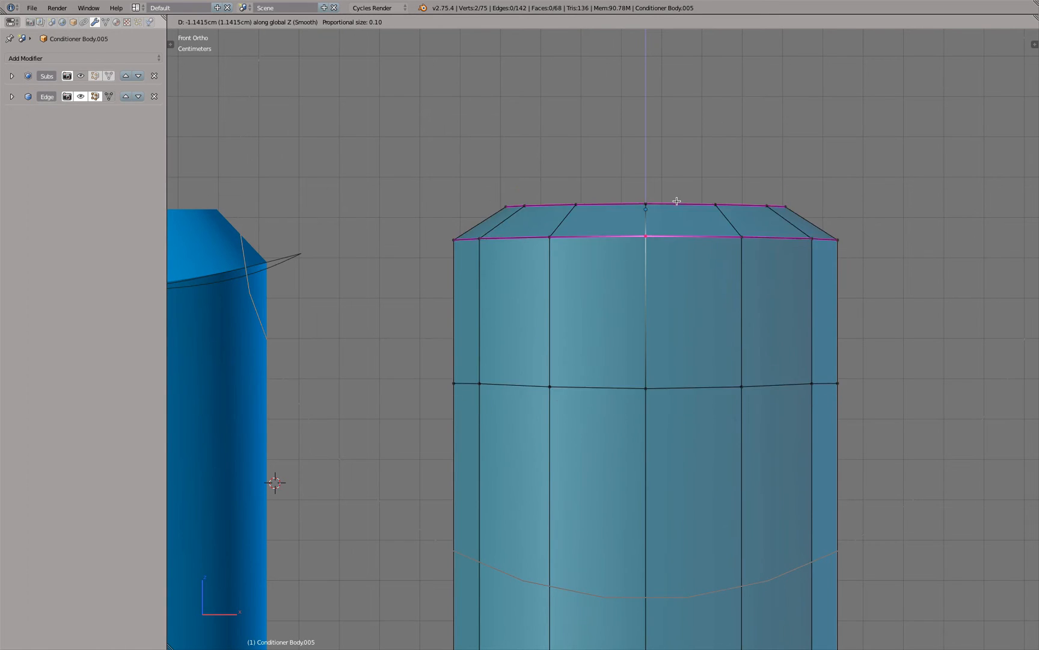
left_click(679, 233)
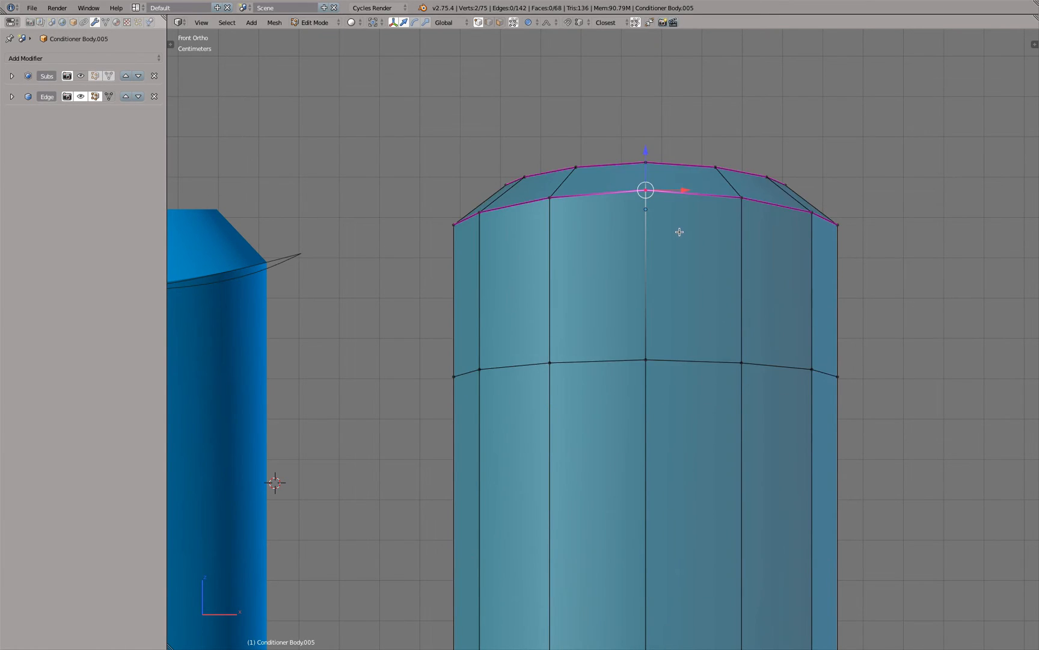
key("ctrl+z")
Step: Isolate the shoulder edge loop in wireframe shading by hiding all other vertices of the body
key("z")
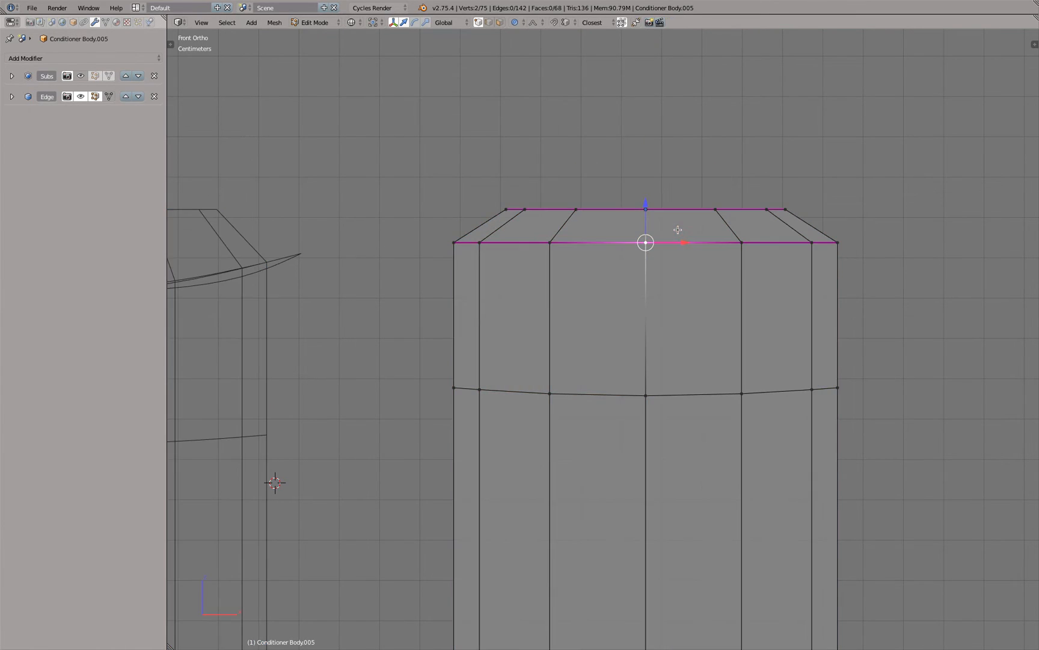
right_click(710, 242, "alt")
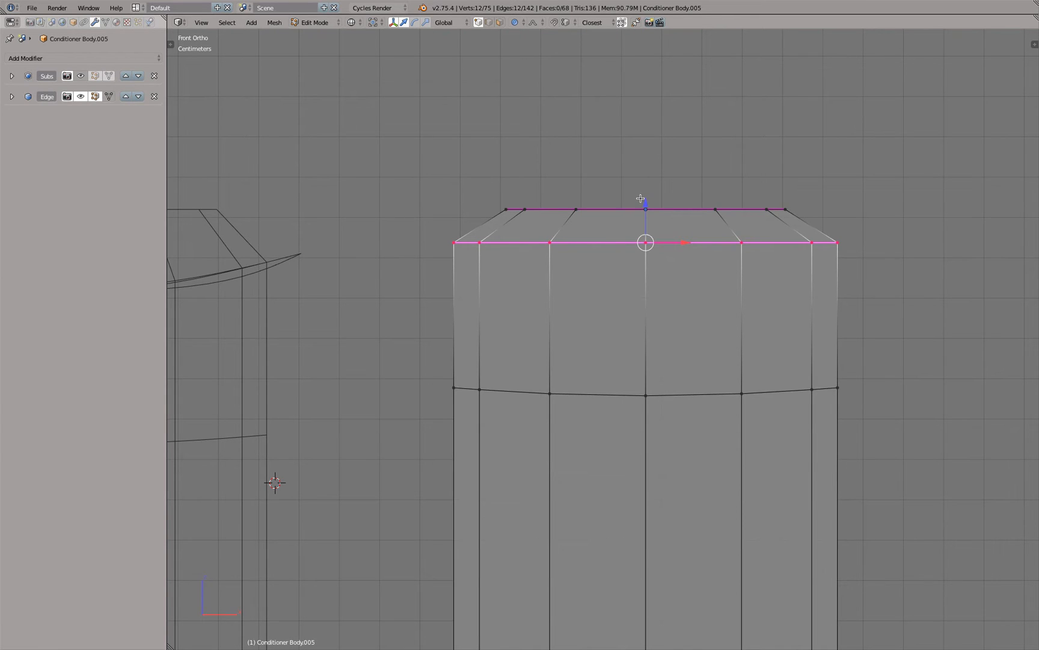
scroll(655, 214, "down", 5)
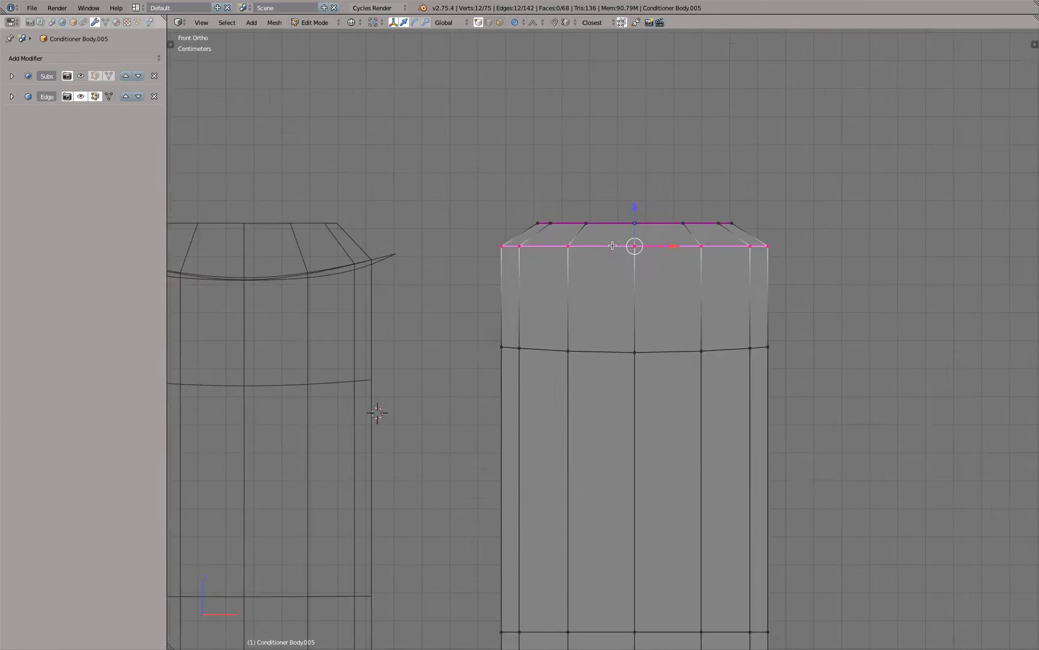
key("ctrl+i")
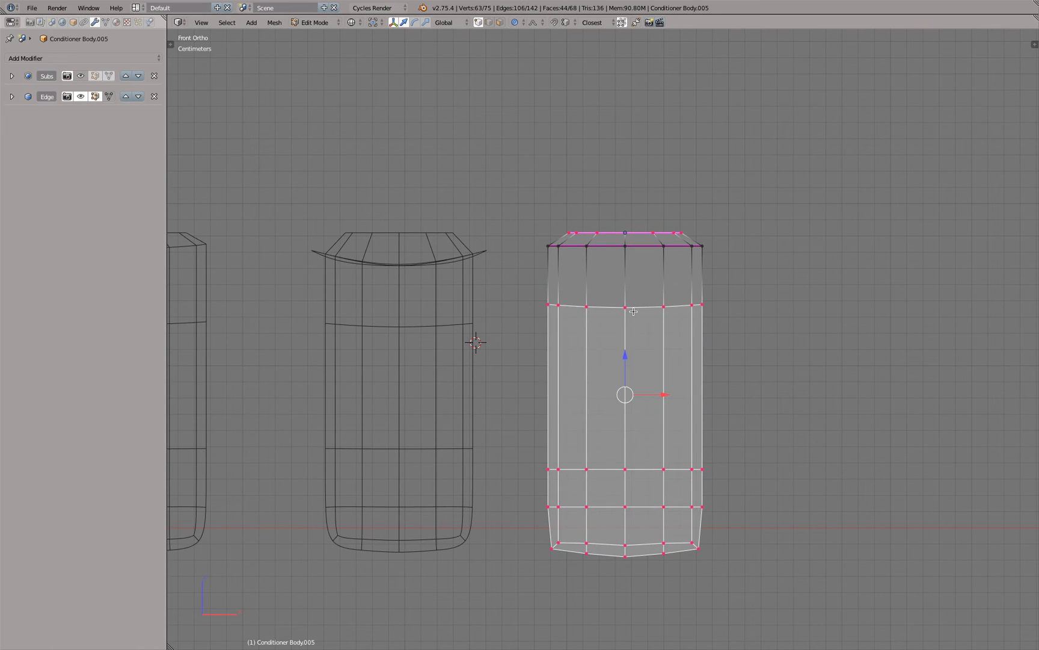
key("h")
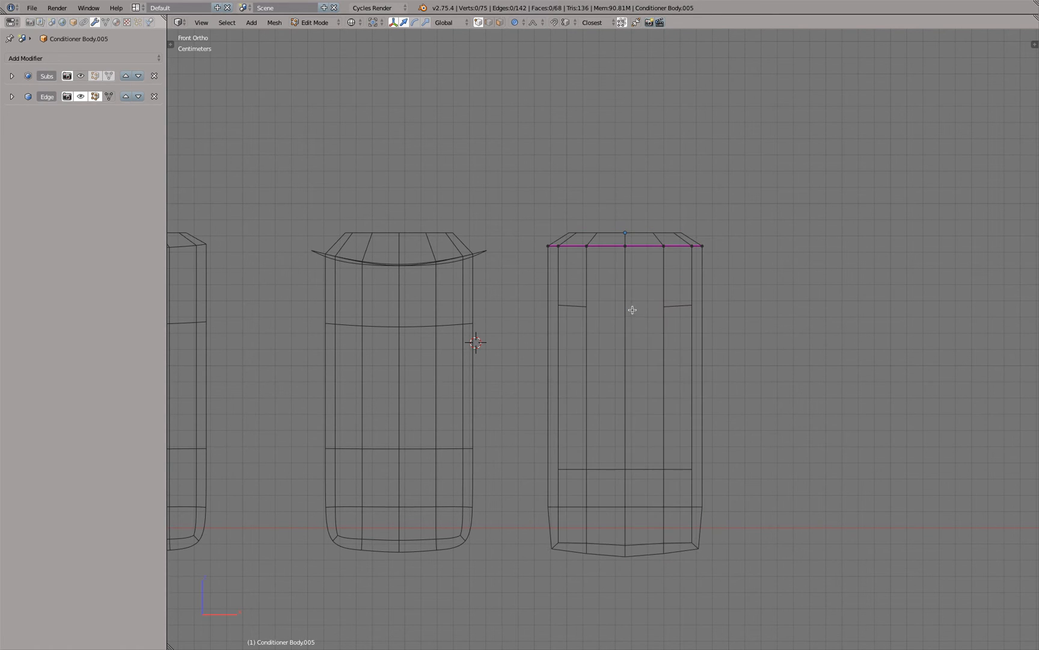
Step: Select the front and back centre vertices of the isolated shoulder loop
key("b")
left_click_drag(612, 211, 647, 316)
middle_click_drag(638, 242, 640, 258)
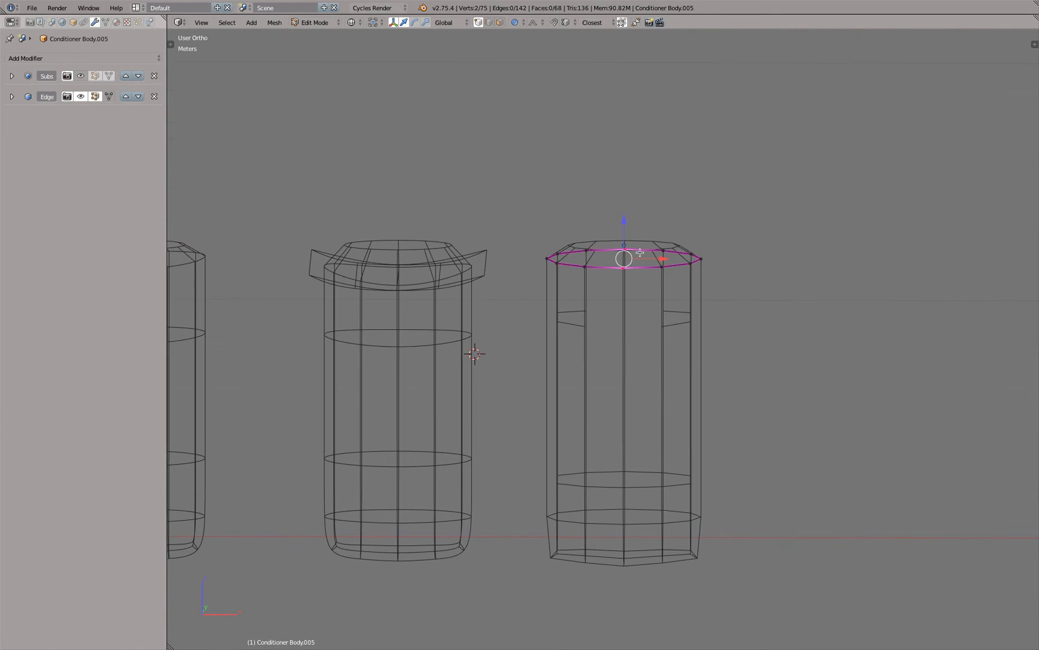
Step: Lower the two centre vertices about 4 mm along Z with Smooth falloff and a proportional size of about 0.07
key("KP_1")
scroll(638, 247, "up", 5)
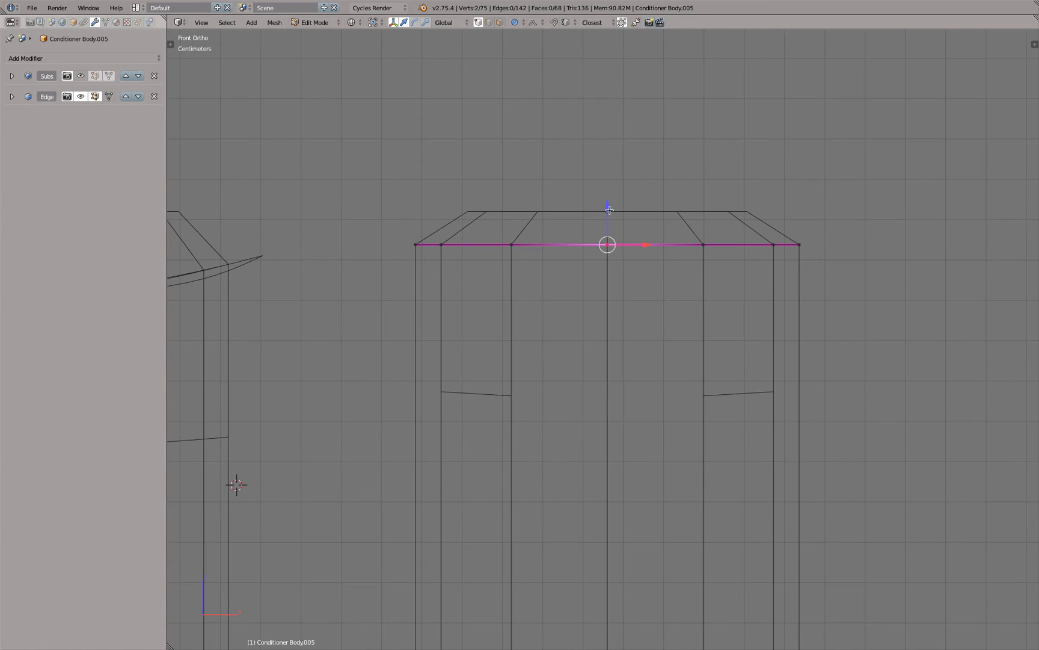
key("g")
key("z")
scroll(607, 216, "up", 10)
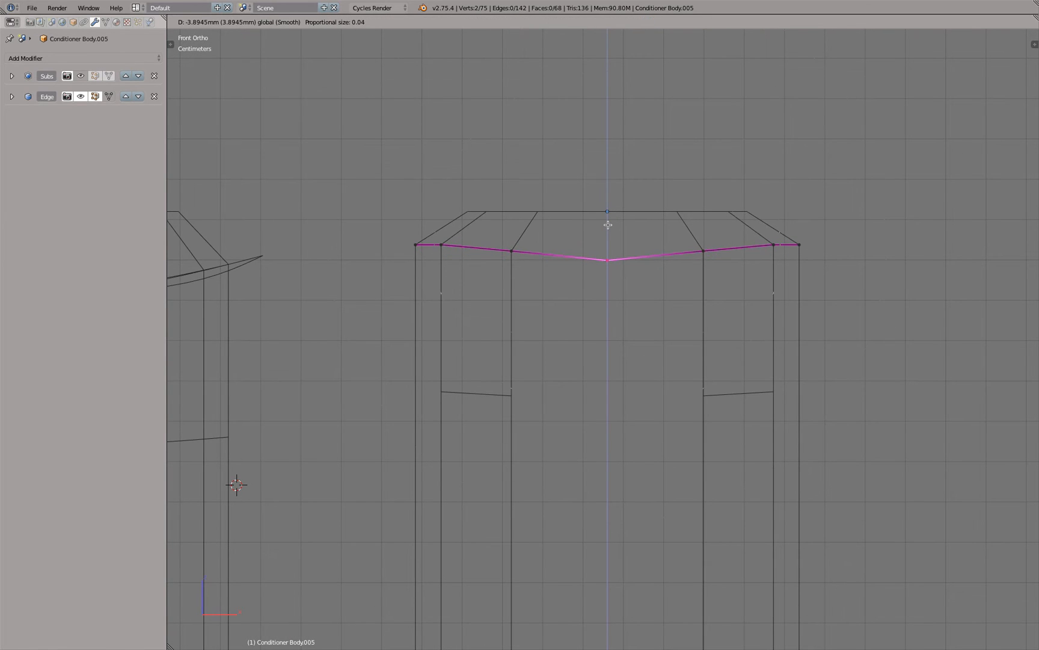
scroll(608, 222, "down", 7)
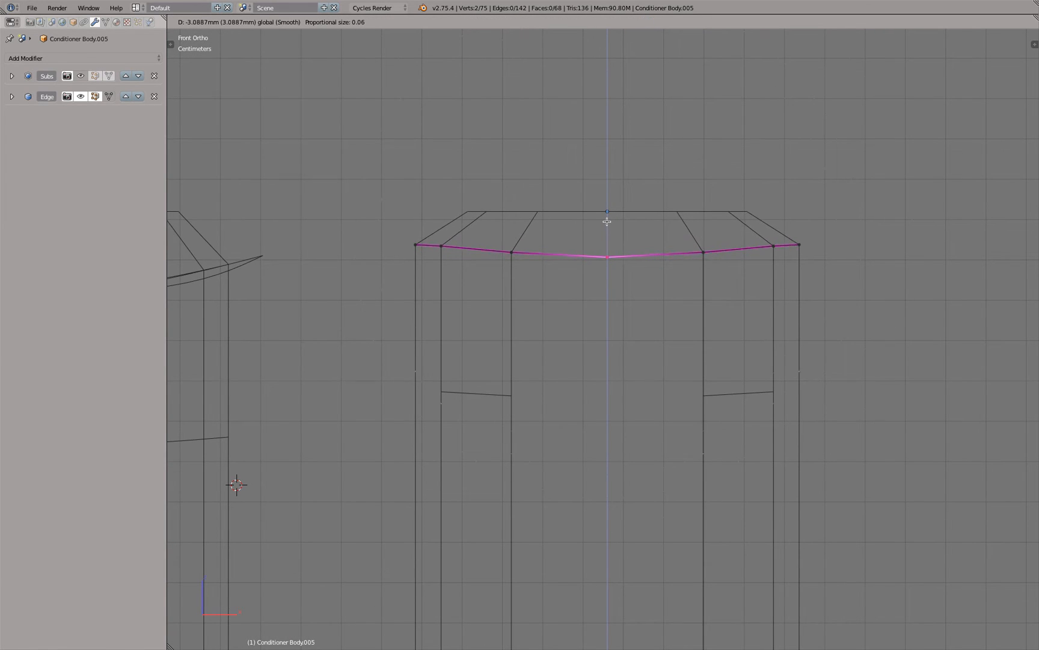
scroll(608, 222, "up", 2)
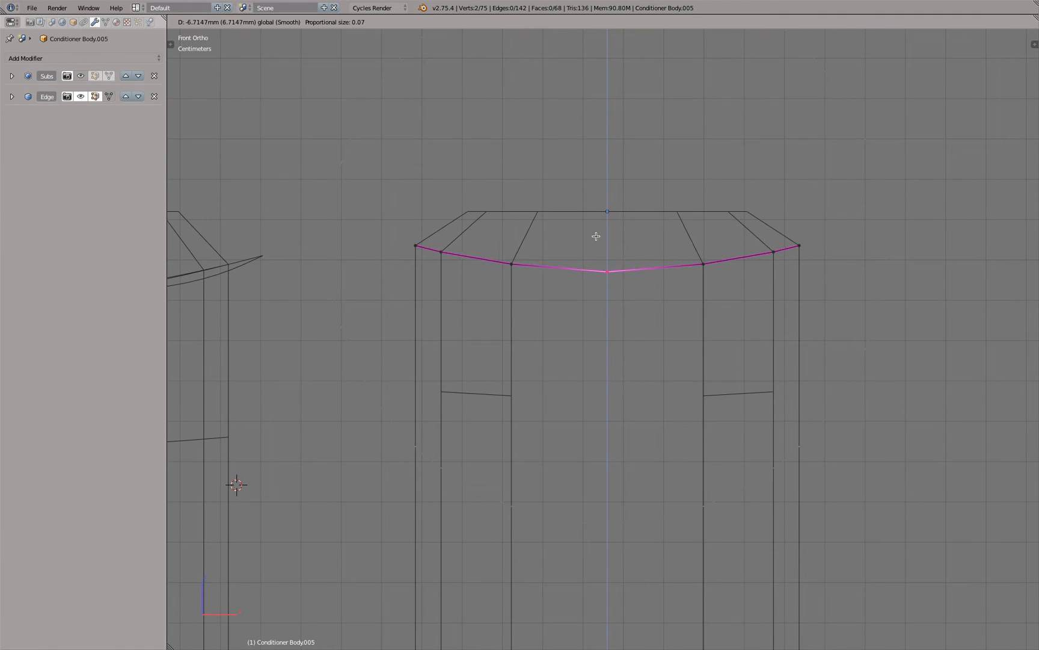
left_click(610, 226)
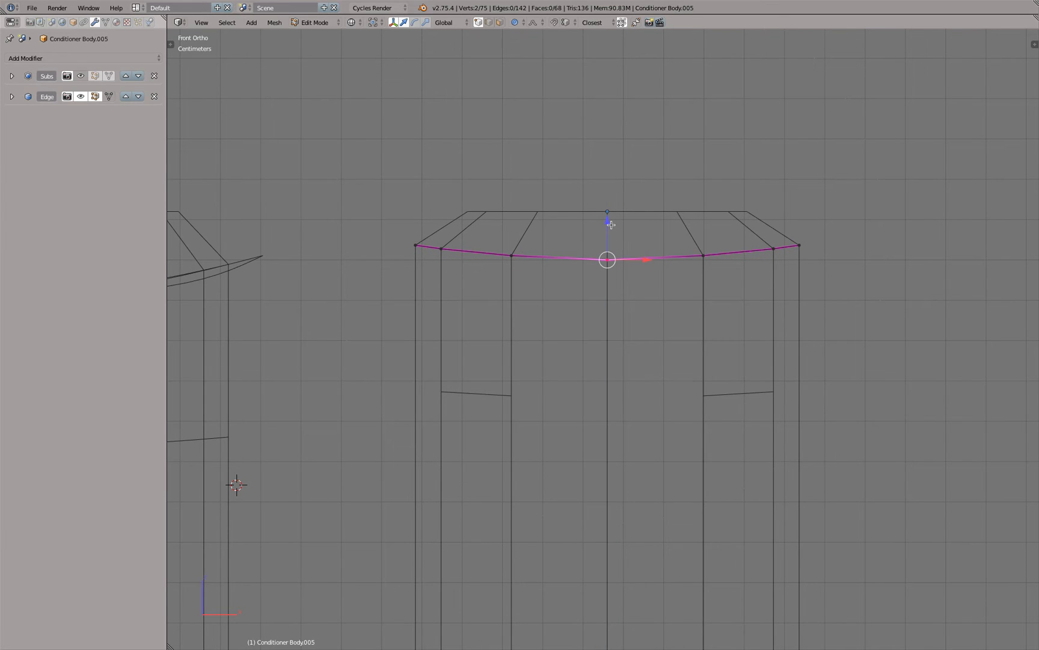
Step: Reveal the hidden geometry in solid shading with nothing selected, and turn the subdivision preview back on
key("a")
key("z")
key("a")
middle_click_drag(671, 276, 654, 275)
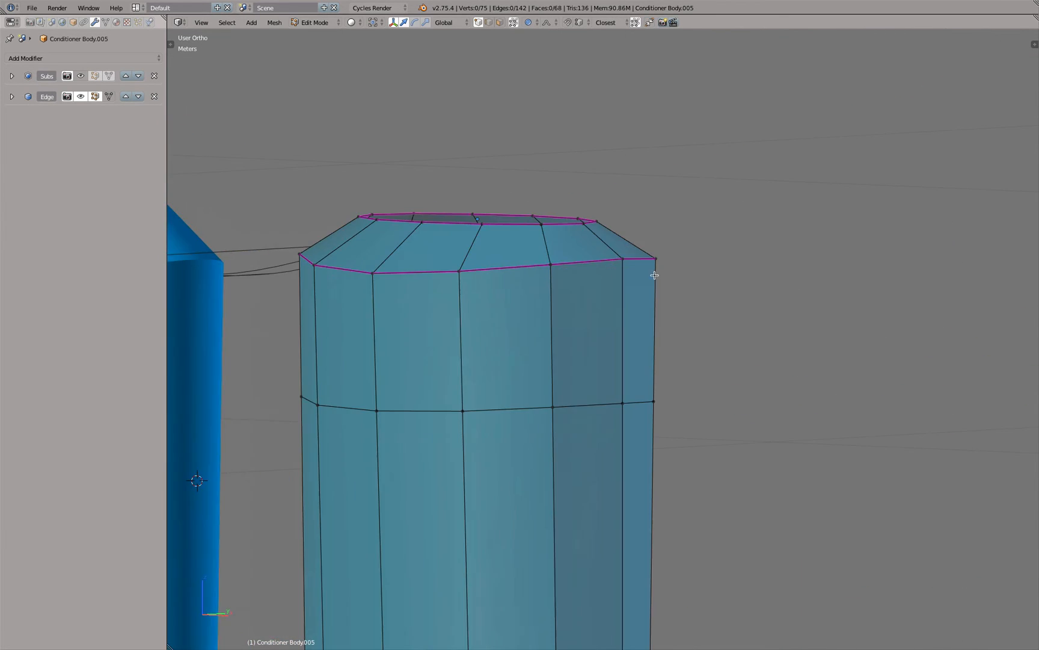
left_click(95, 76)
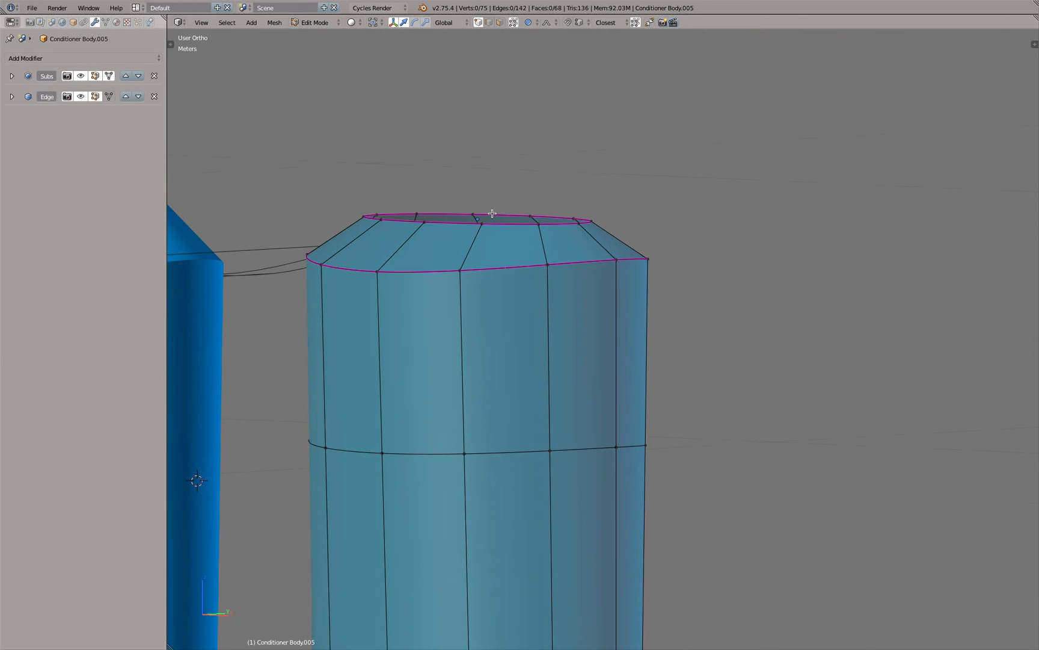
Step: Examine the shoulder curve in side and front views, marking the three front-centre vertices of its edge loop
key("KP_1")
key("KP_3")
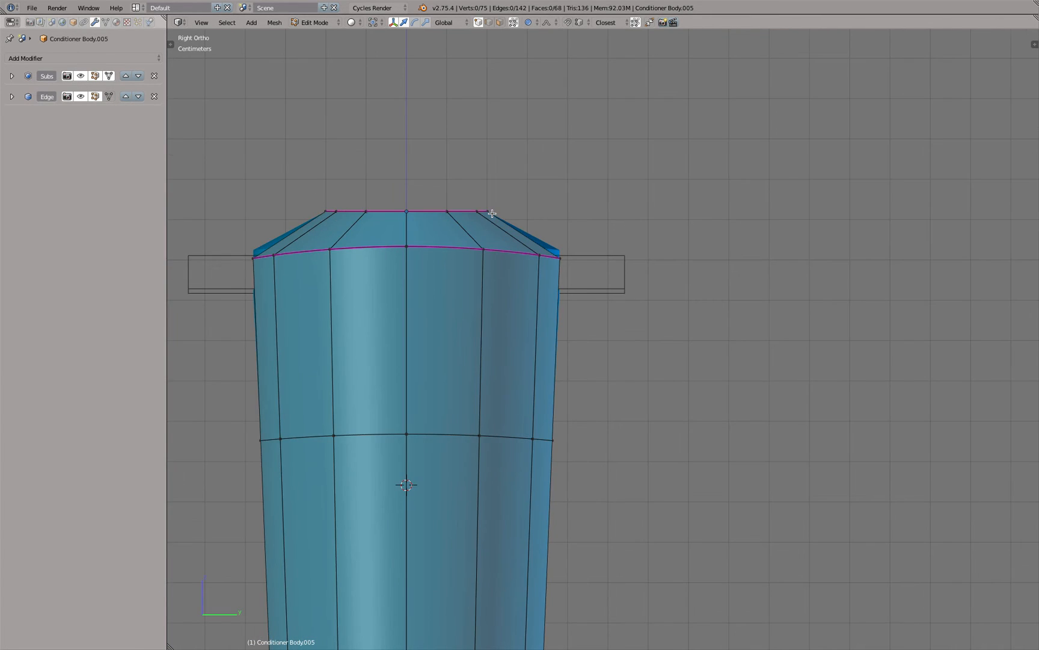
key("KP_1")
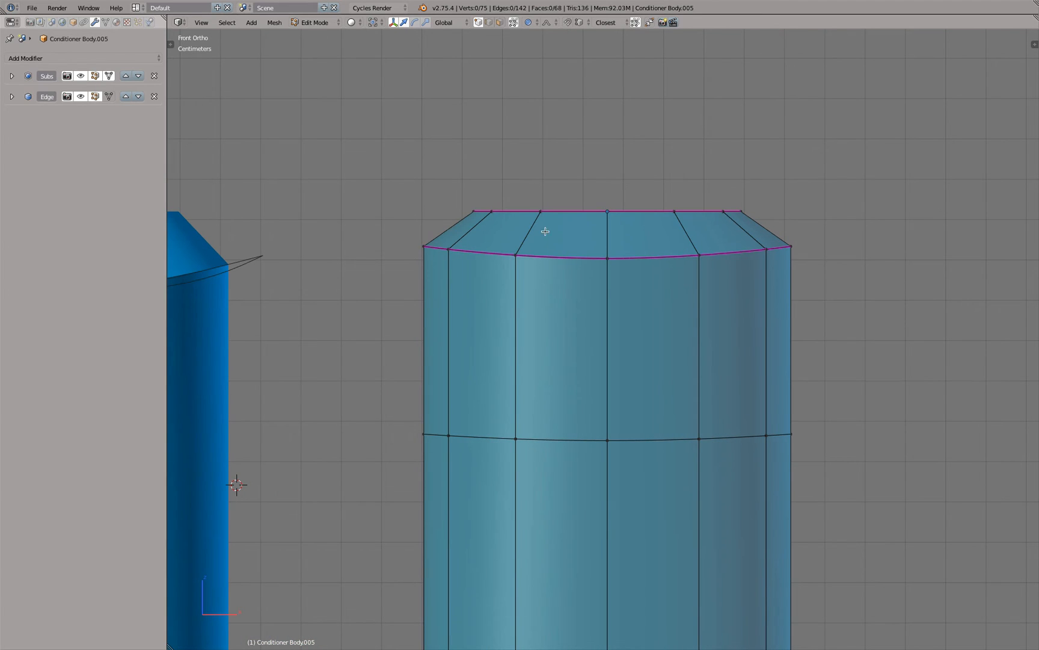
right_click(517, 257)
right_click(609, 265, "shift")
right_click(695, 261, "shift")
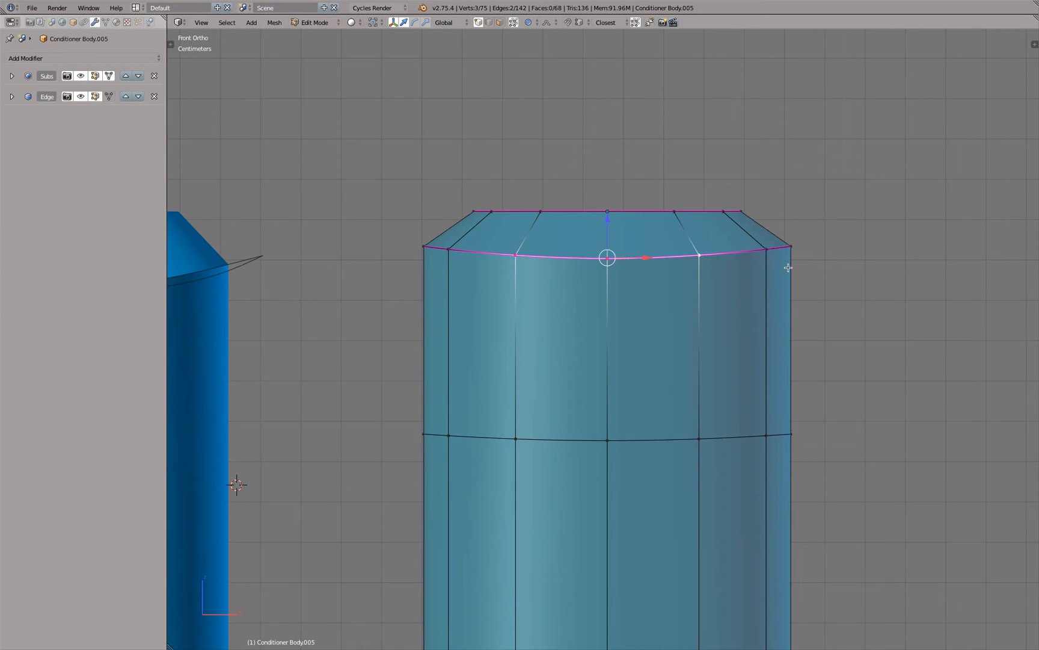
Step: Mark the three centre vertices of the shoulder edge loop in the right side view to examine the side curve
key("KP_3")
right_click(337, 251)
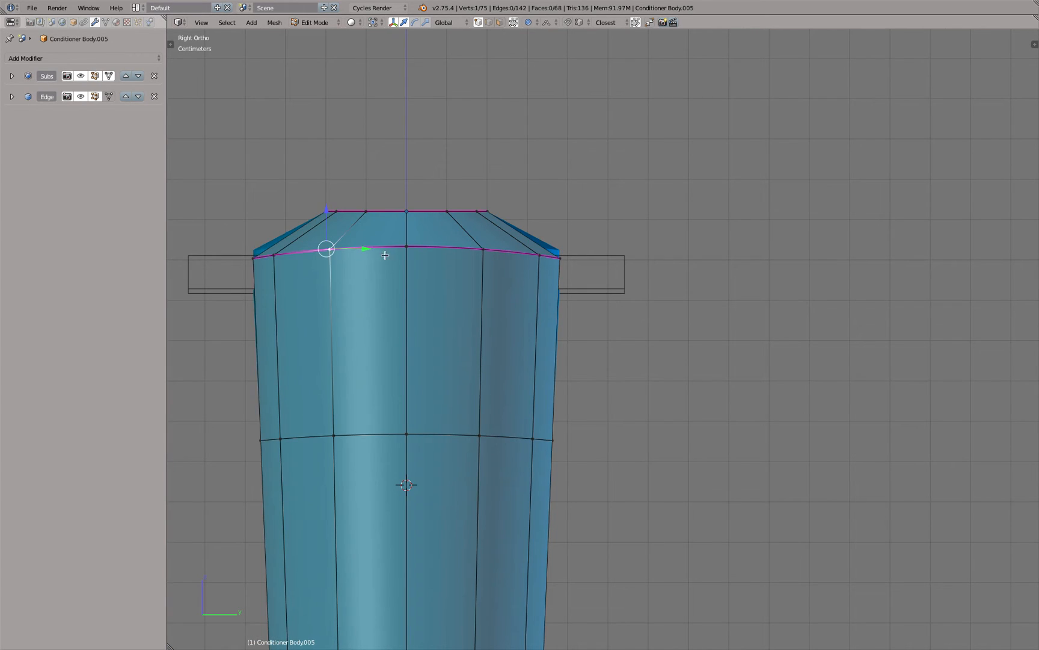
right_click(410, 241, "shift")
right_click(483, 259, "shift")
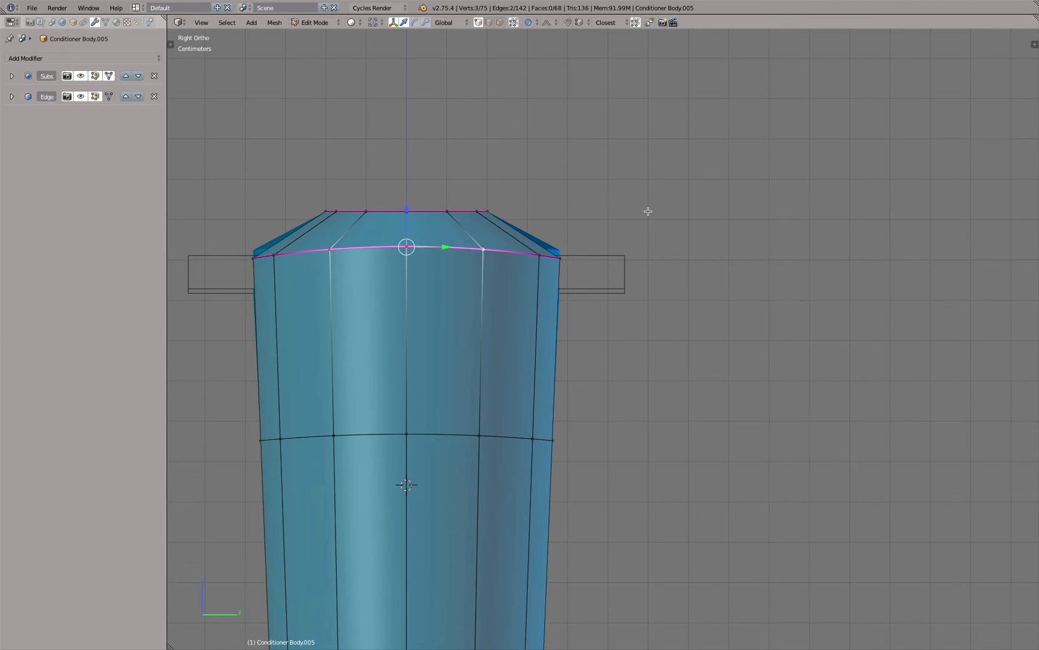
Step: Select the entire shoulder edge loop and examine its curvature from all around the bottle, comparing it with the shrinkwrapped body
key("KP_1")
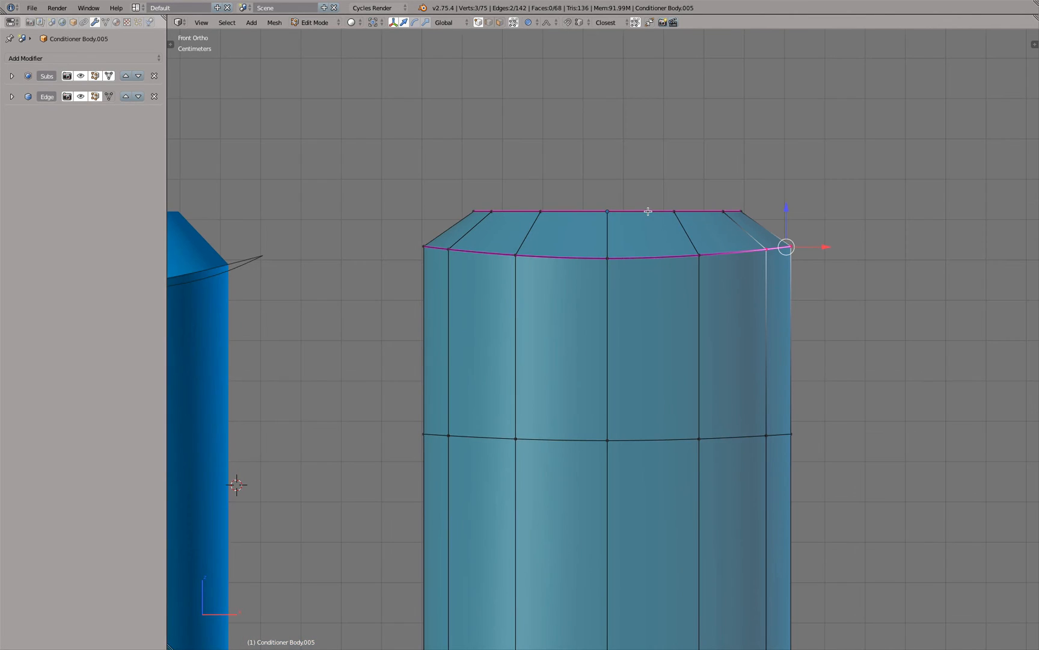
left_click(646, 266, "alt")
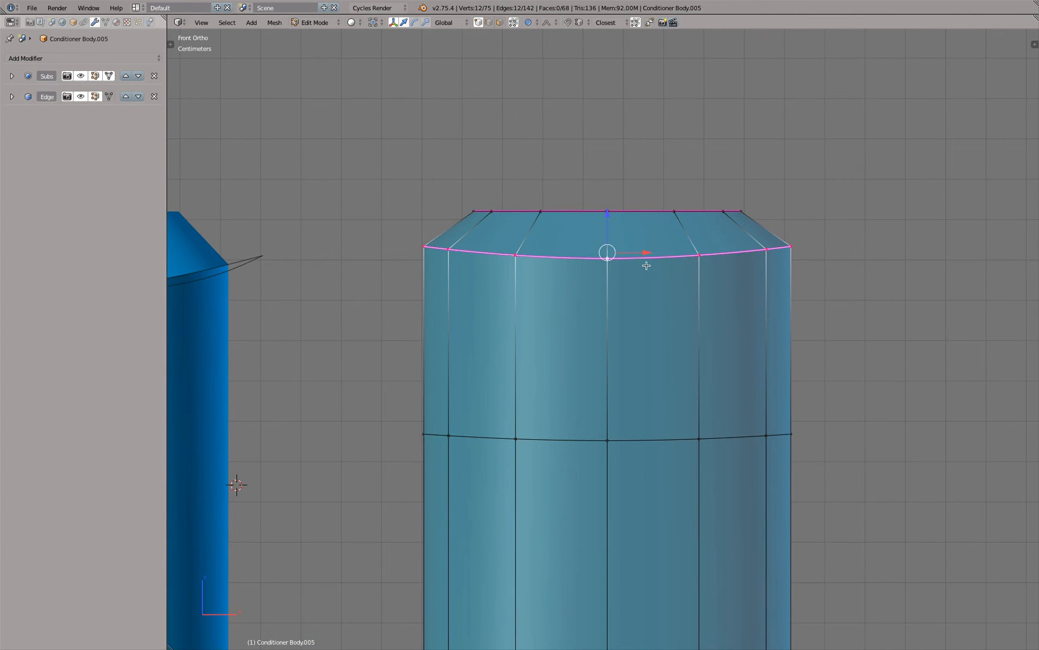
key("KP_3")
key("KP_4")
key("KP_4")
key("KP_4")
key("KP_4")
key("KP_4")
key("KP_4")
key("KP_4")
key("KP_4")
key("KP_4")
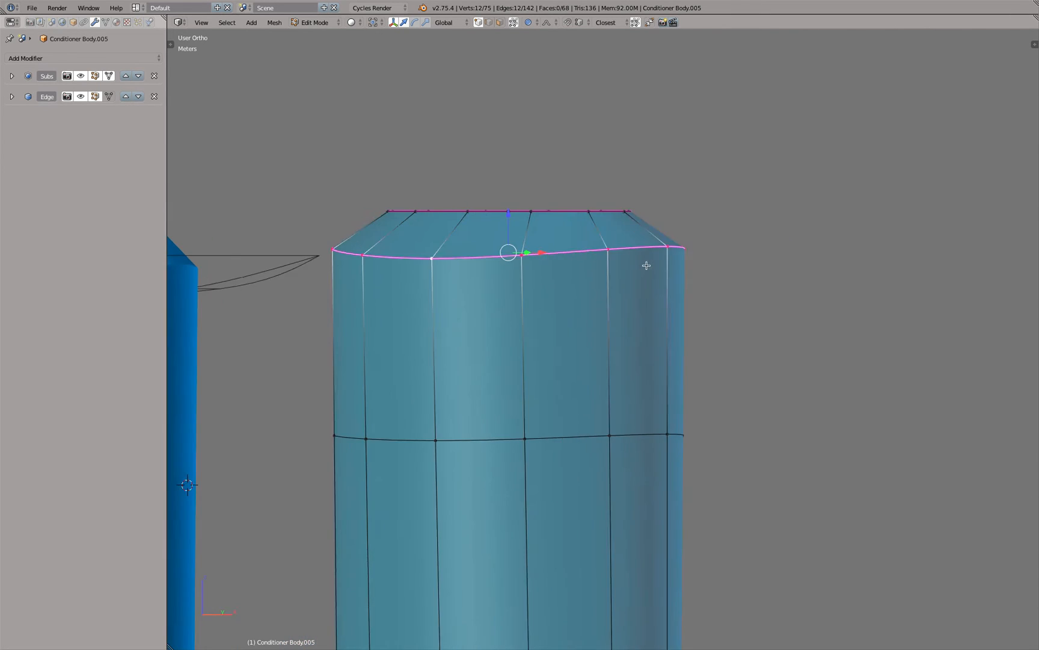
key("KP_4")
key("KP_4")
key("KP_4")
key("KP_4")
key("KP_4")
key("KP_4")
key("KP_4")
key("KP_4")
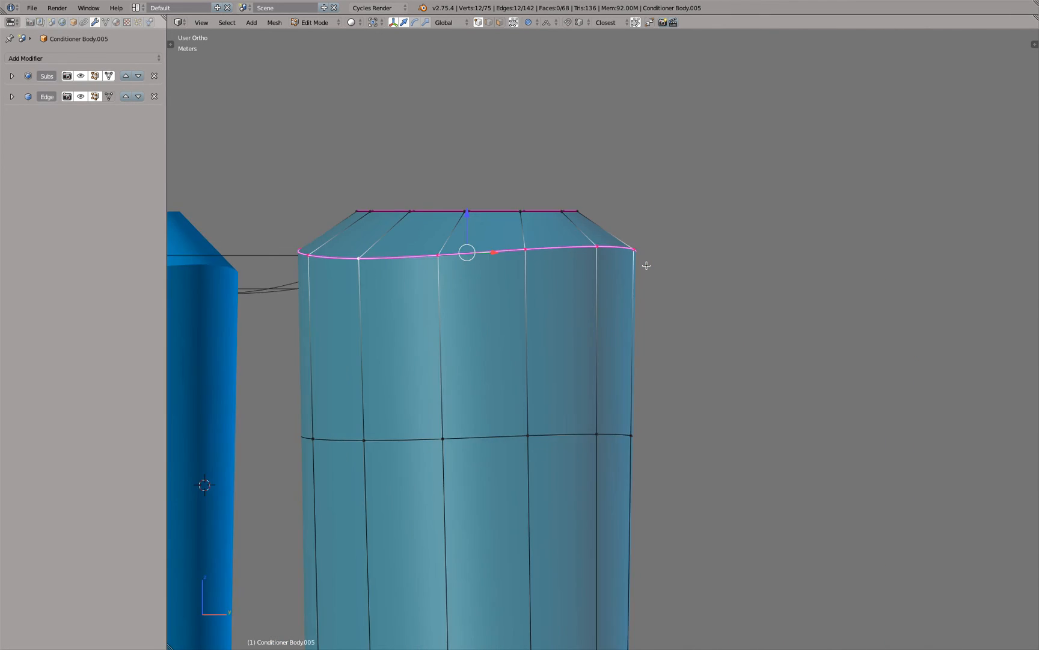
key("KP_1")
scroll(624, 261, "down", 4)
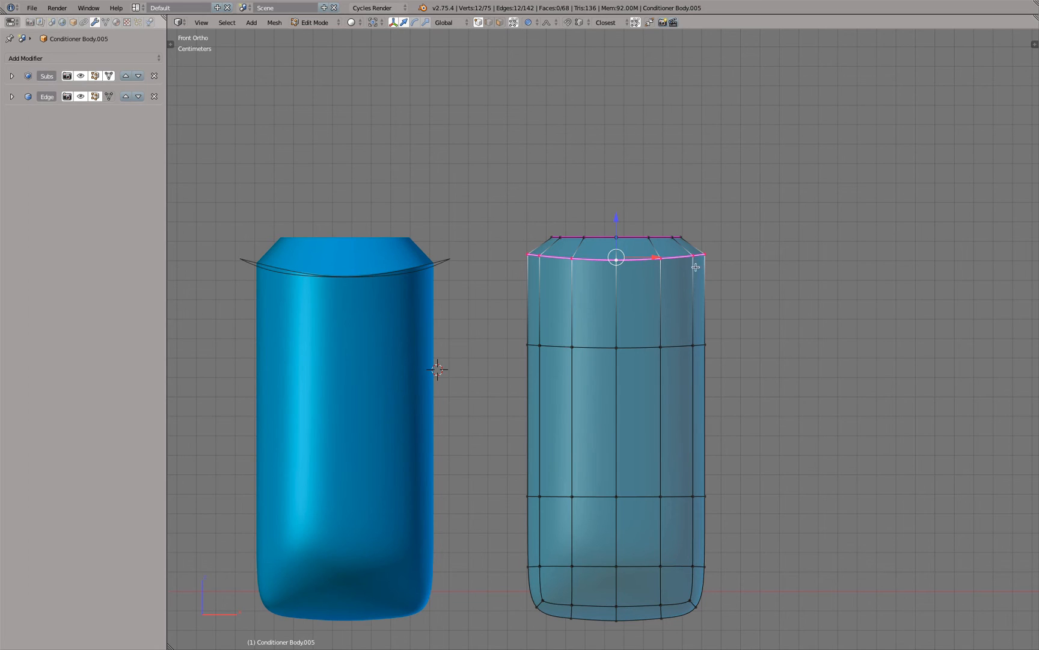
middle_click_drag(613, 249, 626, 274)
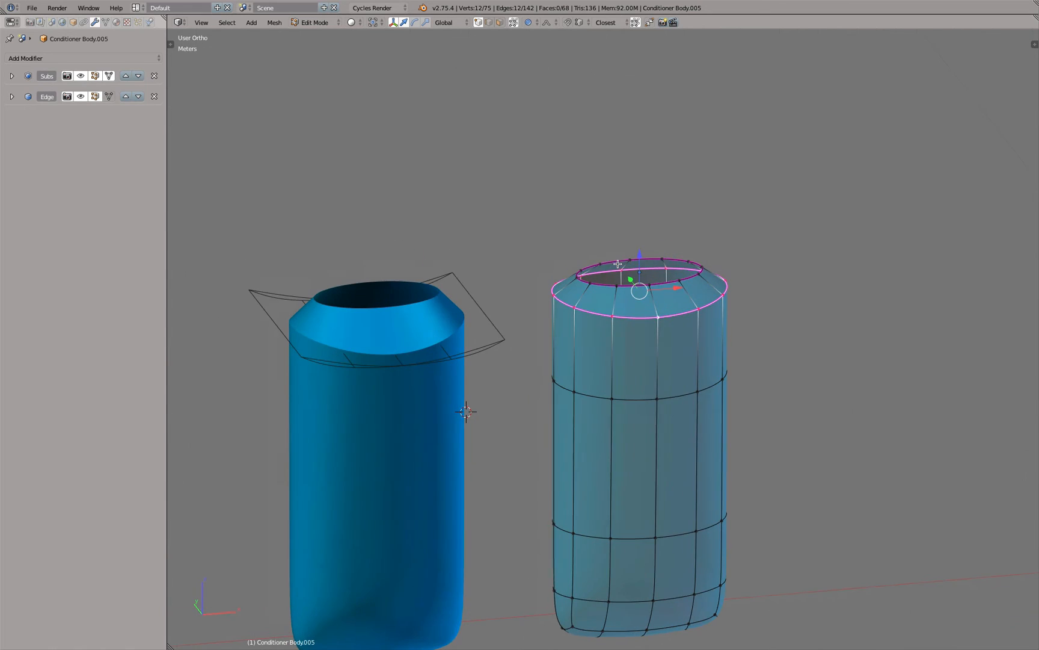
Step: Return to Object Mode and select the shrinkwrapped bottle body inside the ProTarget plane
key("Tab")
right_click(493, 347)
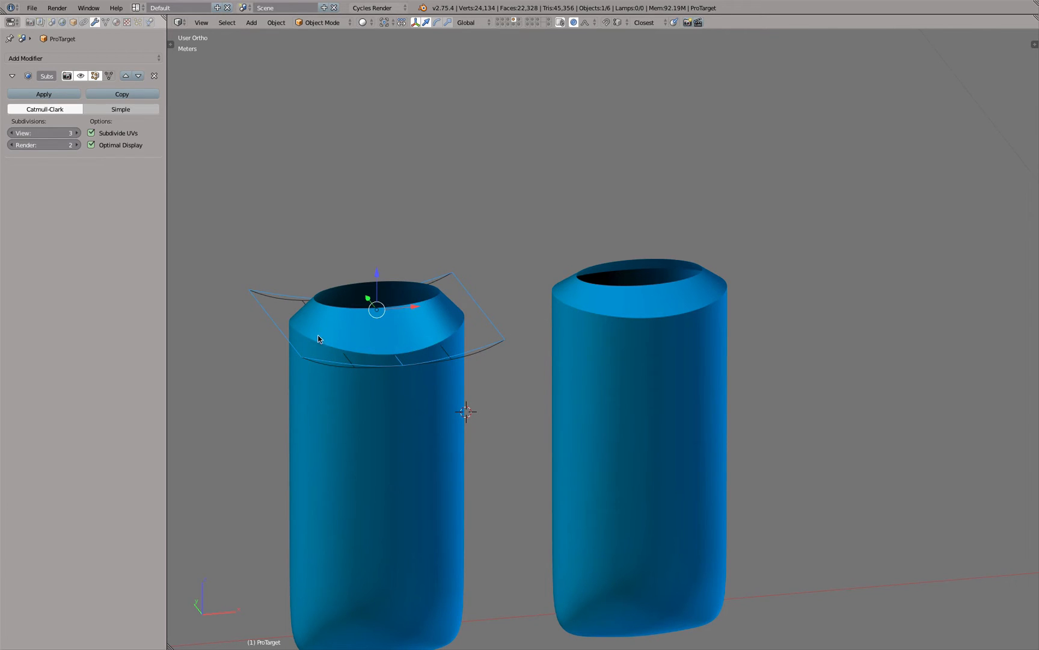
right_click(443, 295)
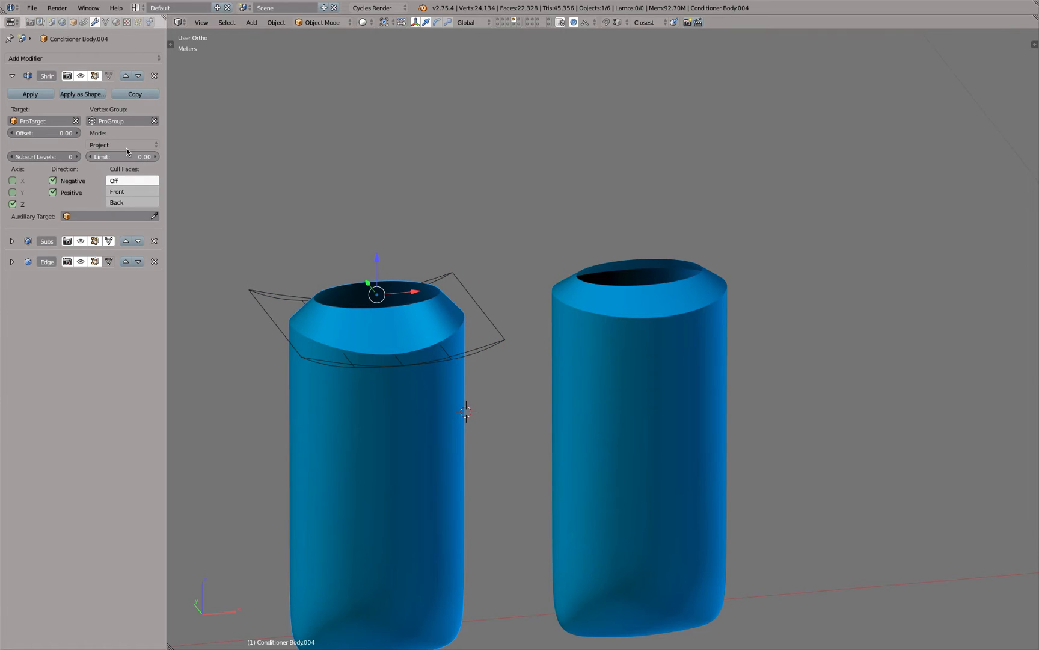
Step: Apply the Shrinkwrap modifier on the bottle inside the target plane and select its shoulder edge loop in Edit Mode
left_click(43, 98)
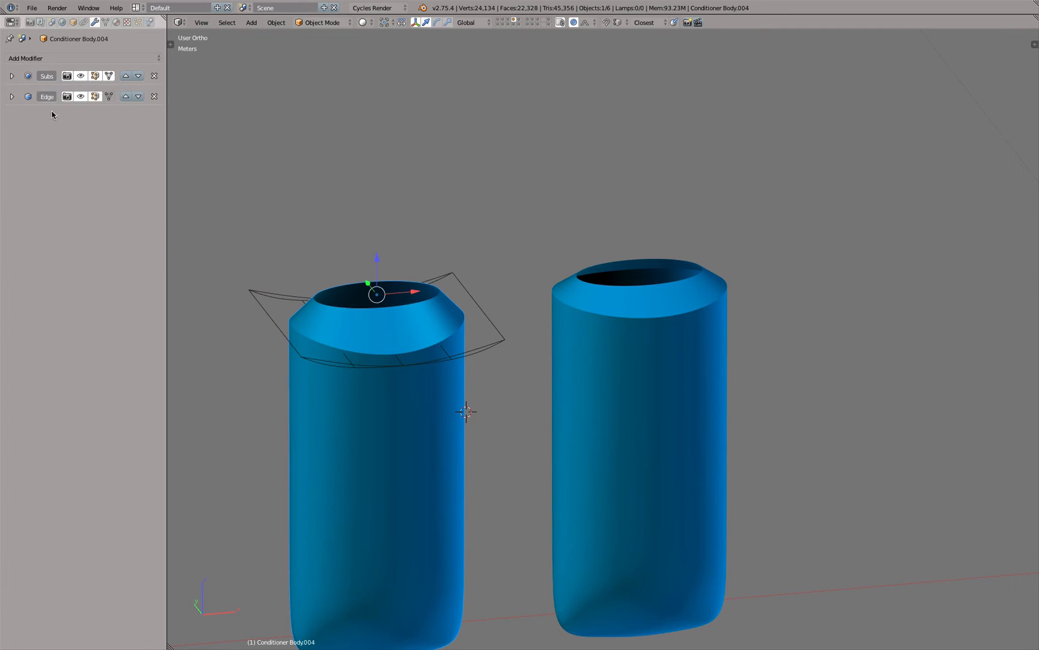
key("Tab")
right_click(333, 340, "alt")
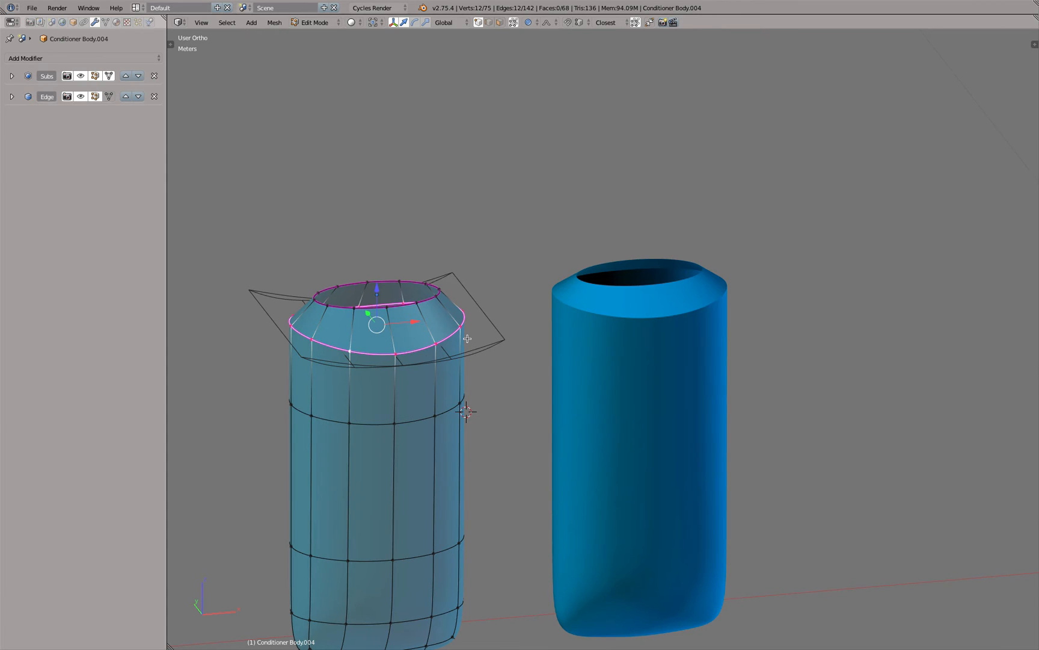
Step: Examine the applied shoulder curve in front view and from other angles, comparing it with the target plane and the neighbouring bottle
key("KP_1")
scroll(385, 202, "up", 6)
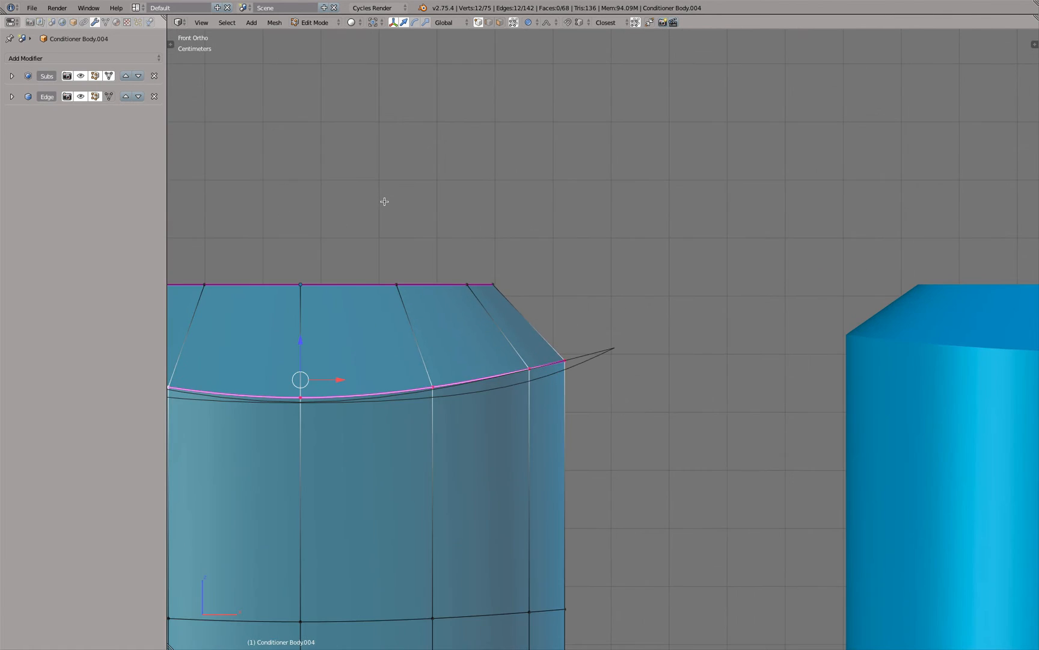
key("Tab")
key("Tab")
scroll(385, 202, "down", 6)
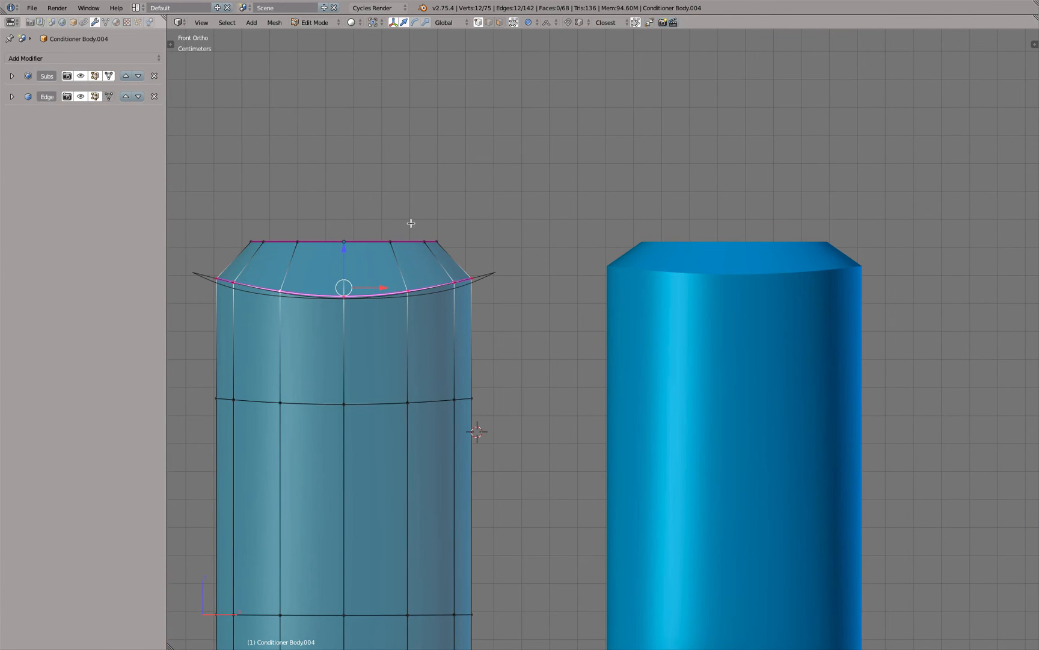
middle_click_drag(411, 223, 568, 210)
key("KP_1")
scroll(462, 257, "down", 6)
scroll(654, 324, "up", 4)
key("Tab")
scroll(654, 322, "down", 1)
Step: Duplicate the rightmost bottle in place and move the copy along X away from the other bottles
middle_click_drag(627, 248, 598, 300, "shift")
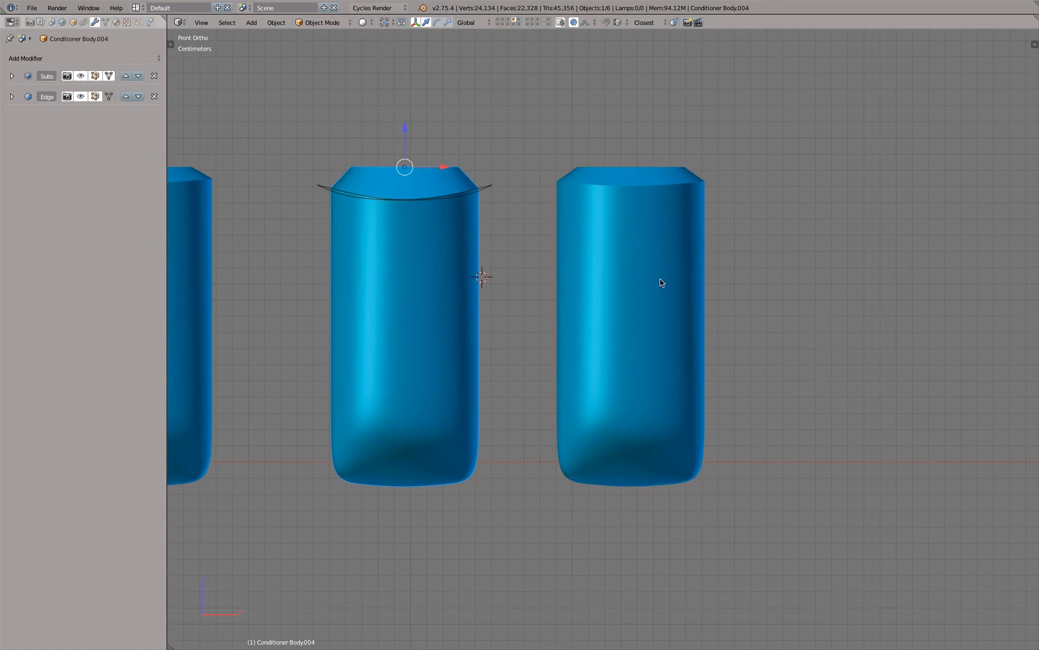
scroll(661, 280, "down", 3)
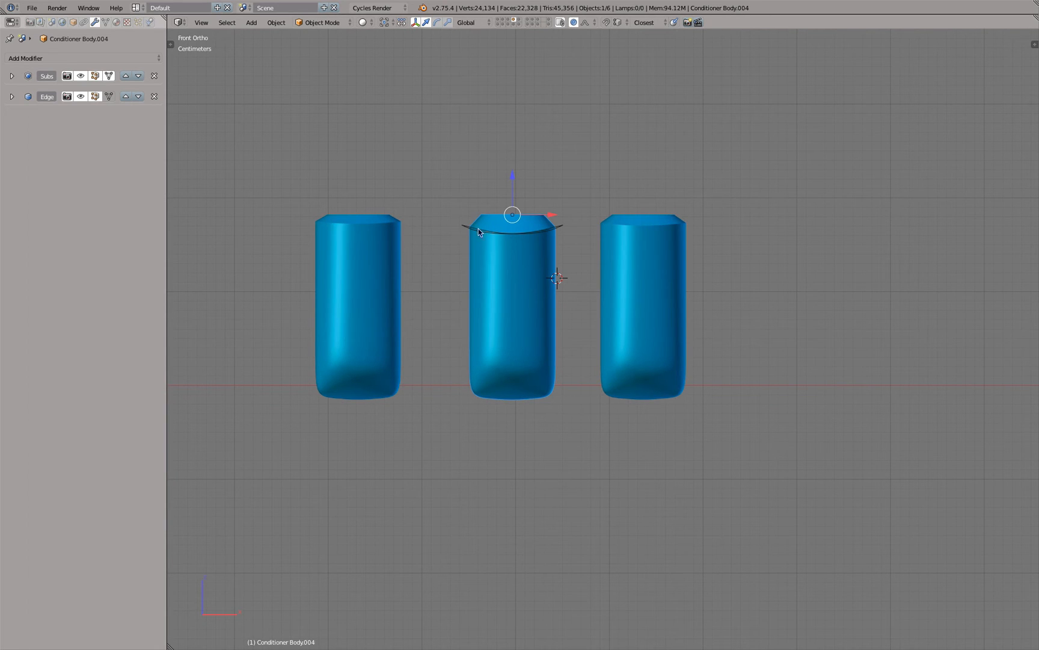
middle_click_drag(659, 226, 403, 268, "shift")
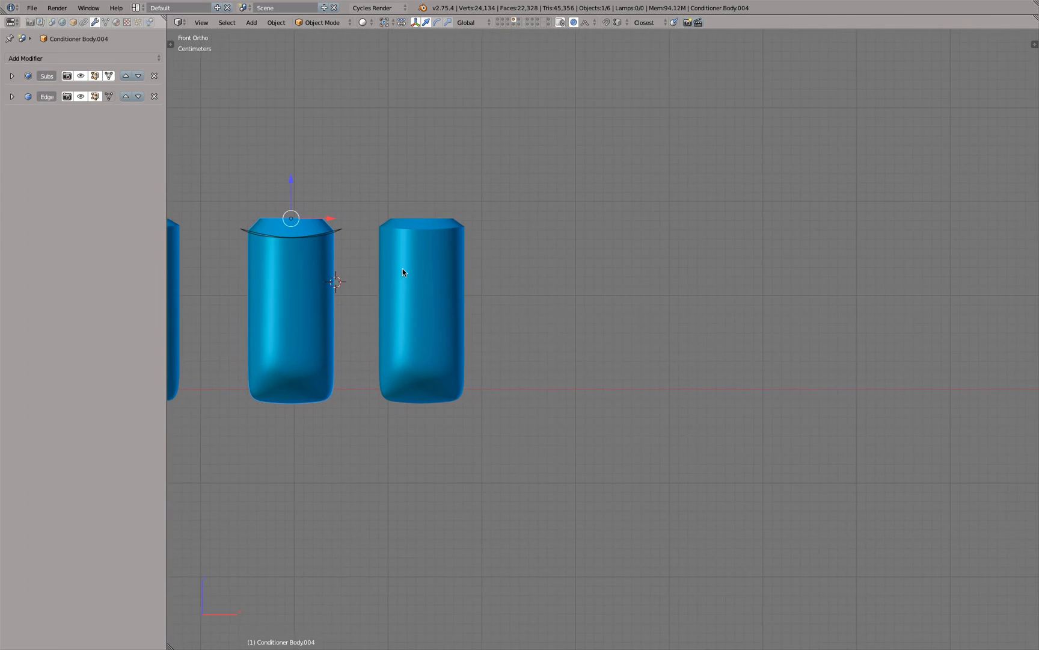
right_click(422, 274)
key("shift+d")
right_click(433, 276)
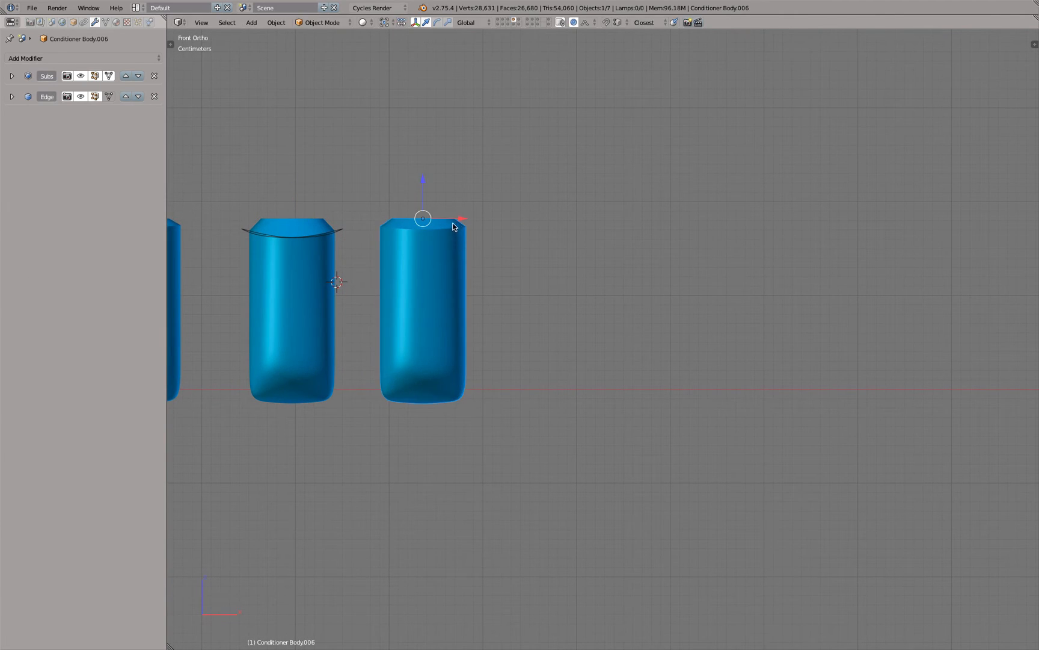
left_click_drag(461, 220, 615, 233)
Step: Border-select and delete the other bottles together with the target plane, keeping only the moved duplicate, and frame it
scroll(418, 259, "down", 3)
key("b")
left_click_drag(218, 198, 426, 401)
key("x")
key("a")
key("b")
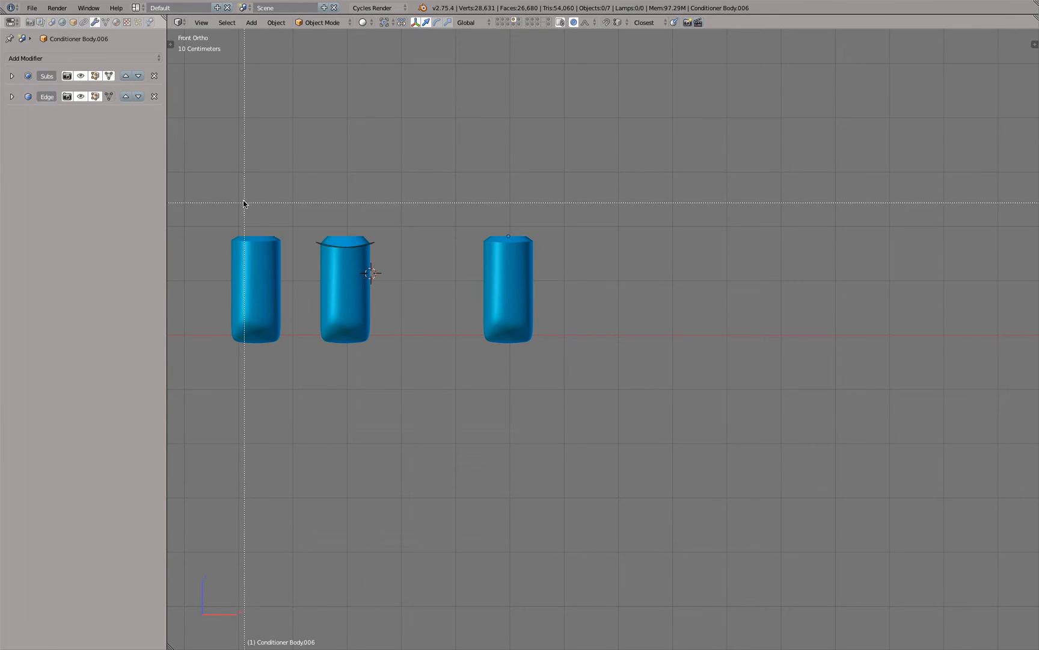
left_click_drag(214, 179, 379, 397)
key("x")
left_click(424, 150)
key("Home")
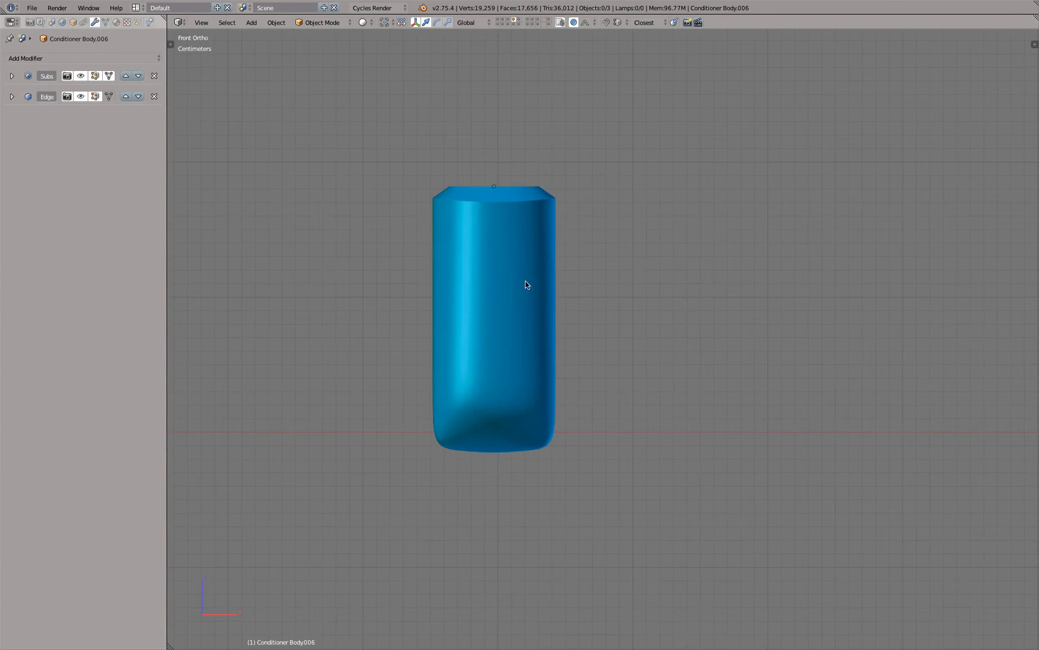
Step: Disable proportional editing in Edit Mode on the remaining bottle, viewed from its underside
middle_click_drag(525, 281, 494, 292)
scroll(514, 341, "up", 4)
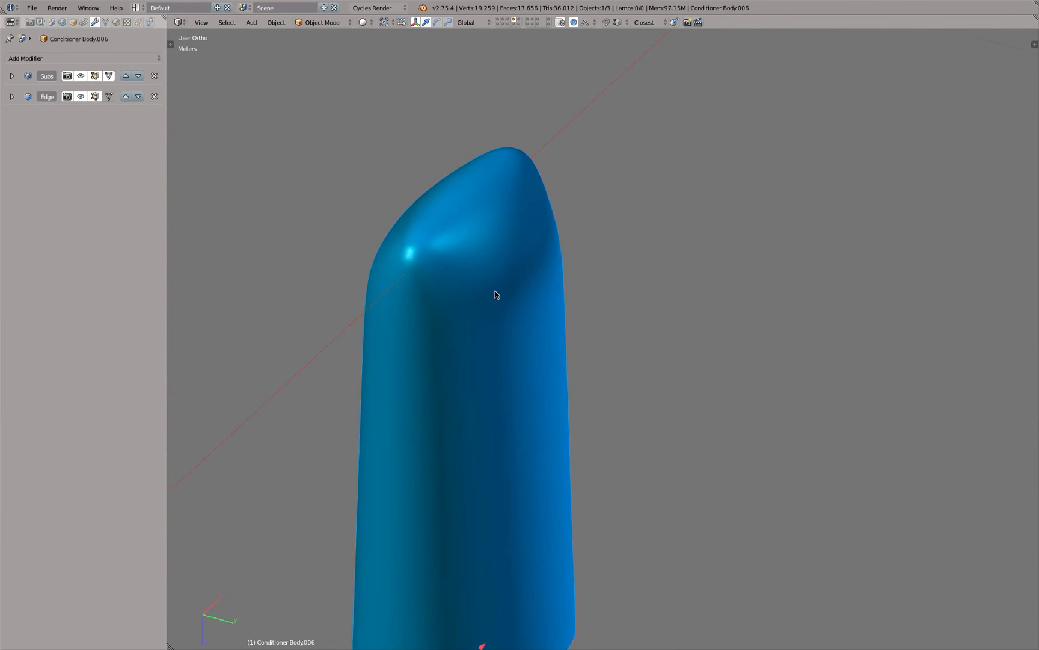
key("Tab")
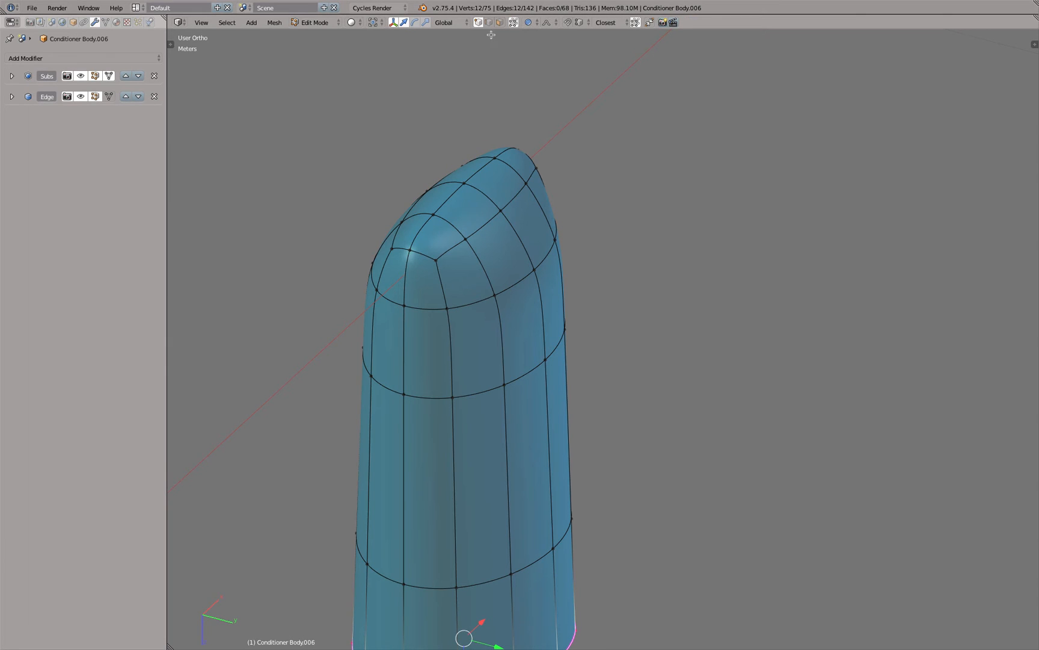
left_click(530, 22)
left_click(546, 36)
key("Tab")
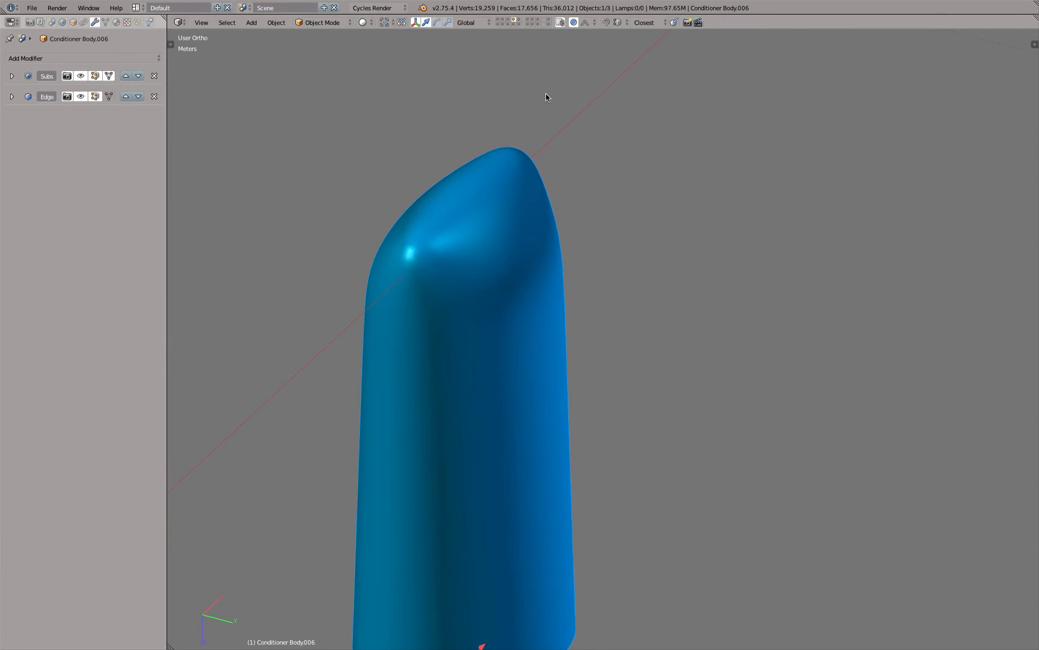
key("Tab")
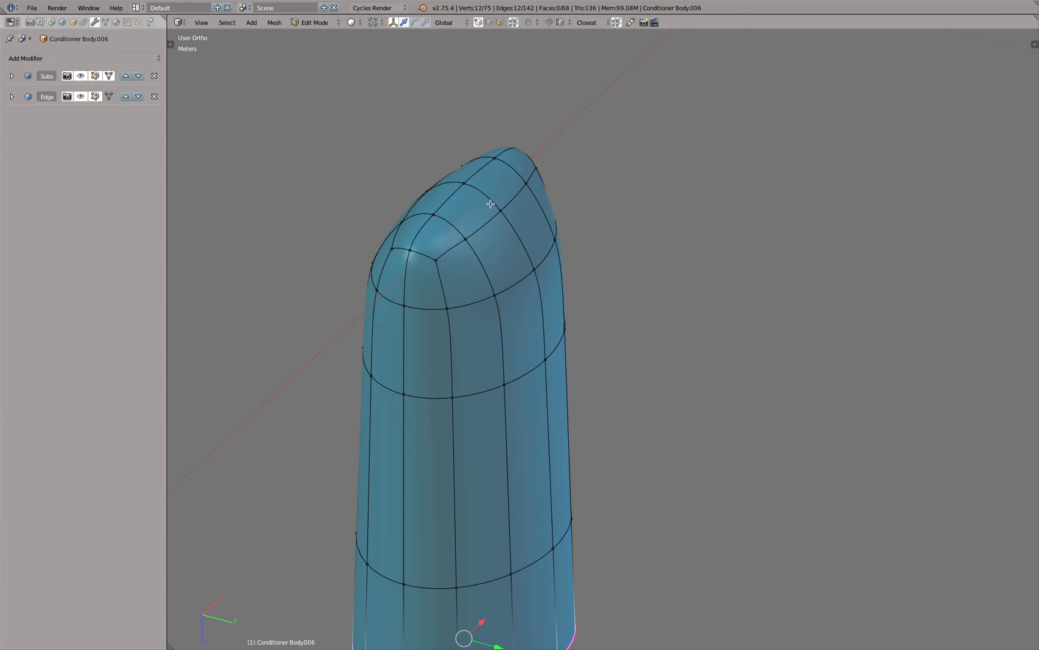
Step: Mark single faces around the bottle's rounded bottom in face selection mode to examine how its mesh flows across the base
left_click(499, 22)
right_click(418, 291)
right_click(468, 269)
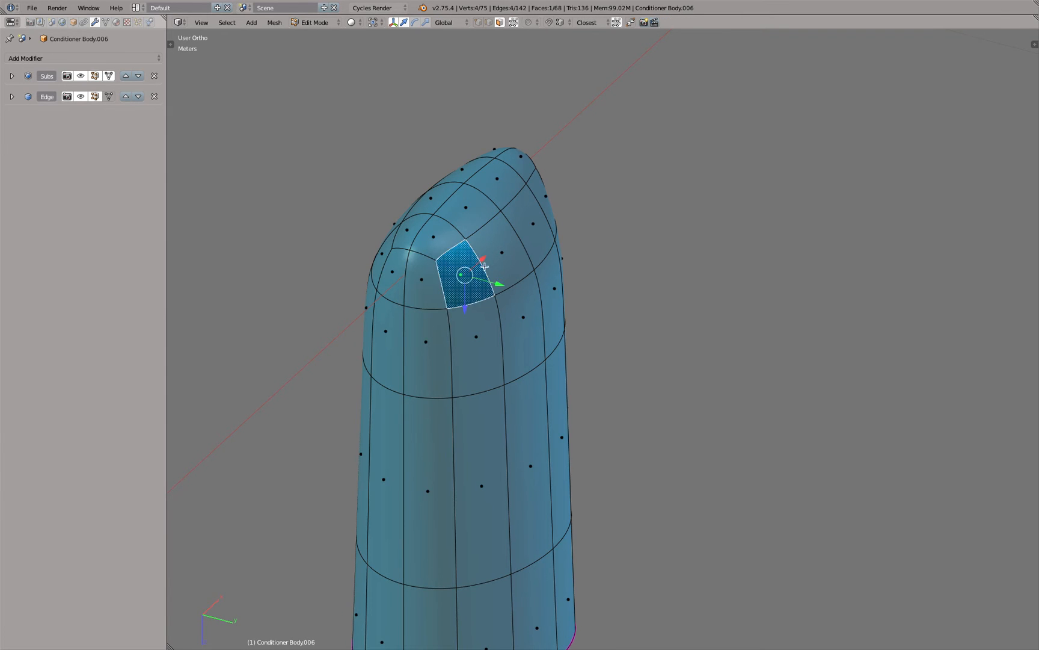
right_click(495, 242)
right_click(522, 218)
middle_click_drag(568, 224, 498, 273)
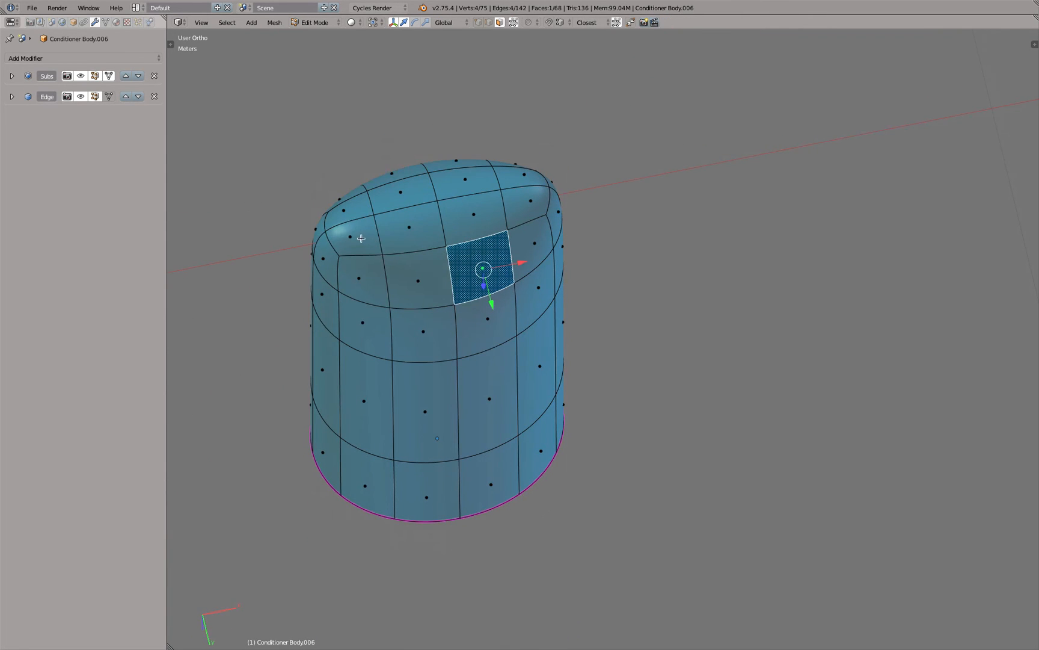
right_click(361, 239)
right_click(412, 218)
right_click(485, 206)
middle_click_drag(555, 195, 600, 235)
key("KP_1")
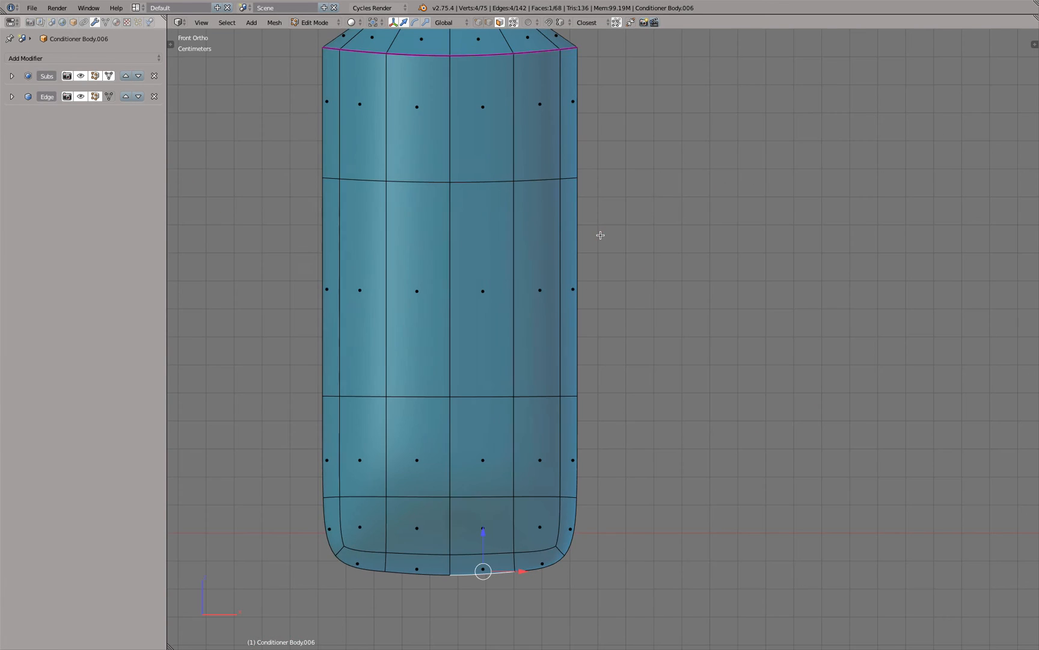
key("Tab")
Step: Place the 3D cursor in empty space beside the bottle and add a mesh circle there
scroll(601, 236, "down", 6)
middle_click_drag(595, 285, 386, 364, "shift")
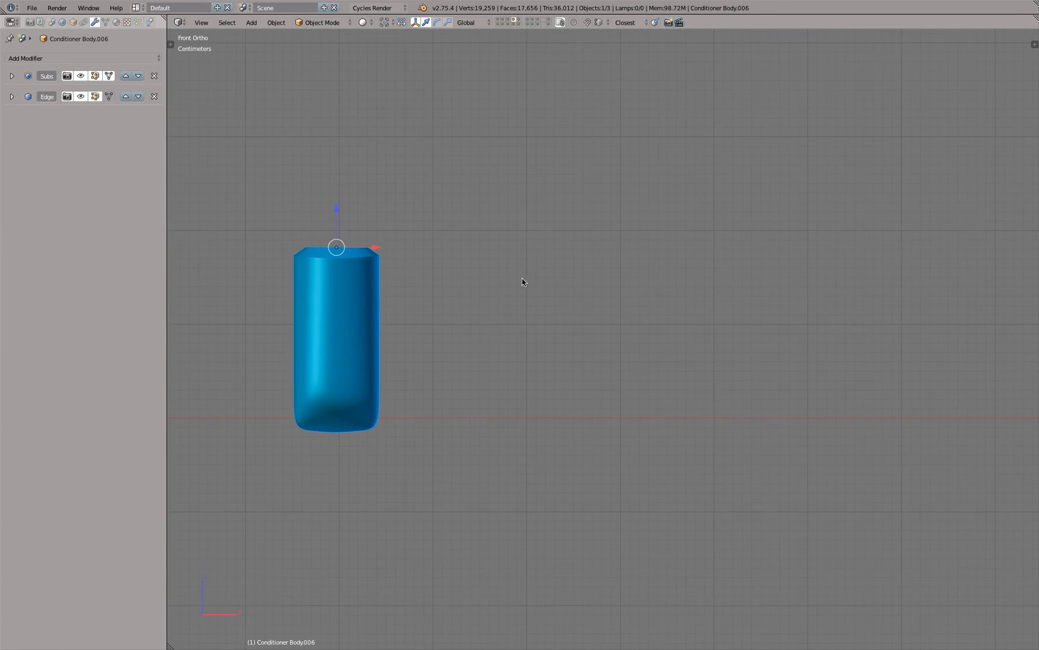
left_click(562, 271)
key("shift+a")
mouse_move(576, 272)
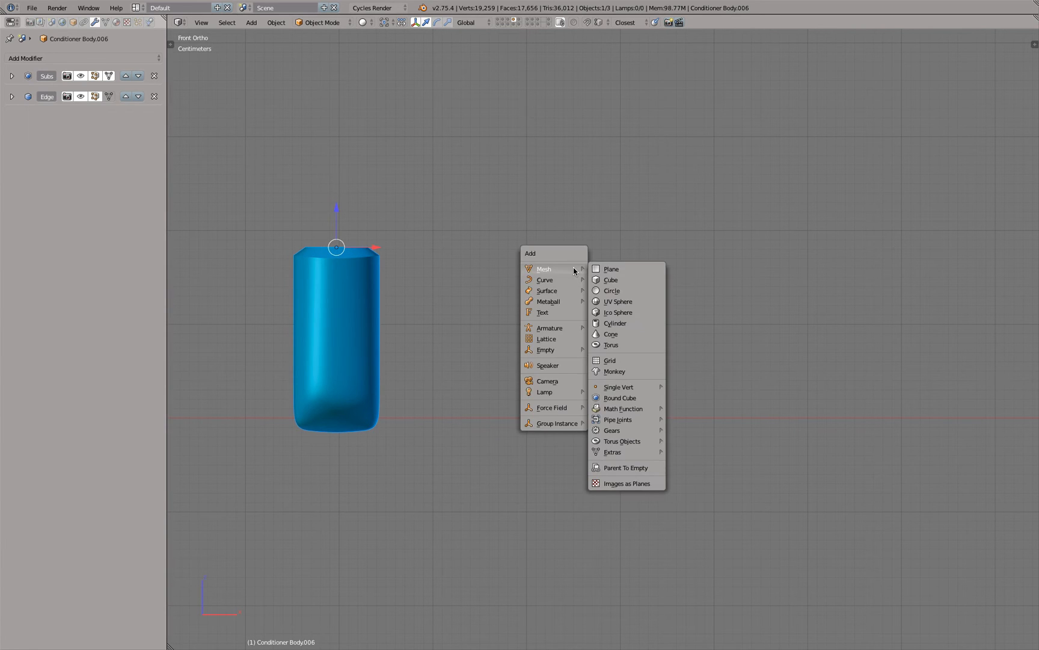
left_click(617, 296)
Step: Set the new circle to 12 vertices and a radius of 0.1 m
key("F6")
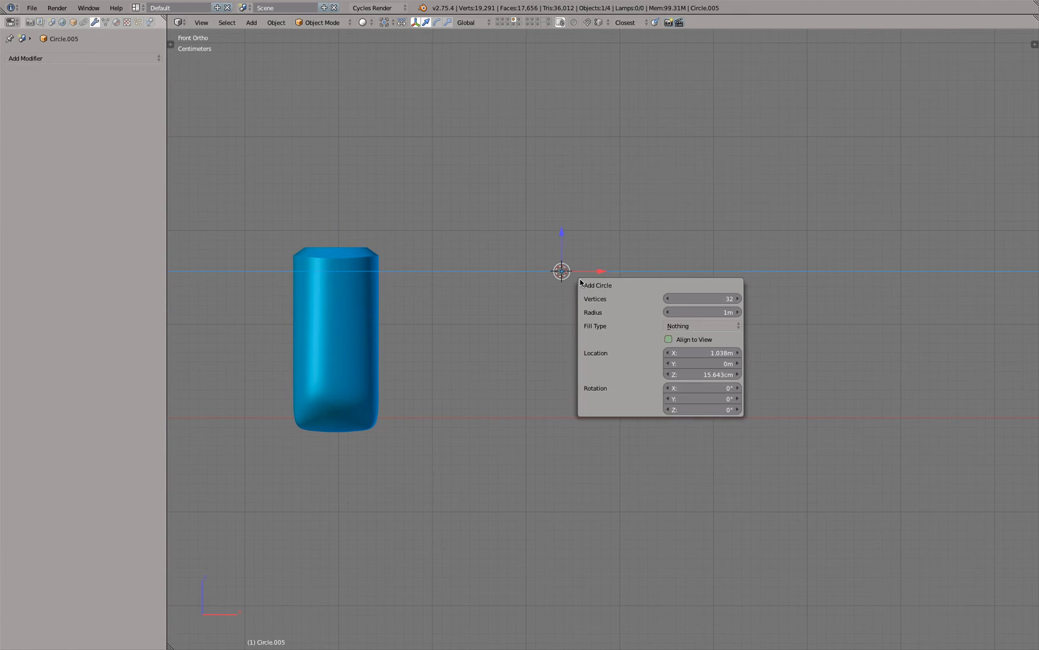
left_click(689, 298)
type("12")
key("Tab")
type(".1")
key("Return")
Step: Scale the circle to about 0.63 overall and about 0.6 along Y, and narrow it slightly along X to form an ellipse
key("KP_7")
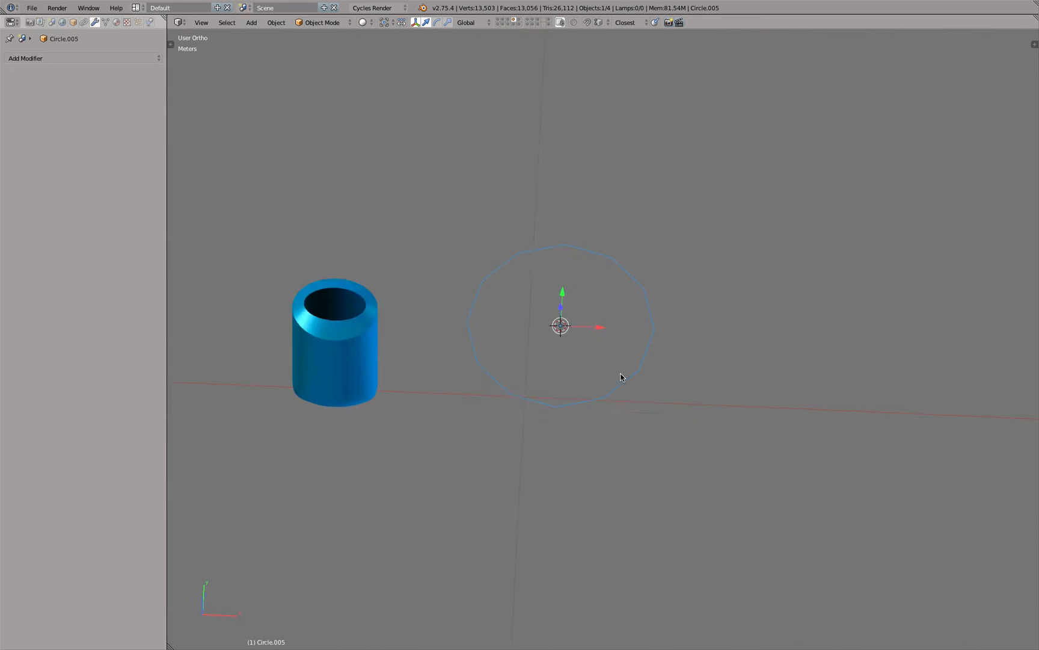
key("s")
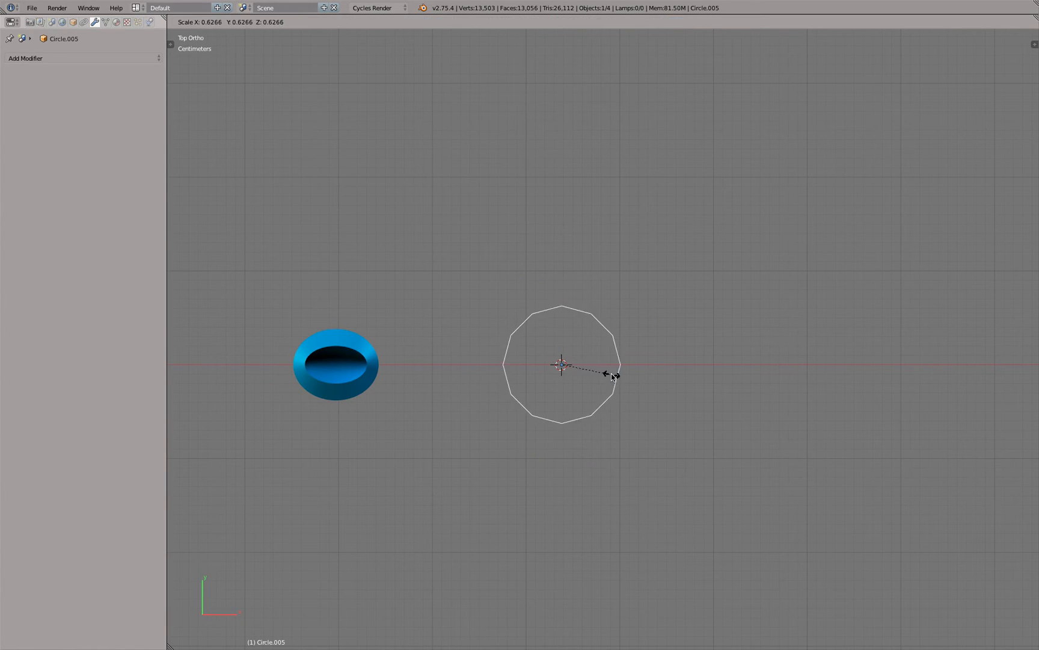
left_click(613, 374)
key("s")
key("y")
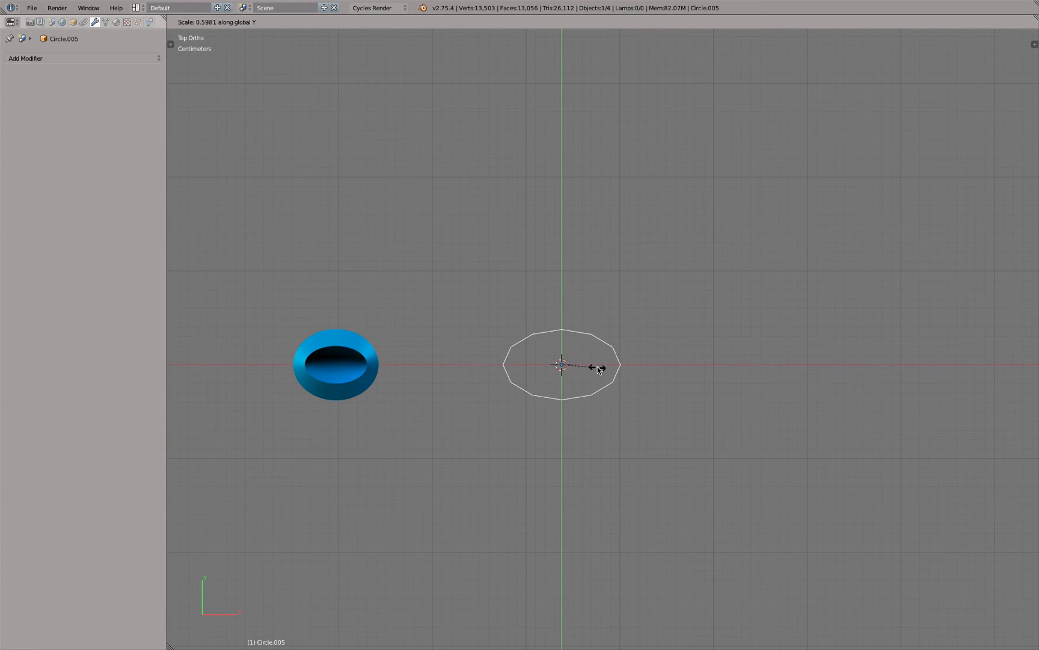
left_click(597, 368)
key("s")
key("x")
left_click(620, 372)
Step: Scale the ellipse's two outermost vertices inward along X to about 0.97 and return to Object Mode
scroll(561, 358, "up", 2)
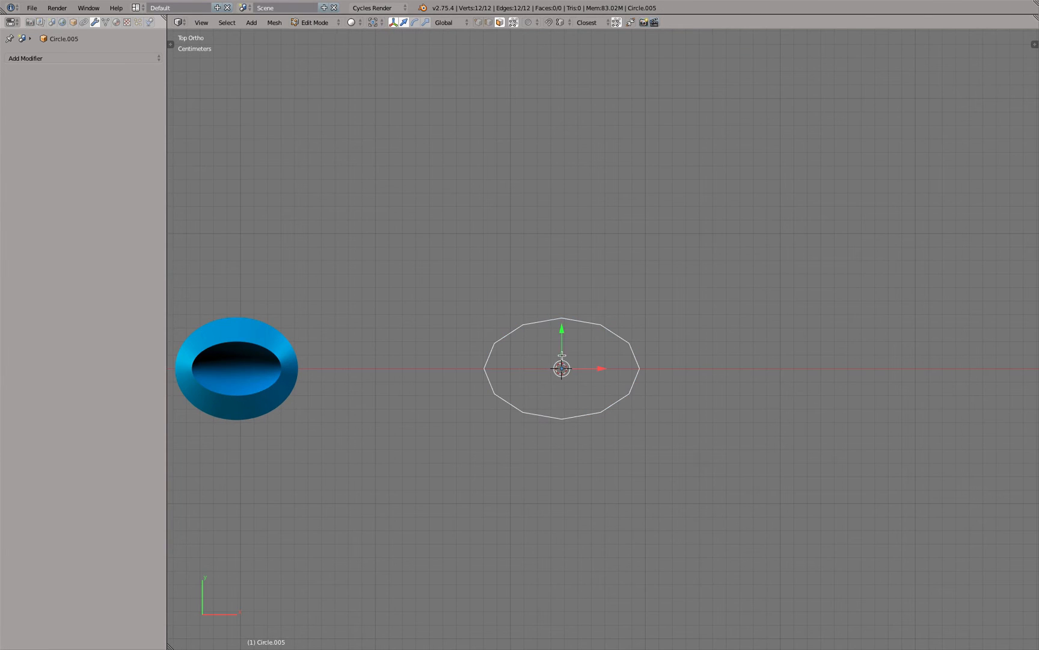
left_click(478, 22)
right_click(498, 368)
right_click(641, 371, "shift")
key("s")
key("x")
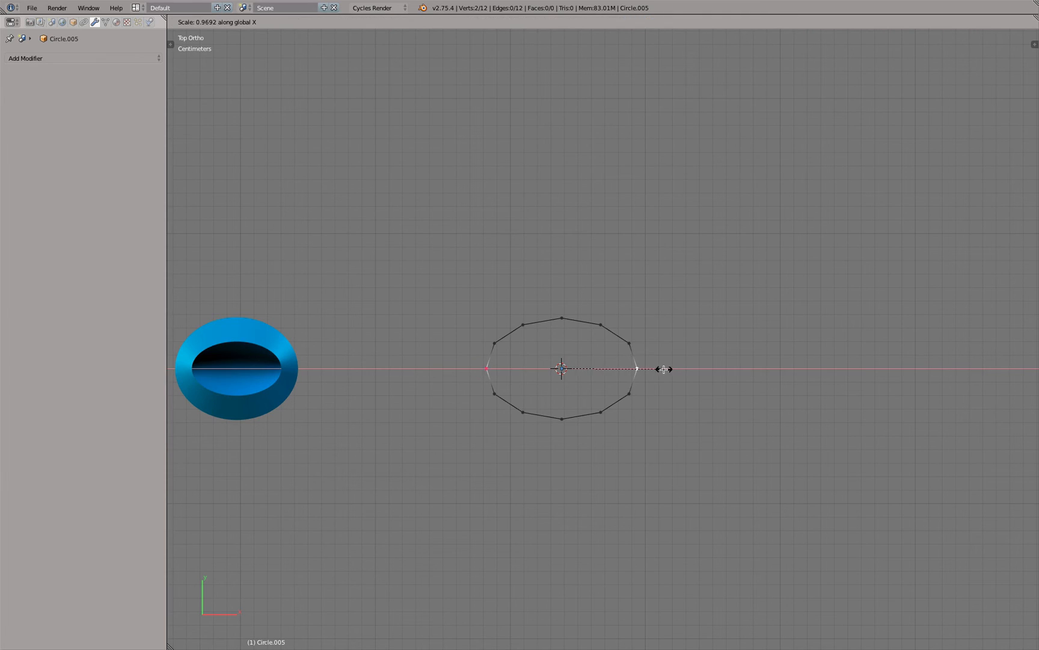
left_click(662, 368)
key("Tab")
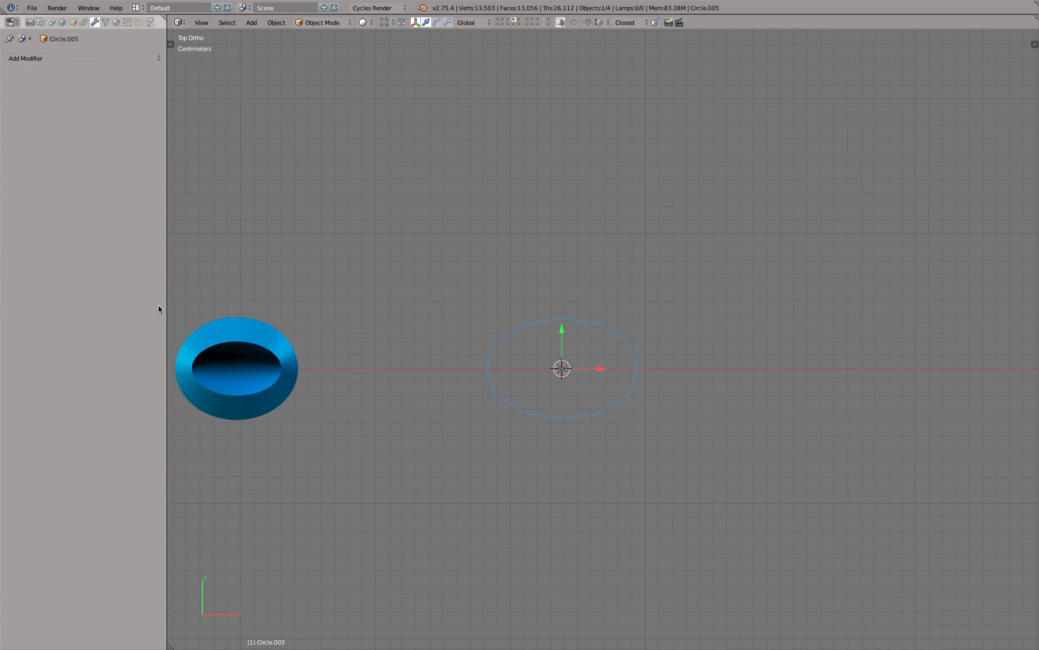
Step: Add a Subdivision Surface modifier to the ellipse with View subdivisions set to 3
left_click(131, 59)
left_click(137, 235)
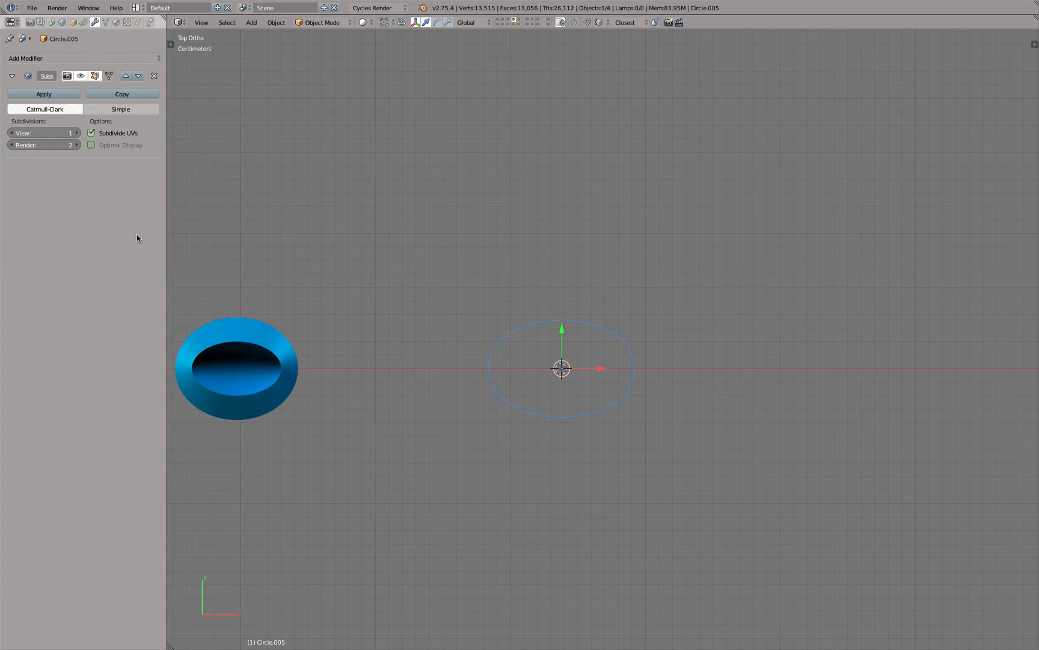
left_click(76, 133)
left_click(77, 133)
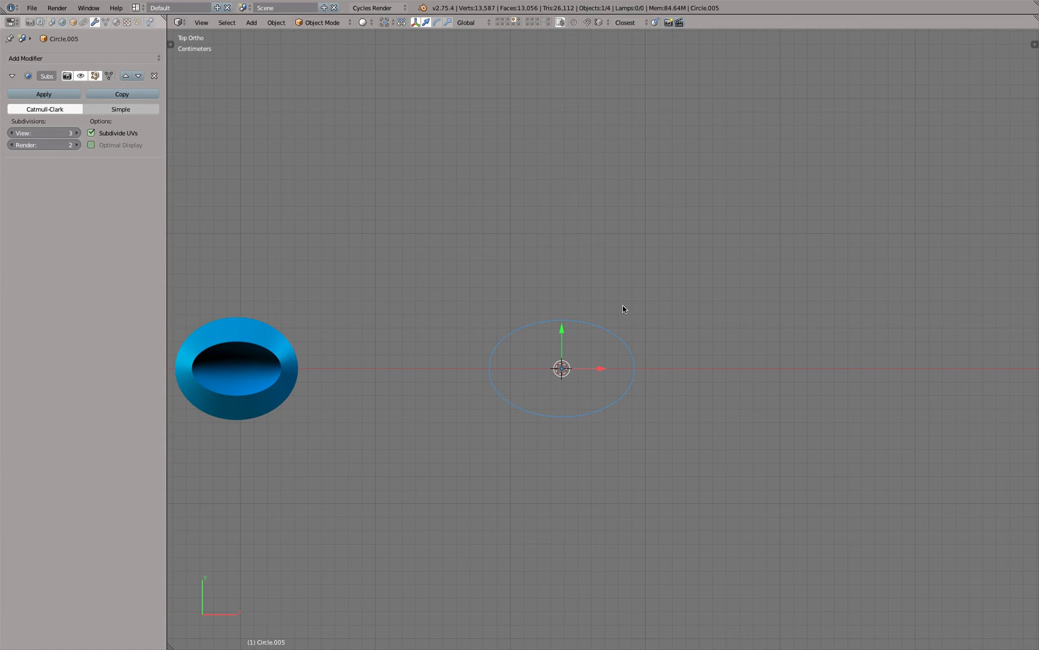
Step: Extrude the whole ellipse upward along Z in front view and lower the extruded loop slightly
middle_click_drag(622, 305, 623, 305)
key("KP_1")
key("Tab")
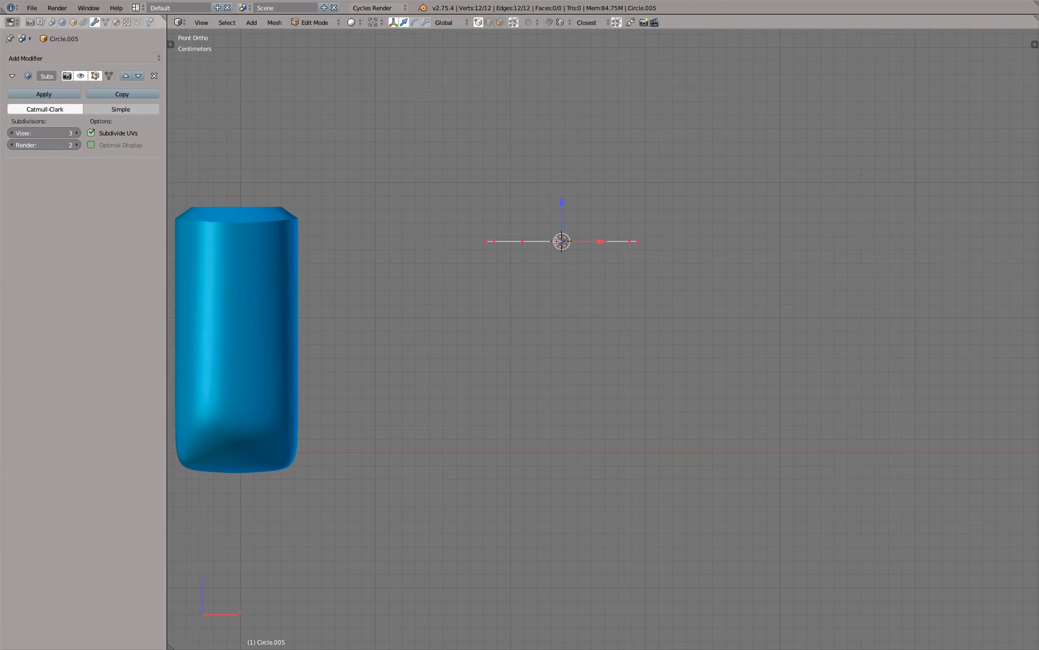
key("e")
key("z")
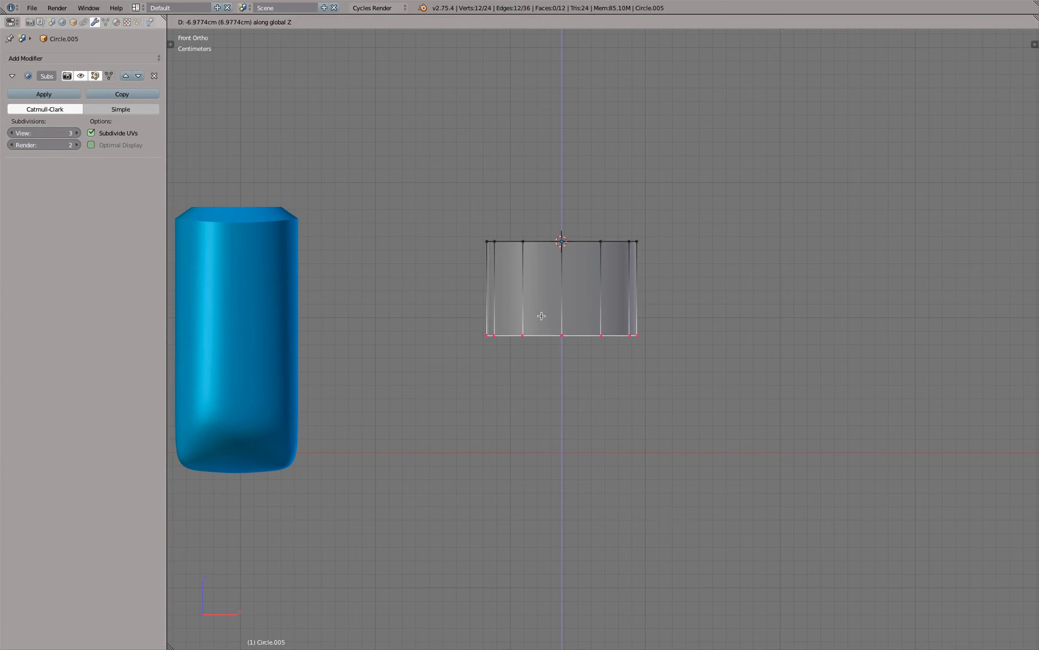
left_click(542, 88)
middle_click_drag(547, 95, 537, 368, "shift")
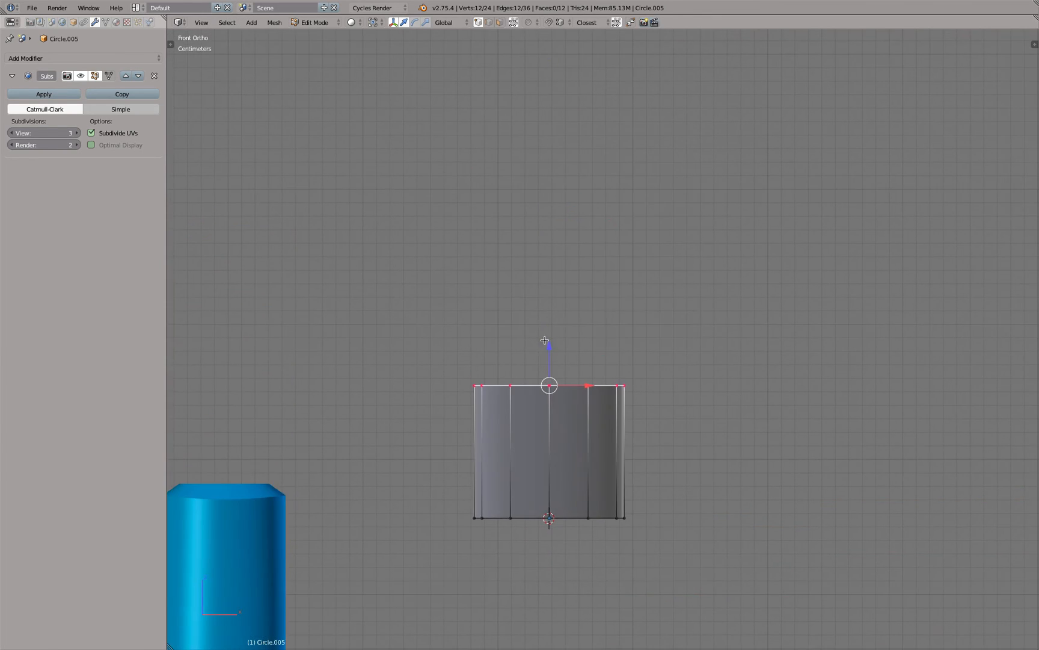
middle_click_drag(568, 323, 603, 120, "shift")
middle_click_drag(592, 224, 575, 251)
left_click_drag(583, 171, 582, 202)
scroll(581, 237, "up", 4)
scroll(581, 236, "down", 2)
Step: Extrude the upper loop again by about 6.2 cm along Z and close its opening with a single face
key("e")
key("z")
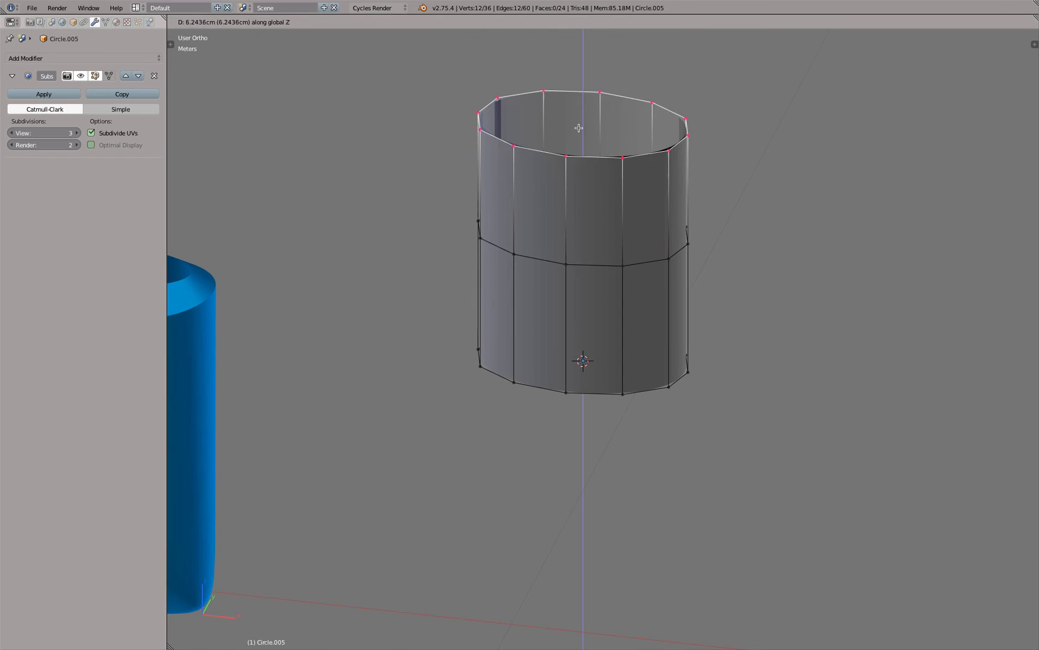
left_click(600, 147)
middle_click_drag(599, 147, 494, 278, "shift")
key("f")
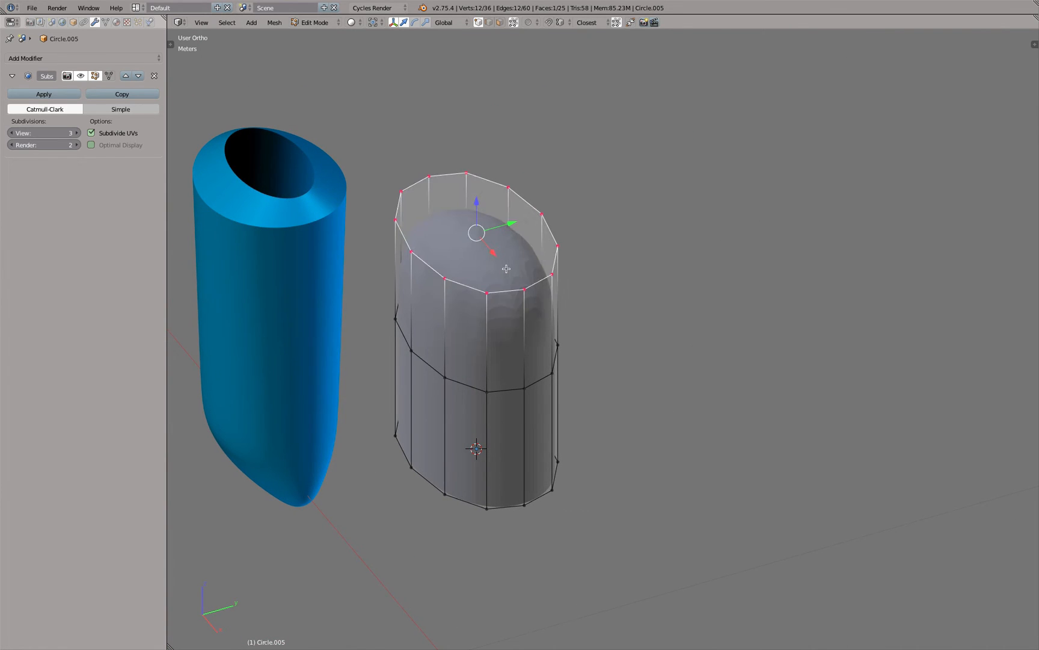
Step: Examine the n-gon-capped end in Object Mode from the front and from above, with the subdivided mesh shown as wireframe
key("Tab")
key("KP_1")
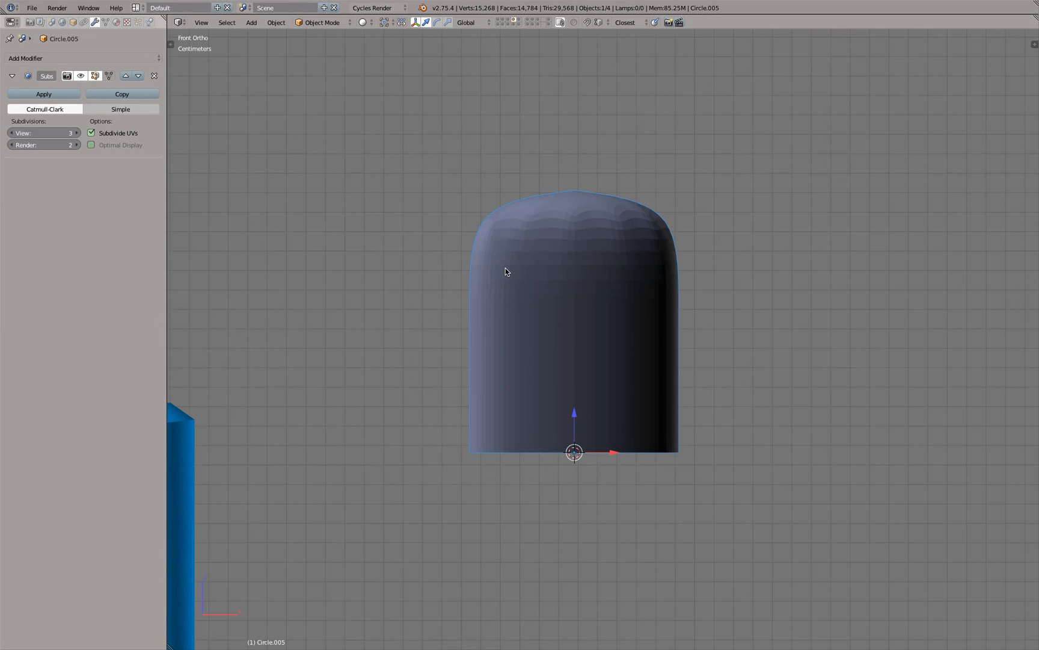
scroll(540, 193, "up", 5)
mouse_move(540, 190)
middle_mouse_down()
mouse_move(574, 247)
mouse_move(582, 320)
mouse_move(555, 352)
mouse_move(485, 336)
mouse_move(475, 359)
middle_mouse_up()
key("z")
scroll(575, 252, "down", 3)
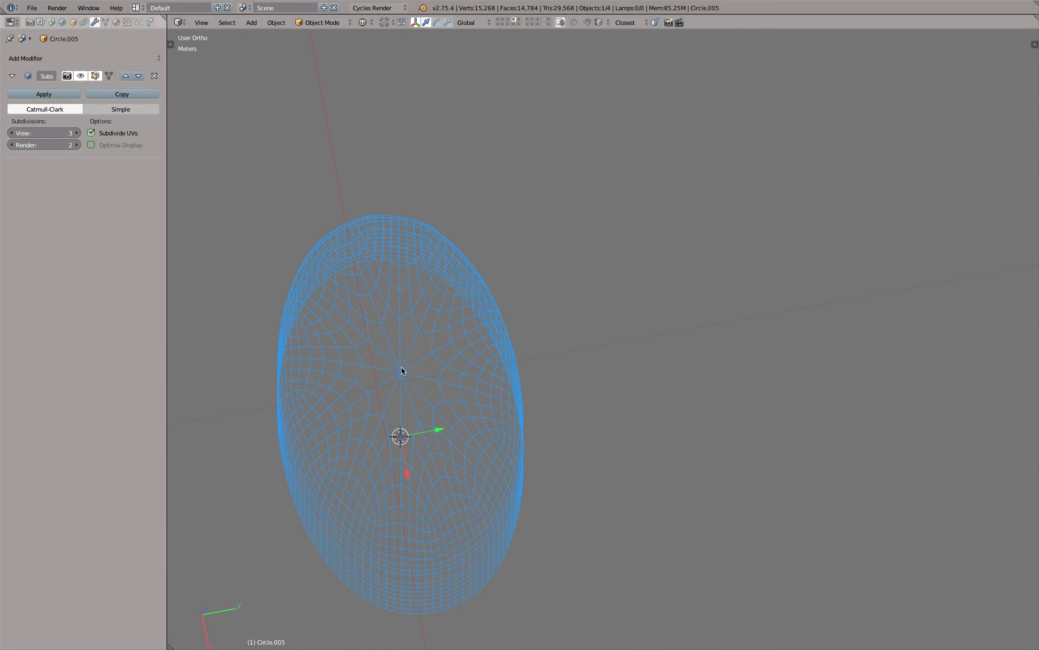
Step: Inspect the n-gon cap's profile in front view and return the display to solid shading
middle_click_drag(412, 330, 449, 315)
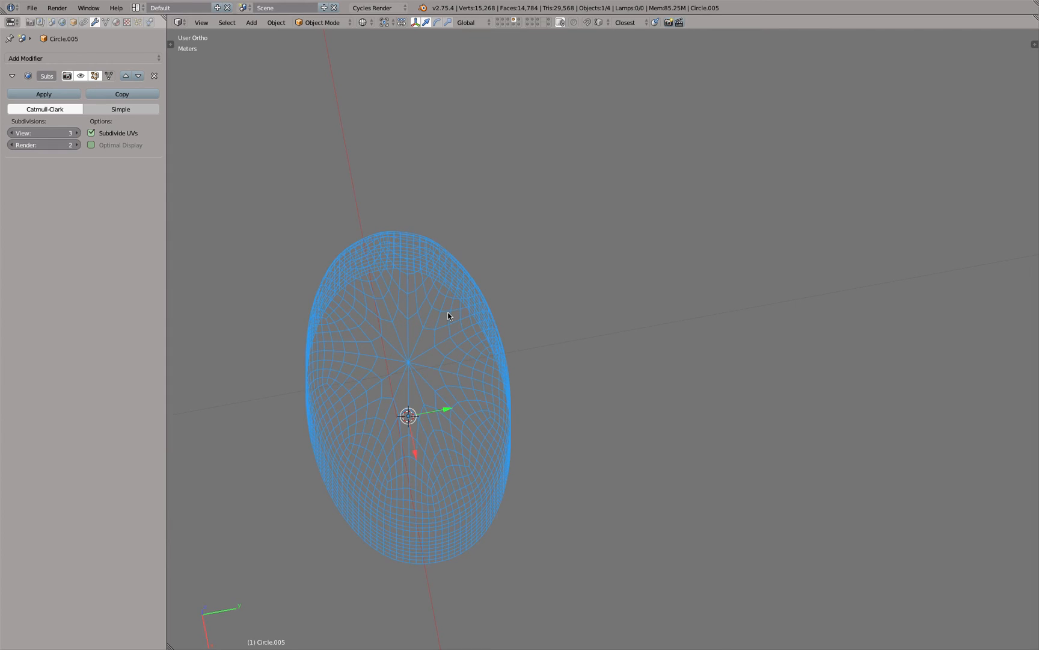
key("KP_1")
scroll(592, 259, "up", 4)
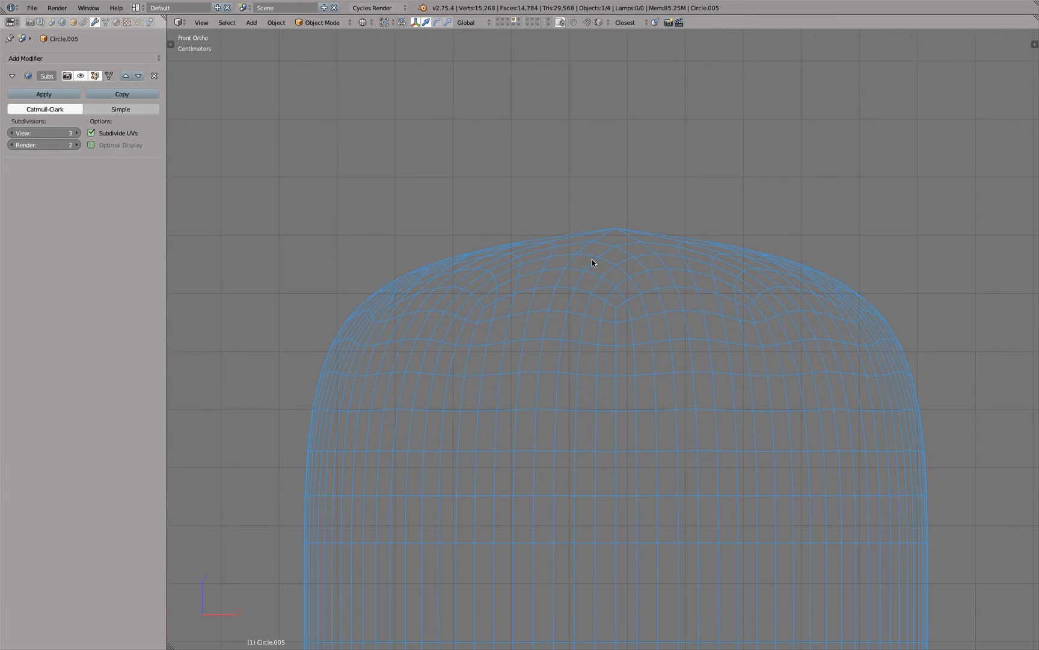
key("x")
key("z")
scroll(613, 236, "down", 5)
middle_click_drag(612, 236, 628, 242)
Step: Delete only the n-gon face closing the ellipse's upper end, keeping its rim edges and vertices
key("Tab")
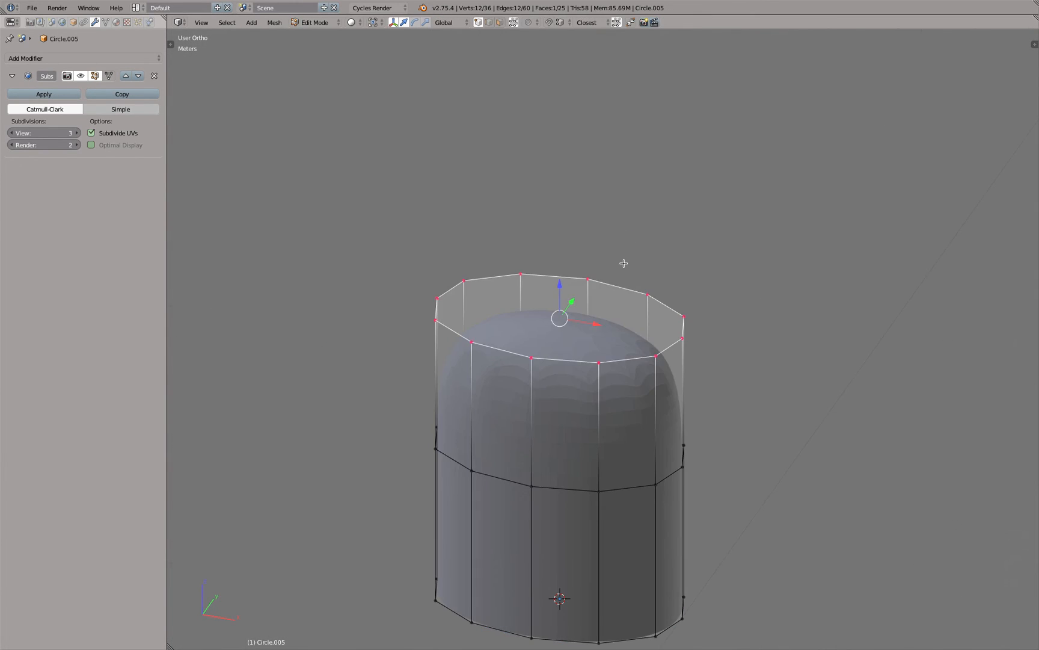
key("x")
left_click(622, 285)
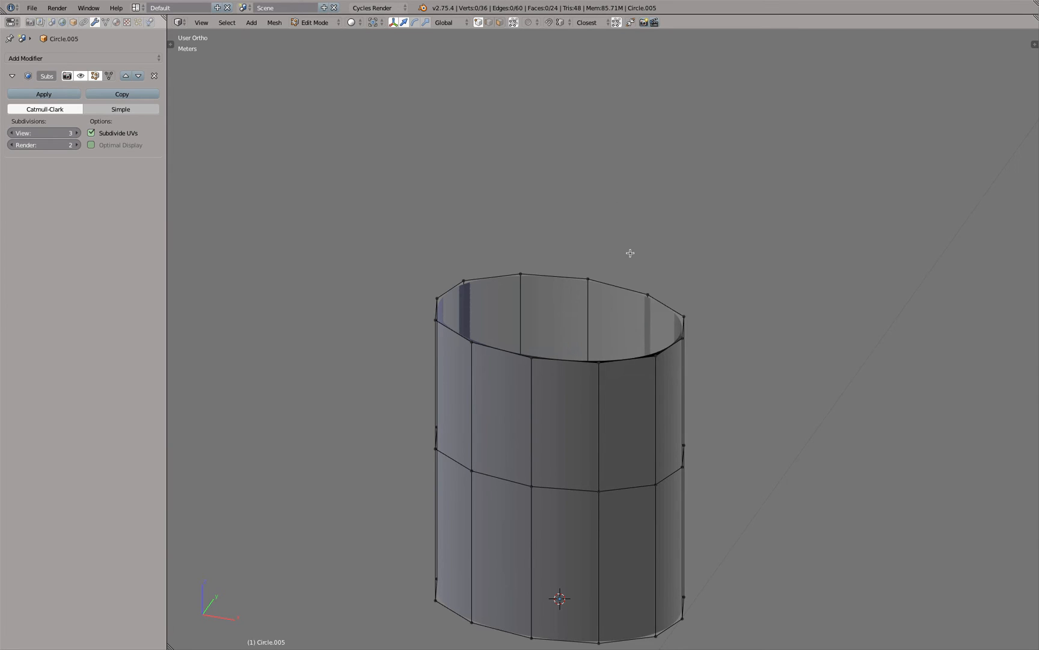
Step: Fill two adjacent strips across the open top by creating faces between opposite rim edges, from the centre toward the -X end
left_click(489, 22)
middle_click_drag(610, 251, 631, 263)
right_click(613, 304, "alt")
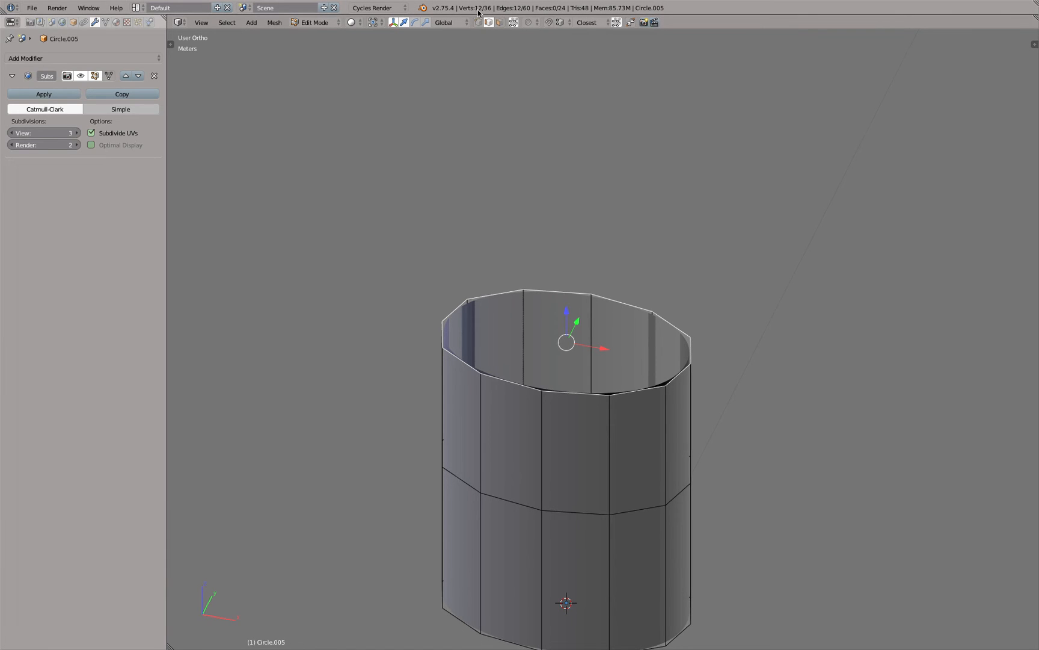
middle_click_drag(494, 118, 541, 200)
right_click(564, 414)
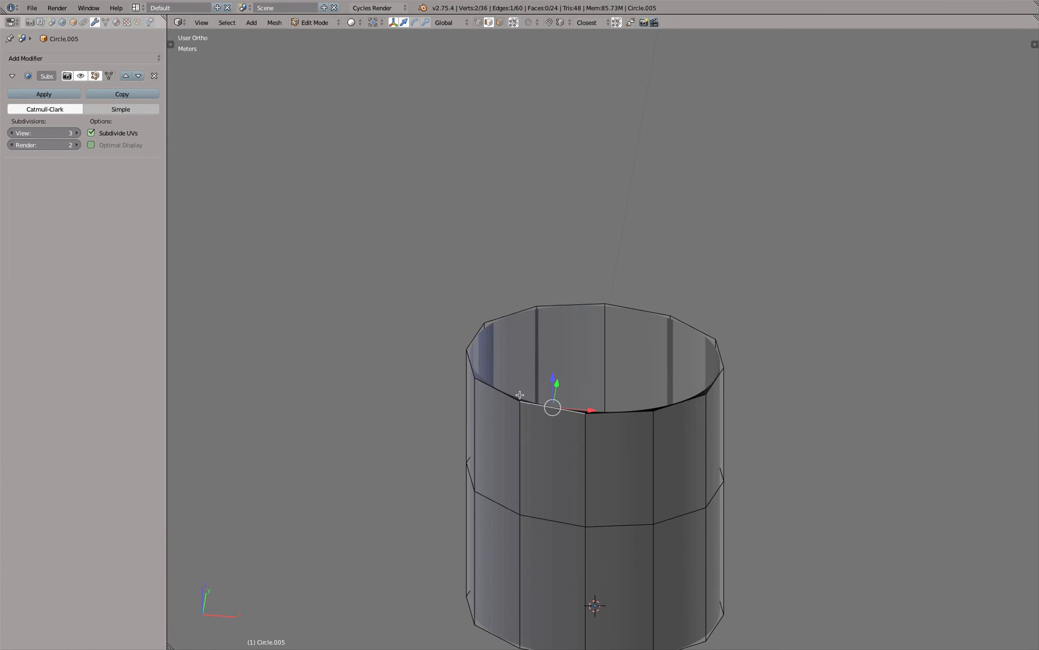
right_click(560, 318, "shift")
key("f")
right_click(507, 384)
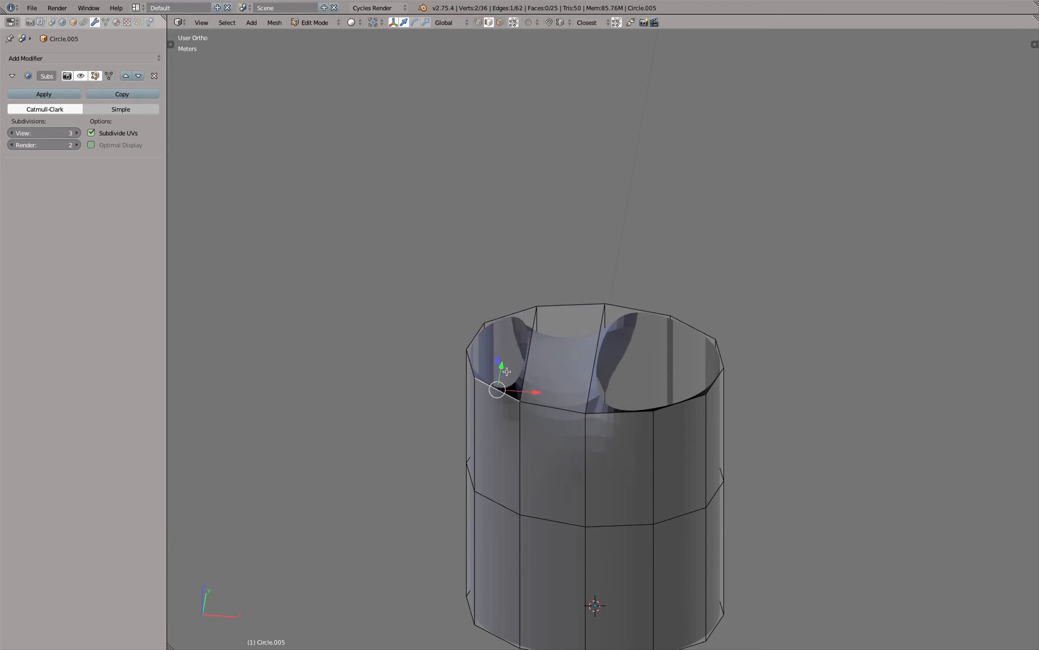
right_click(521, 316, "shift")
key("f")
Step: Fill two more strips between opposite rim edges, continuing toward the +X end of the cap
right_click(610, 411)
right_click(621, 310, "shift")
key("f")
right_click(671, 406)
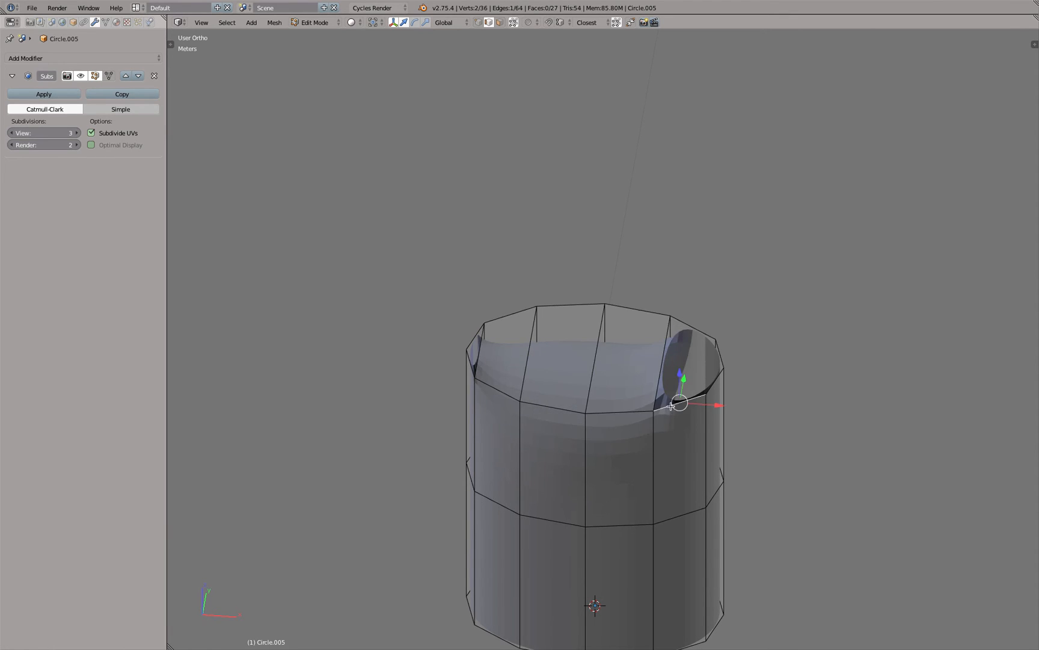
right_click(686, 333, "shift")
key("f")
Step: Try to close the triangular gap at the +X end of the cap with a triangle face, and undo it
scroll(726, 371, "up", 4)
right_click(697, 391)
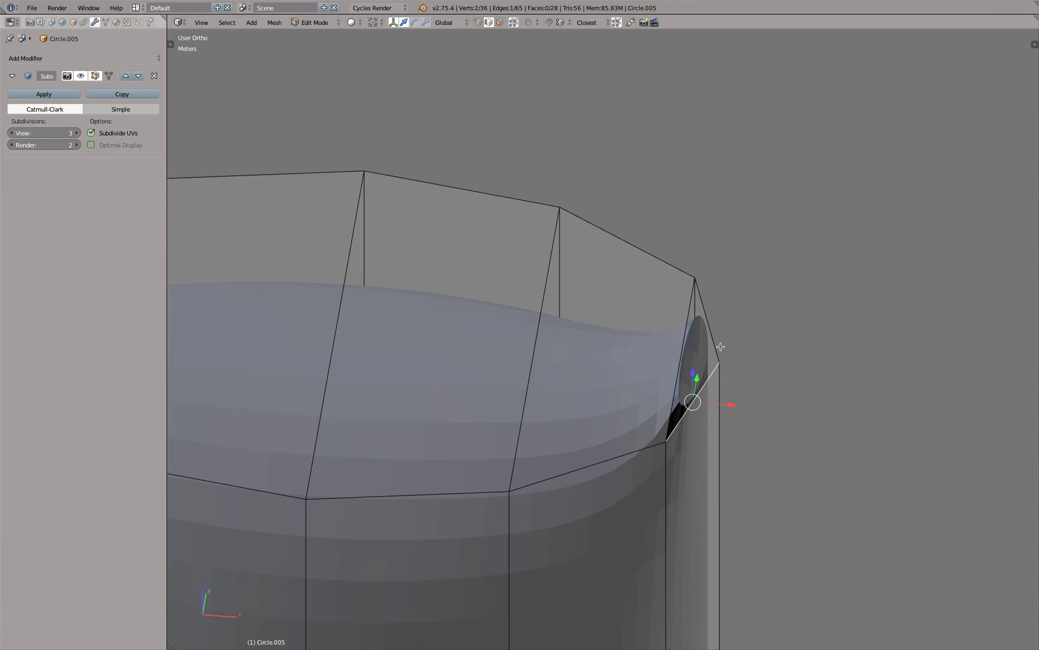
right_click(690, 333, "shift")
key("f")
scroll(690, 332, "down", 4)
middle_click_drag(690, 337, 661, 366)
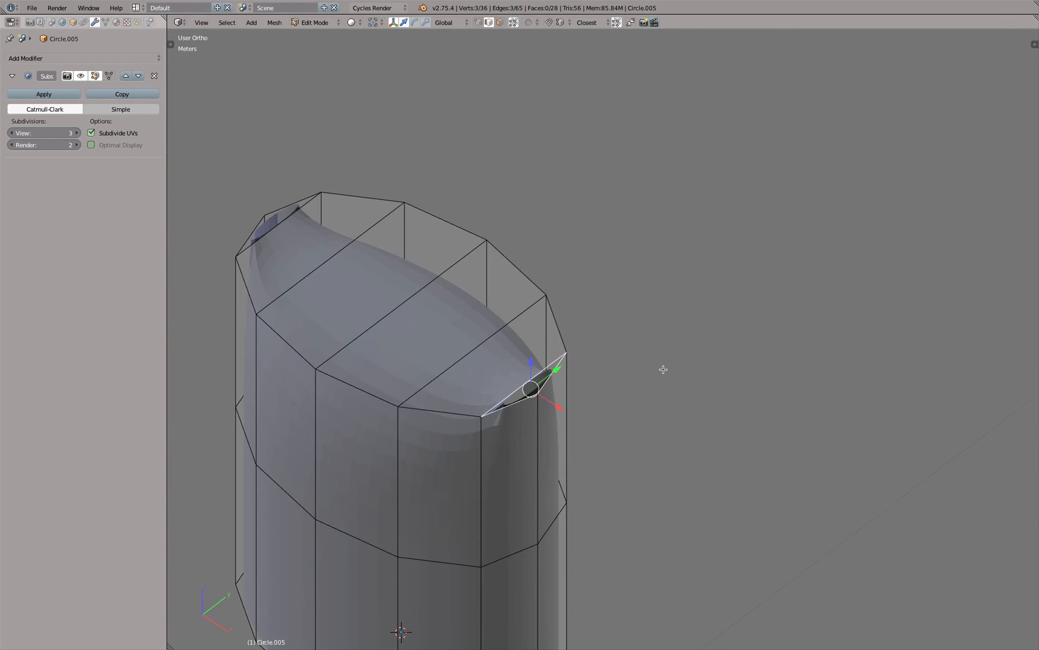
scroll(599, 360, "up", 4)
scroll(594, 353, "down", 3)
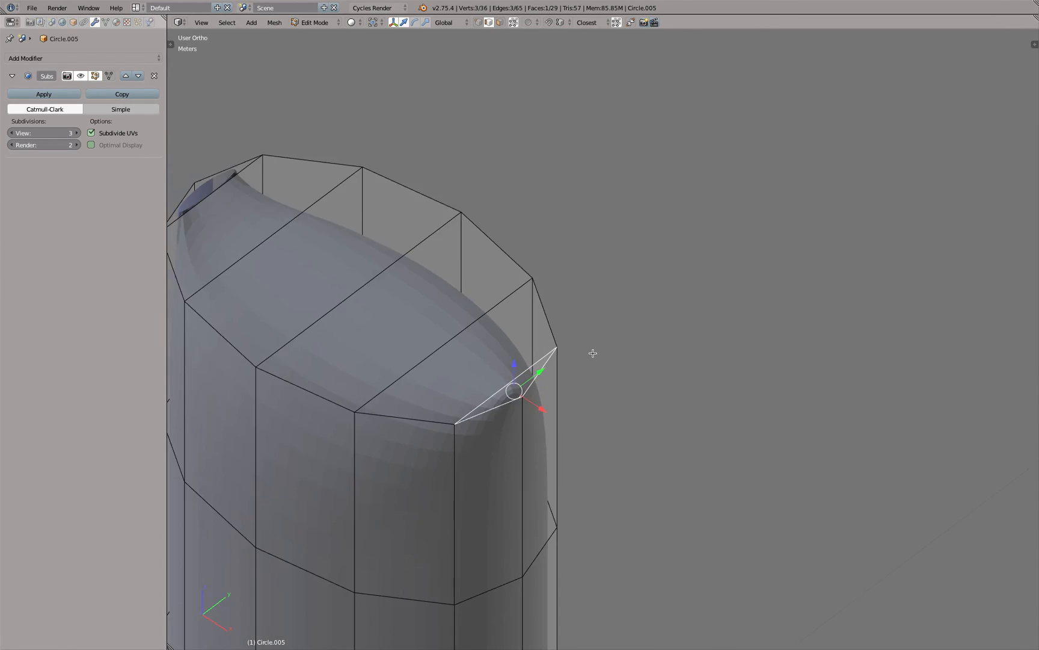
key("ctrl+z")
Step: Add a centred loop cut running lengthwise through the four cap strips
scroll(591, 350, "down", 4)
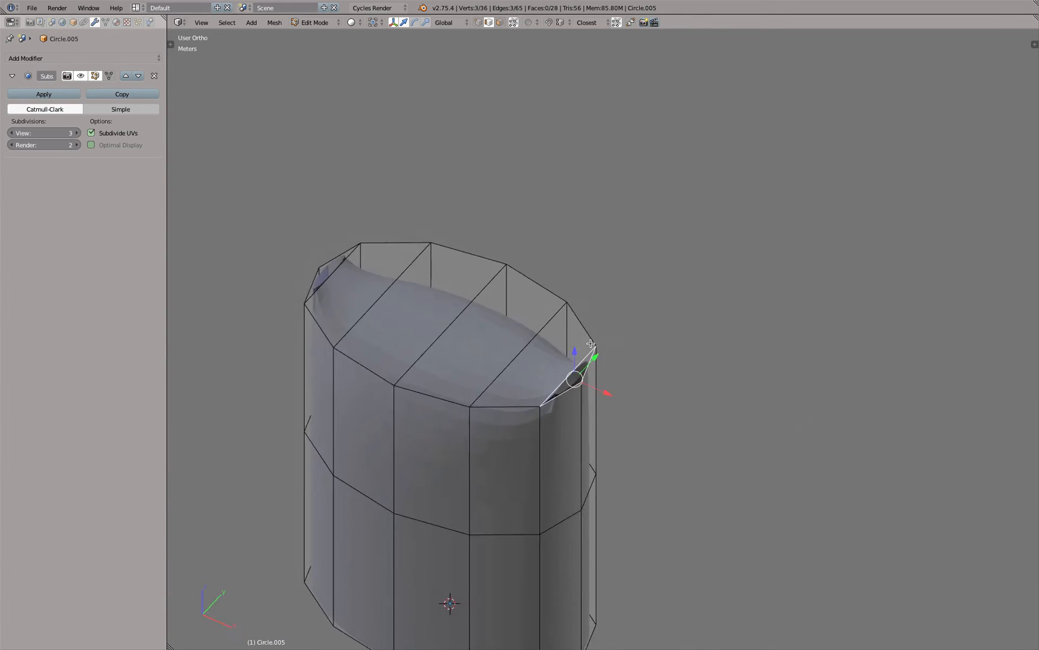
scroll(604, 339, "up", 5)
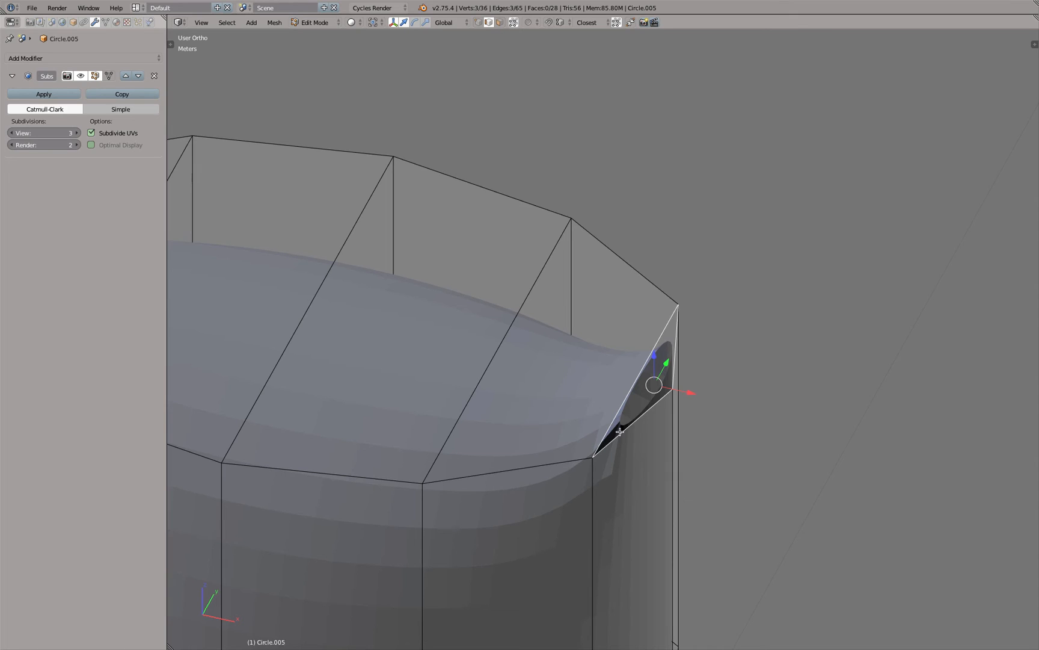
scroll(620, 432, "down", 4)
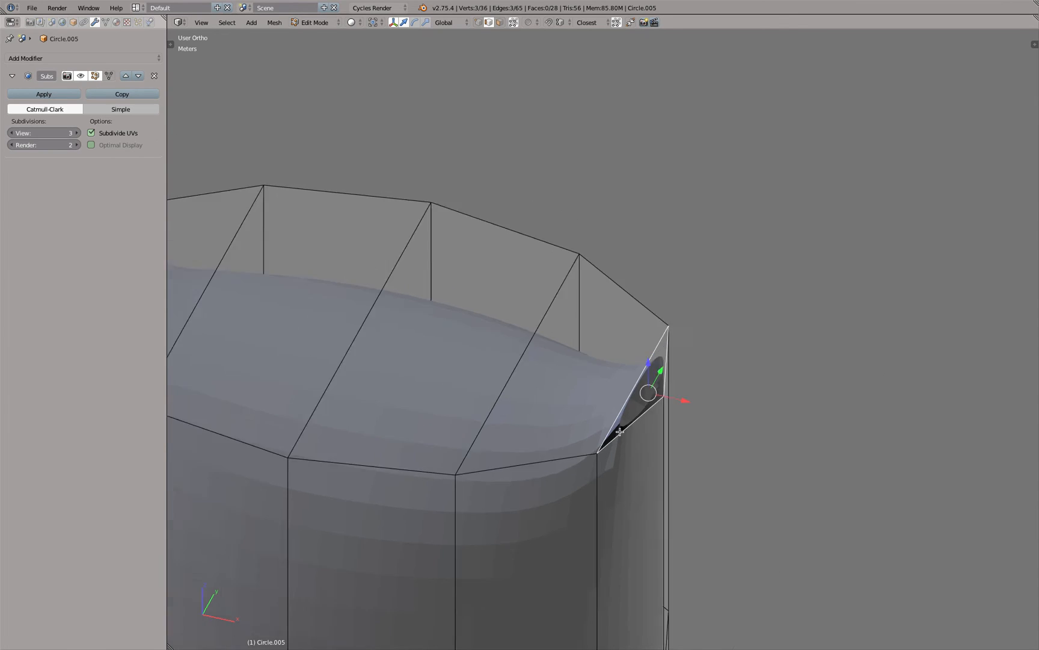
middle_click_drag(622, 358, 557, 336)
scroll(452, 322, "up", 2)
middle_click_drag(452, 322, 543, 326, "shift")
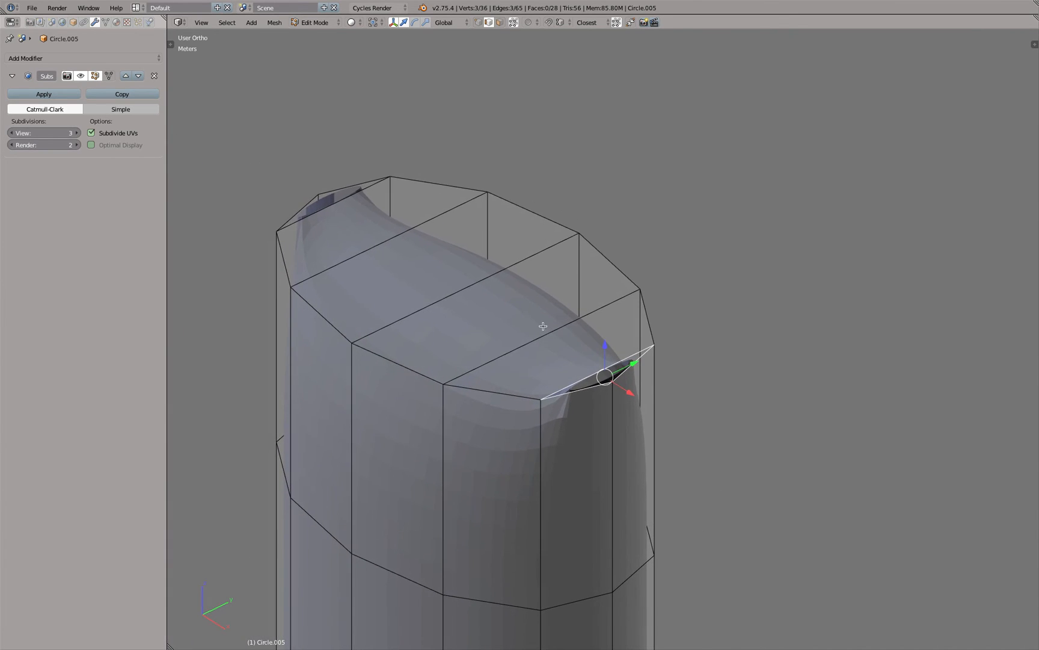
key("ctrl+r")
left_click(541, 330)
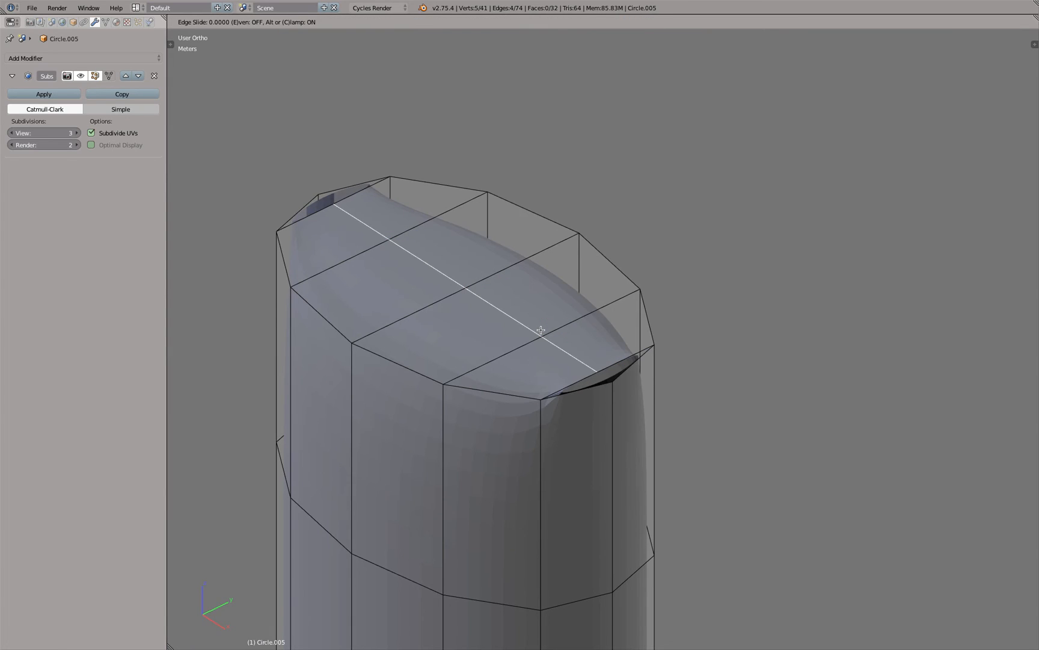
left_click(541, 330)
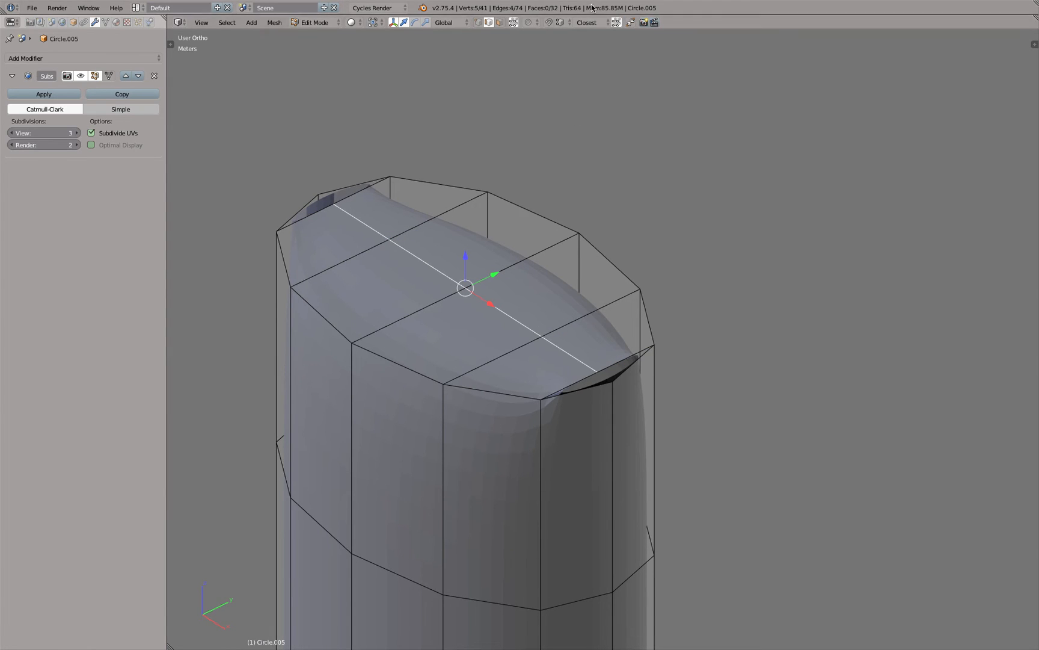
Step: Close the remaining gap at each narrow end of the cap with a quad built from its surrounding vertices
key("1")
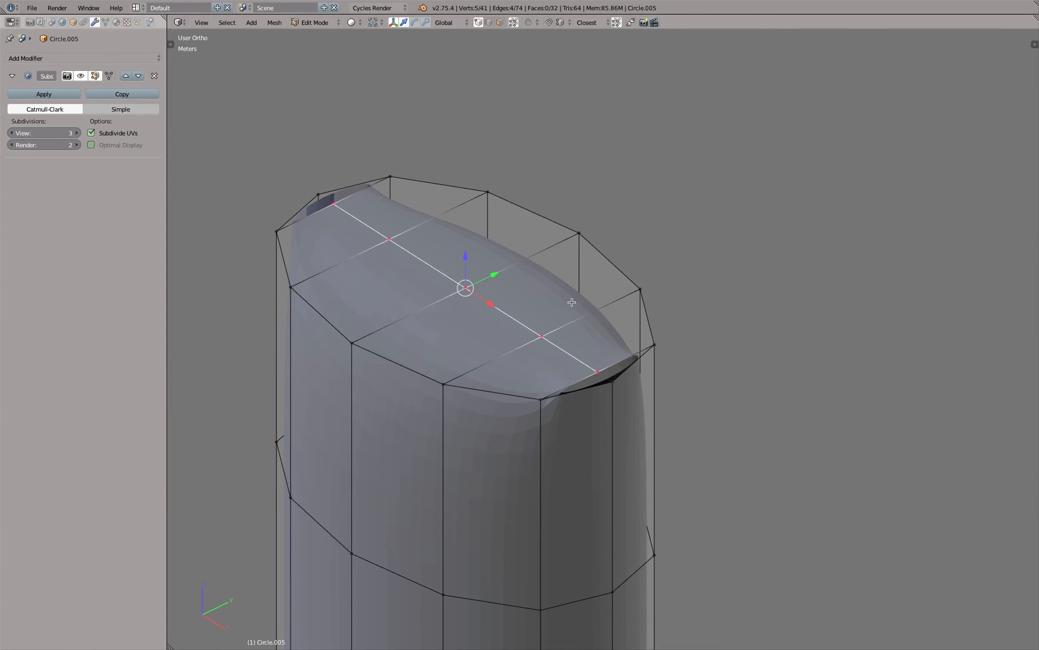
left_click(595, 368)
left_click(541, 399, "shift")
left_click(612, 382, "shift")
left_click(654, 345, "shift")
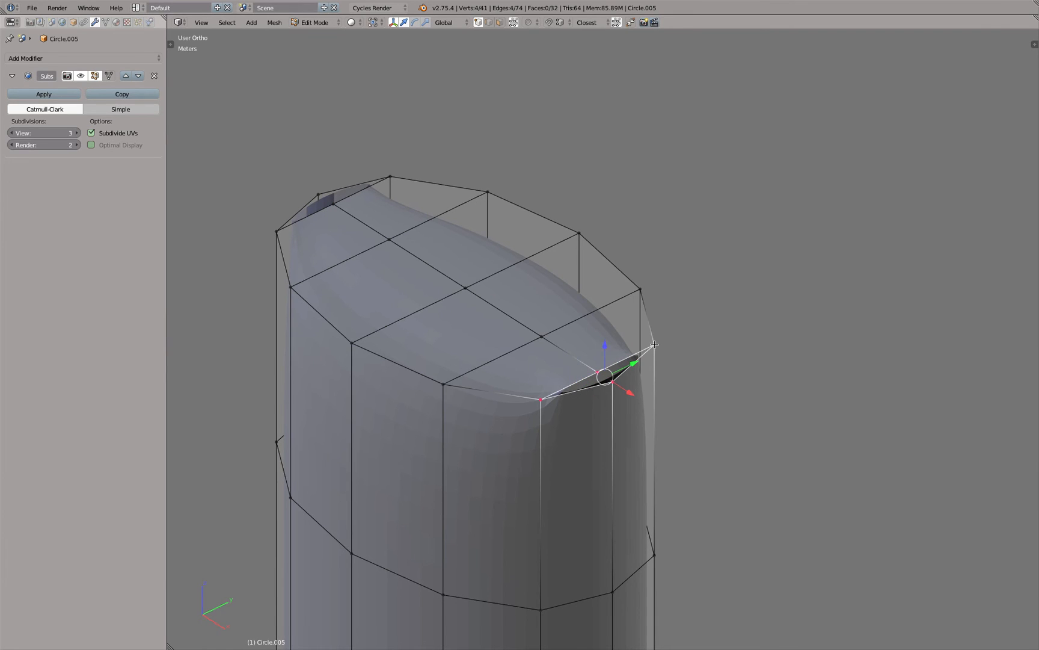
key("f")
left_click(284, 229)
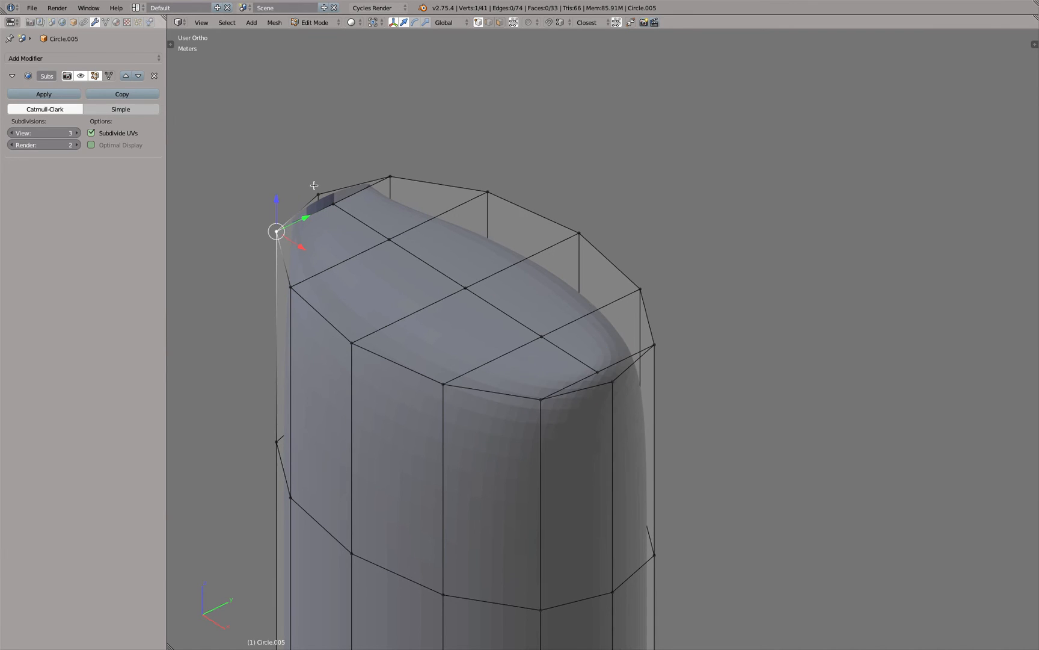
left_click(315, 187, "shift")
key("f")
Step: Examine the quad-capped end in Object Mode from above and from the front
key("Tab")
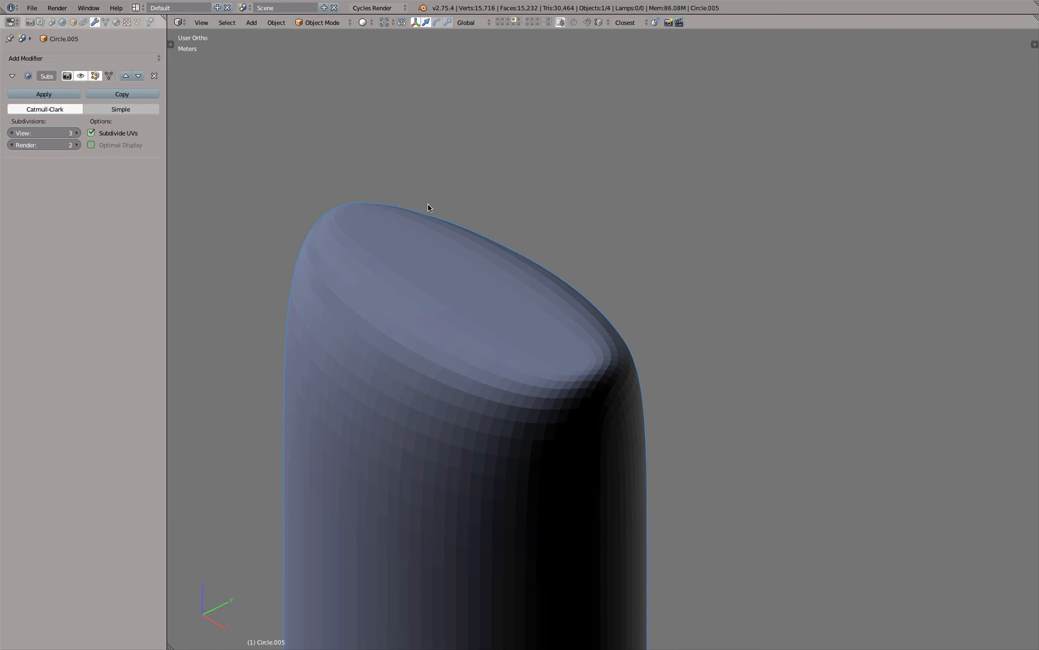
mouse_move(473, 298)
middle_mouse_down()
mouse_move(413, 262)
mouse_move(580, 285)
mouse_move(532, 257)
middle_mouse_up()
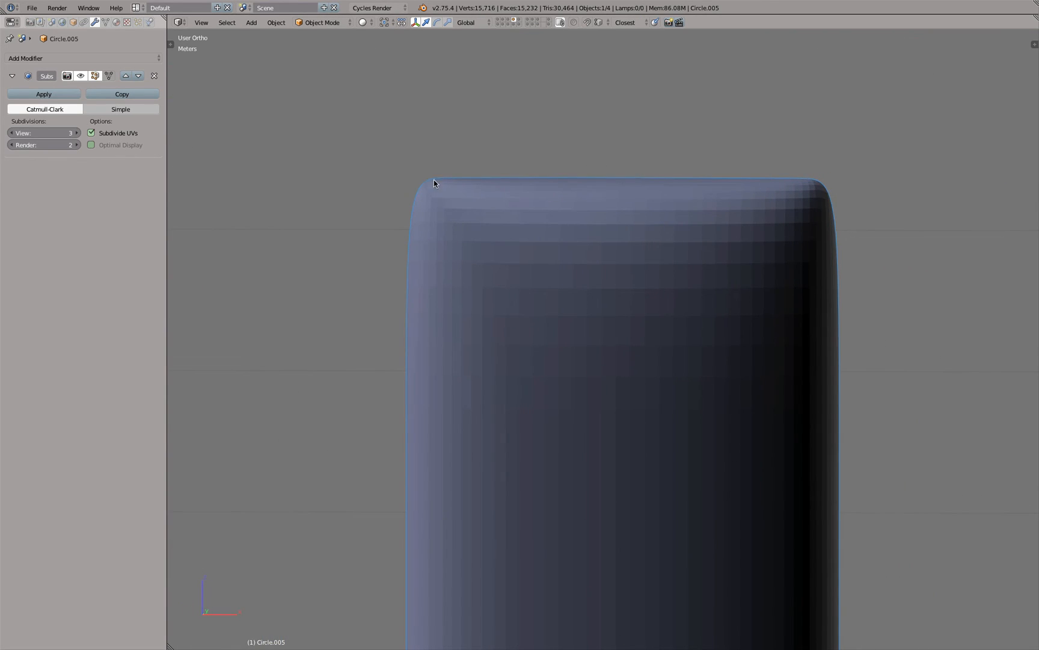
middle_click_drag(420, 192, 403, 325)
Step: Inspect the edges and the centre-line vertex around the quad at the cap's -X end in Edit Mode
key("Tab")
right_click(398, 327)
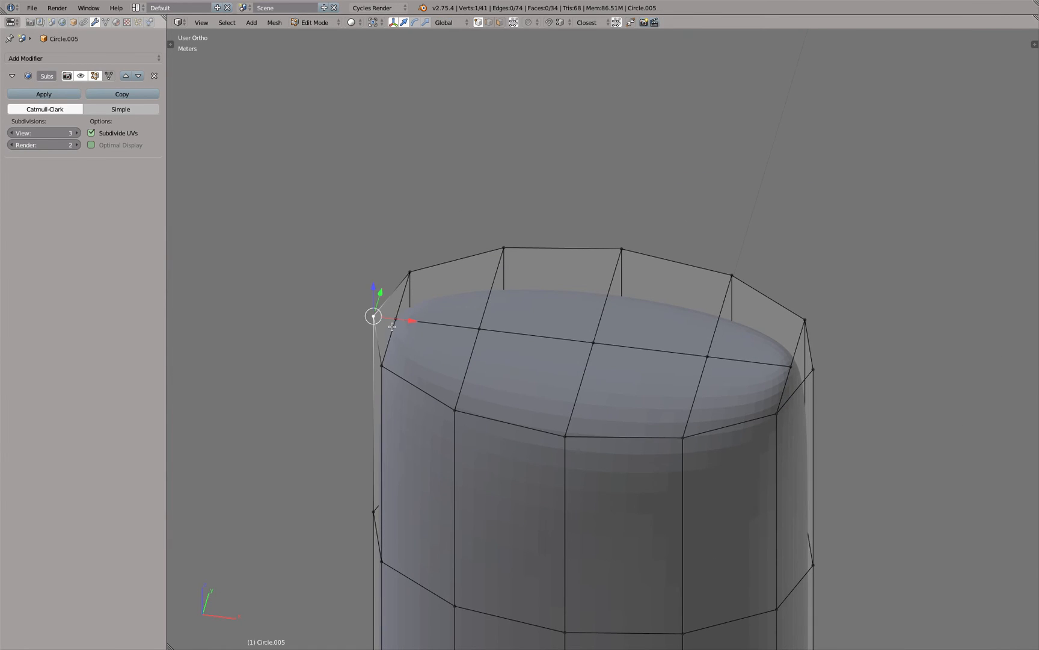
left_click(487, 23)
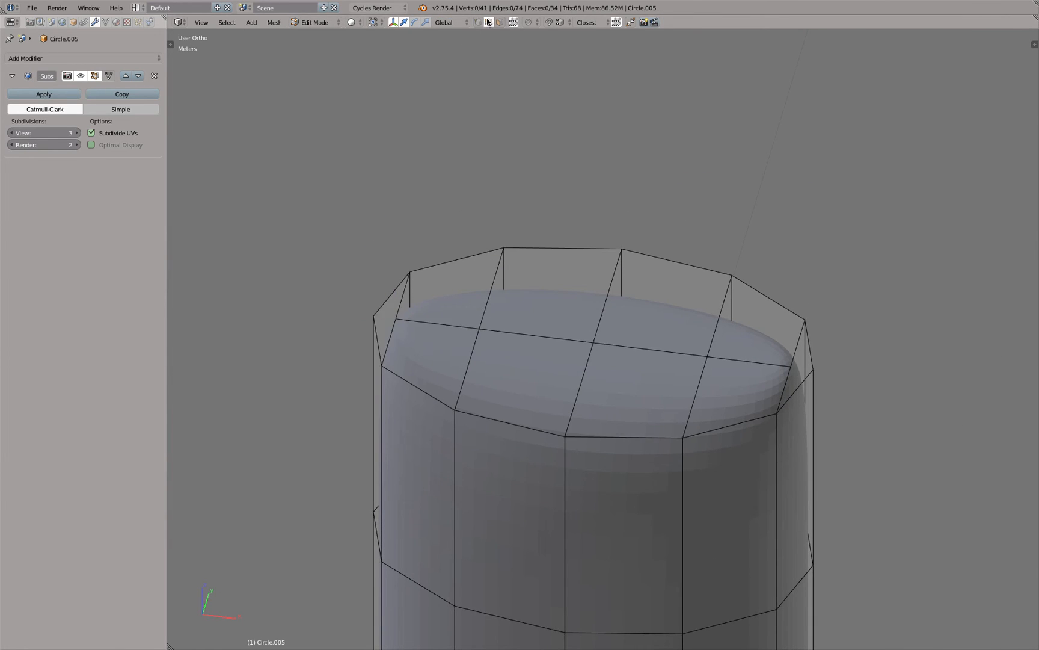
key("a")
right_click(388, 298)
right_click(400, 309, "shift")
right_click(485, 304)
right_click(401, 306, "shift")
right_click(489, 313)
right_click(577, 327, "shift")
left_click(478, 23)
right_click(396, 319)
Step: Select the vertical edge loops at both narrow ends of the body to check how they meet the cap
scroll(375, 316, "down", 2)
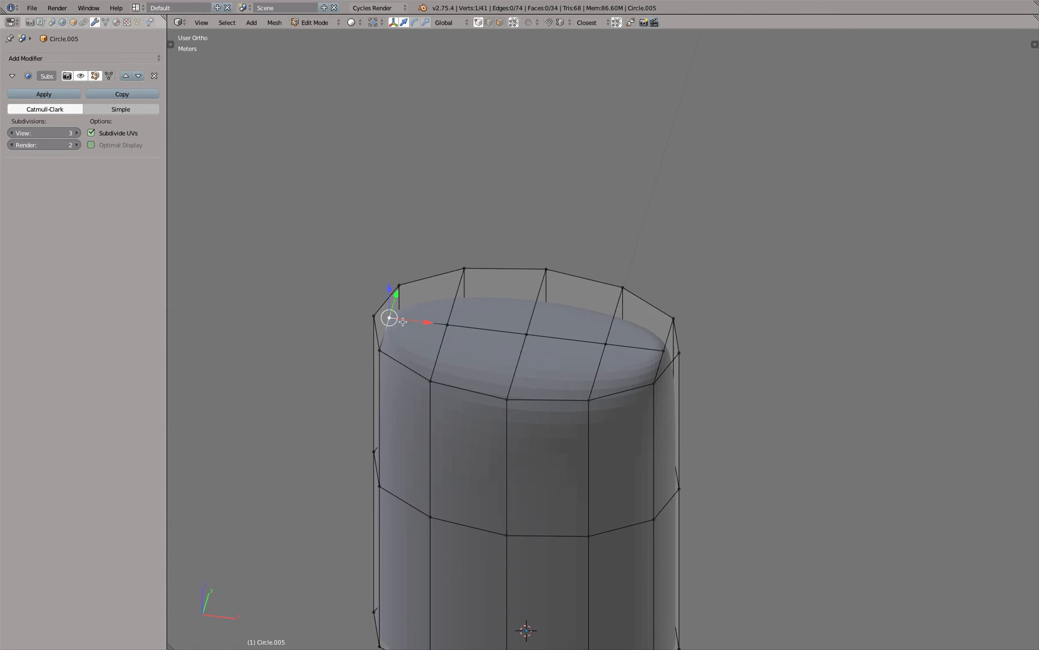
middle_click_drag(403, 321, 356, 317)
right_click(574, 425, "alt")
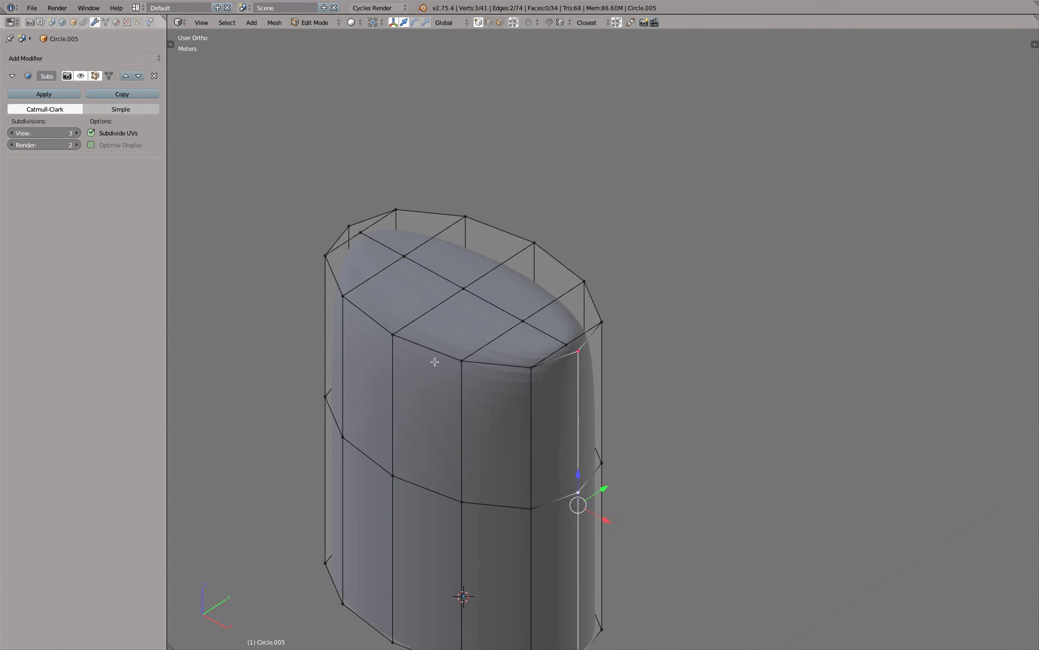
middle_click_drag(431, 362, 563, 385)
right_click(593, 480, "alt+shift")
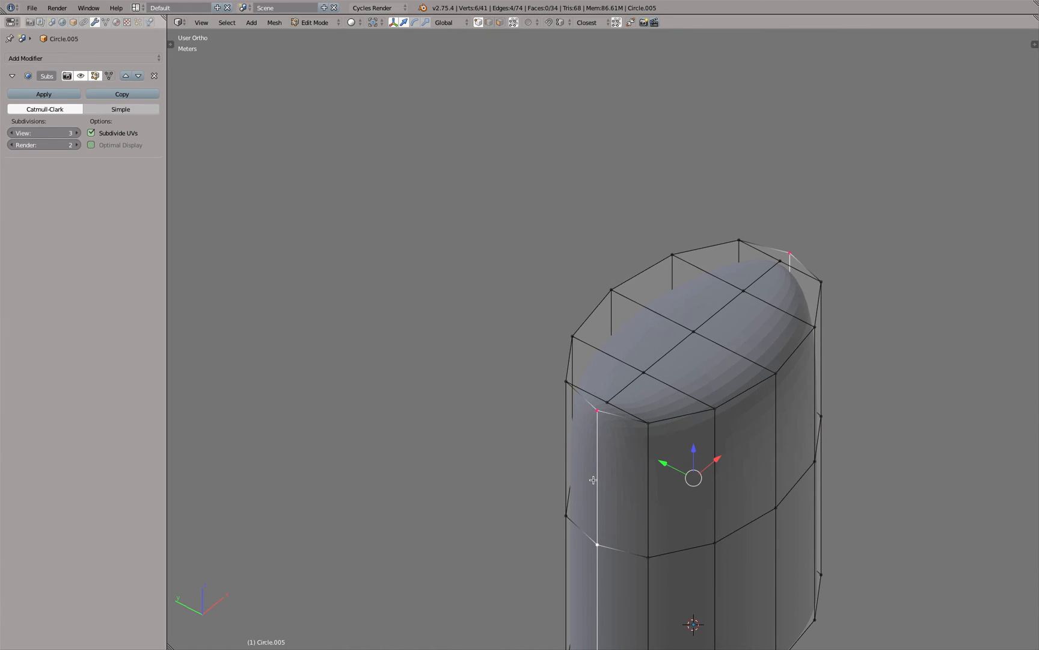
middle_click_drag(666, 422, 573, 394)
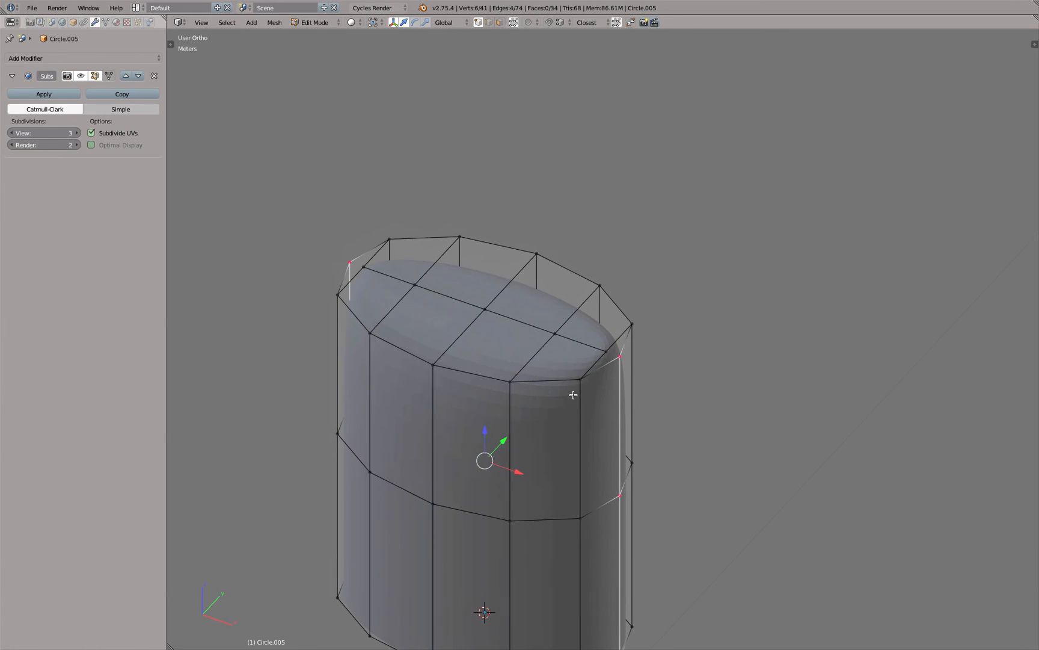
Step: Move both end vertices of the cap's centre line outward along X onto the rim's end vertices, the +X one by about 5.65 mm
right_click(366, 267)
scroll(367, 267, "up", 5)
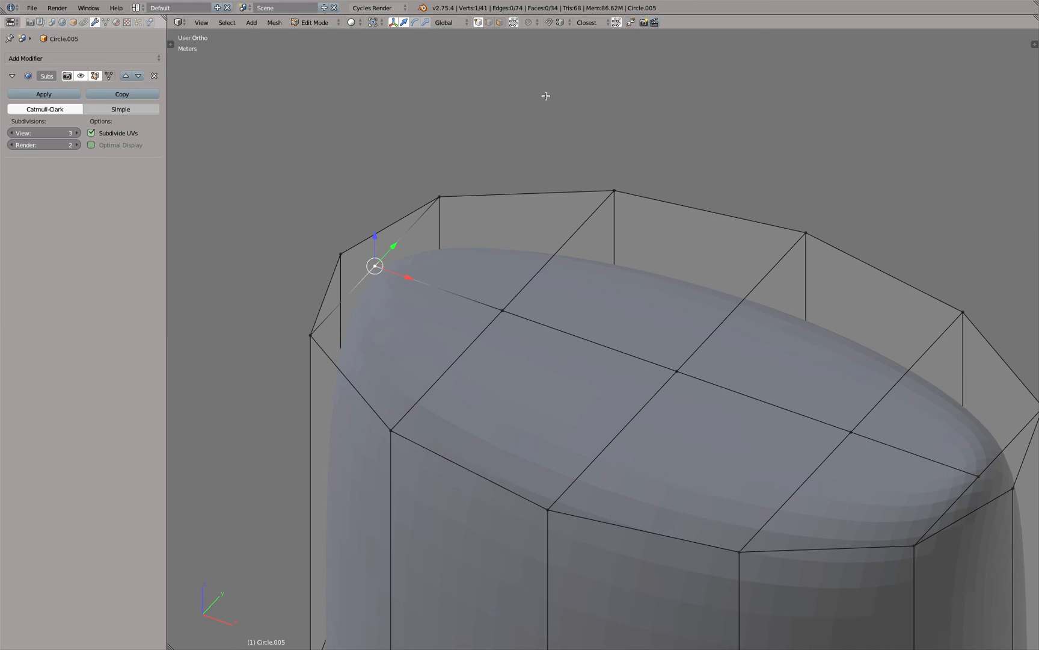
left_click_drag(404, 274, 368, 259)
scroll(365, 259, "down", 4)
right_click(659, 364)
key("g")
key("x")
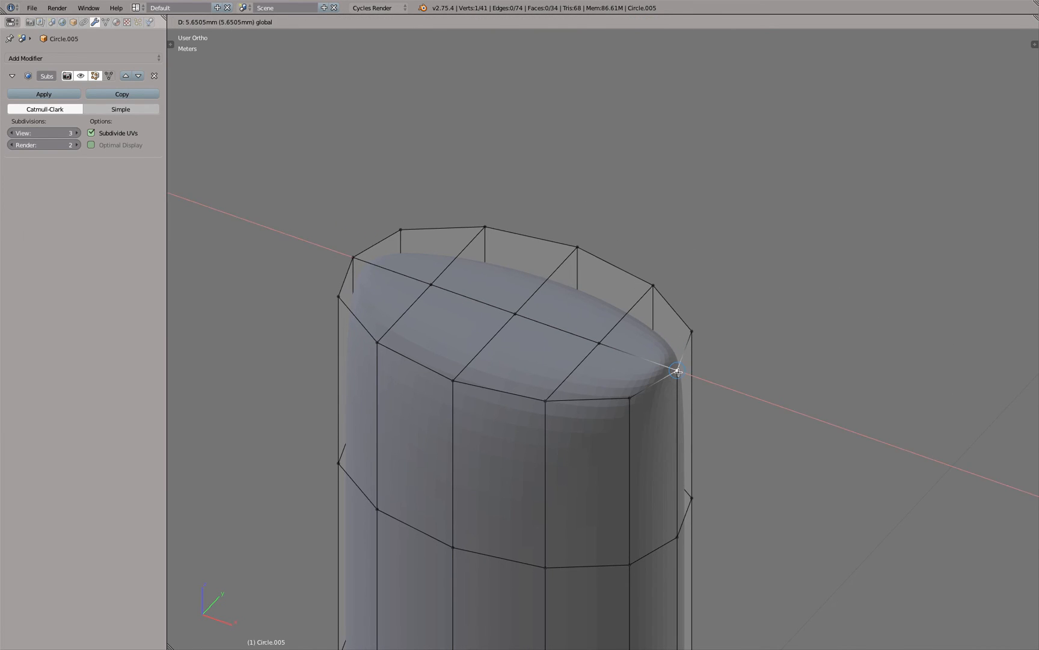
left_click(688, 340)
Step: Merge the overlapping vertices of the whole mesh with Remove Doubles at a merge distance of 0.0001
key("a")
key("a")
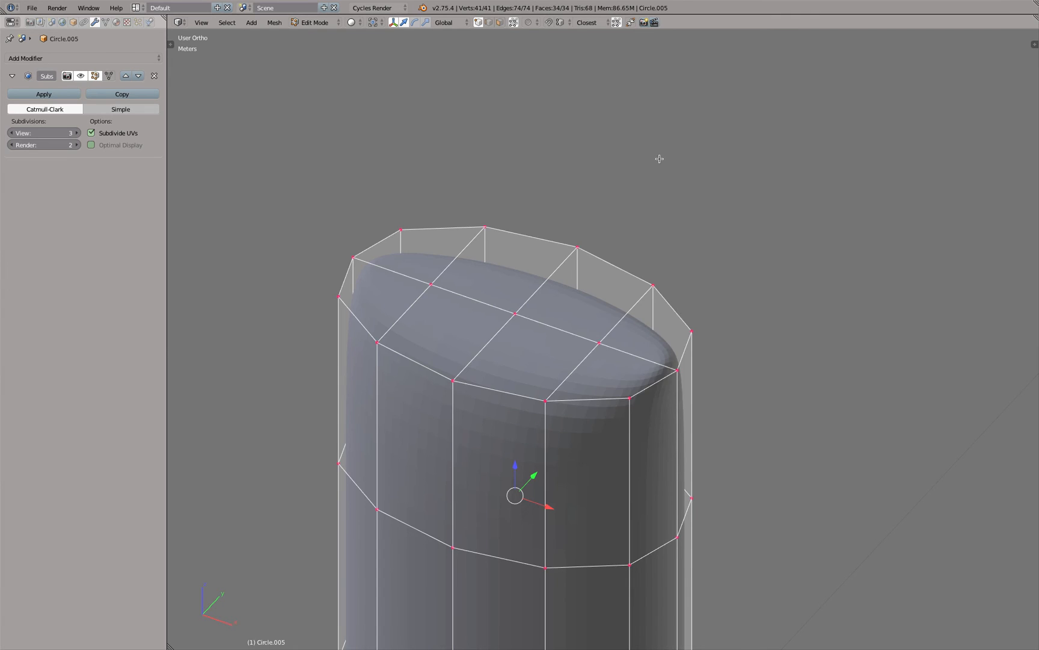
key("w")
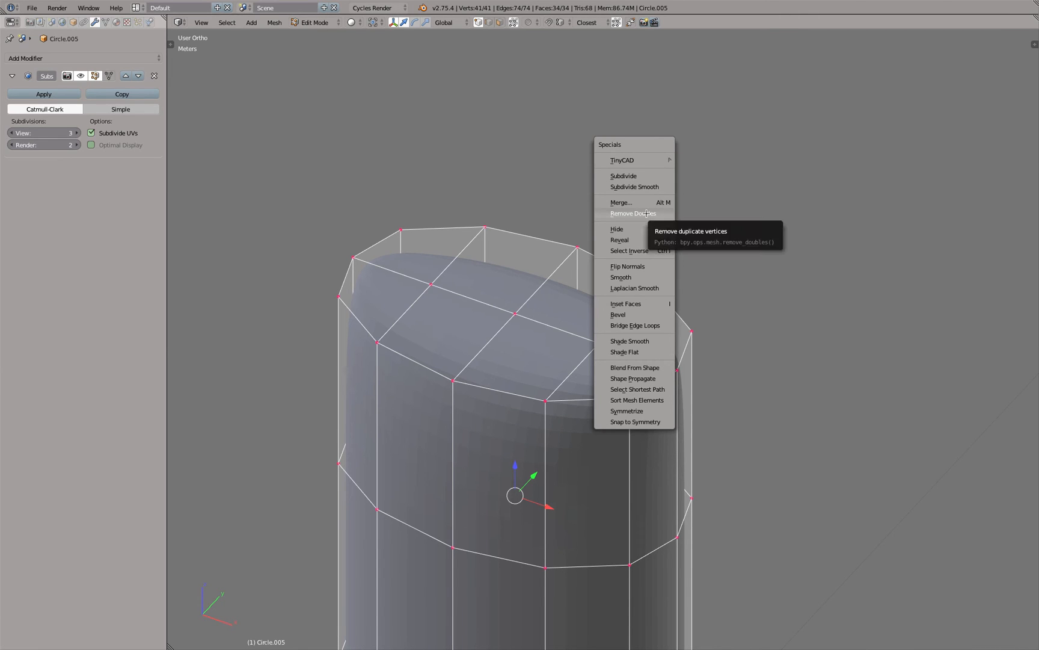
key("t")
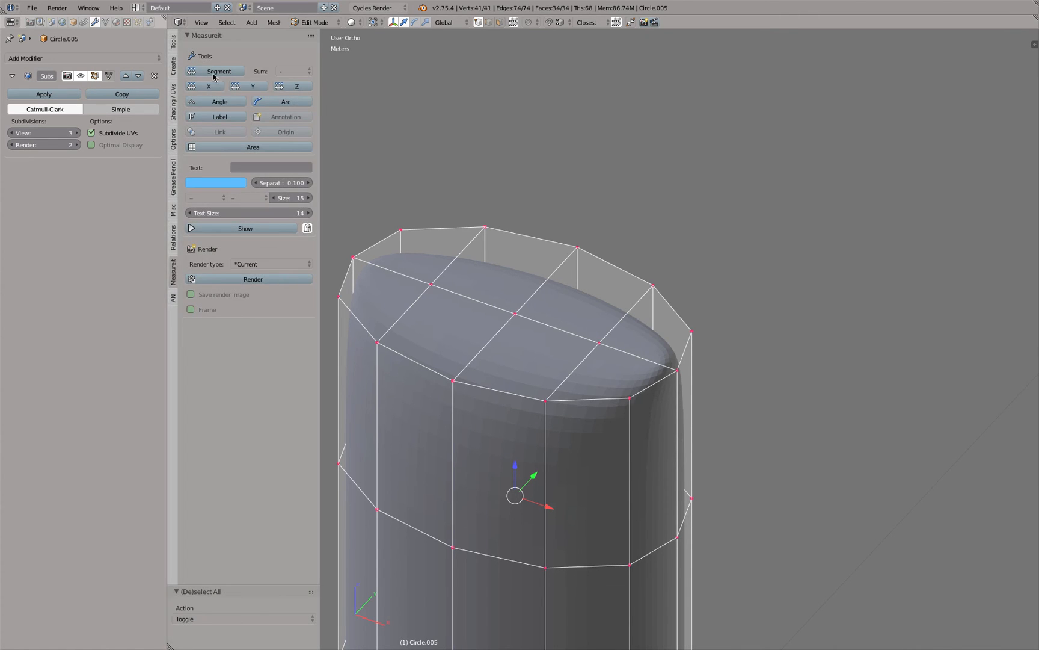
left_click(176, 45)
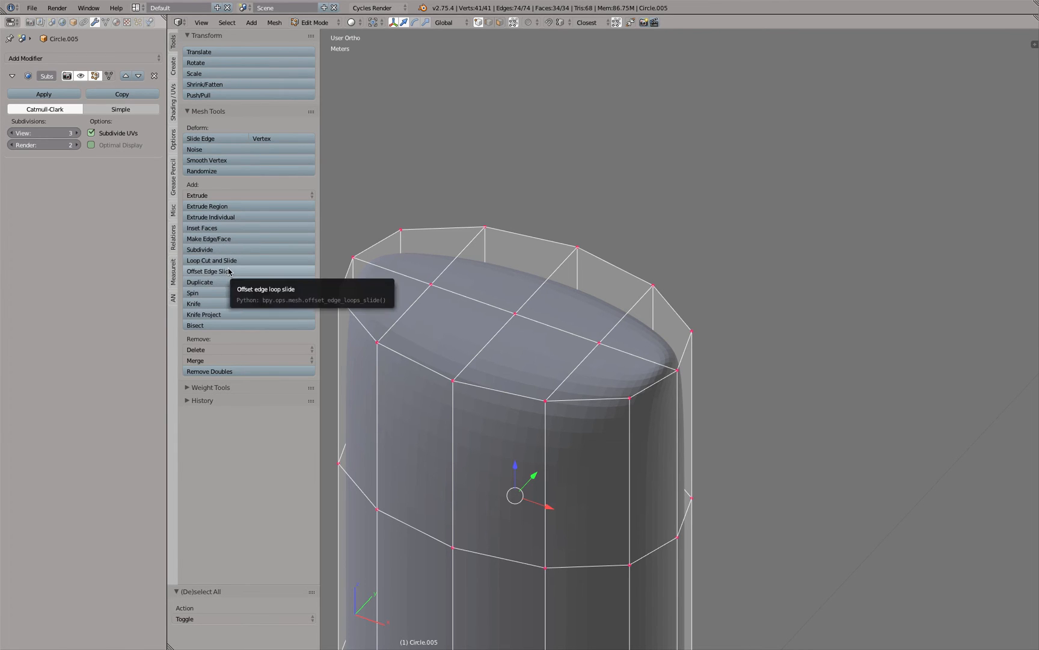
left_click(246, 371)
right_click(626, 402)
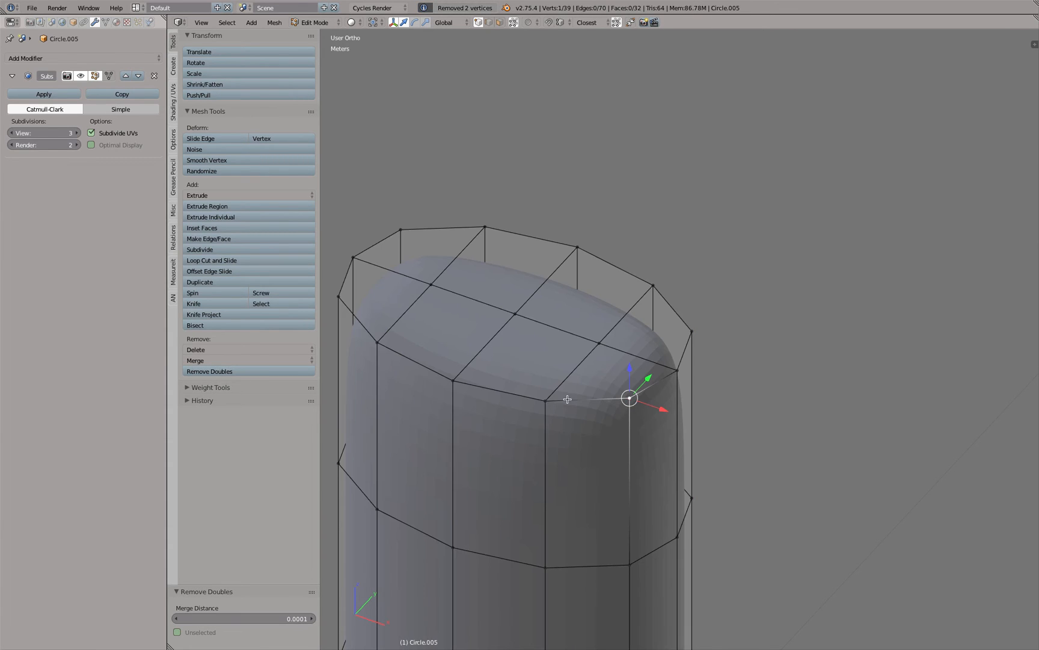
Step: Select the vertices around the quads at the cap's +X end to examine how they join the rim
right_click(547, 400, "shift")
right_click(598, 342, "shift")
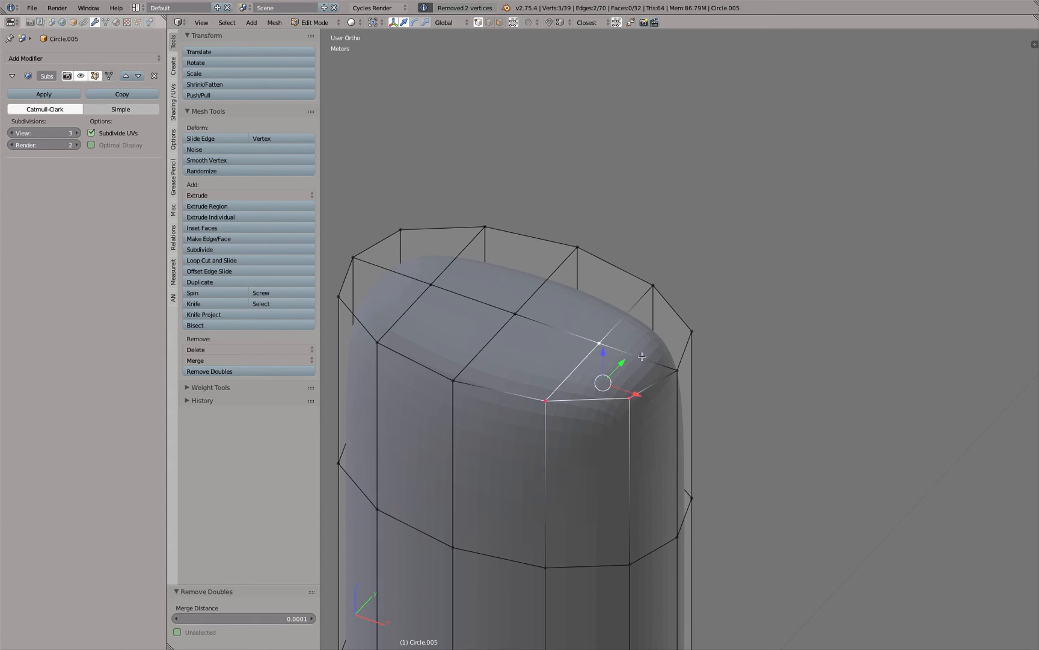
right_click(678, 370)
right_click(691, 331, "shift")
right_click(654, 285, "shift")
Step: Select the four corners of the side-wall quad just below the rim at the +X end and hide the tool shelf
middle_click_drag(612, 342, 578, 341)
right_click(515, 366)
right_click(574, 354, "shift")
right_click(577, 524, "shift")
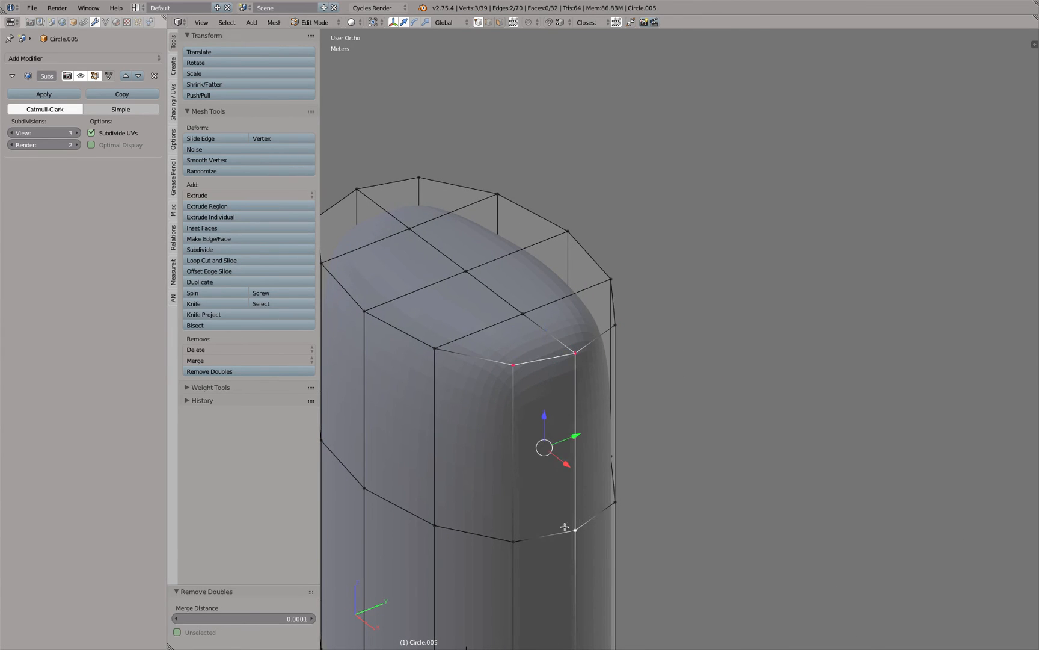
right_click(516, 543, "shift")
key("t")
scroll(664, 262, "down", 2)
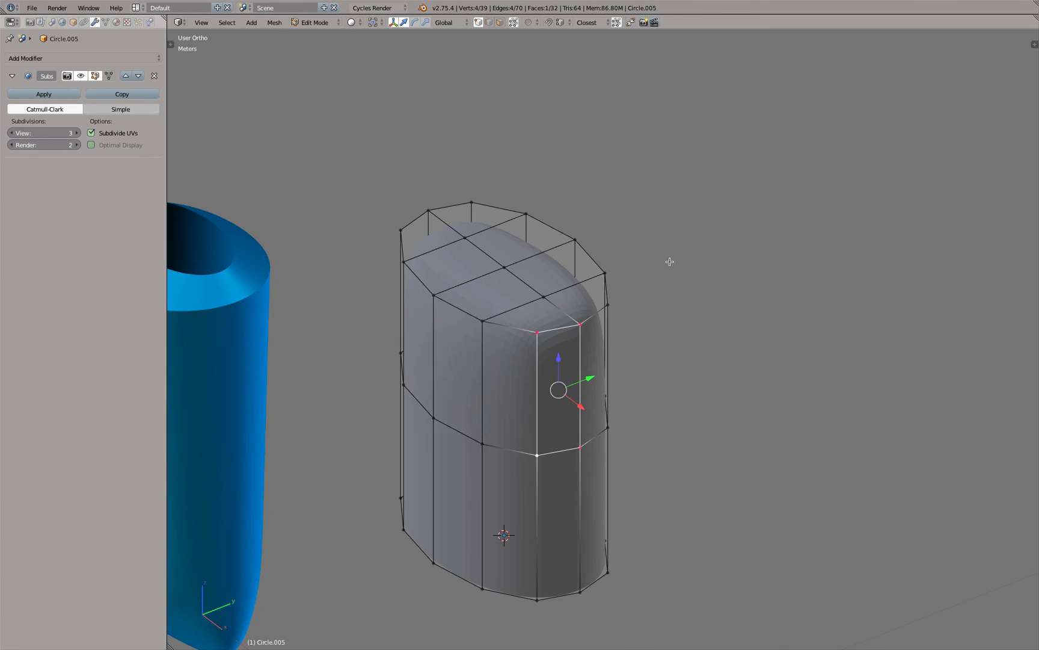
Step: View the cap from the opposite side and select vertices of the +X end quad to examine its shape
key("KP_1")
scroll(647, 226, "up", 5)
middle_click_drag(701, 231, 459, 213)
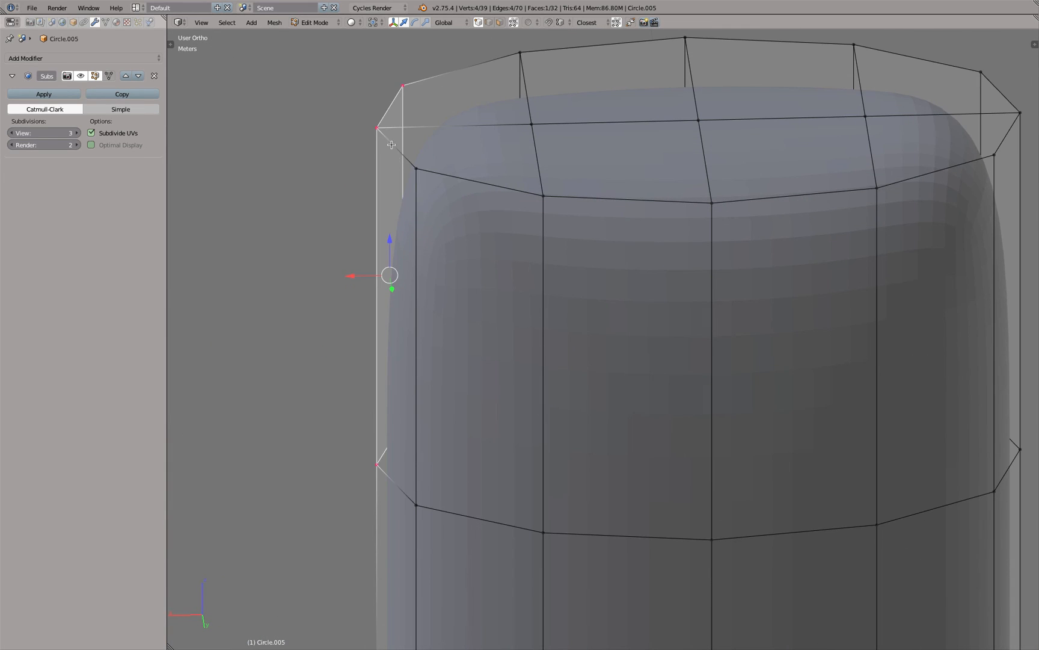
right_click(385, 124)
right_click(402, 159, "shift")
right_click(538, 187)
right_click(537, 121, "shift")
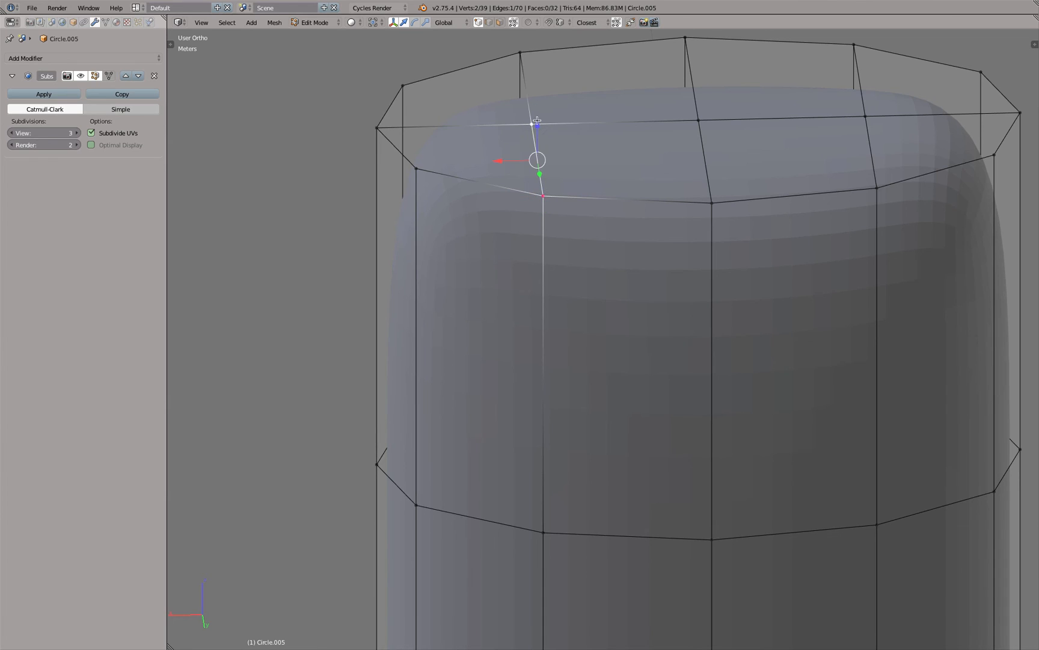
Step: Examine the smoothed cap's profile along the wide and narrow sides in Object Mode
scroll(607, 155, "down", 3)
middle_click_drag(632, 206, 613, 176)
key("Tab")
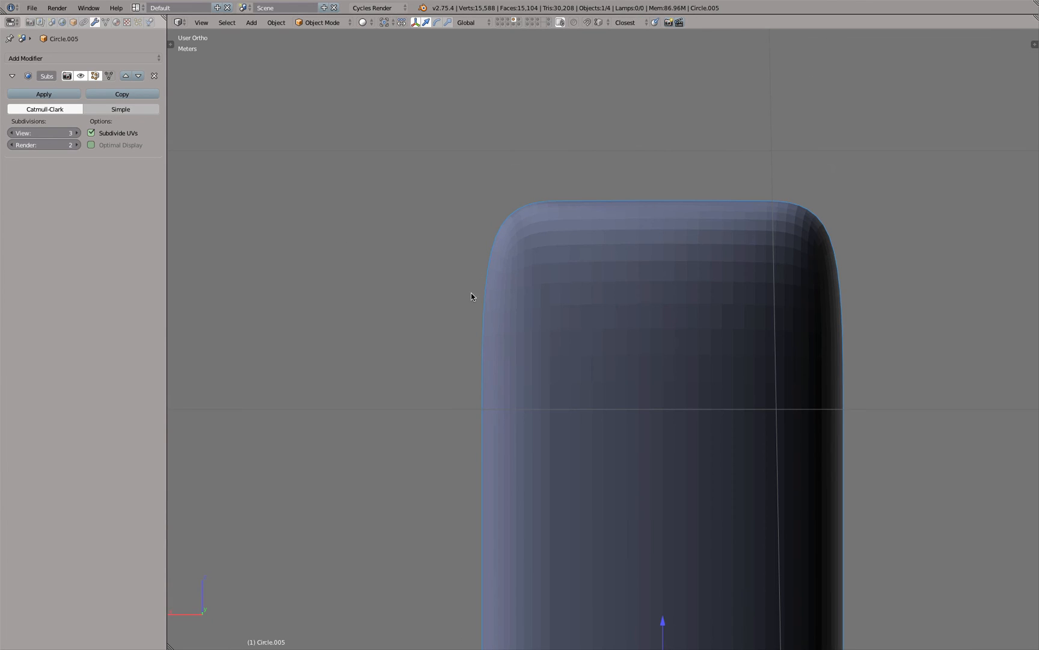
middle_click_drag(559, 196, 683, 204)
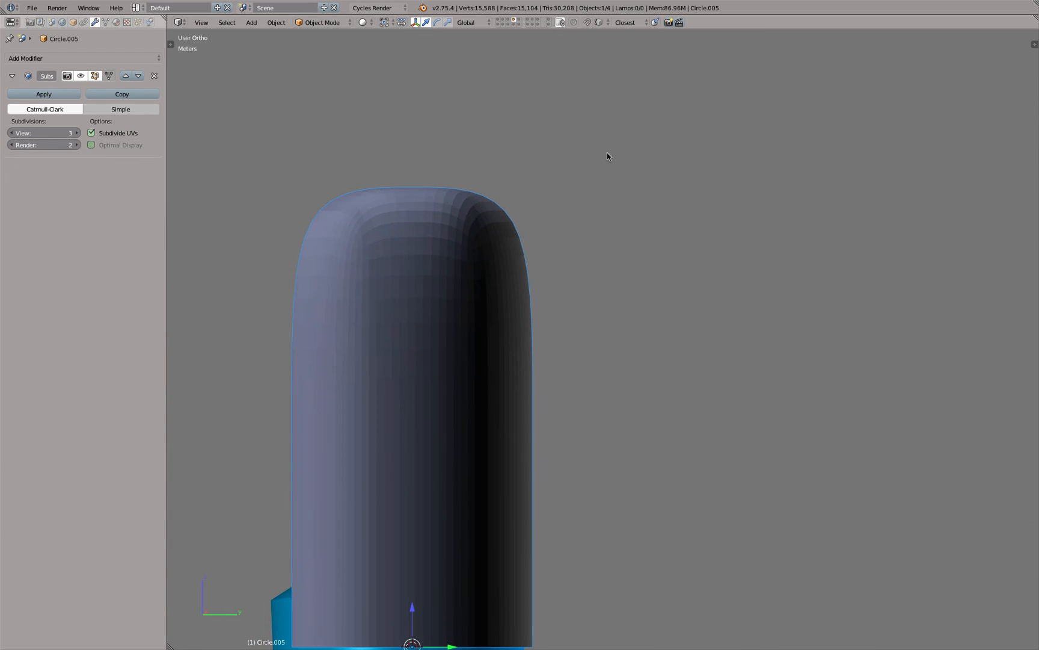
middle_click_drag(606, 152, 599, 170)
Step: Raise the three inner vertices of the cap's centre line along Z by about 8.15 mm in Edit Mode
key("Tab")
middle_click_drag(397, 215, 426, 237)
right_click(435, 226)
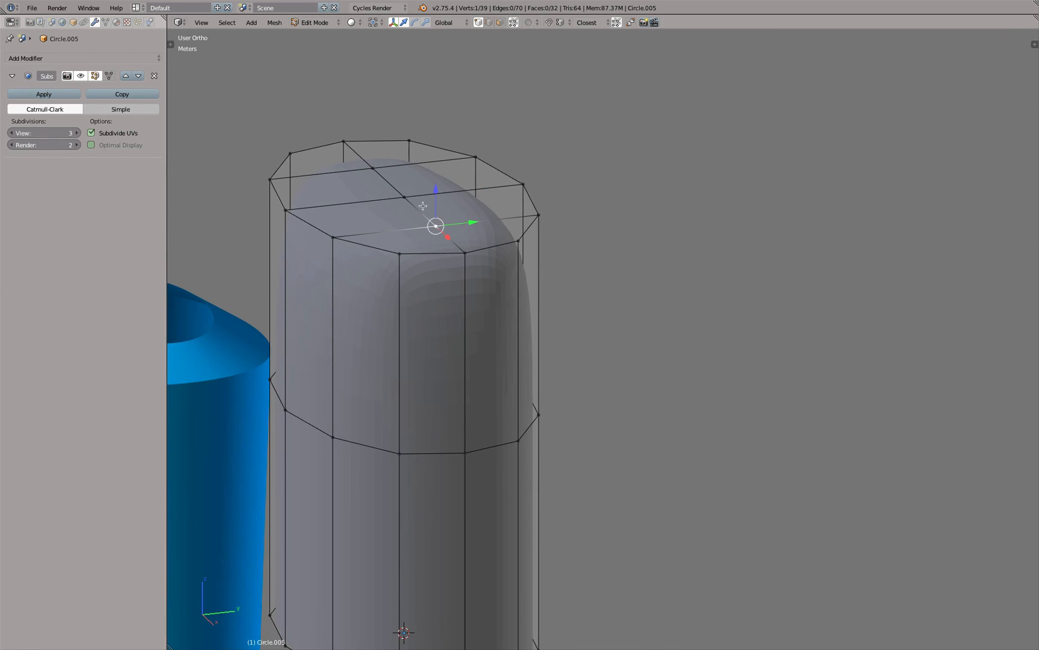
right_click(404, 191, "shift")
right_click(373, 163, "shift")
key("g")
key("z")
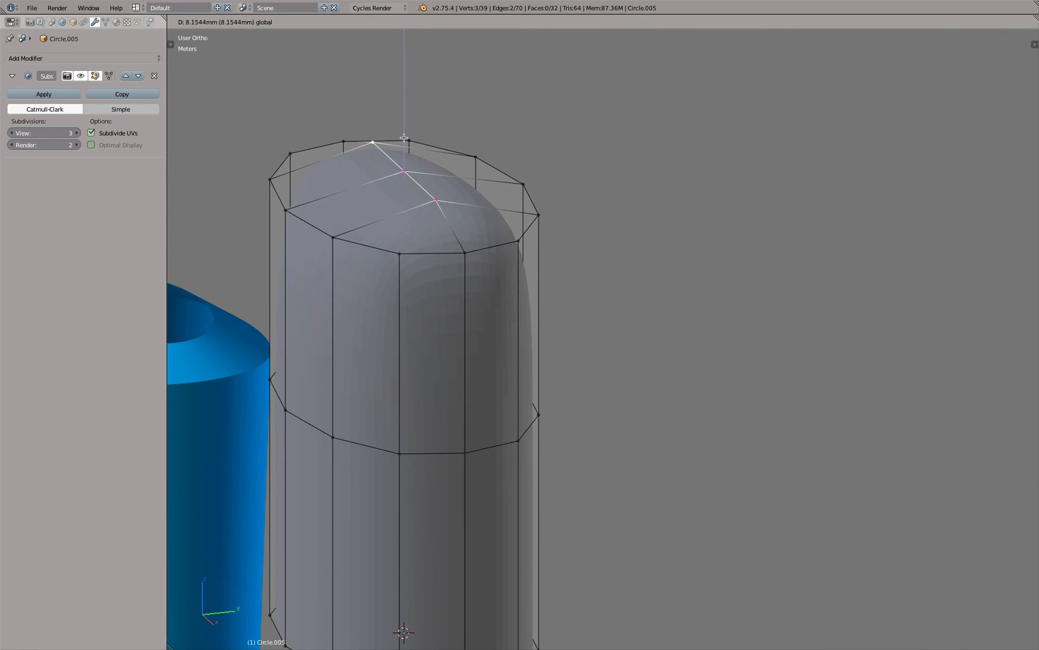
left_click(402, 138)
key("a")
Step: Raise the cap's central vertex along Z by a little over 1 mm in front view
key("KP_1")
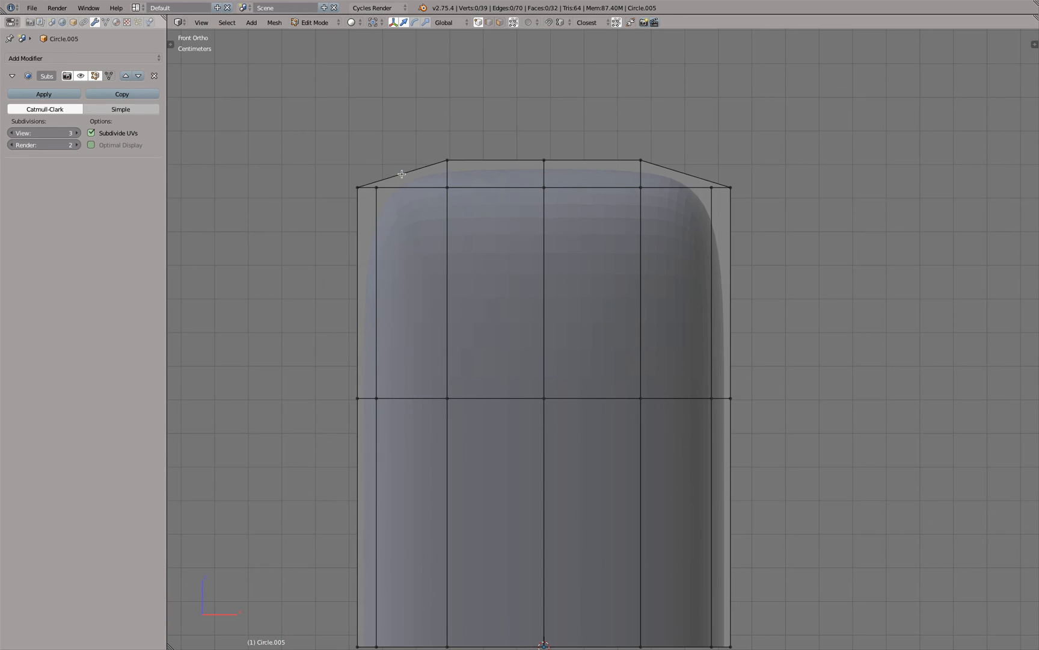
right_click(543, 159)
key("g")
key("z")
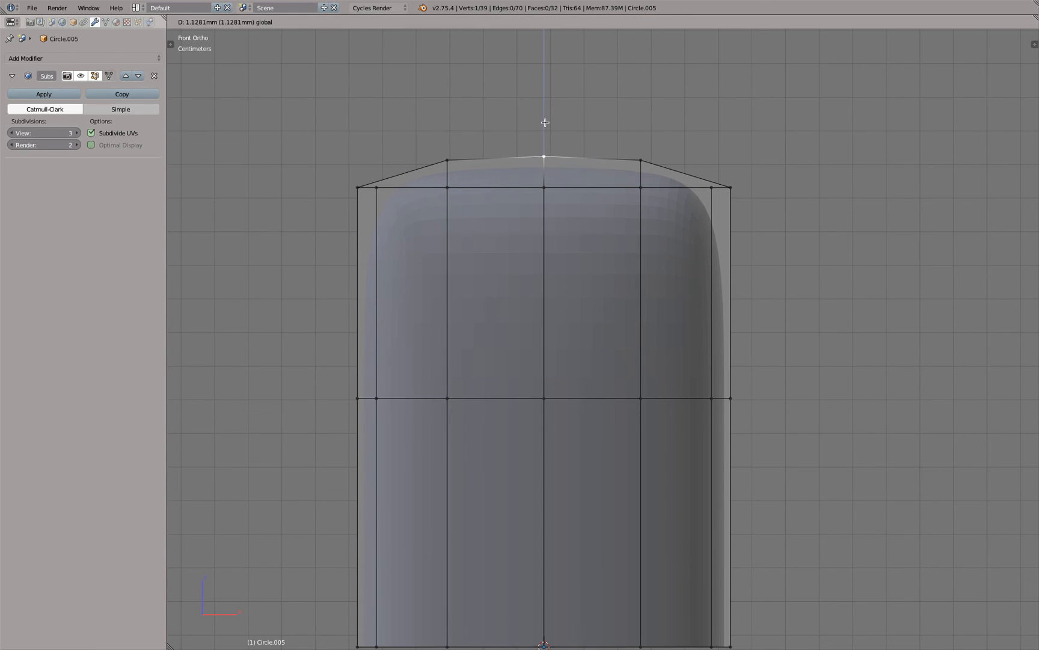
left_click(545, 123)
Step: Review the cap's arched profile by selecting its centre-line vertices one by one from the -X end to the +X end
key("Tab")
key("Tab")
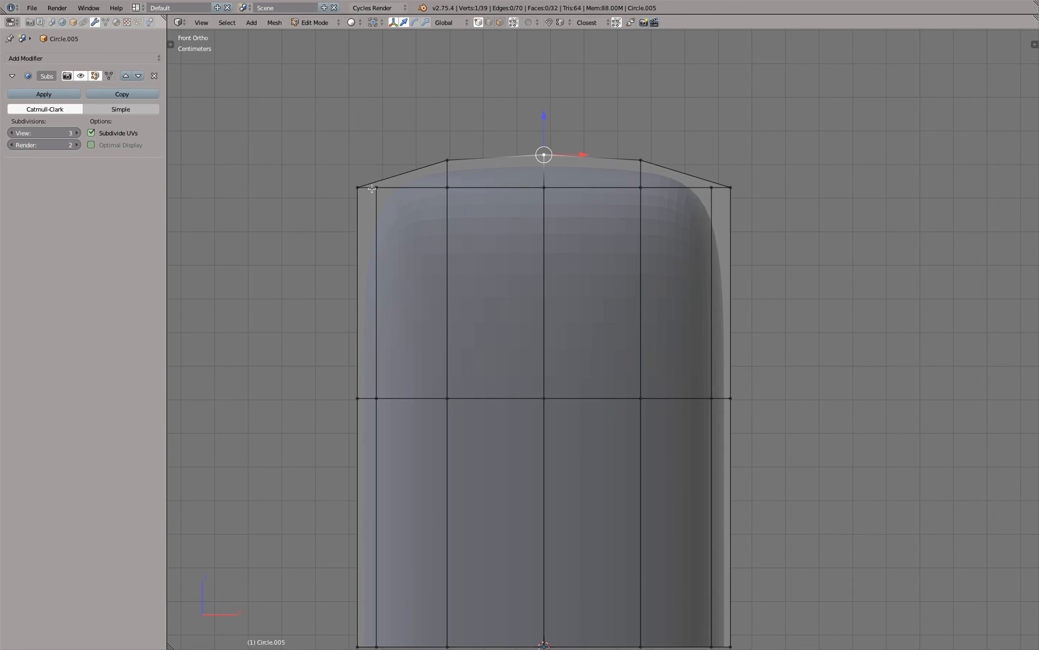
right_click(359, 187)
right_click(447, 160)
right_click(551, 157)
right_click(643, 156)
right_click(727, 191)
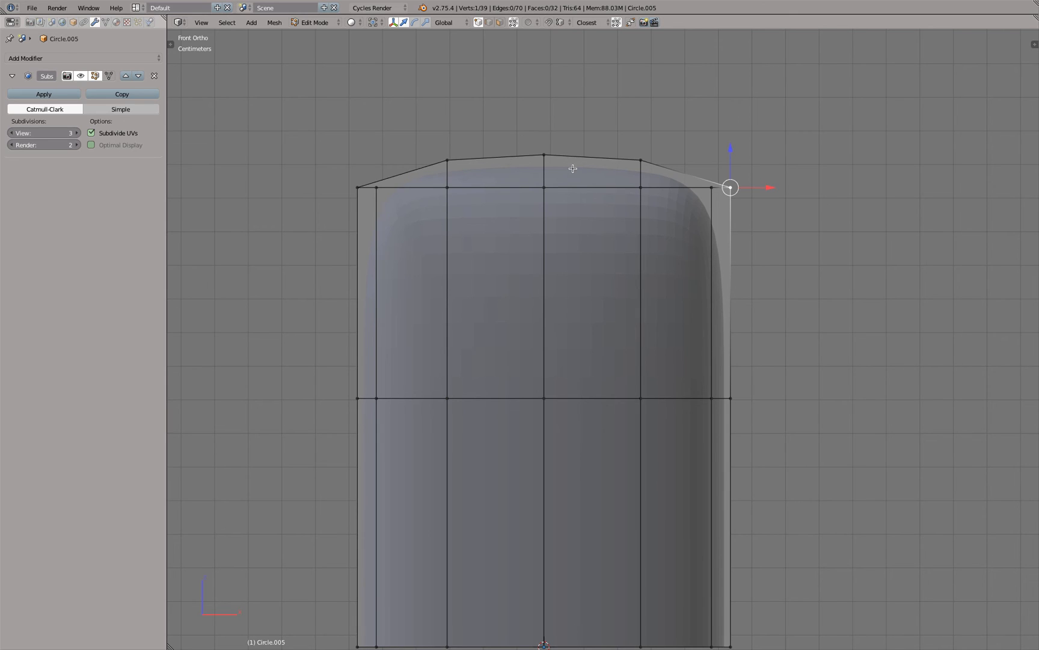
Step: Add a mesh circle with 6 vertices at the 3D cursor in Object Mode, working in top view
scroll(698, 210, "down", 7)
key("Tab")
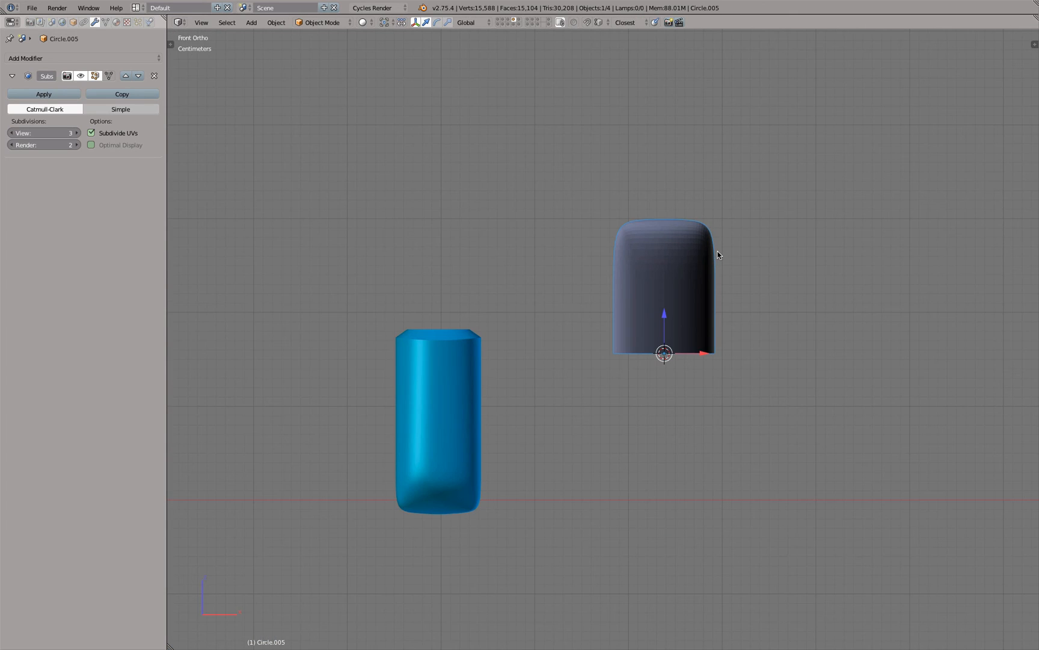
key("KP_7")
key("shift+a")
mouse_move(721, 254)
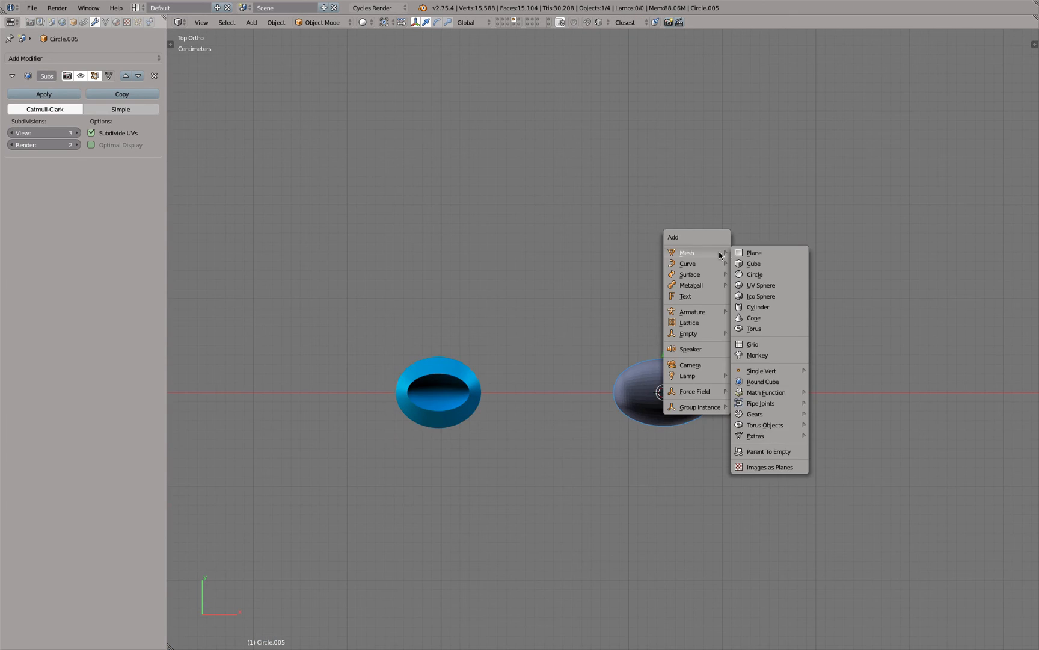
left_click(740, 271)
key("F6")
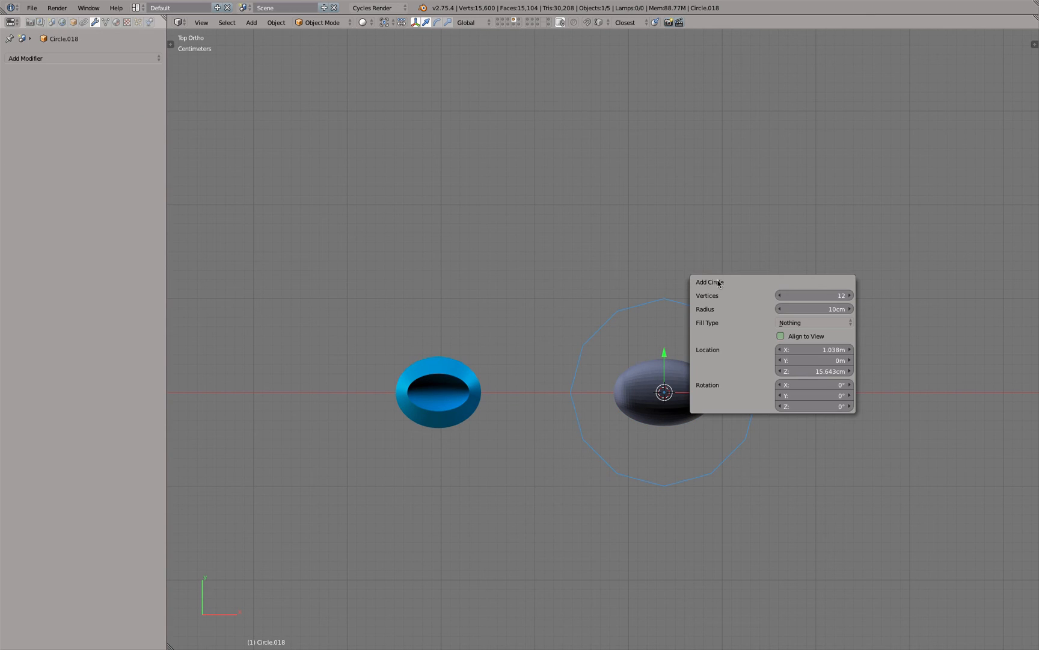
left_click(780, 295)
double_click(833, 298)
type("6")
key("Return")
Step: Scale the hexagon down until it sits just around the grey body and enter Edit Mode
scroll(792, 268, "up", 4)
key("s")
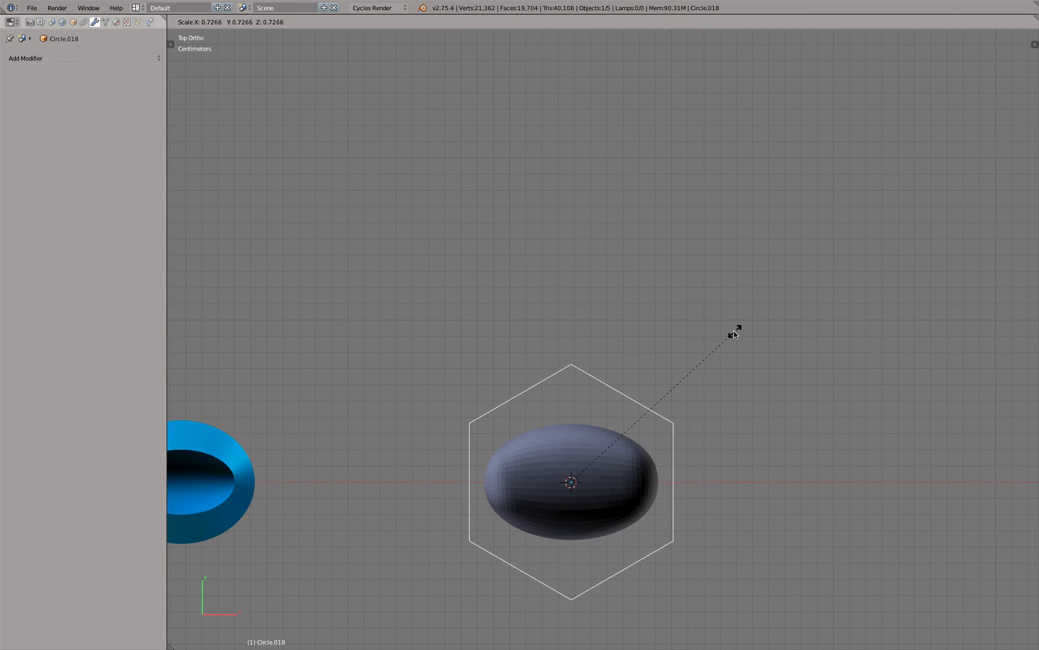
left_click(723, 331)
key("Tab")
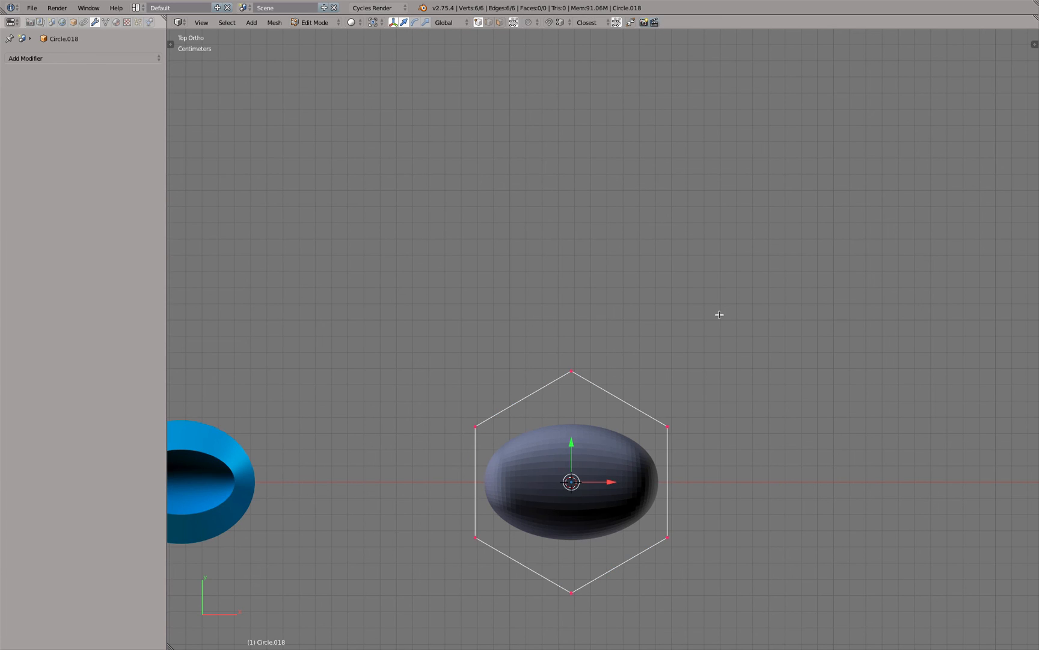
type("r15")
key("Return")
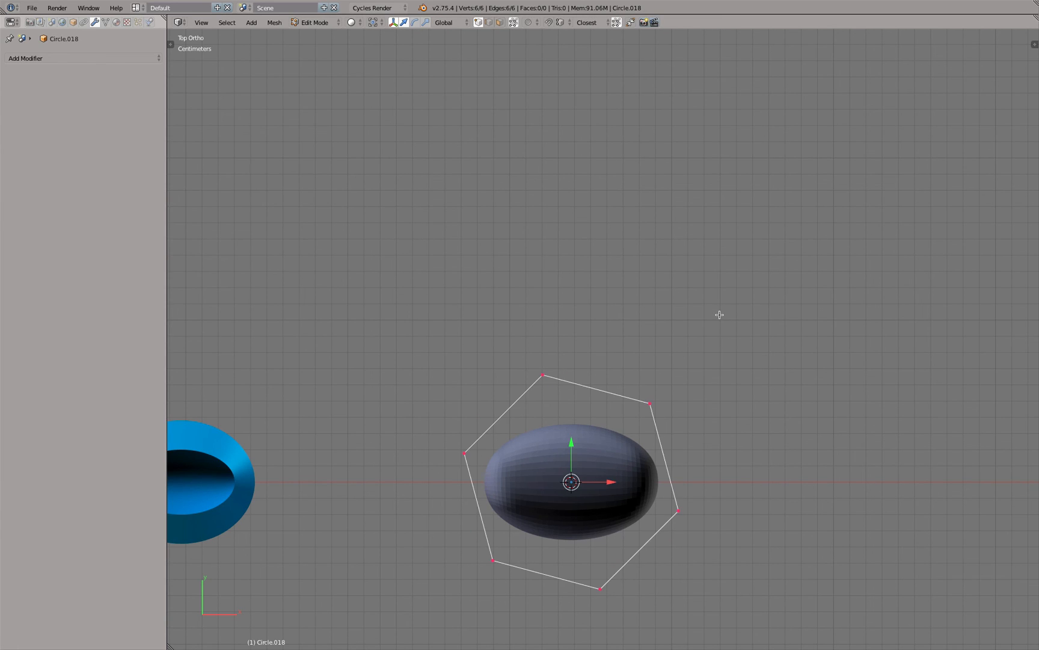
key("ctrl+z")
Step: Rotate the hexagon by 30 degrees so that two vertices lie on the X axis
key("r")
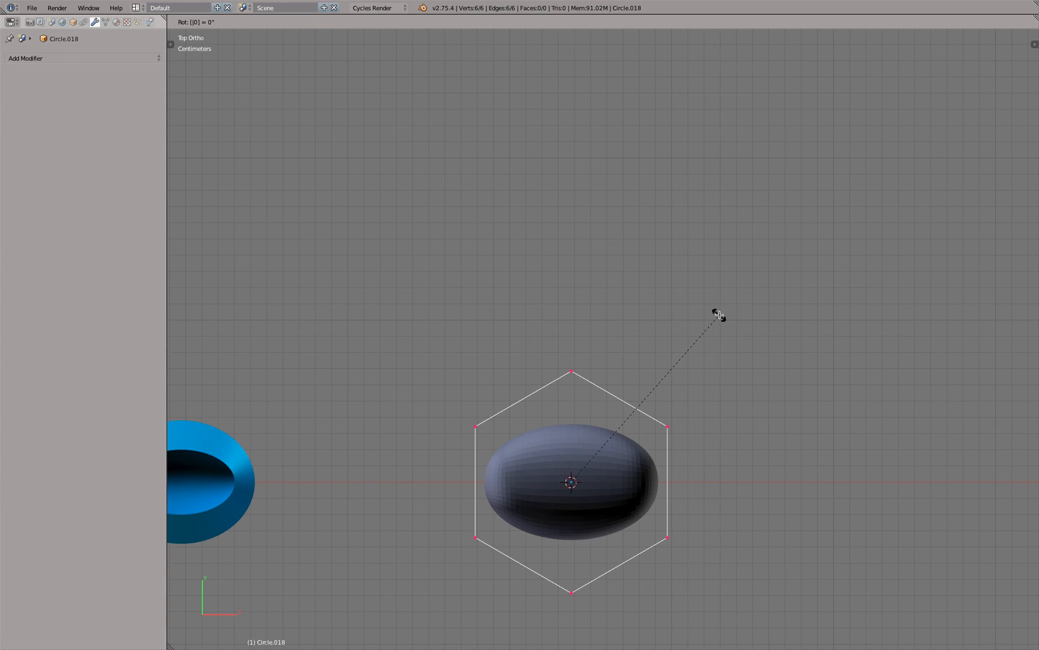
type("30")
key("Return")
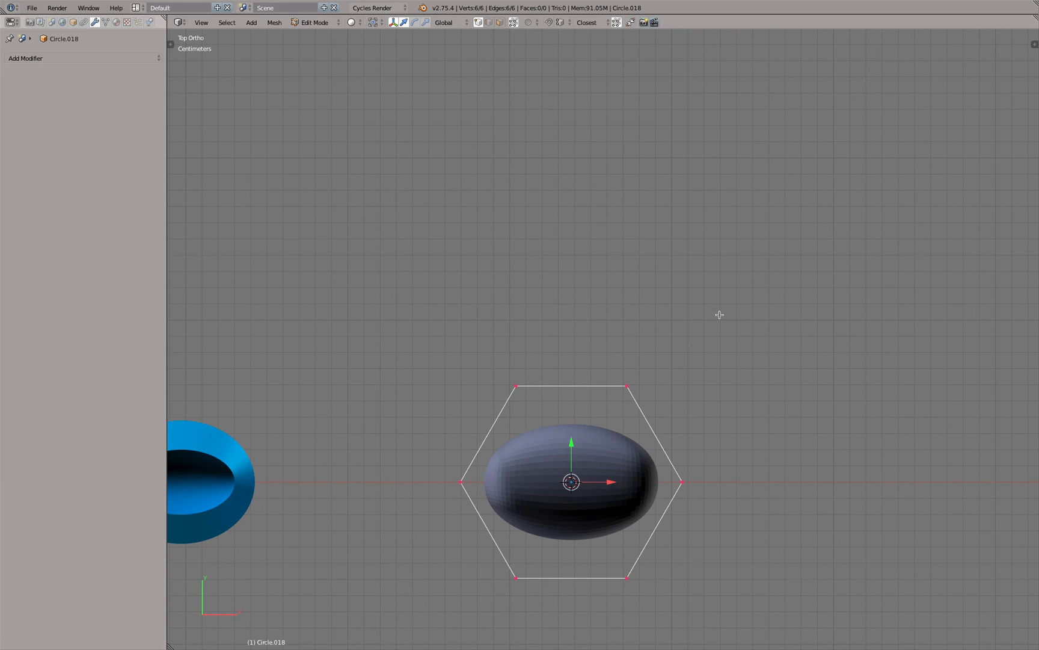
Step: Add a Subdivision Surface modifier with 2 view subdivisions to the hexagon and apply it to the editing cage
left_click(122, 58)
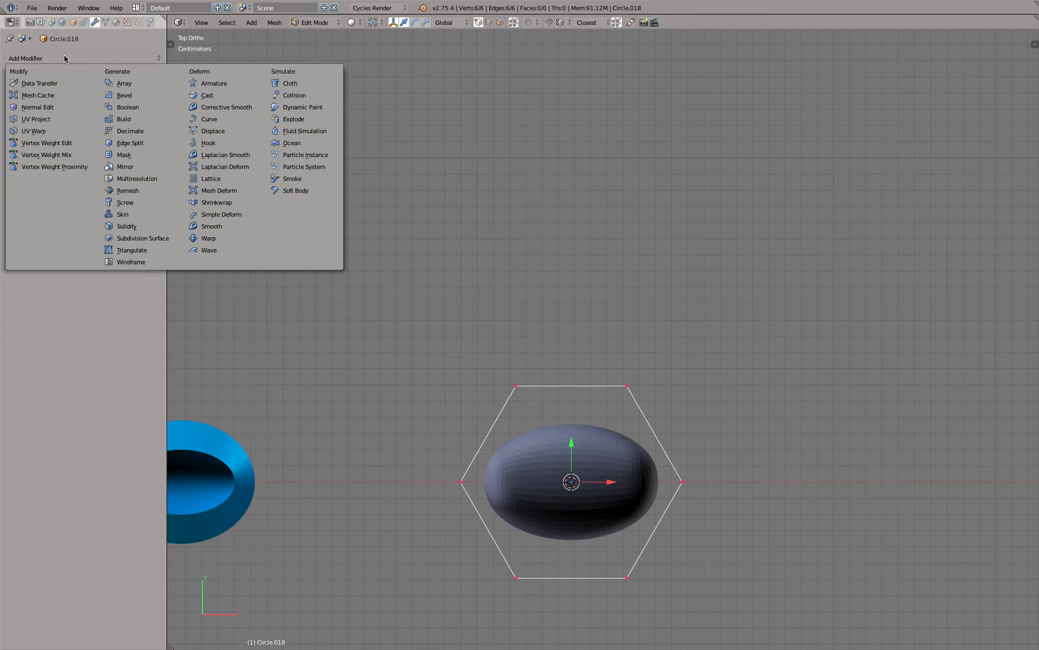
left_click(151, 241)
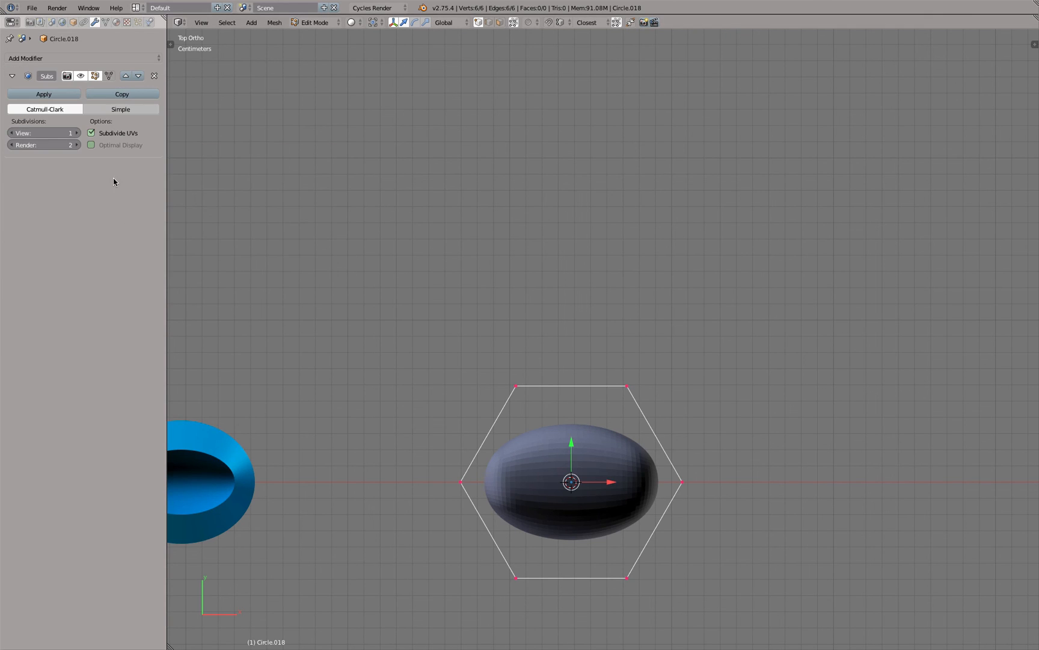
left_click(109, 75)
Step: Scale the hexagon along Y to about 0.64 to match the grey body's narrow dimension
middle_click_drag(551, 442, 529, 318, "shift")
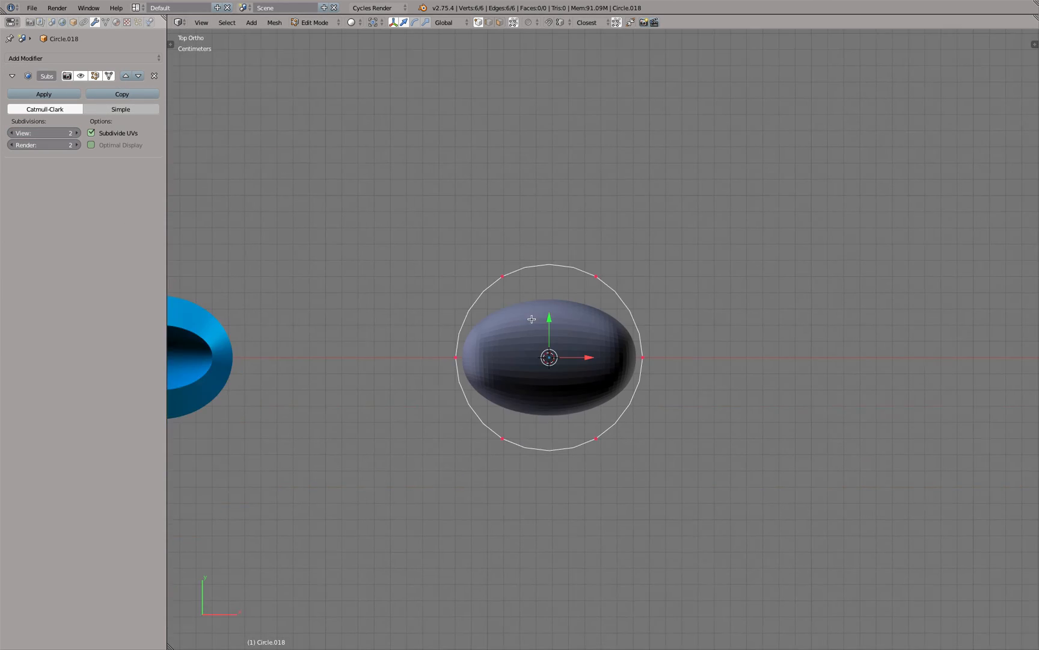
scroll(541, 311, "up", 2)
key("s")
key("y")
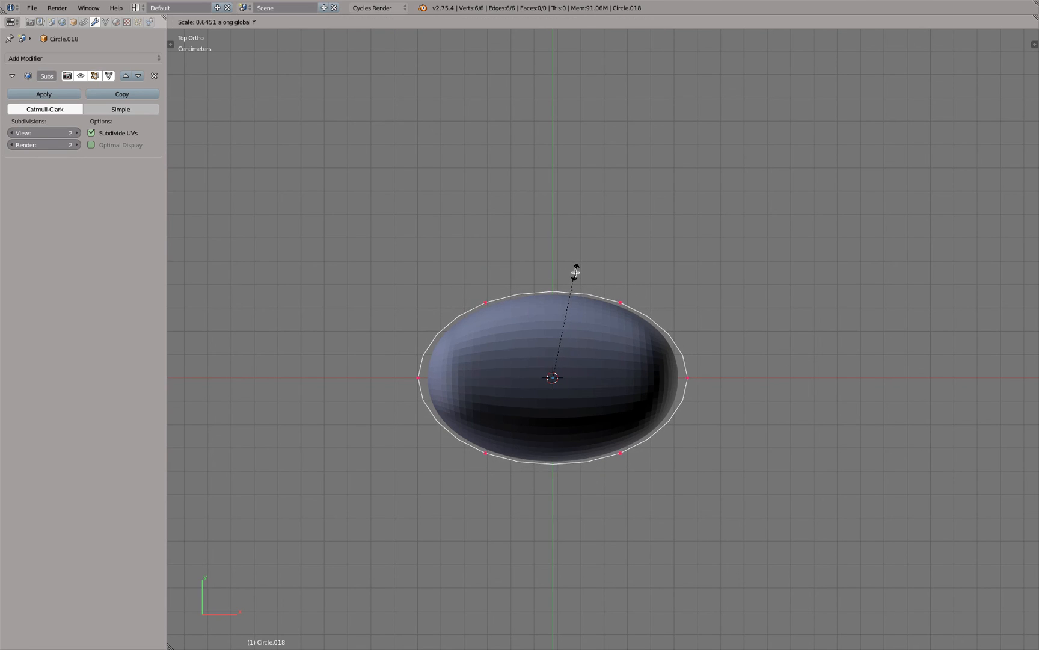
left_click(576, 273)
Step: Scale the two end vertices on the X axis inward along X to about 0.94 to fit the body's outline
right_click(688, 377)
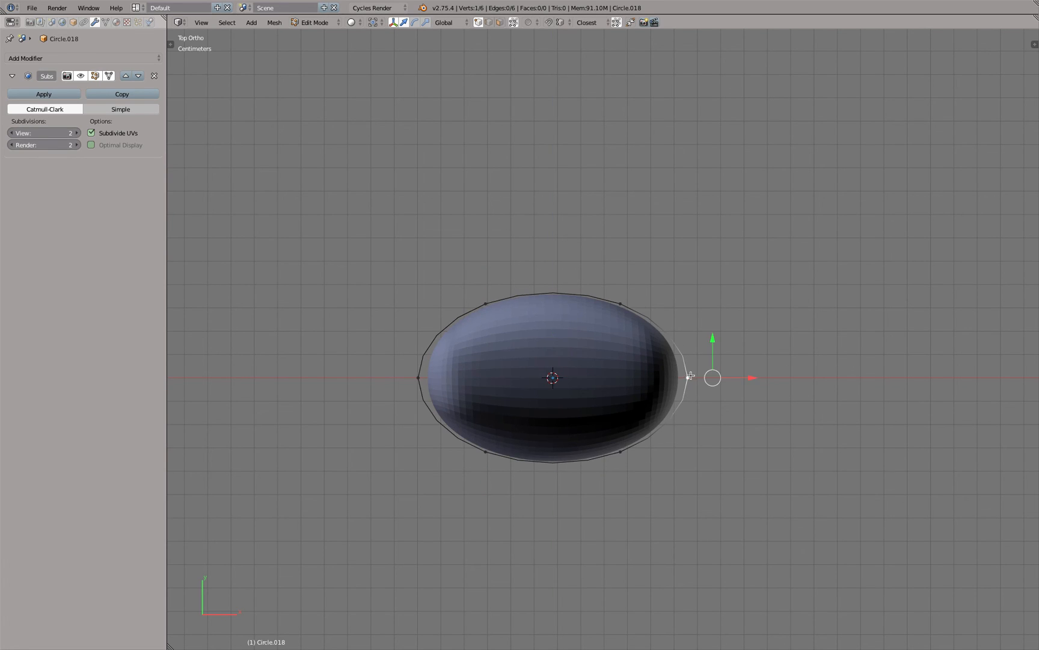
right_click(419, 377, "shift")
key("s")
key("x")
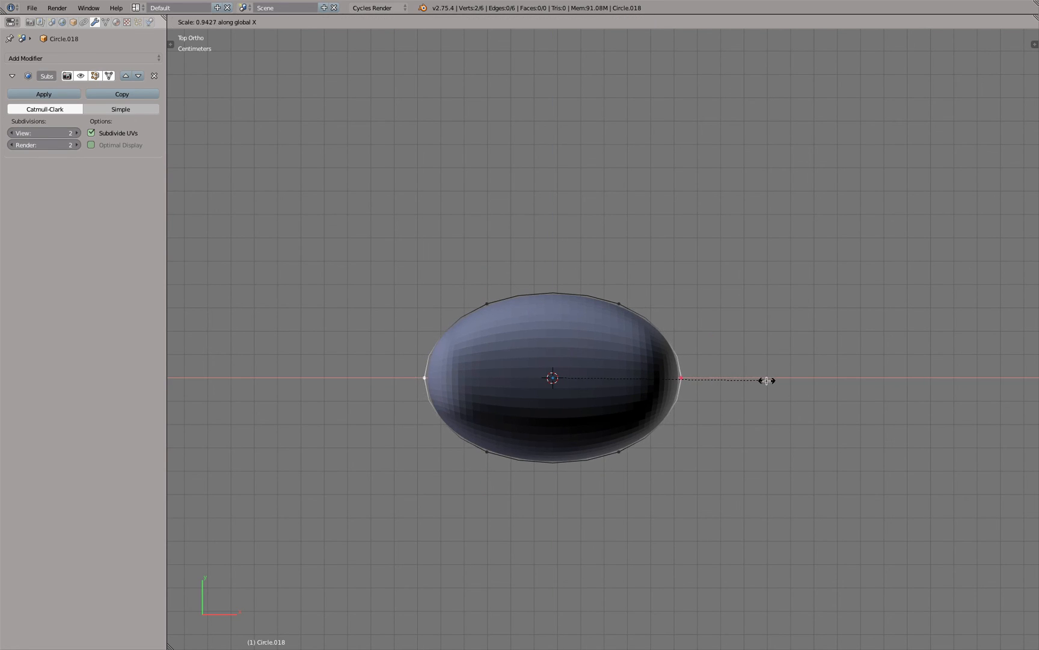
left_click(766, 381)
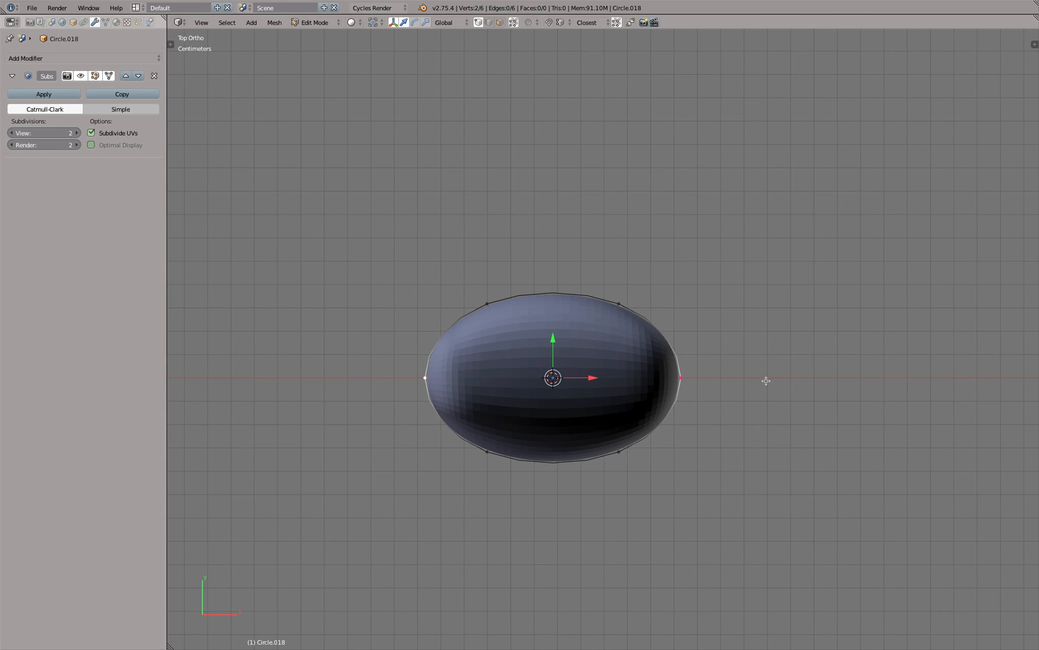
Step: Set the view subdivisions to 3 and extrude the whole six-vertex ring upward along Z to about 70% of the grey body's height
left_click(77, 133)
scroll(382, 257, "down", 3)
key("KP_1")
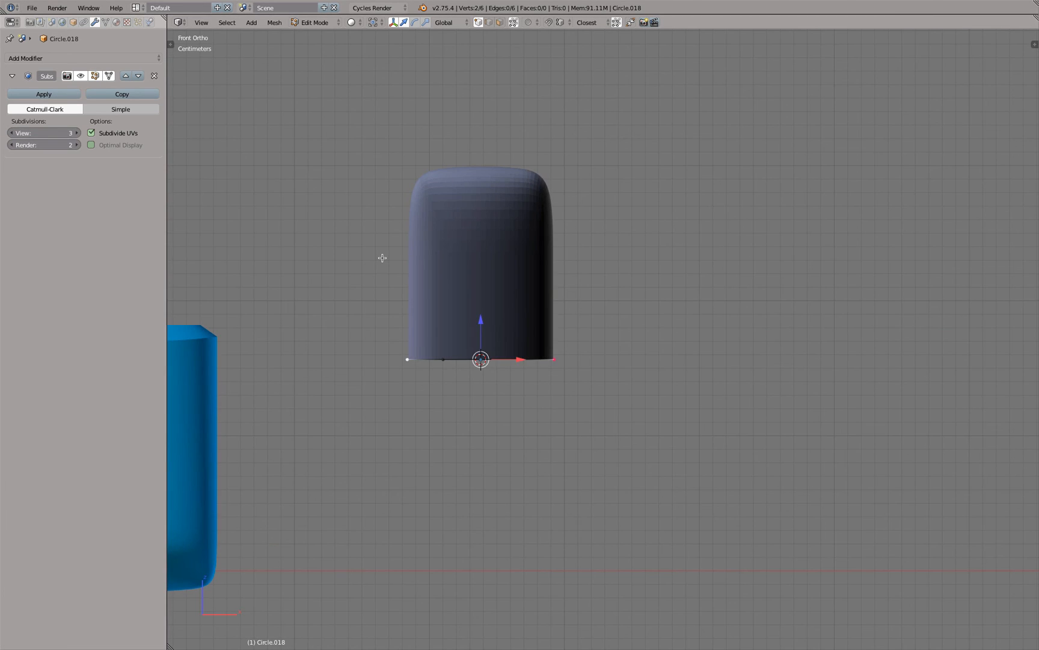
key("a")
key("a")
scroll(433, 330, "up", 3)
key("e")
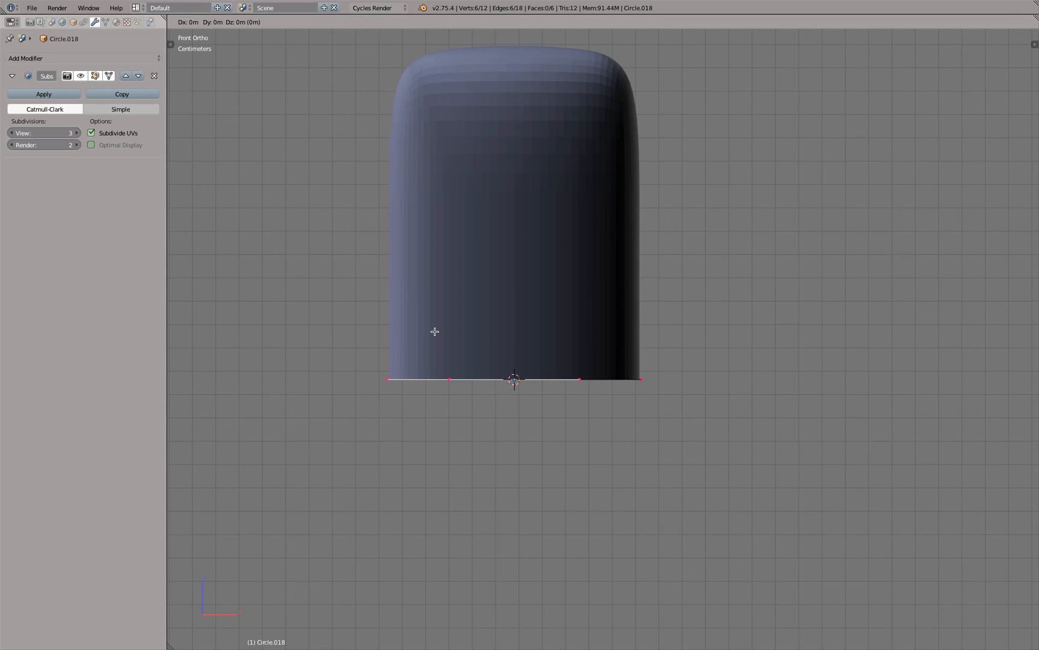
key("z")
left_click(429, 106)
Step: Switch to wireframe display and turn off the viewport display of the taller capped body's Subdivision Surface modifier
middle_click_drag(438, 131, 428, 345, "shift")
key("z")
key("Tab")
right_click(443, 317)
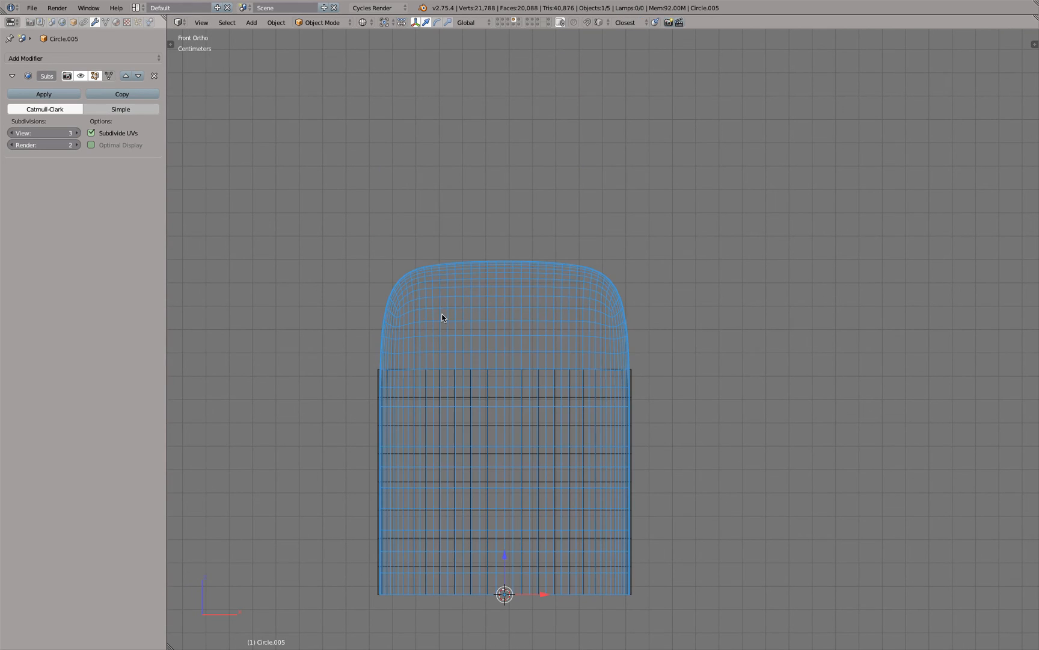
left_click(82, 75)
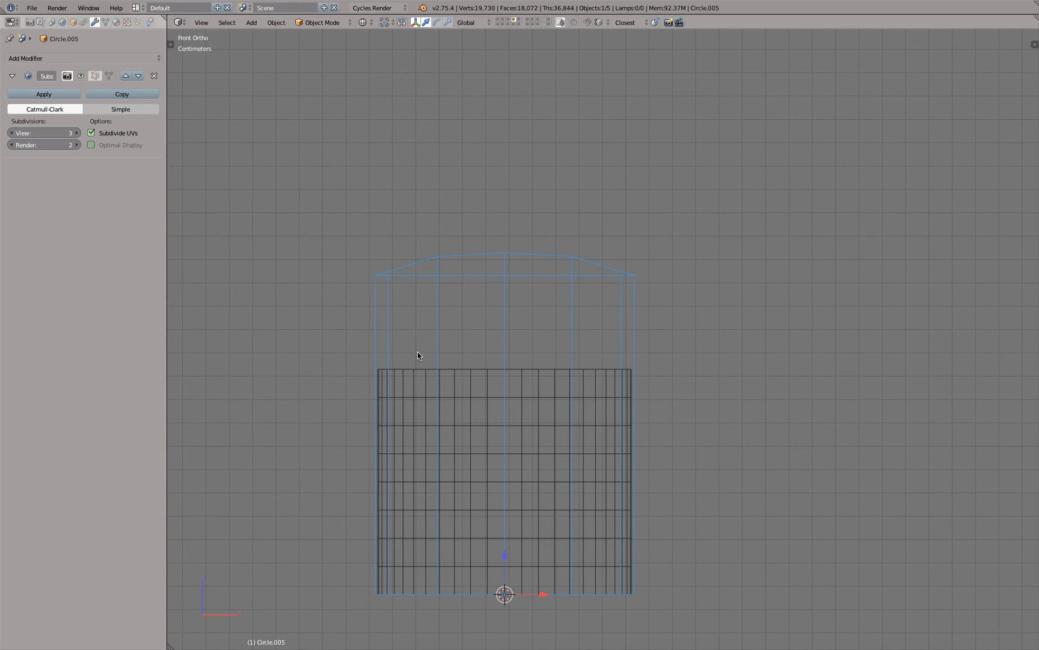
key("Tab")
key("Tab")
Step: Lower the six-vertex body's upper ring along Z to about half the capped body's height
right_click(415, 376)
key("Tab")
key("g")
key("z")
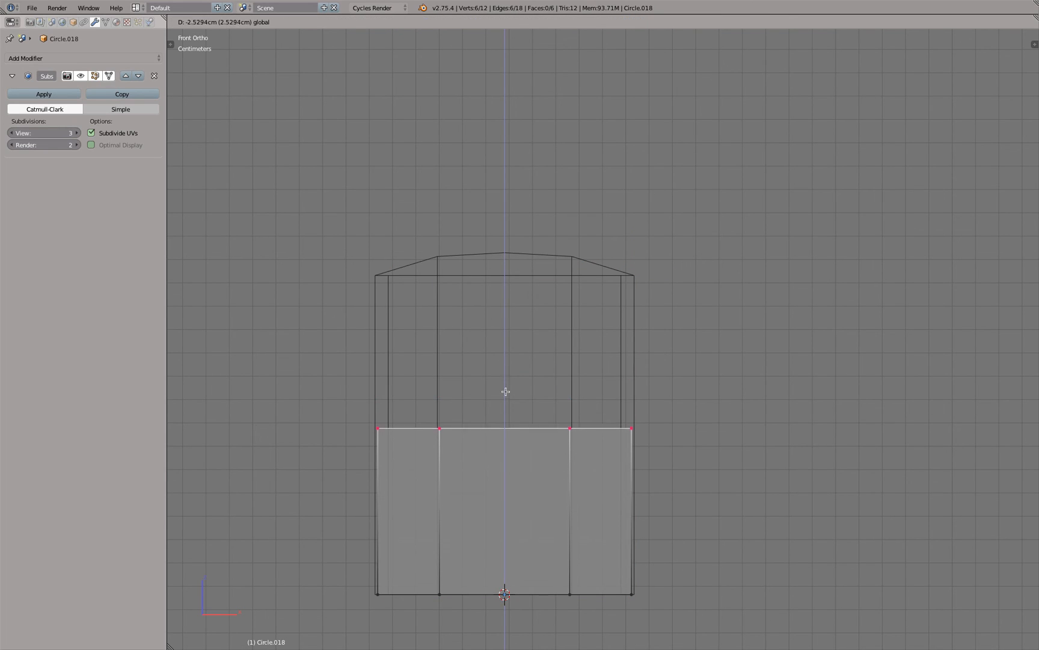
left_click(505, 392)
Step: Extrude the upper ring about 6.64 cm along Z, level with the capped body's rim
key("e")
key("z")
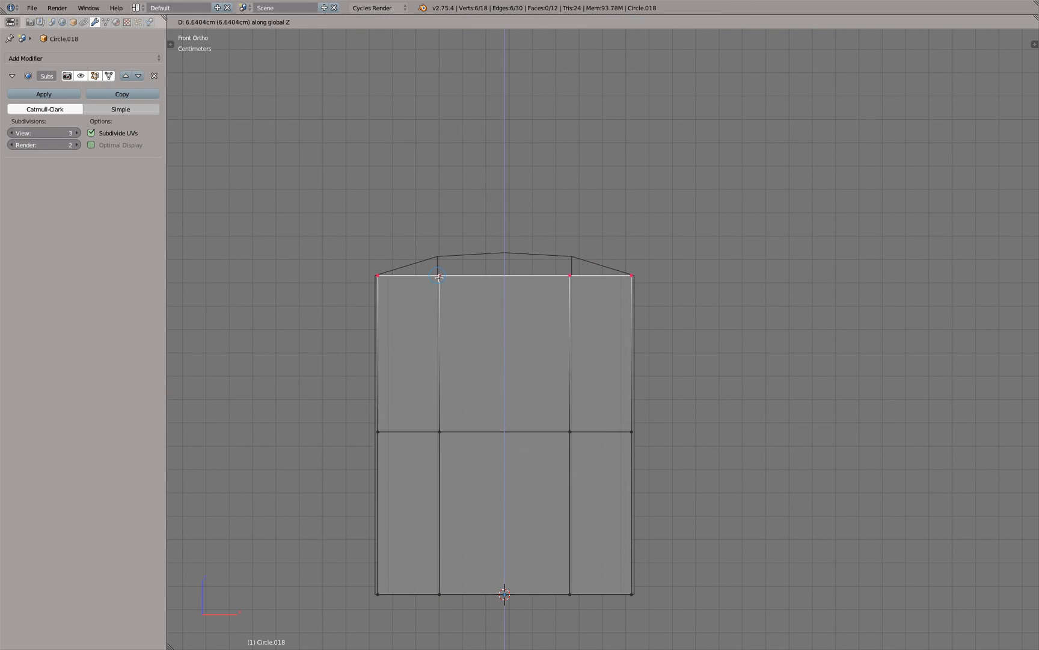
left_click(439, 277)
middle_click_drag(488, 274, 483, 320)
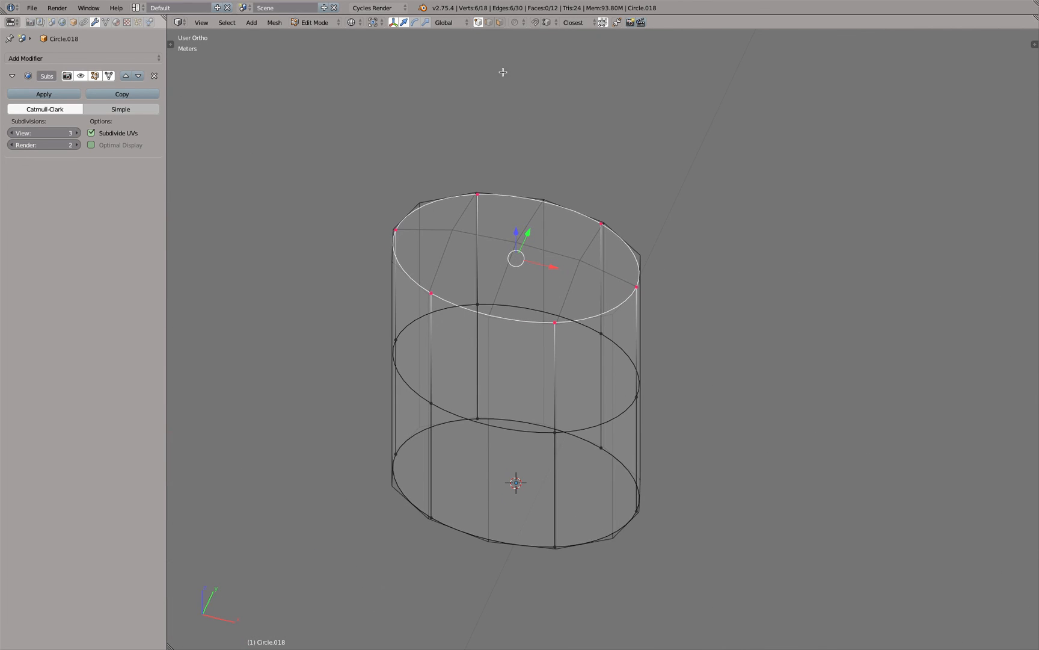
Step: Bridge the two opposite long-side edges of the six-vertex body's upper rim with a face, using edge selection
left_click(488, 23)
left_click(542, 198)
left_click(500, 309, "shift")
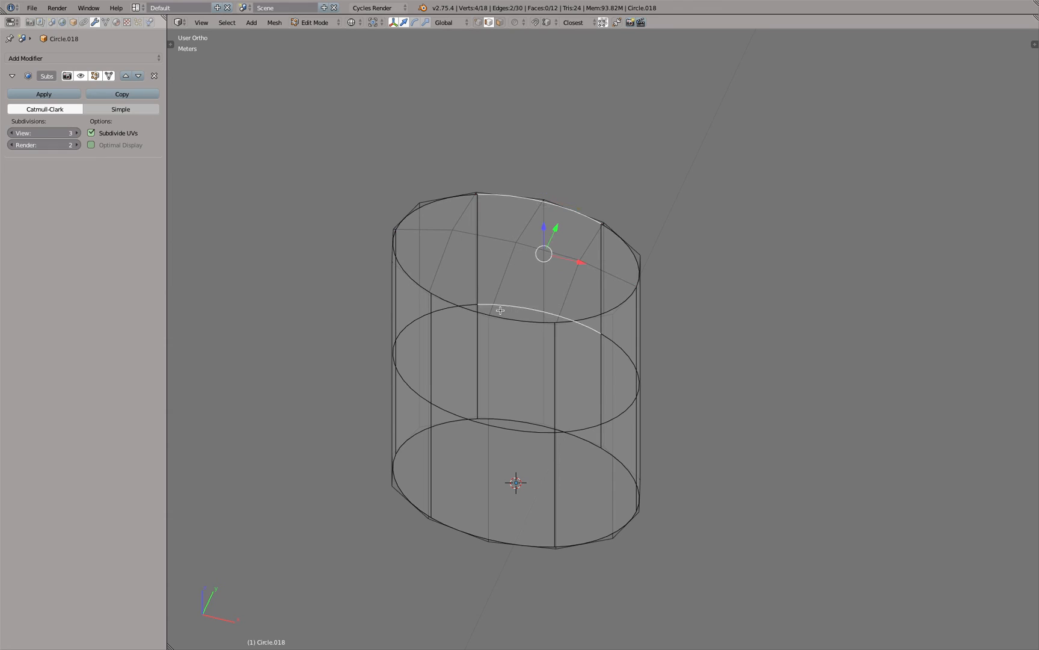
left_click(522, 313)
left_click(546, 206, "shift")
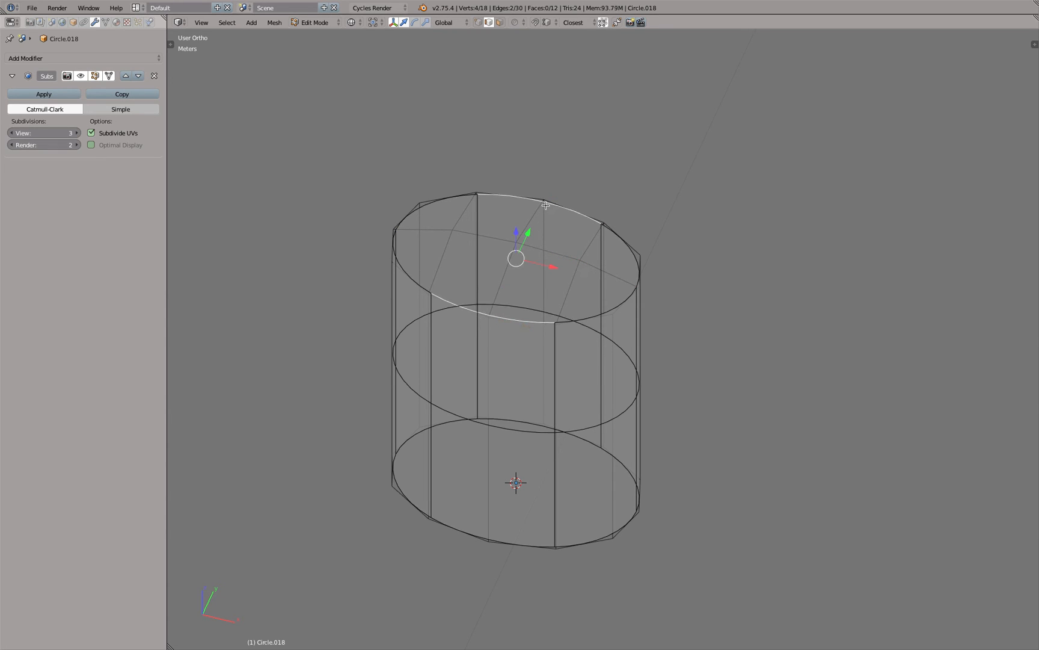
key("f")
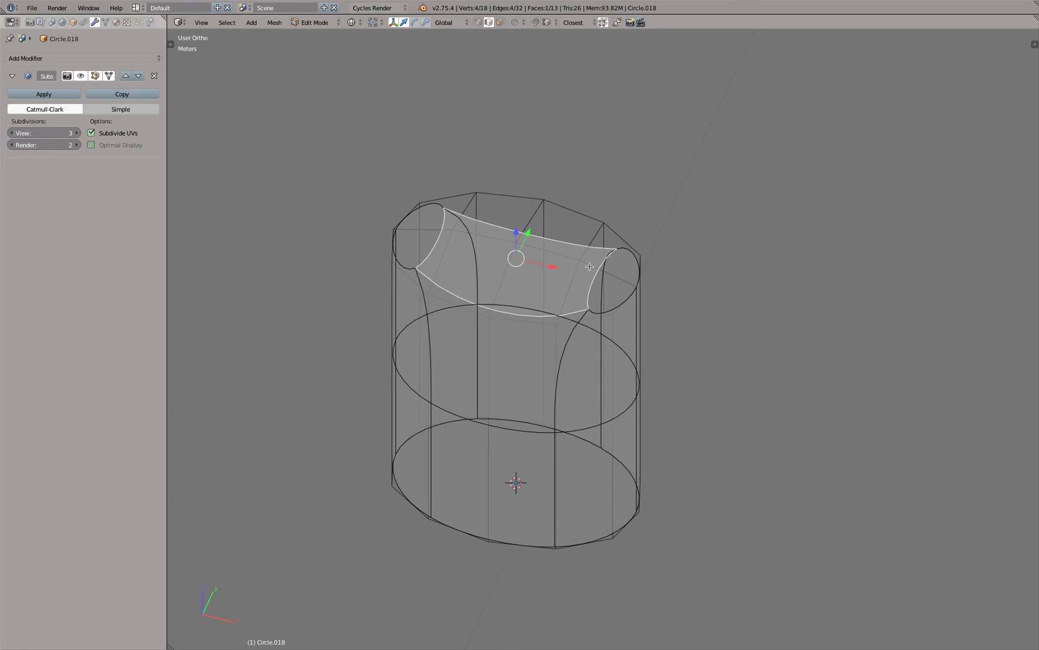
Step: Add a centred loop cut lengthwise through the face that bridges the six-vertex body's rim
right_click(623, 304)
middle_click_drag(641, 285, 599, 289)
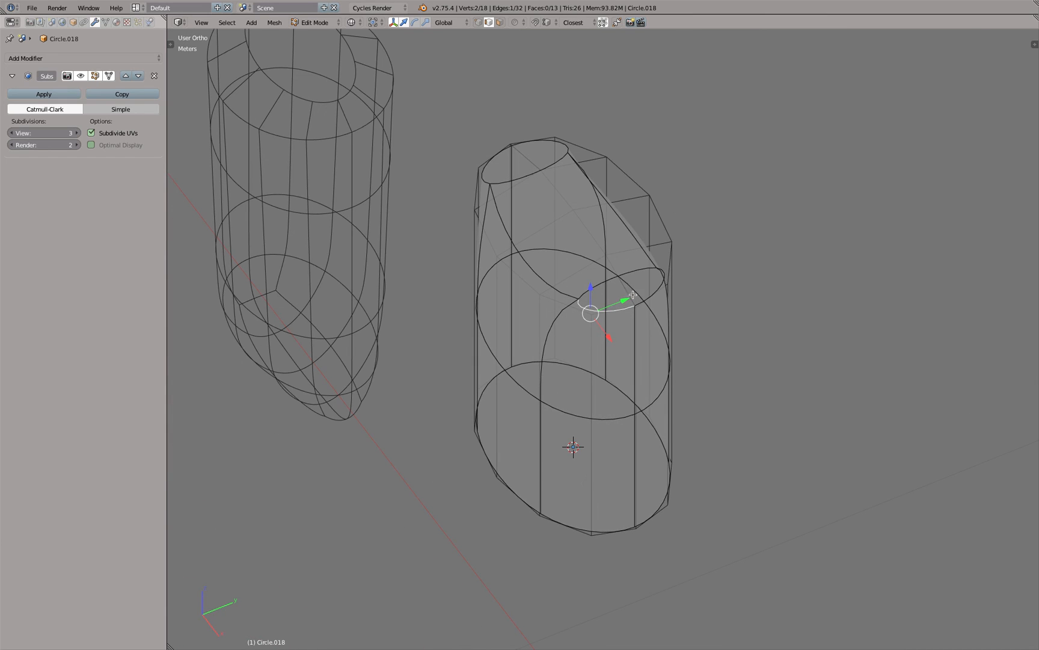
right_click(640, 299, "shift")
right_click(650, 293)
right_click(596, 285, "shift")
key("ctrl+r")
left_click(594, 282)
right_click(594, 282)
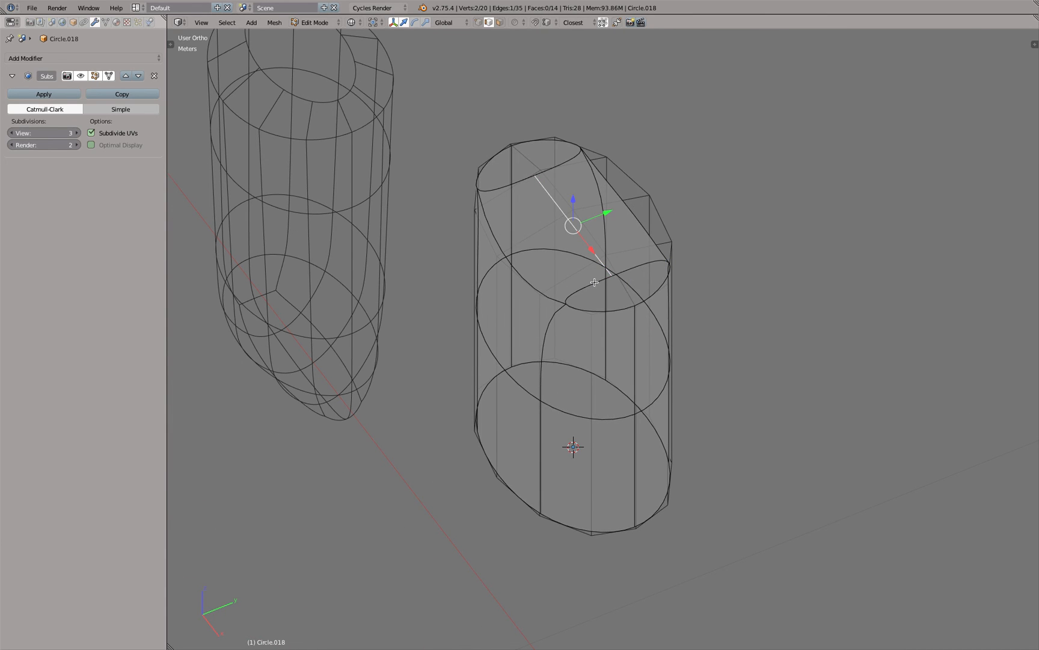
Step: Fill the two open ends of the six-vertex body's cap with faces
right_click(593, 284)
right_click(617, 313, "shift")
right_click(650, 296, "shift")
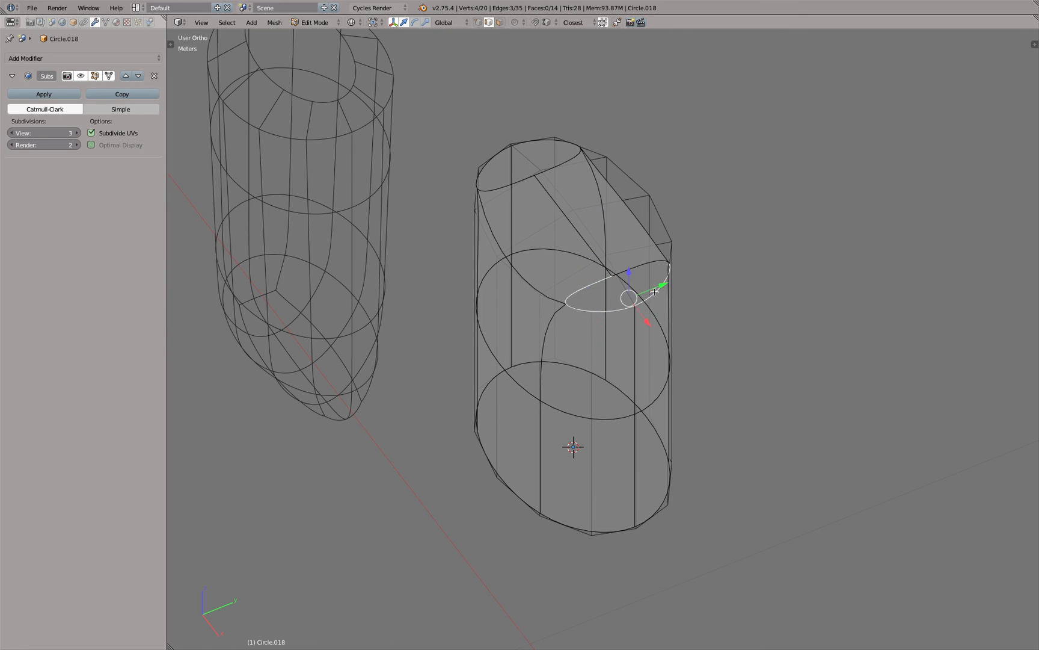
right_click(648, 272, "shift")
key("g")
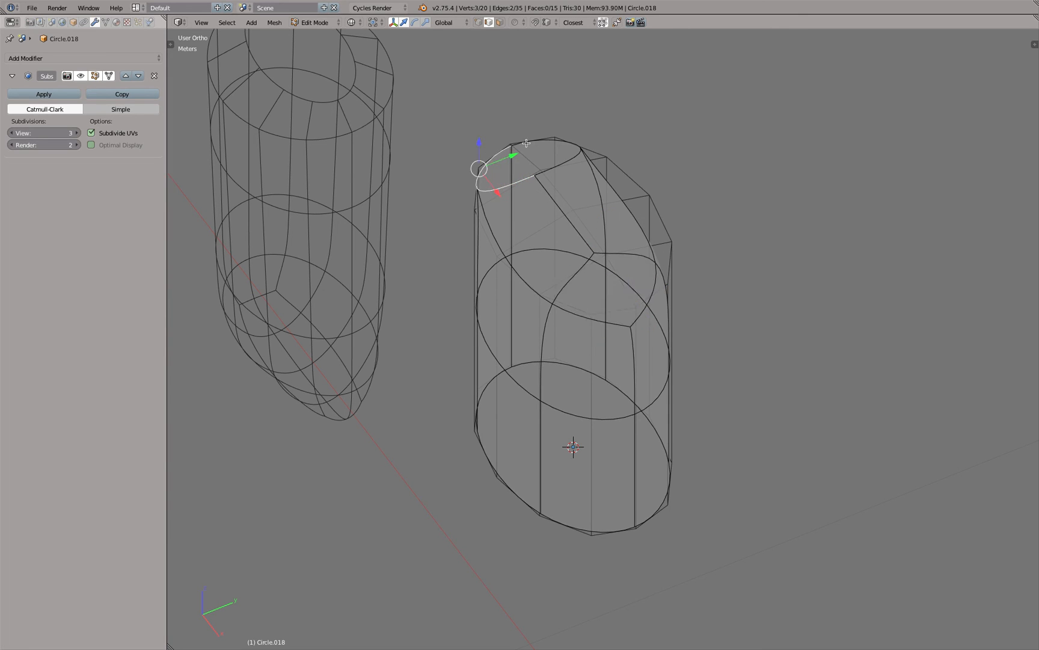
left_click(560, 160)
key("f")
Step: Raise the cap's central edge along Z in front view to give the six-vertex body a domed top
right_click(571, 224)
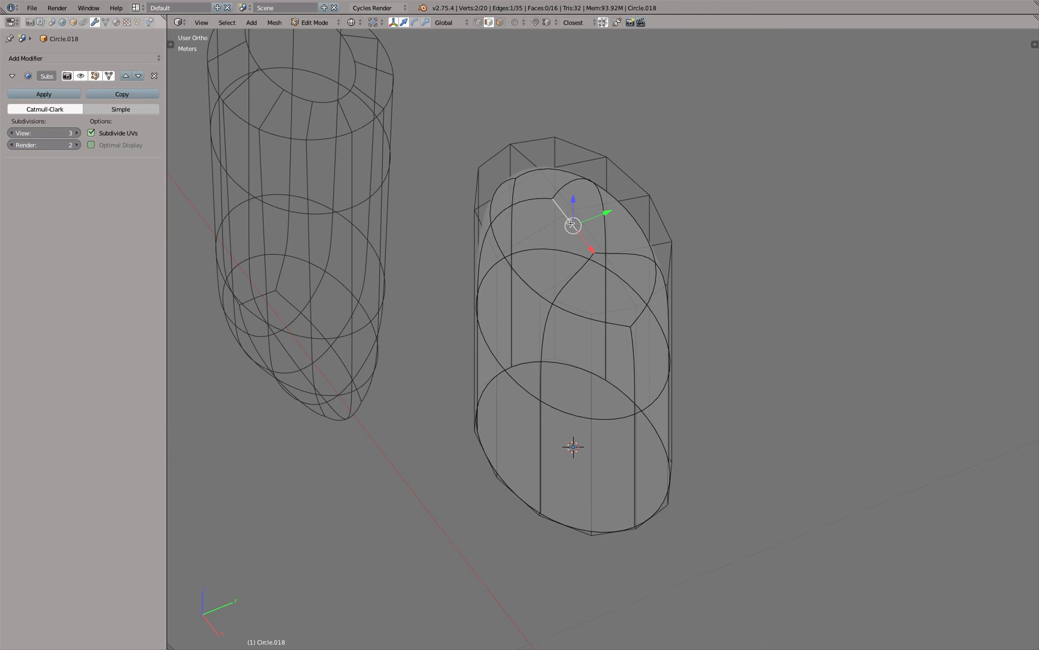
key("KP_1")
scroll(504, 274, "up", 3)
key("g")
key("z")
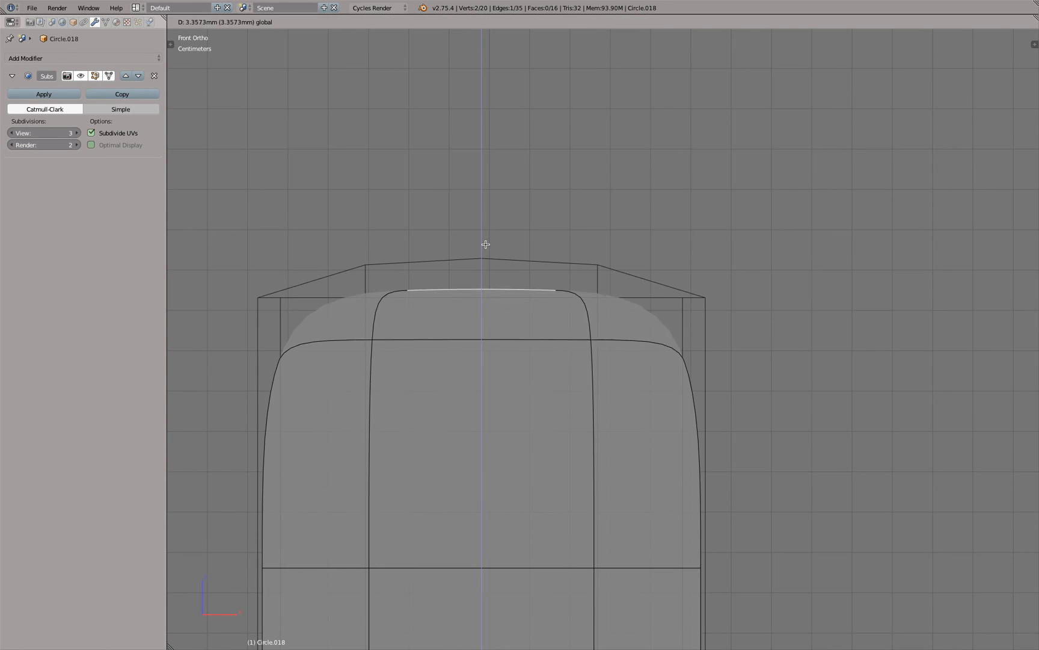
left_click(492, 200)
Step: Leave mesh editing and turn the viewport display of the taller capped body's Subdivision Surface modifier back on
key("Tab")
scroll(538, 285, "down", 2)
key("z")
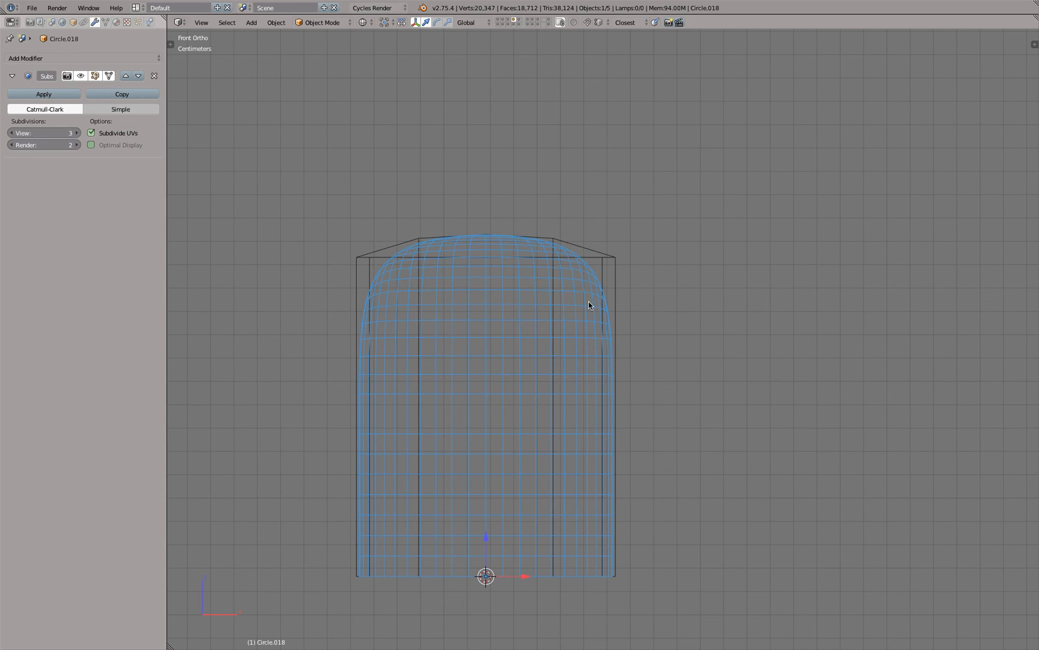
right_click(604, 259)
left_click(83, 77)
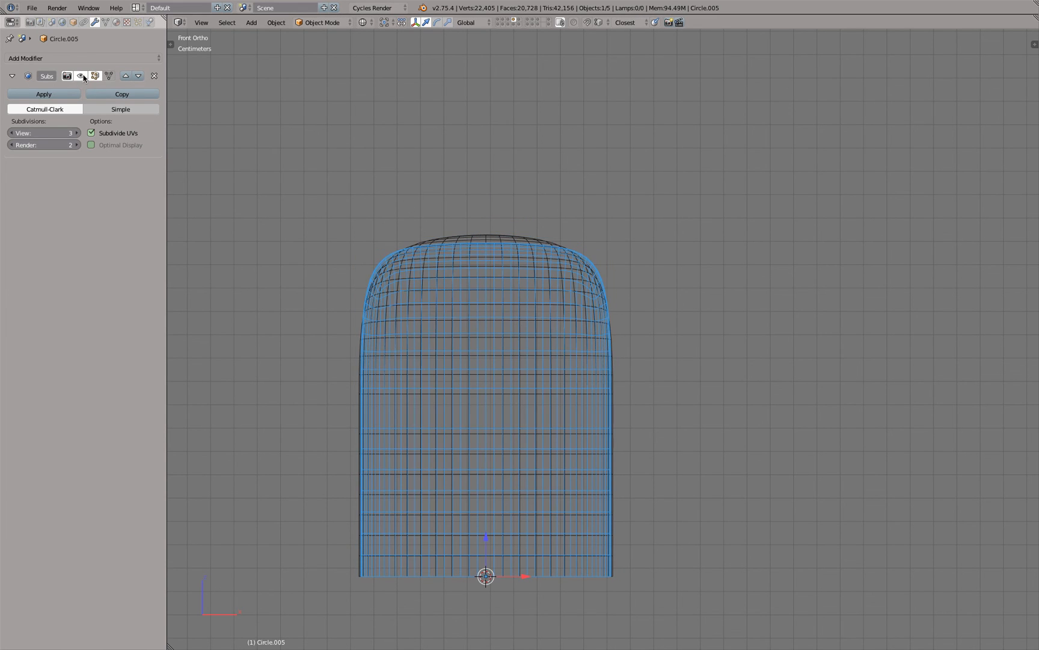
Step: Lower the six-vertex cap's central edge slightly along Z to bring its crown closer to the other body's top
right_click(472, 234)
scroll(482, 251, "up", 3)
key("Tab")
key("z")
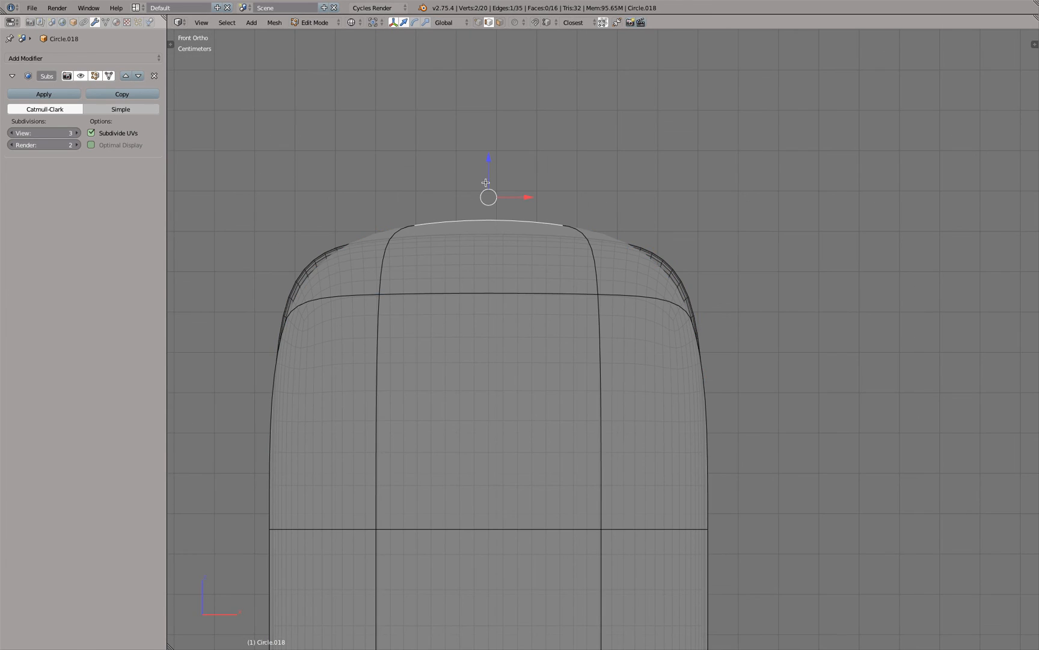
left_click_drag(490, 159, 490, 176)
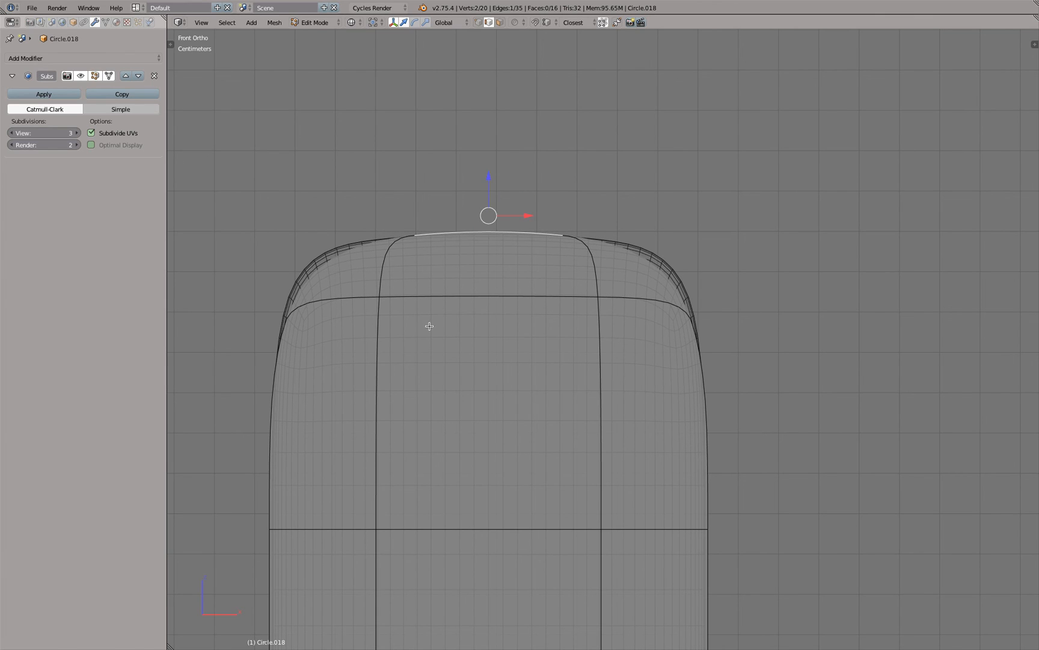
Step: Select the complete upper rim of the six-vertex body and raise it about 6.4 mm along Z
right_click(466, 295, "alt")
right_click(467, 295, "alt")
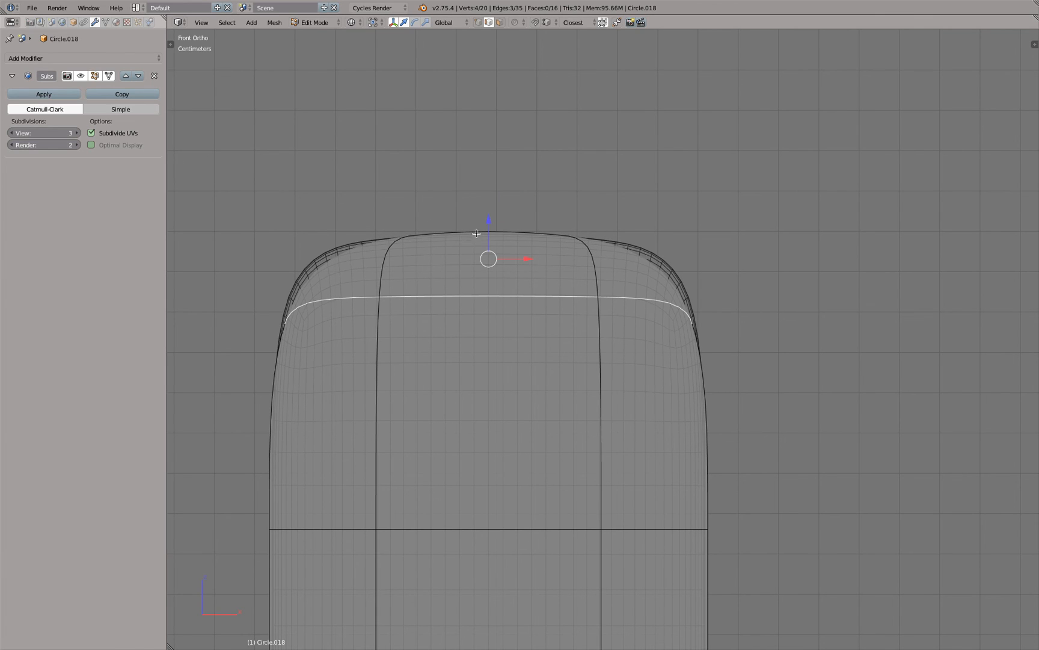
left_click_drag(486, 221, 488, 202)
right_click(487, 202)
middle_click_drag(432, 346, 494, 290)
right_click(543, 256, "alt+shift")
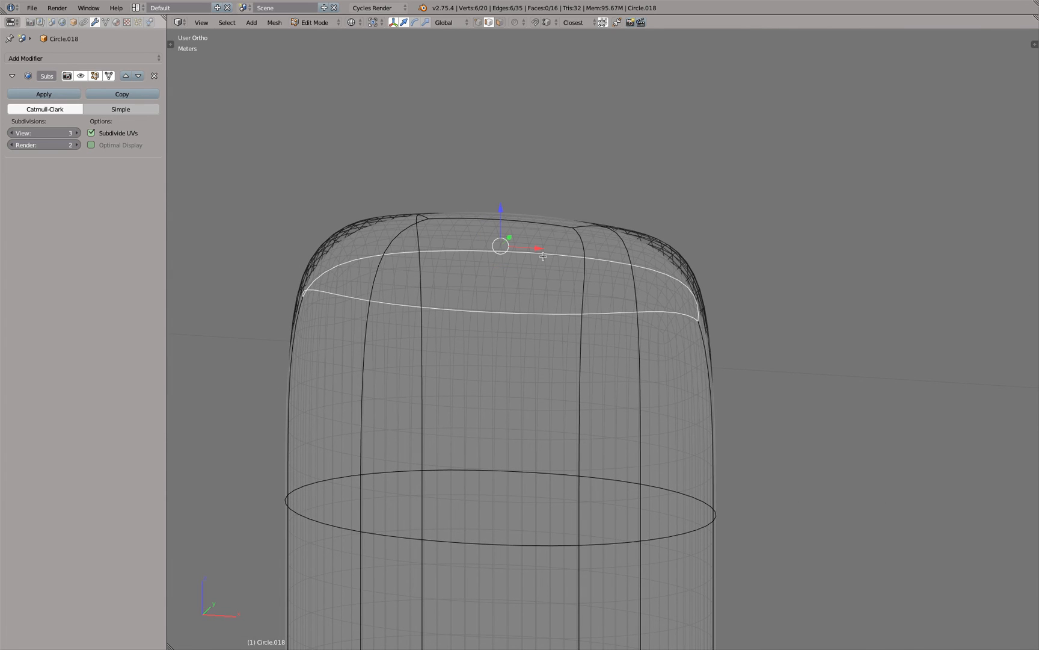
key("KP_1")
key("g")
key("z")
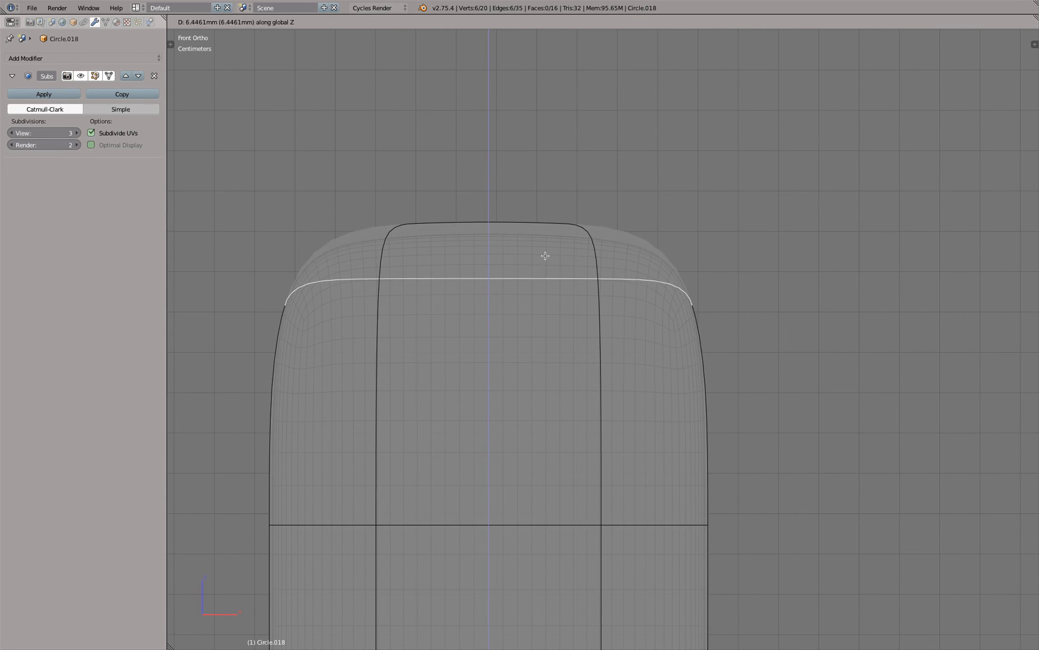
left_click(545, 256)
Step: Add the cap's central edge to the rim selection and lower both about 3 mm along Z
right_click(457, 225, "shift")
key("g")
key("z")
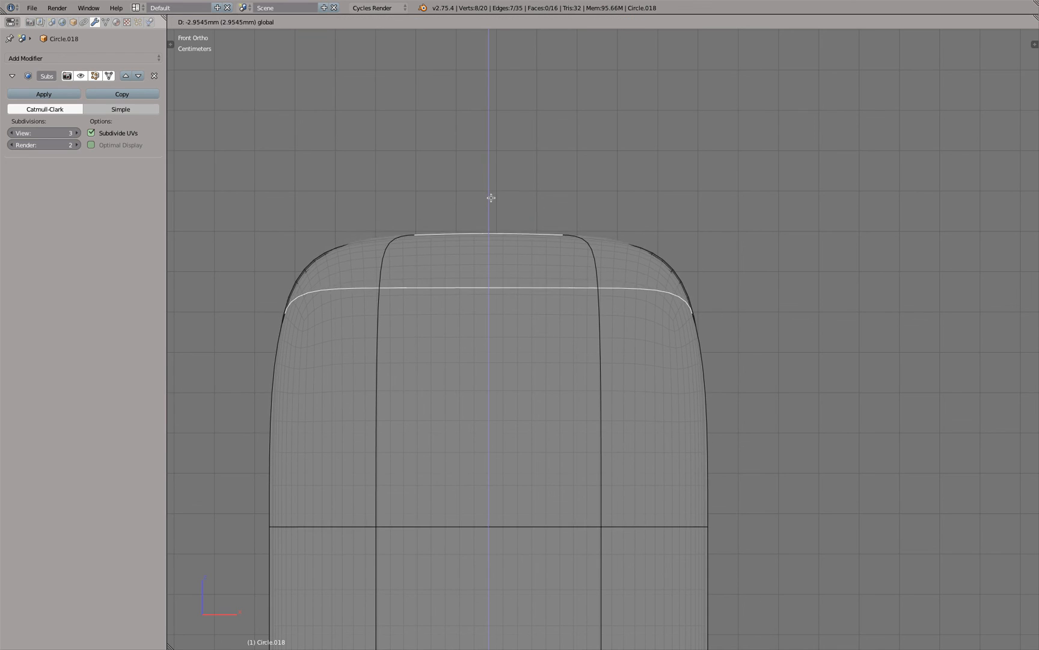
left_click(485, 280)
scroll(531, 351, "down", 3)
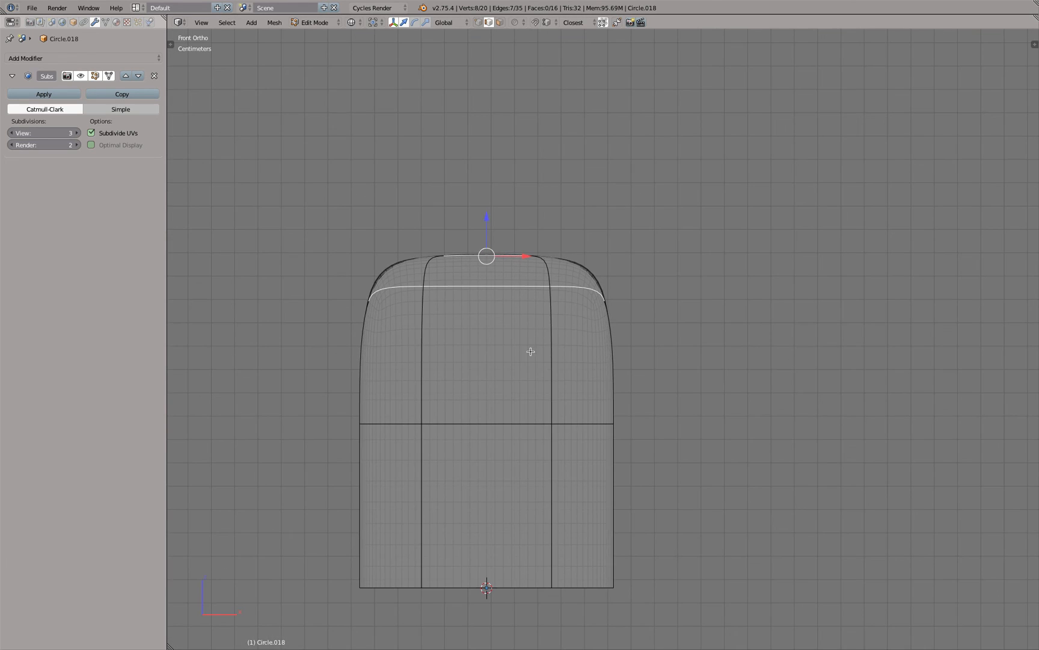
Step: Leave mesh editing and move the six-vertex body along X until it stands clear beside the other capped body
middle_click_drag(531, 351, 537, 317)
key("Tab")
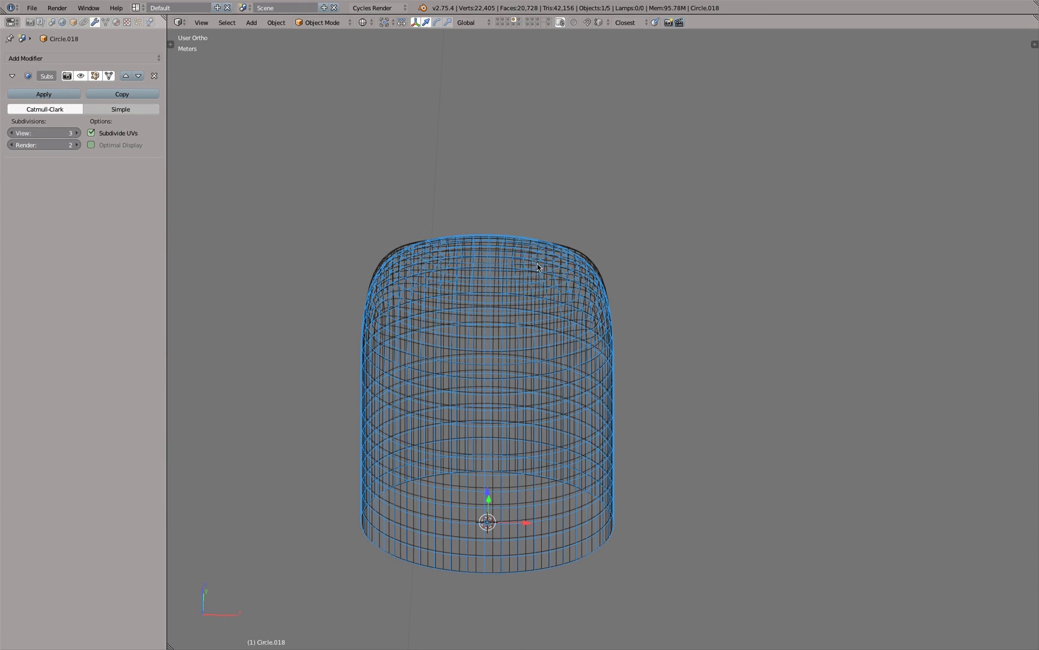
key("g")
key("x")
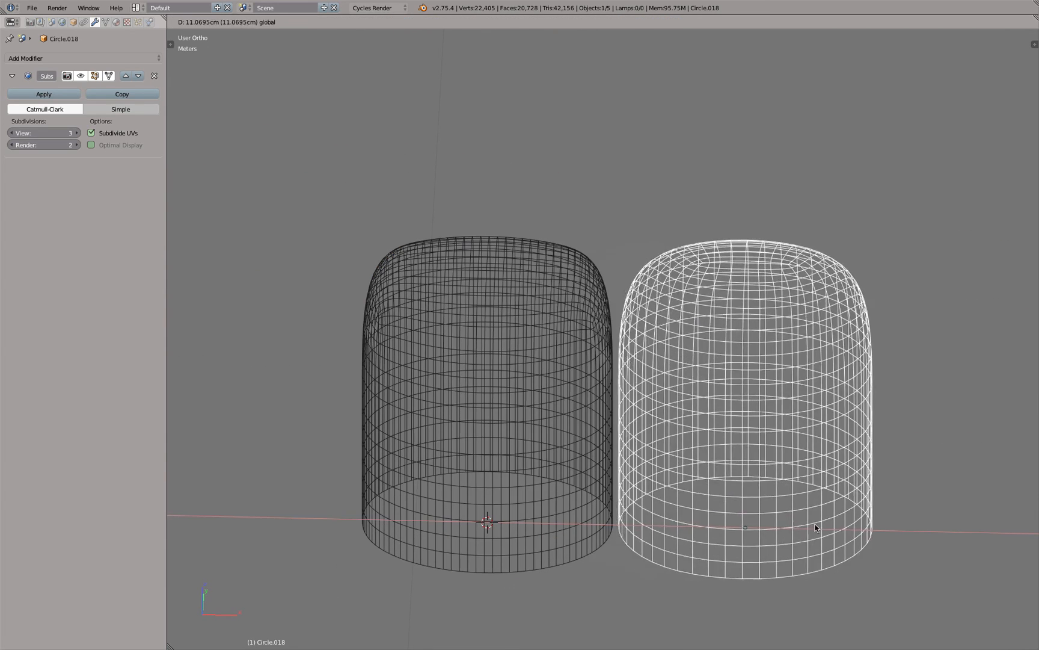
left_click(820, 527)
Step: Switch to solid shading and compare the shapes of the two rounded caps from the front, side and end
key("z")
middle_click_drag(798, 434, 682, 328, "shift")
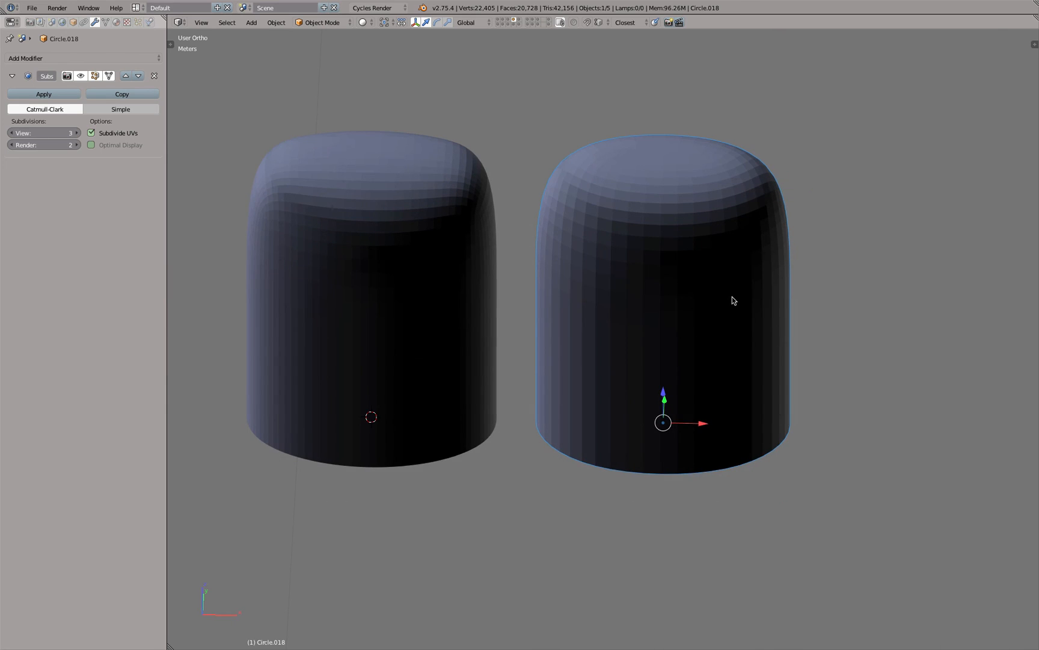
key("KP_1")
key("KP_3")
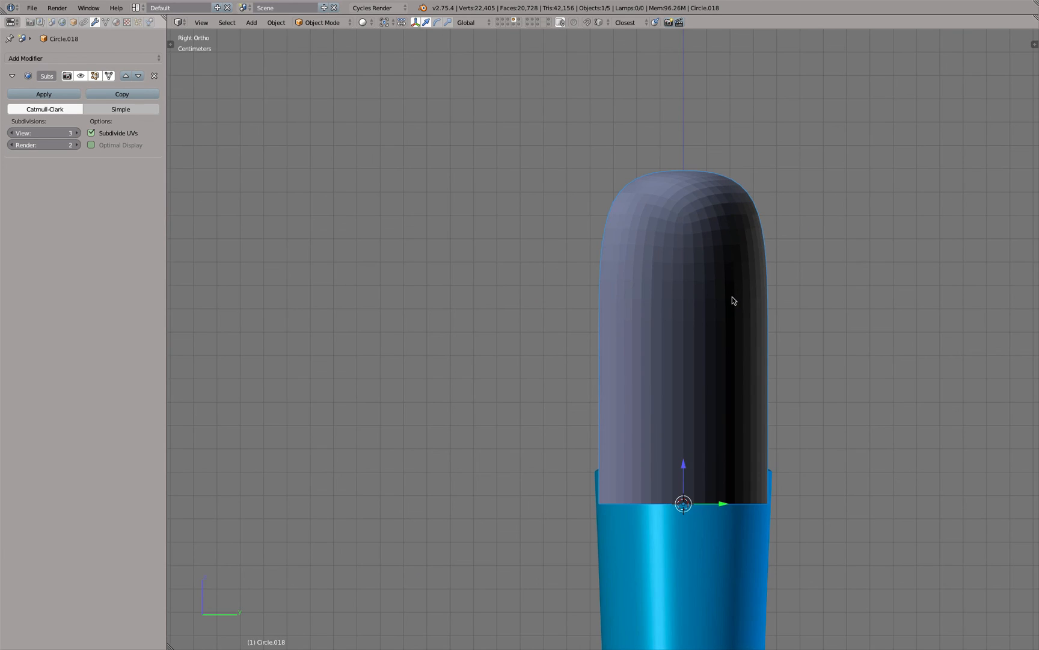
key("KP_1")
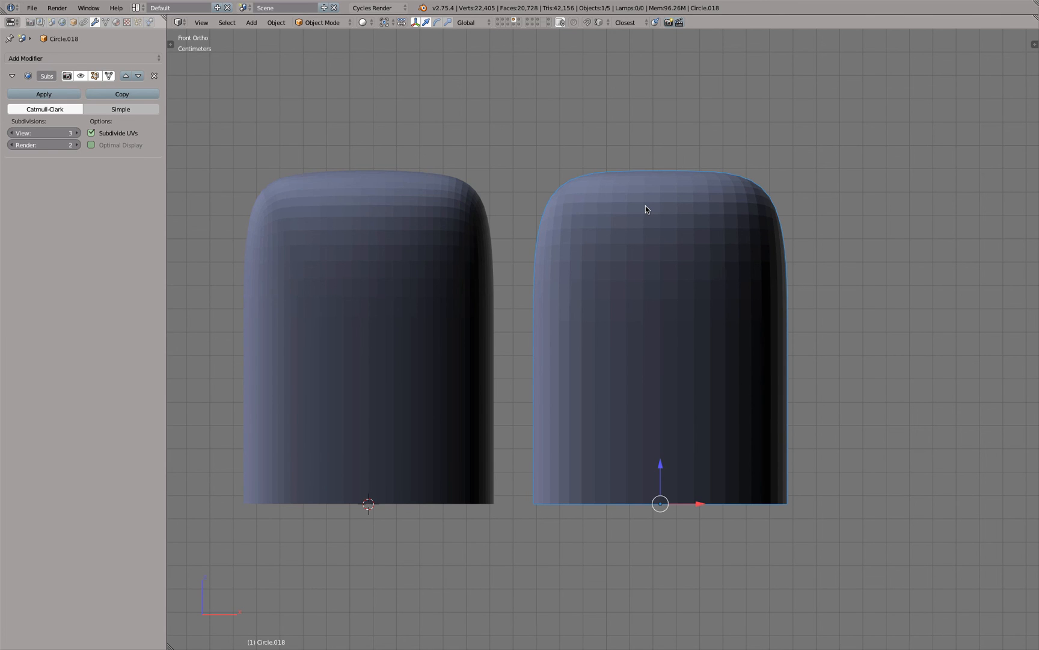
middle_click_drag(662, 195, 559, 251)
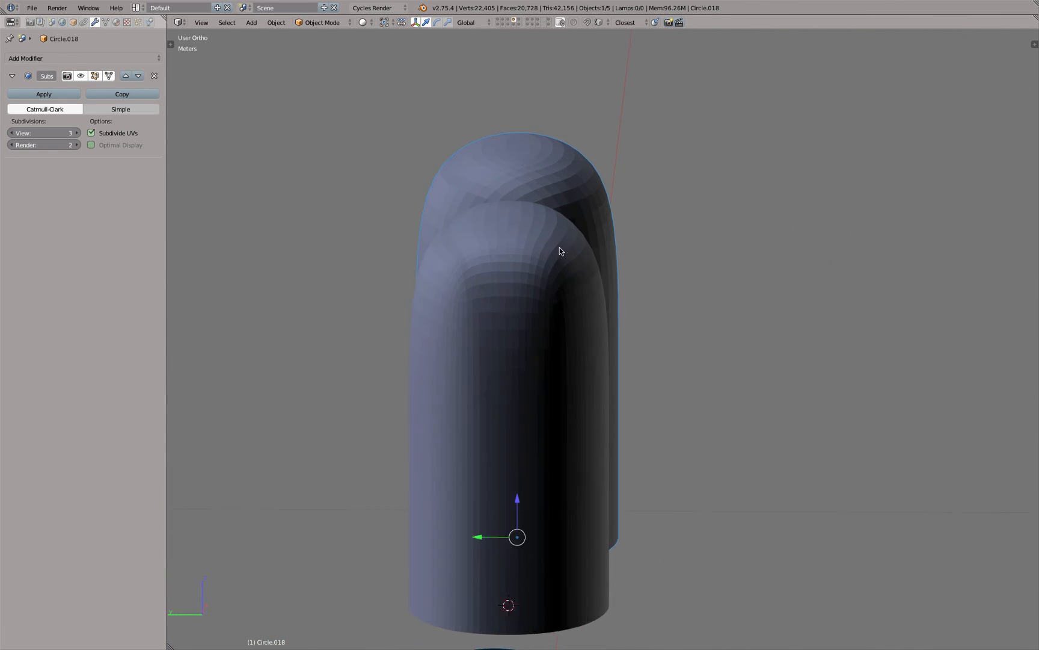
scroll(560, 248, "down", 2)
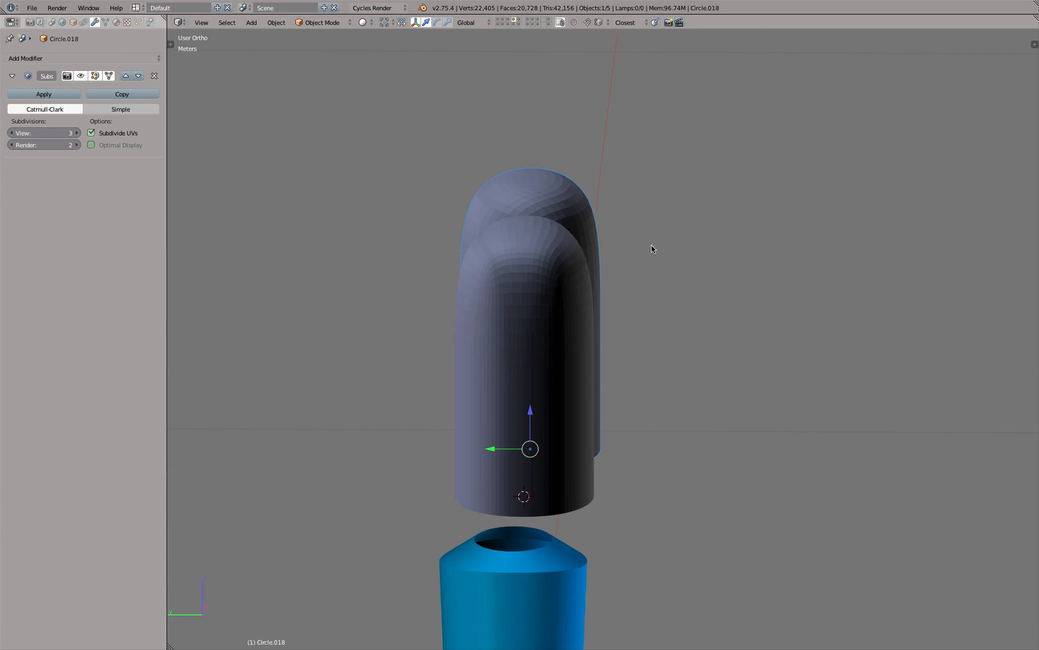
Step: Delete the six-vertex body
middle_click_drag(651, 249, 519, 325)
key("x")
left_click(599, 268)
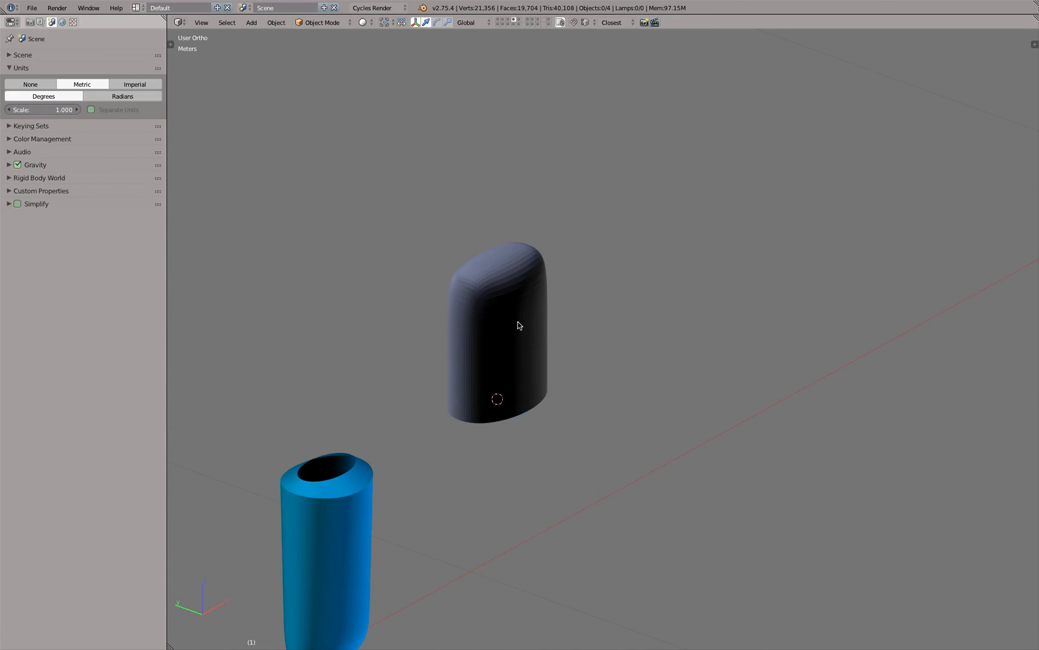
Step: On the remaining capped body, align the three middle rim vertices of the front long side by scaling them to 0 along Y
right_click(520, 324)
key("Tab")
scroll(541, 291, "up", 6)
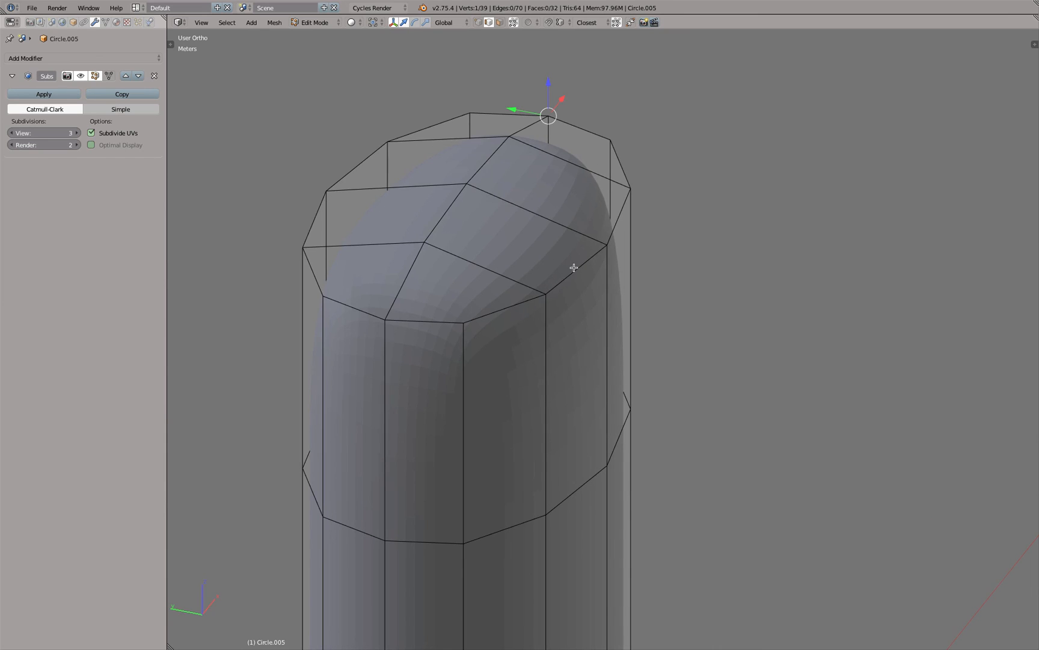
right_click(574, 268)
left_click(479, 22)
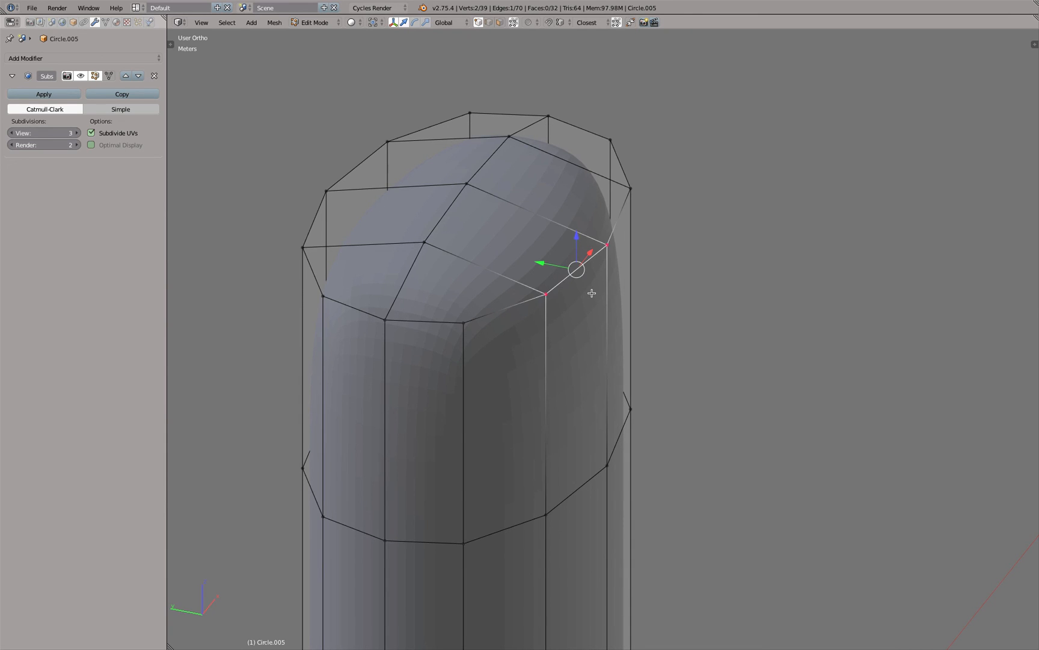
key("KP_7")
middle_click_drag(438, 443, 451, 370, "shift")
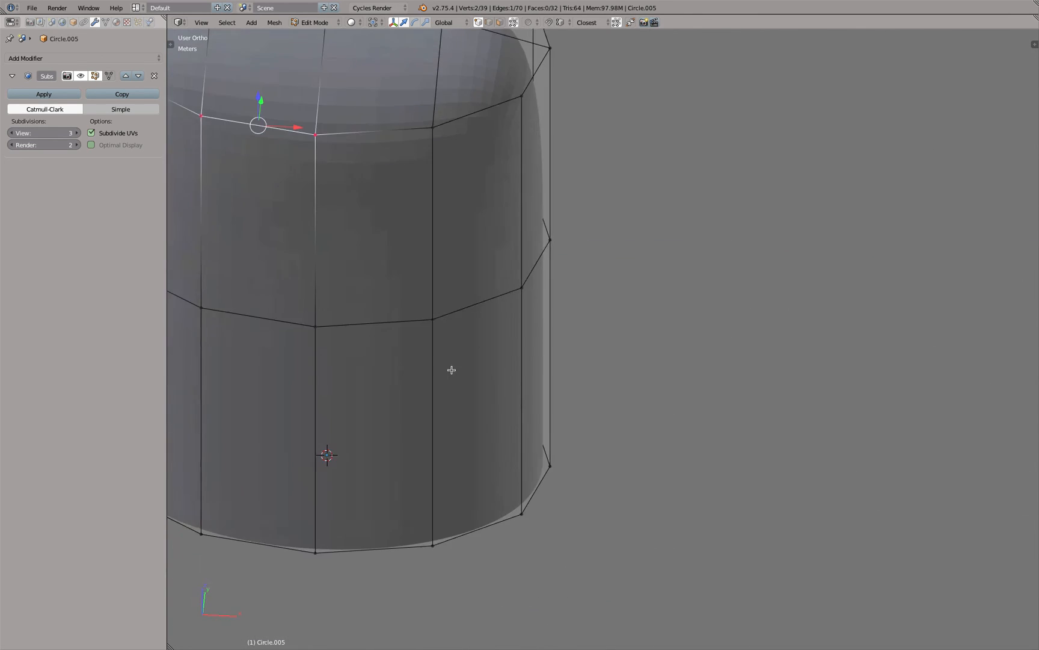
middle_click_drag(414, 252, 589, 649, "shift")
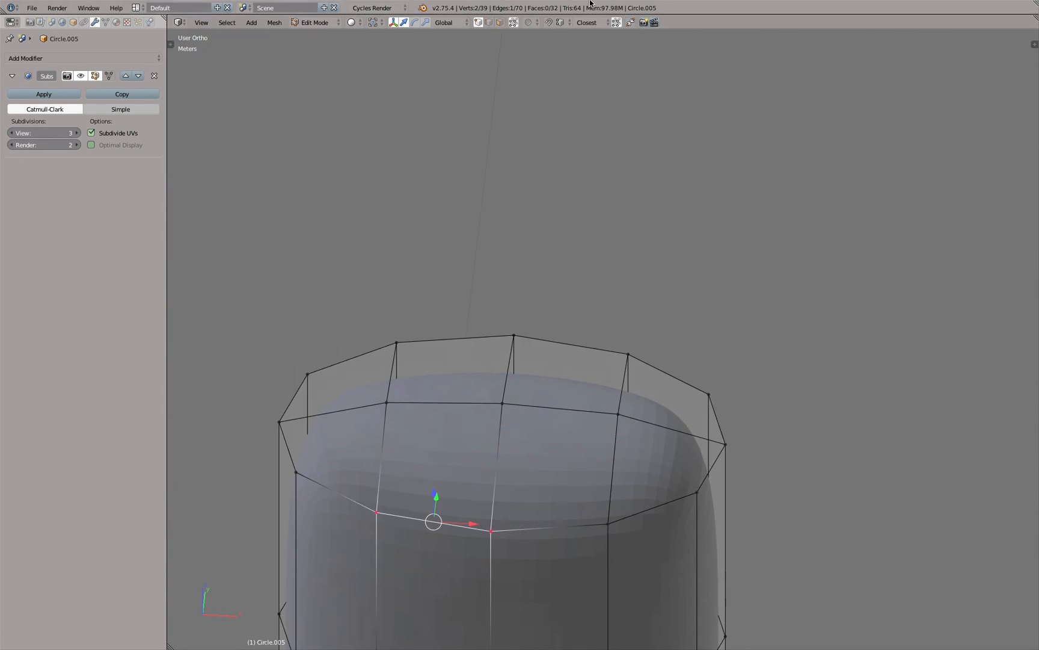
right_click(596, 522, "shift")
key("s")
key("y")
key("0")
key("Return")
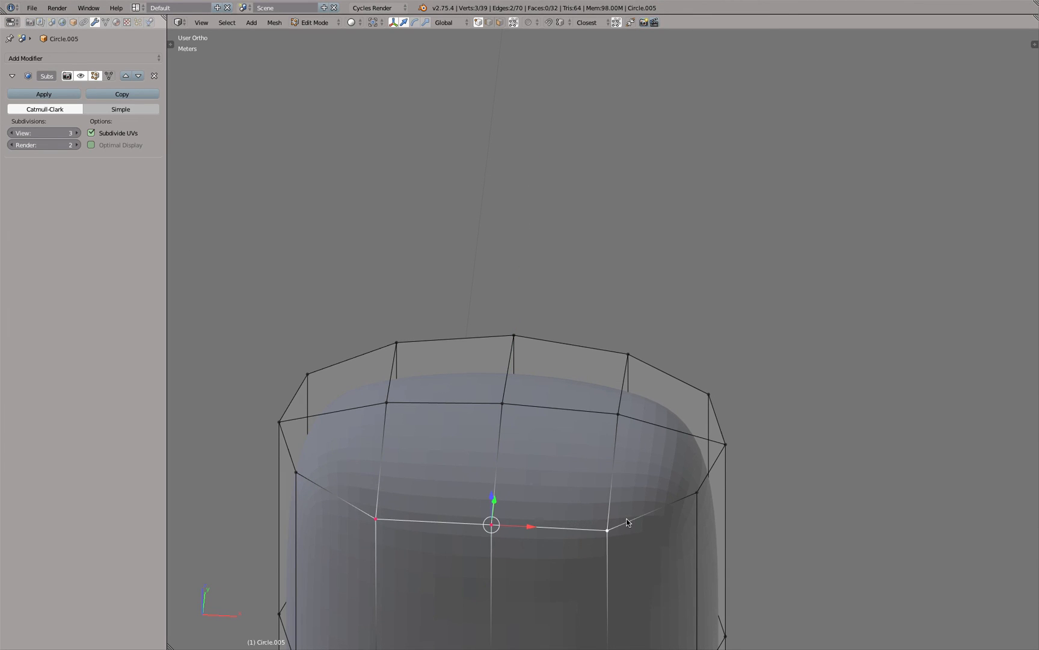
Step: Align the three middle rim vertices of the opposite long side by scaling them to 0 along Y
right_click(397, 342)
right_click(514, 335, "shift")
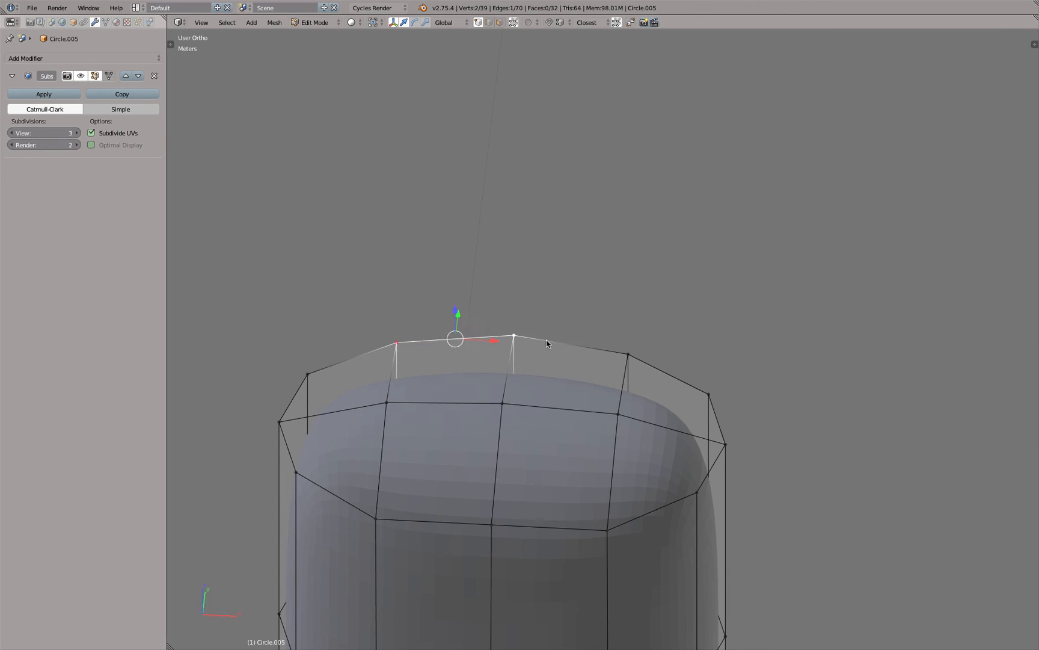
right_click(628, 353, "shift")
key("s")
key("y")
key("0")
key("Return")
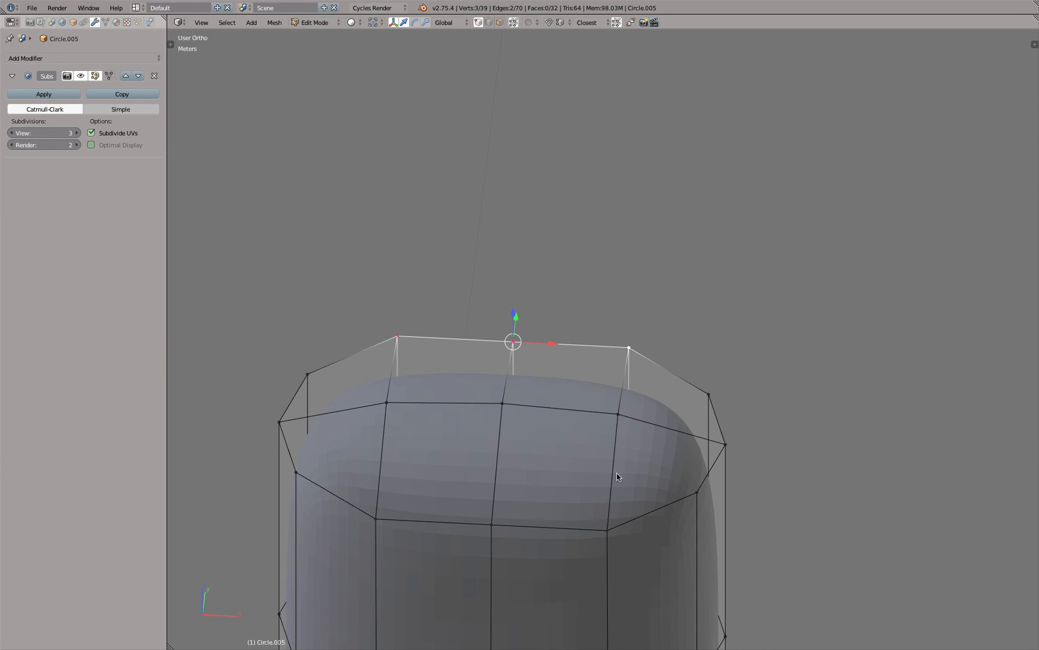
Step: Scale both rows of three aligned rim vertices together to about 0.8 along Y and leave mesh editing
right_click(607, 529, "shift")
right_click(493, 525, "shift")
right_click(377, 519, "shift")
middle_click_drag(378, 519, 399, 392)
key("s")
key("y")
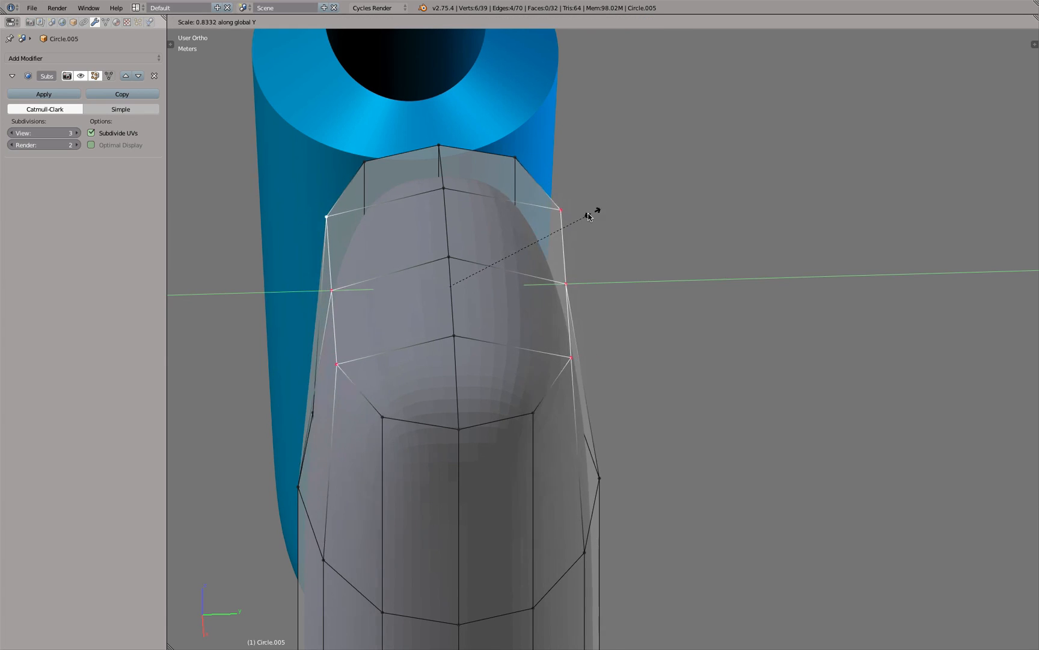
left_click(575, 221)
scroll(575, 221, "down", 2)
key("Tab")
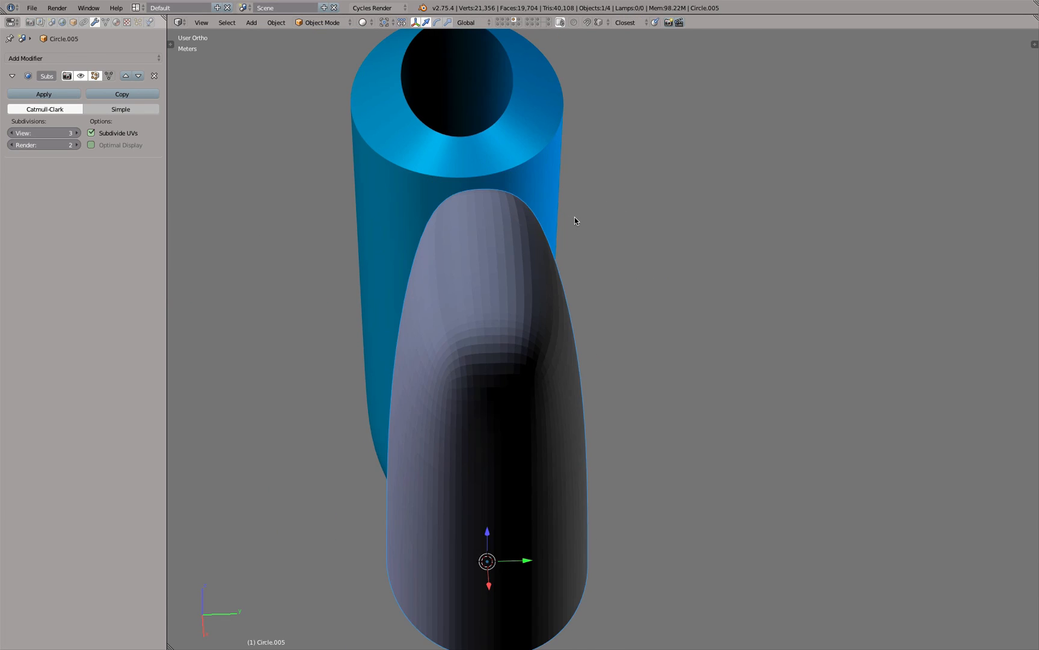
Step: Select the central row of vertices across the cap's end and move it outward to make the cap more pointed
key("KP_1")
key("KP_3")
scroll(520, 313, "up", 3)
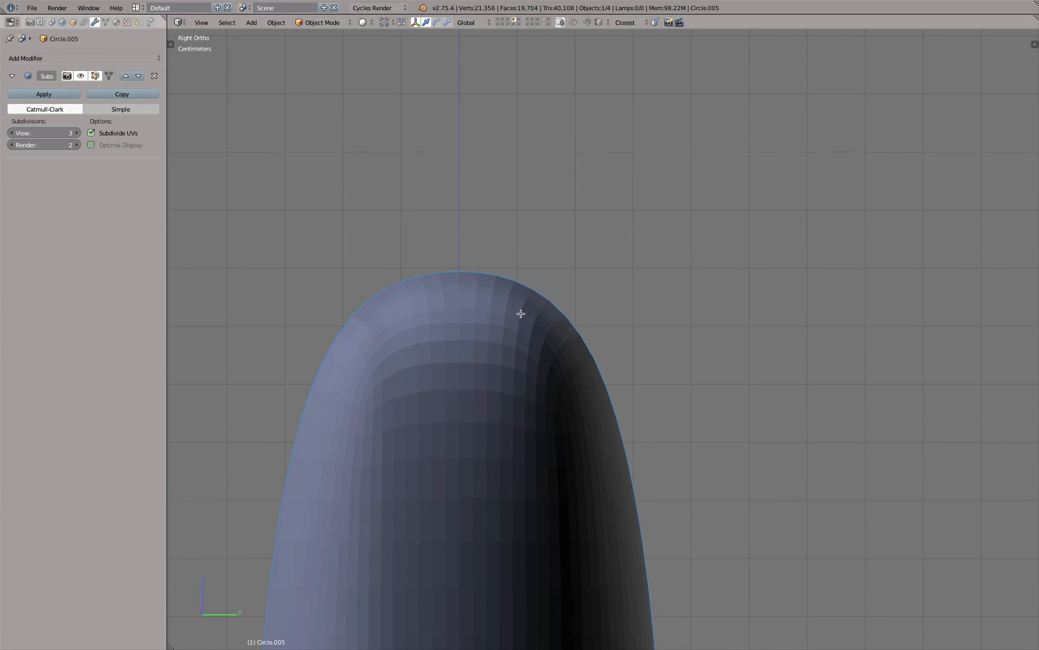
key("Tab")
key("a")
key("b")
left_click_drag(431, 209, 458, 182)
key("b")
left_click_drag(442, 298, 480, 353)
key("z")
key("b")
left_click_drag(440, 254, 473, 196)
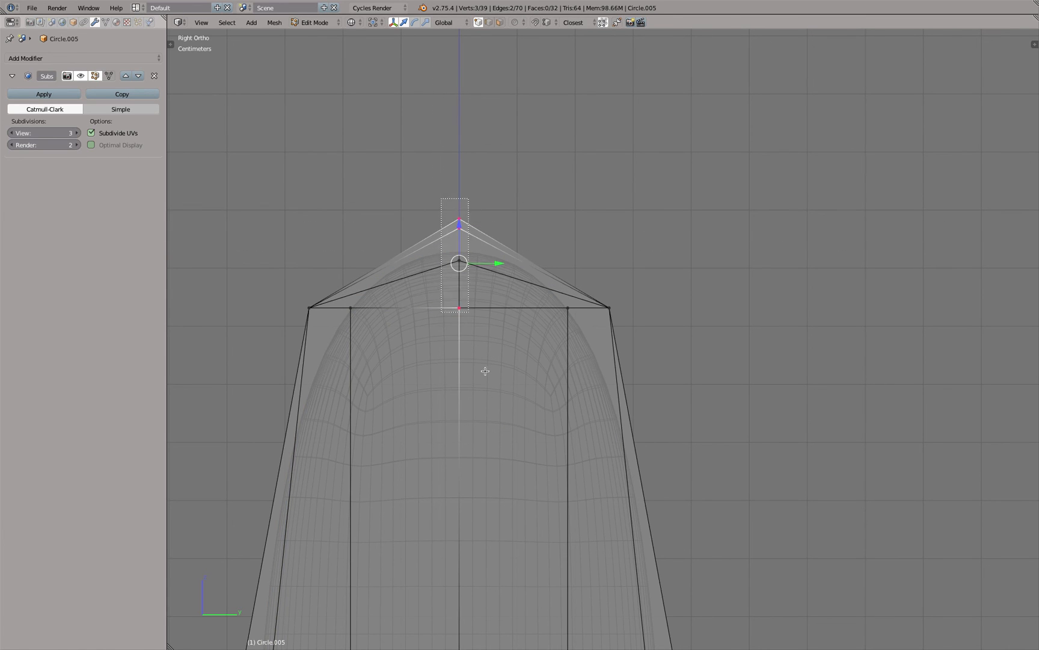
key("g")
left_click(462, 220)
scroll(461, 220, "down", 4)
key("z")
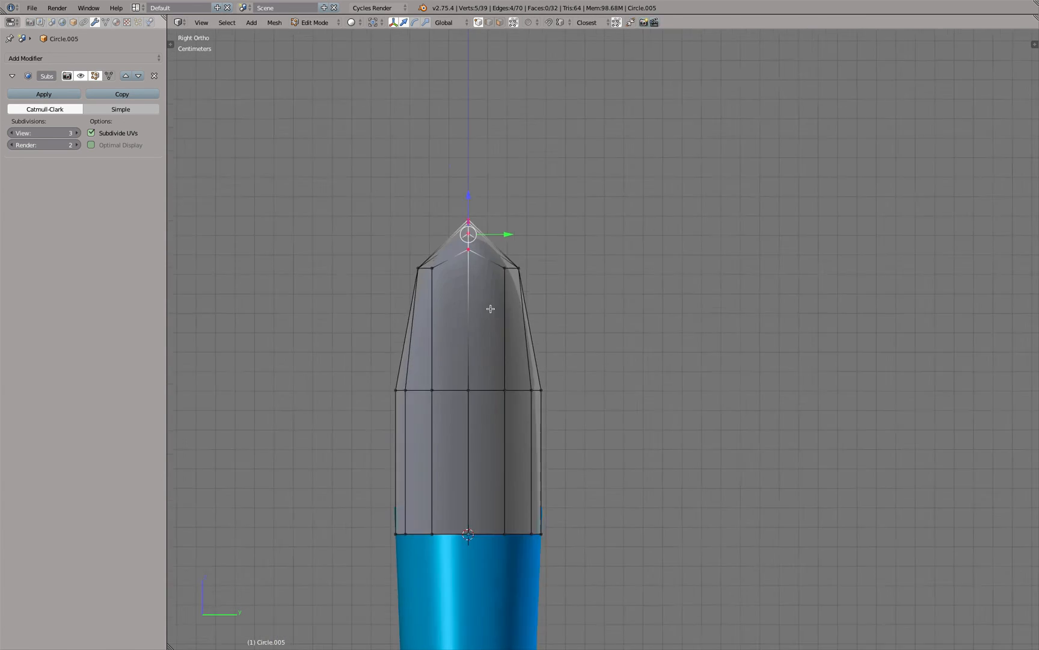
key("Tab")
mouse_move(469, 332)
middle_mouse_down()
mouse_move(551, 340)
mouse_move(577, 324)
middle_mouse_up()
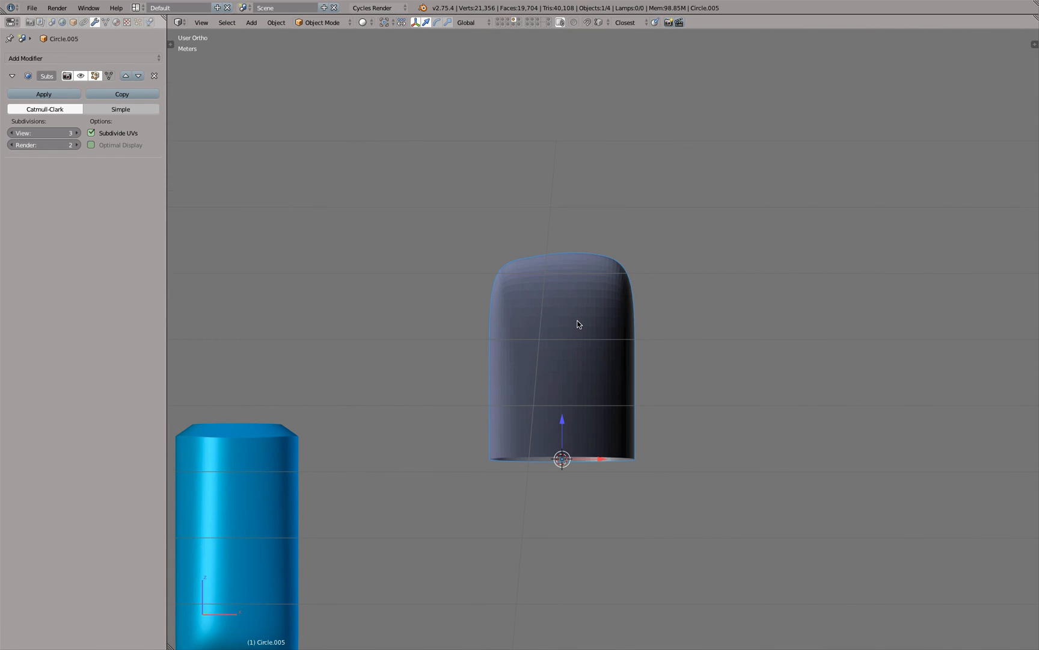
Step: In front view, raise the rim vertex left of the cap's centre along Z to match its counterpart on the right
key("KP_1")
key("Tab")
scroll(576, 316, "up", 4)
right_click(509, 248)
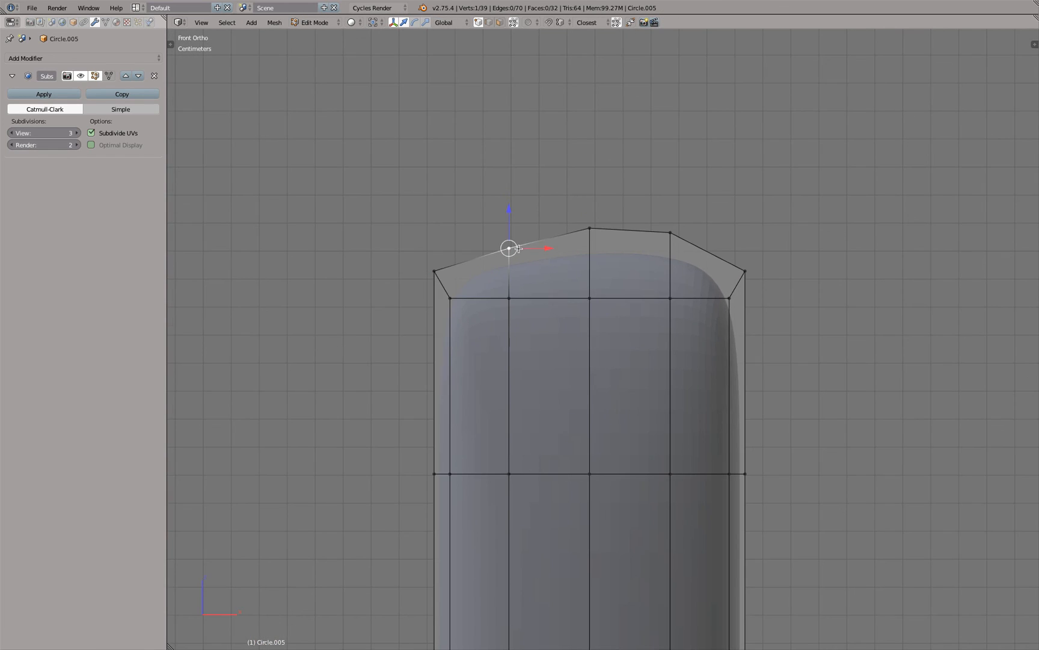
key("g")
key("z")
left_click(510, 233)
key("Tab")
Step: Flip the capped body upside down by scaling it -1 along Z and place it beside the blue bottle
scroll(655, 439, "down", 5)
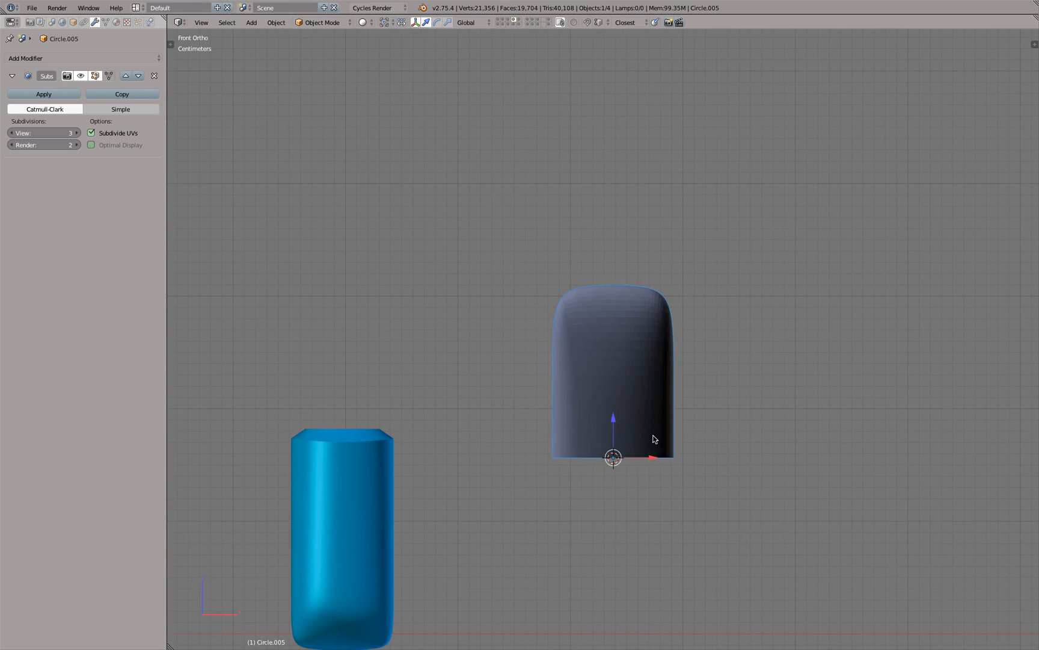
middle_click_drag(654, 439, 647, 277, "shift")
key("g")
left_click(480, 345)
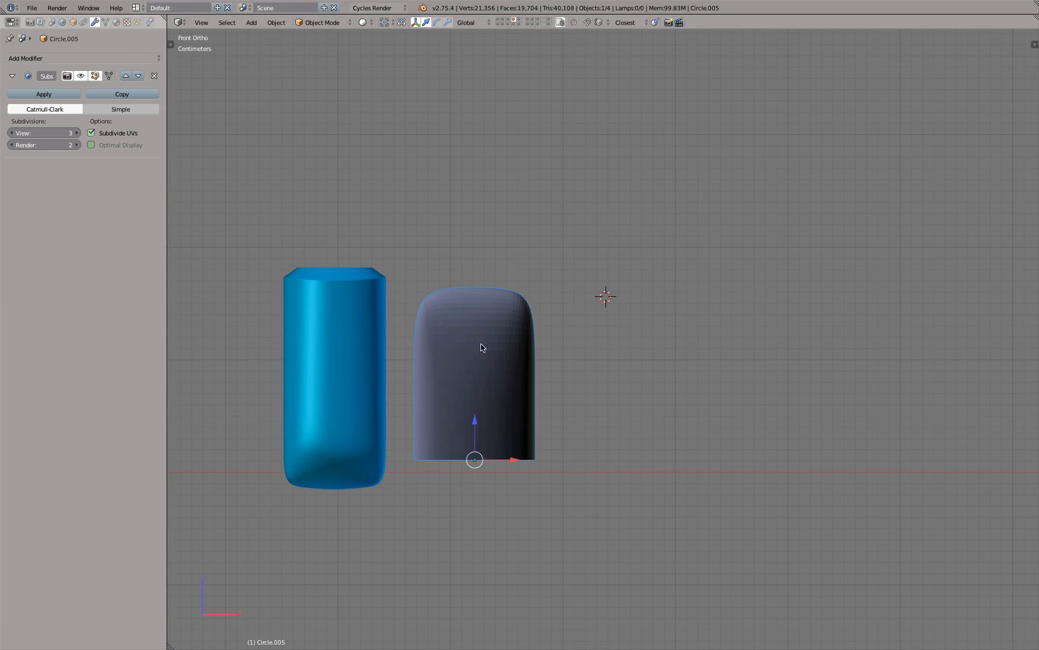
type("sz-1")
key("Return")
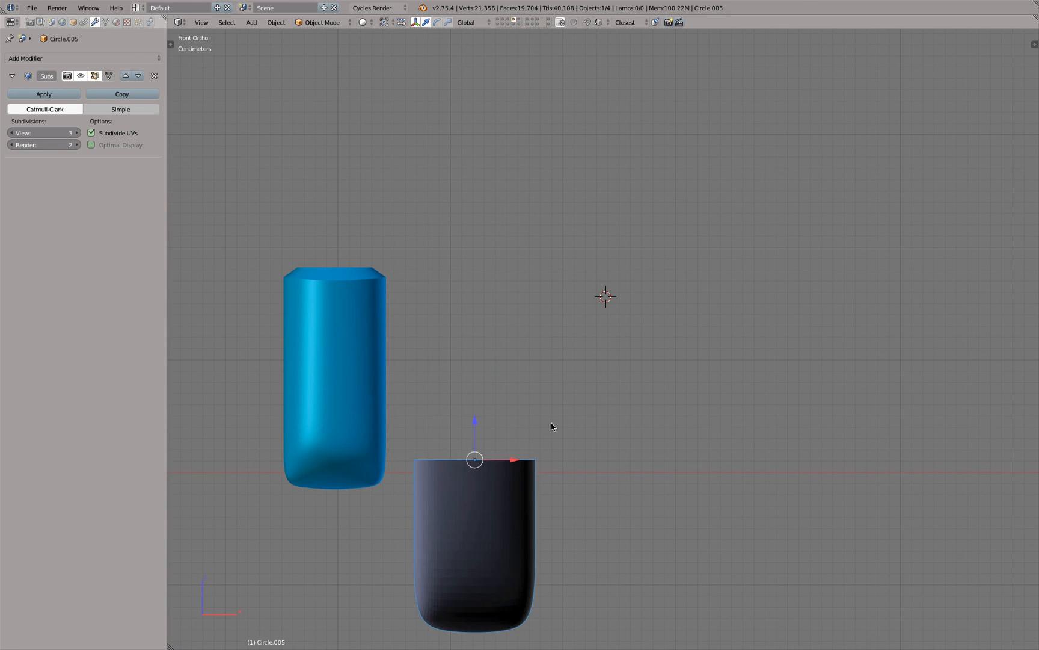
key("g")
left_click(518, 321)
Step: Shade the flipped body smooth and recalculate the normals of its whole mesh
key("space")
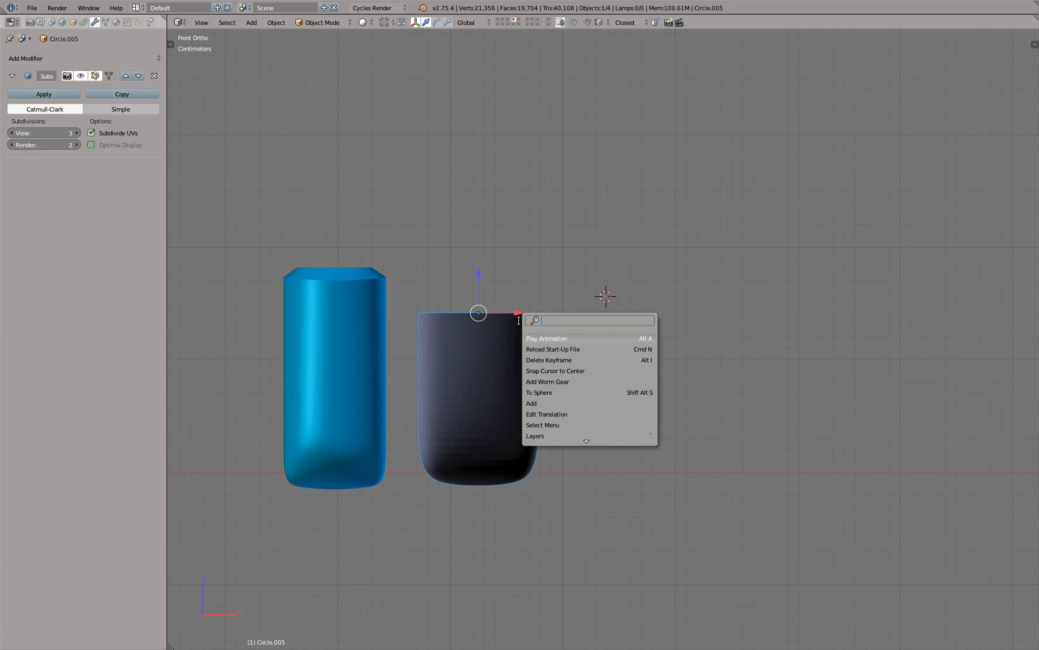
type("shade")
key("Down")
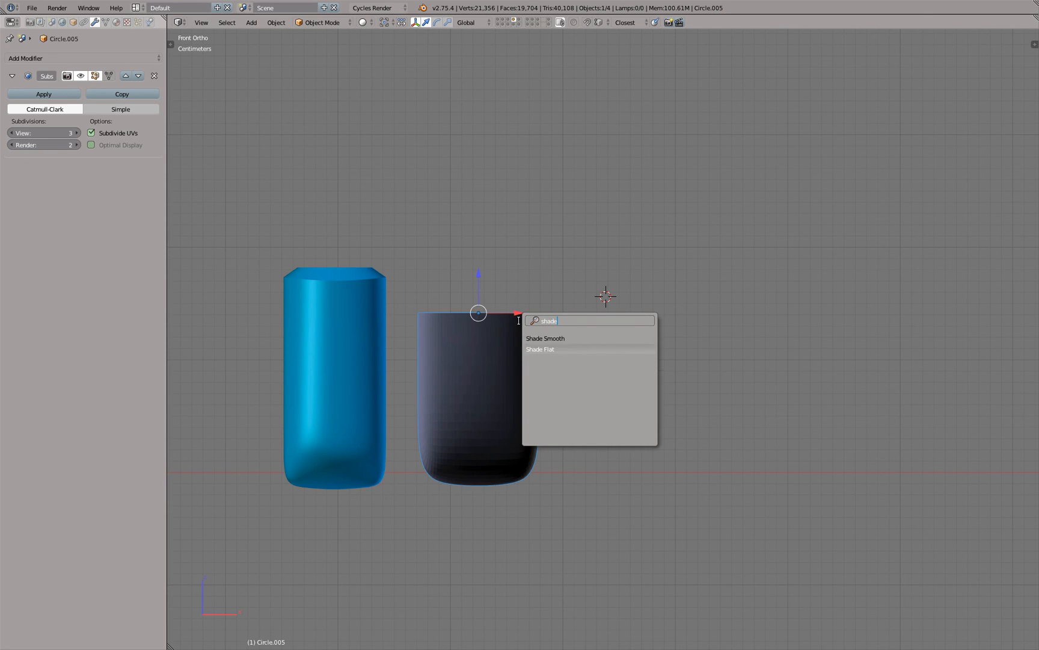
key("Up")
key("Return")
key("Tab")
key("a")
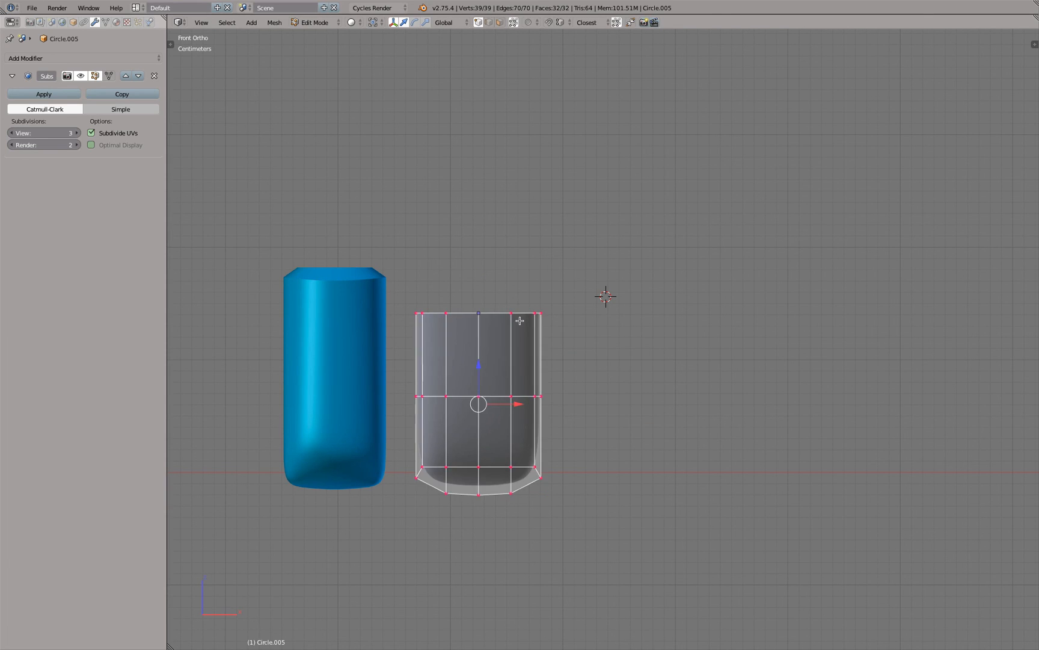
key("Tab")
scroll(453, 424, "up", 1)
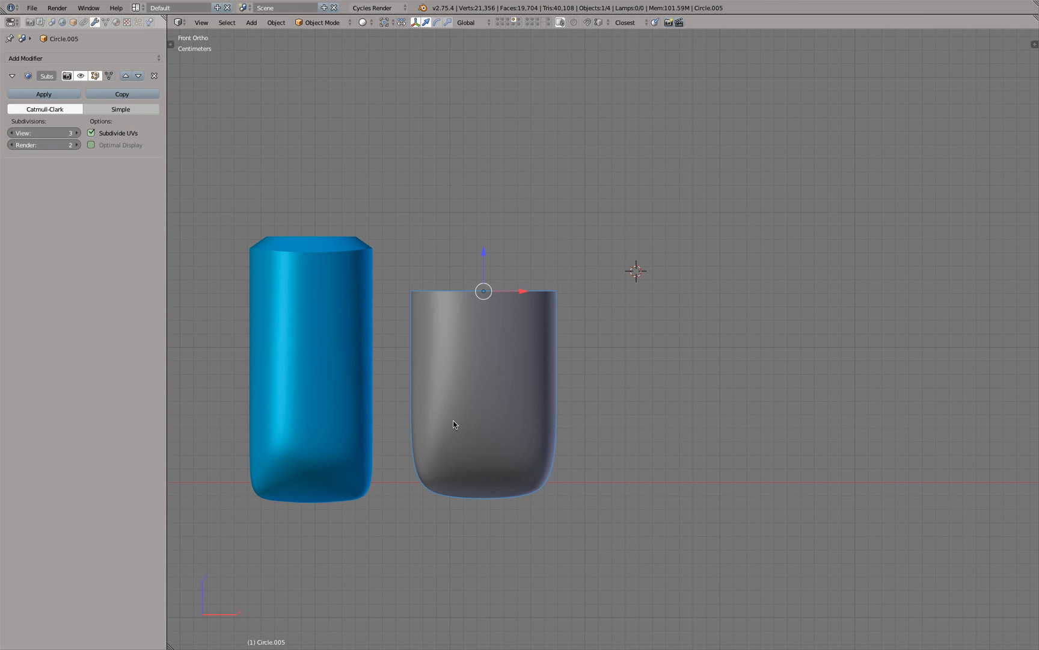
Step: Select the horizontal edge loop around the middle of the grey body and lower it along Z towards the cap
middle_click_drag(459, 425, 448, 402)
key("Tab")
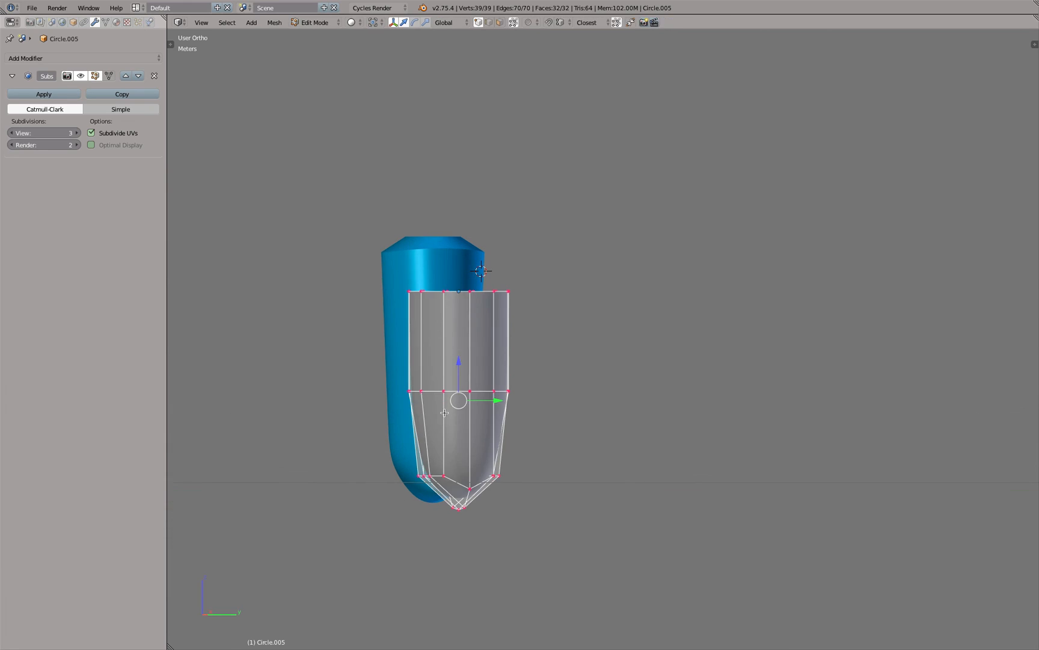
key("Tab")
key("Tab")
right_click(433, 391, "alt")
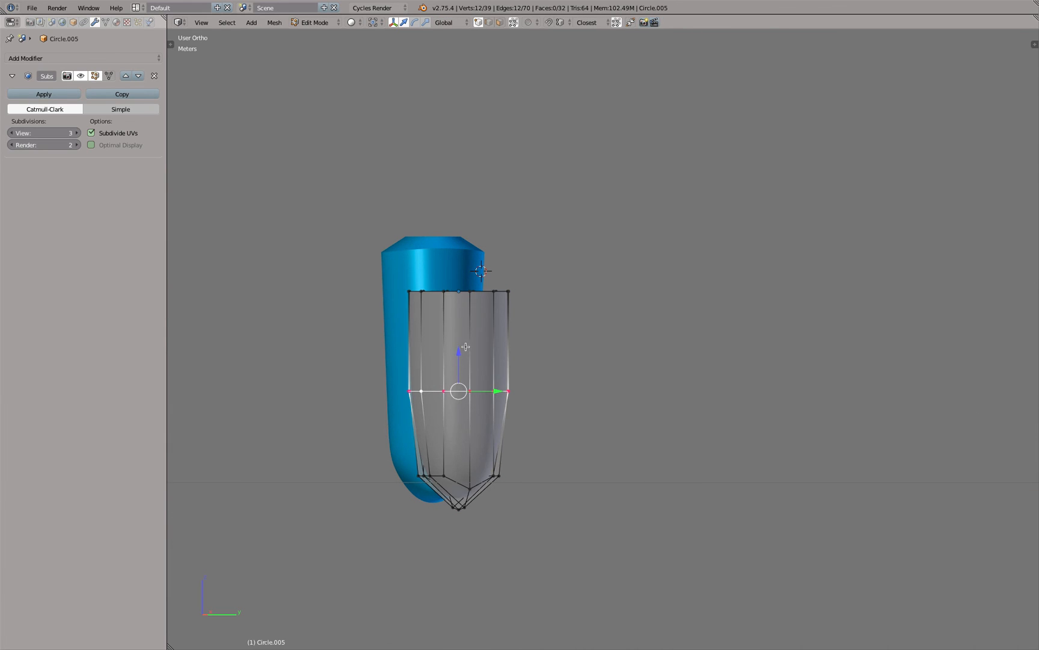
key("g")
key("z")
left_click(462, 380)
Step: Add one horizontal loop cut to the upper section and slide it down close to the lowered loop
key("ctrl+r")
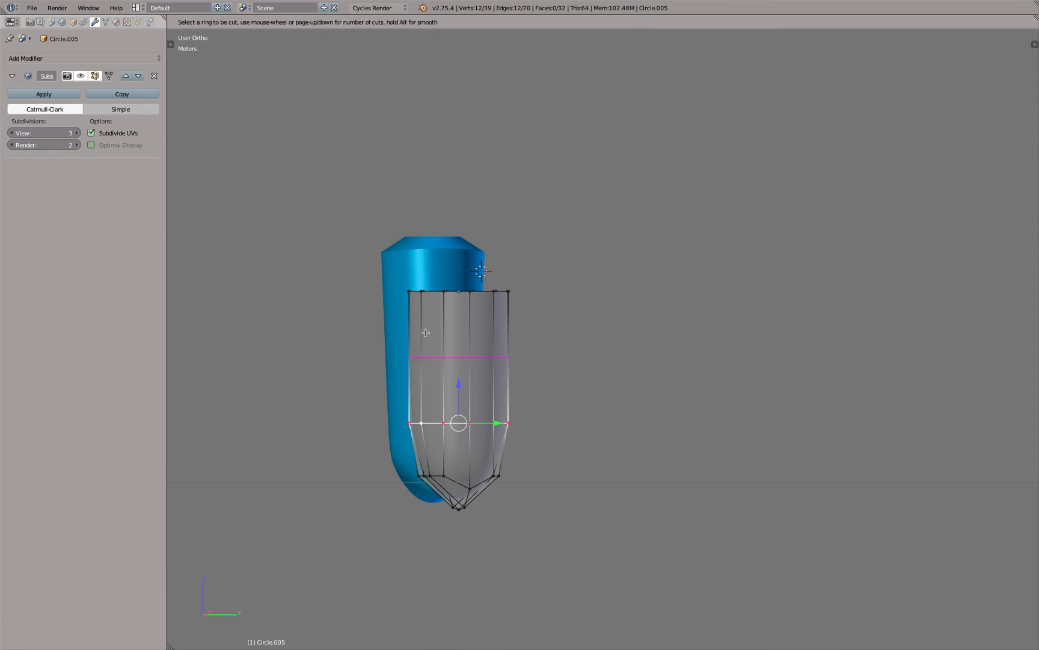
left_click(425, 335)
left_click(429, 382)
key("Tab")
Step: Select both neighbouring edge loops and lower them together along Z nearer to the closed bottom
middle_click_drag(430, 383, 451, 394)
key("Tab")
right_click(452, 422, "alt+shift")
key("g")
key("z")
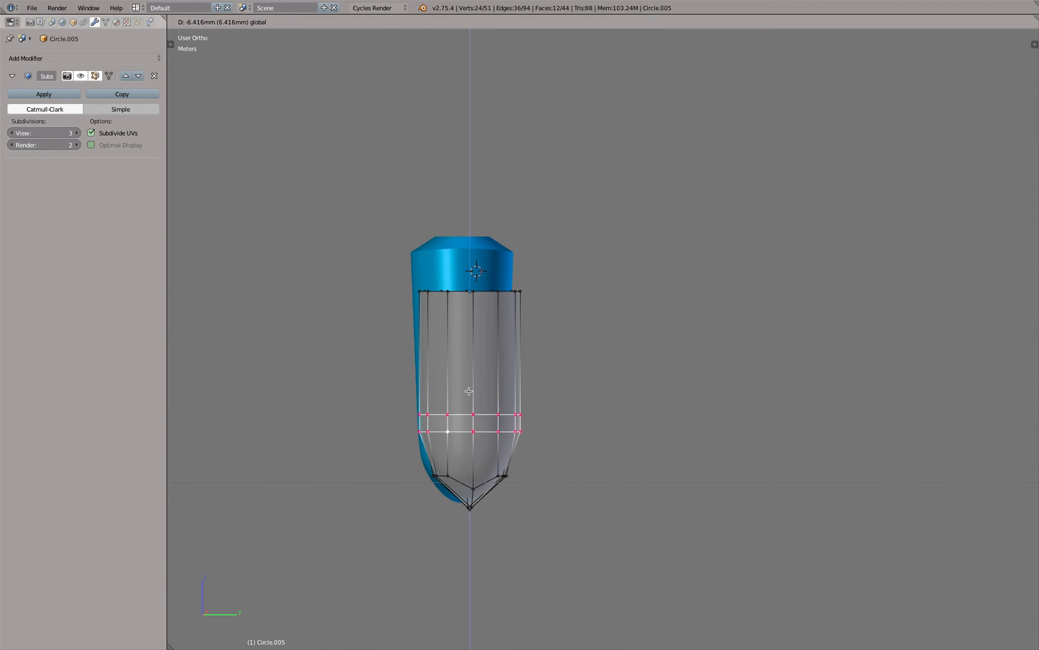
left_click(475, 412)
key("Tab")
middle_click_drag(505, 413, 516, 409)
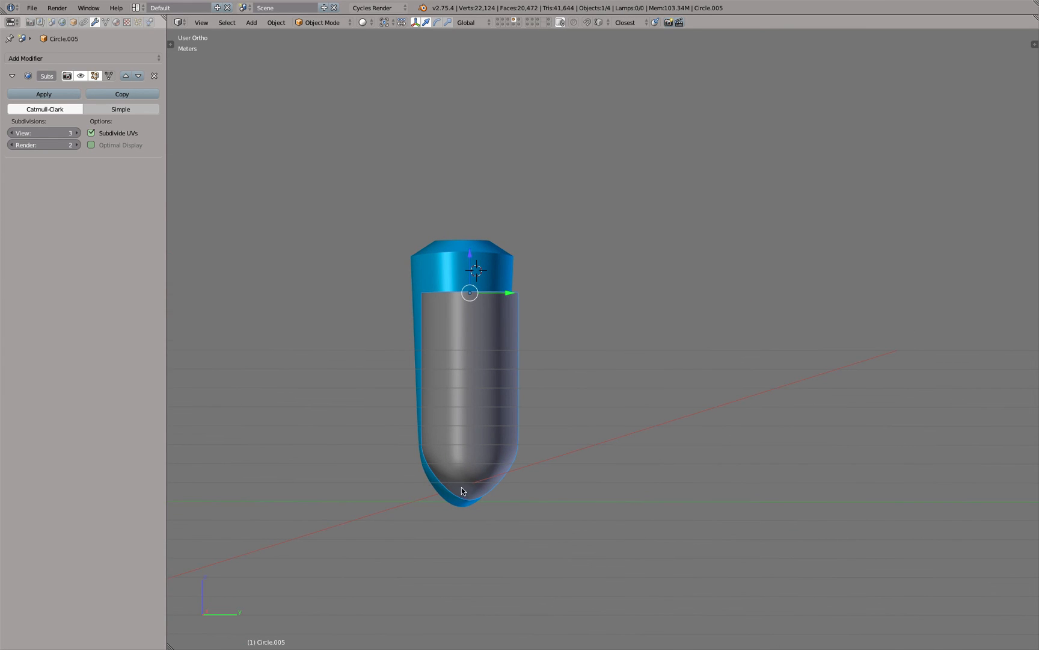
Step: Delete the grey demonstration body
middle_click_drag(461, 487, 595, 383)
key("Tab")
key("KP_1")
key("Tab")
key("x")
left_click(561, 440)
scroll(554, 432, "down", 4)
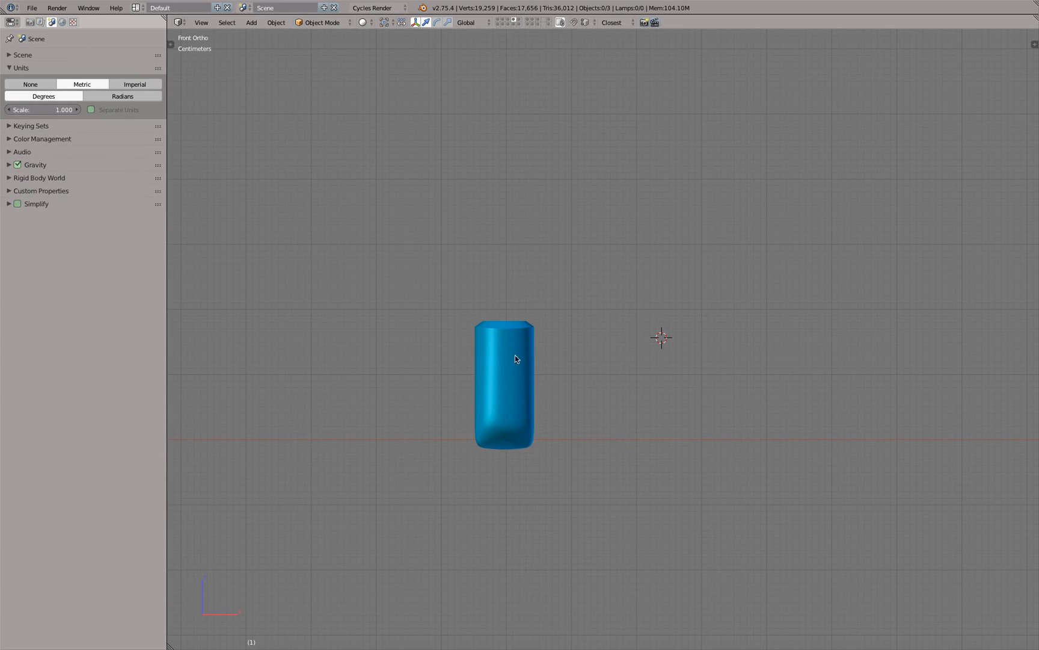
Step: Display layer 3 together with the layer holding the trim shapes, and examine the shampoo body and its modifiers
scroll(520, 420, "up", 5)
right_click(487, 324)
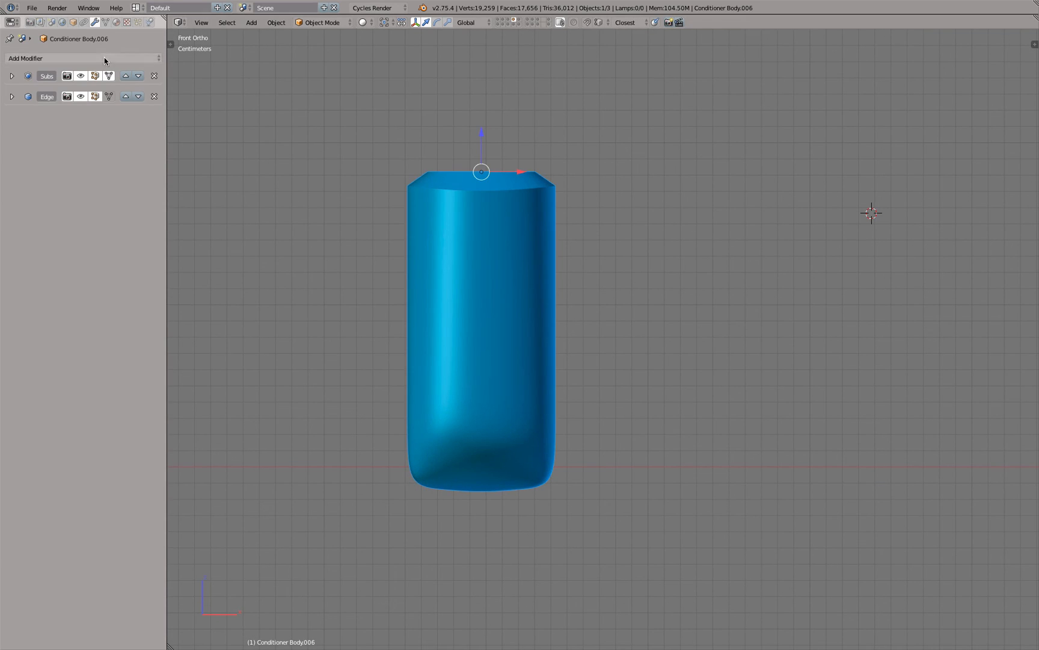
middle_click_drag(460, 241, 470, 35)
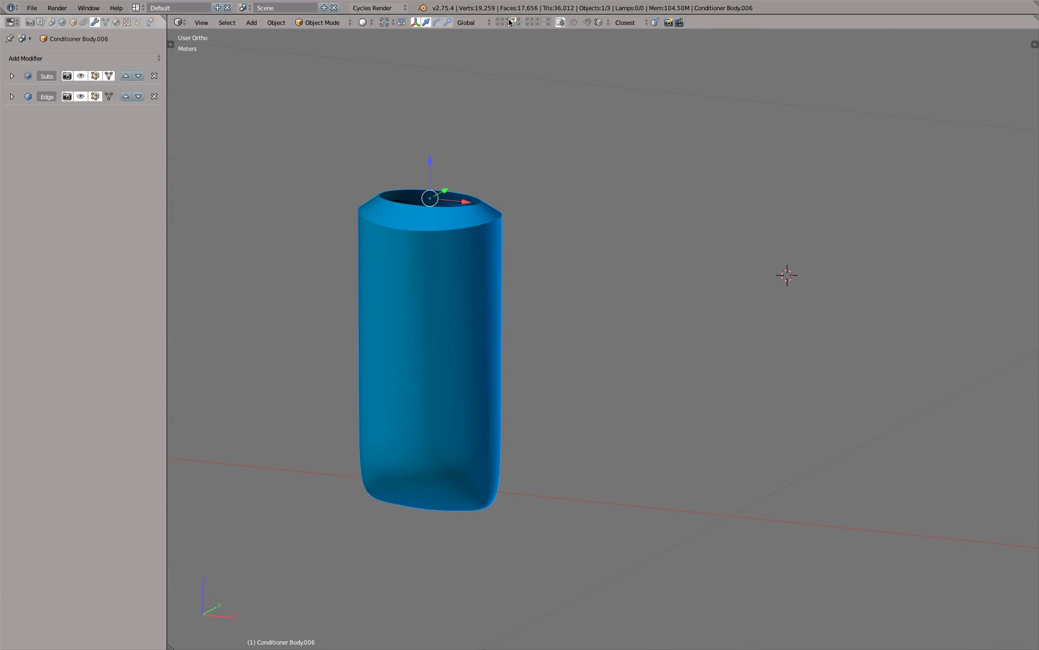
key("3")
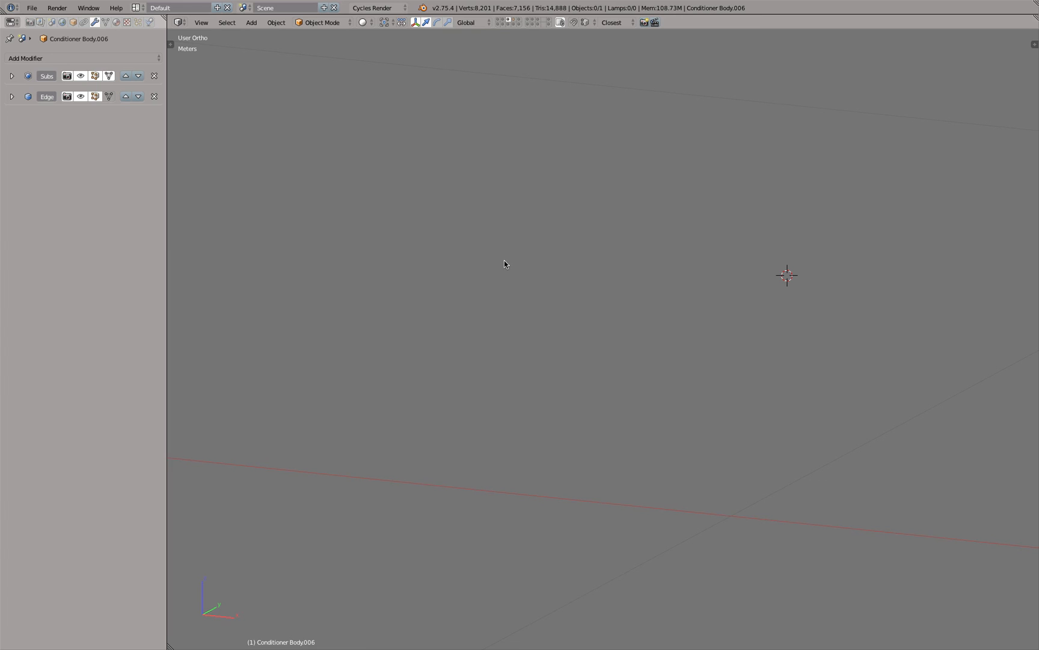
left_click(509, 25, "shift")
scroll(534, 182, "down", 4)
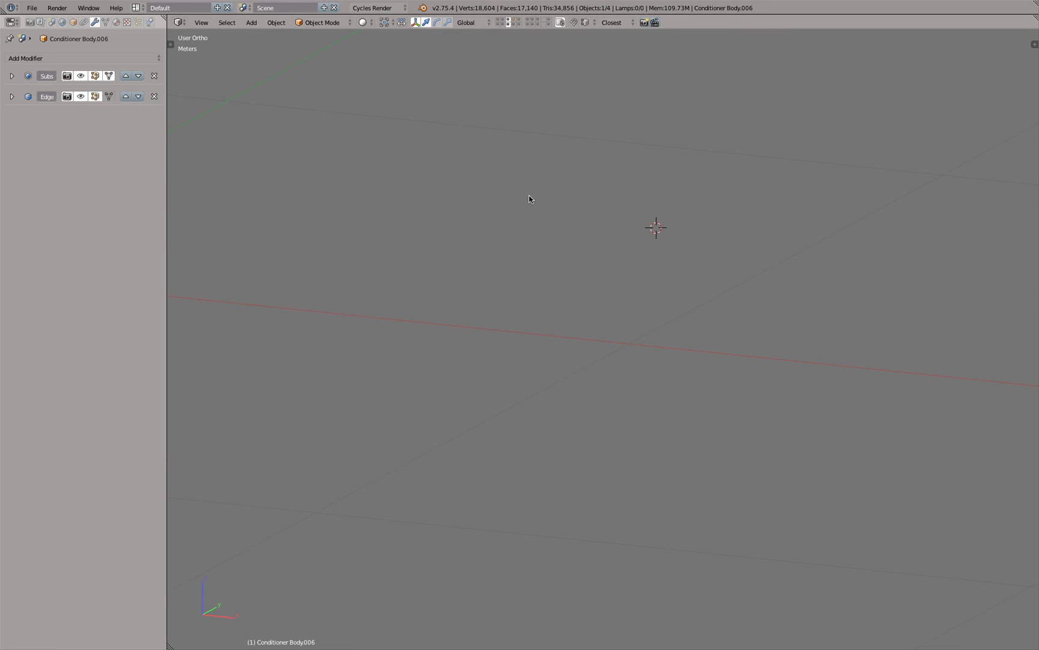
scroll(529, 195, "down", 8)
middle_click_drag(391, 227, 513, 339, "shift")
scroll(512, 339, "up", 12)
middle_click_drag(432, 297, 500, 389, "shift")
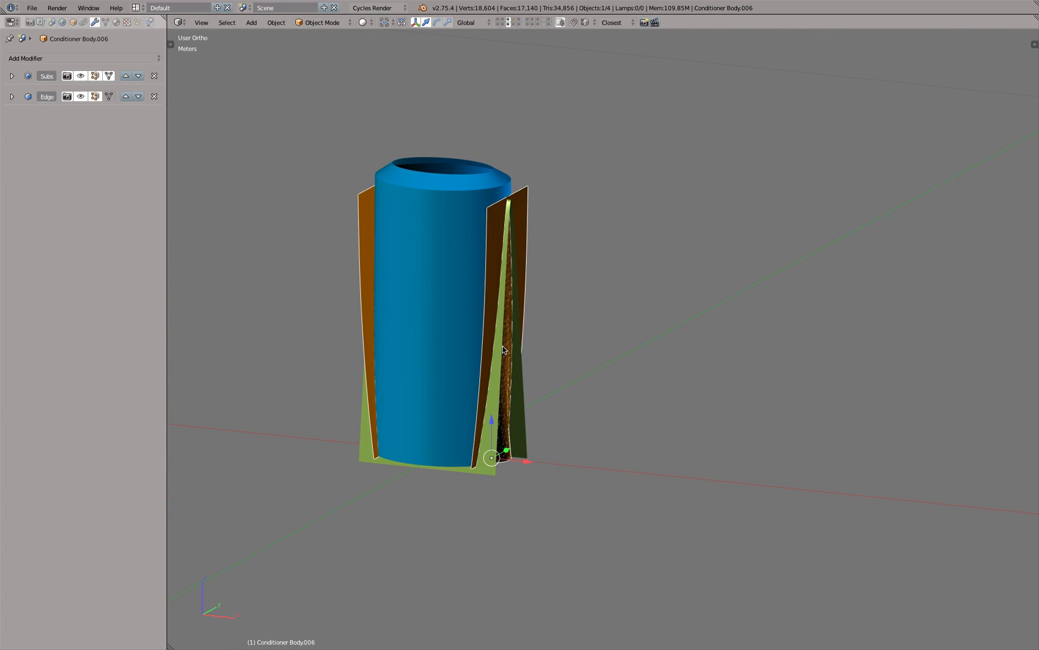
right_click(488, 180)
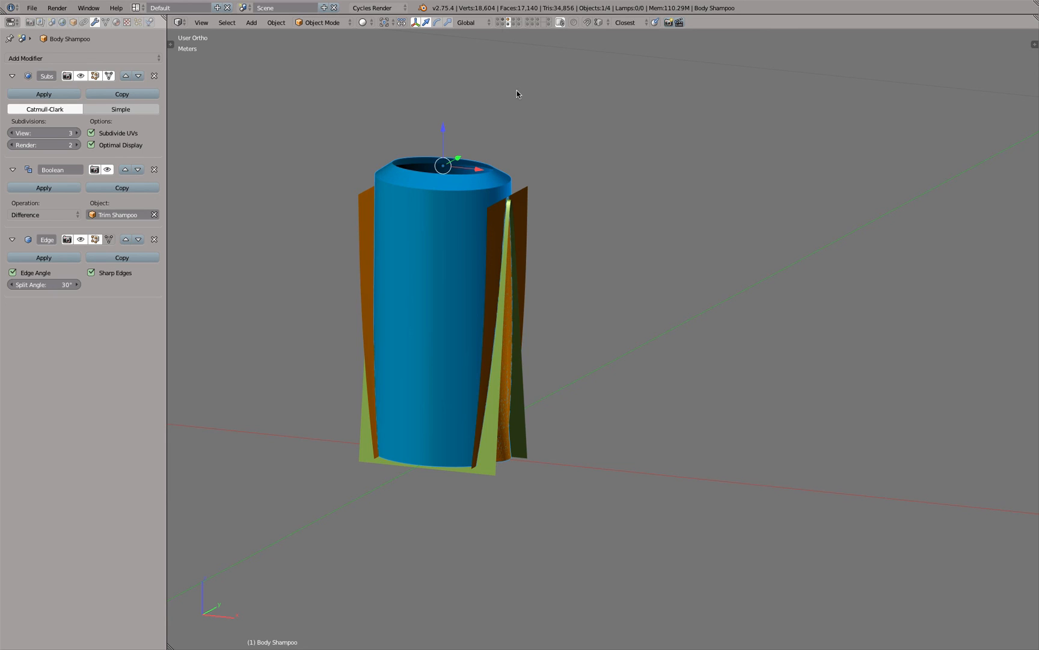
Step: Display the neck piece on layer 1 together with the objects on layer 4 and reveal the hidden bottle body
key("1")
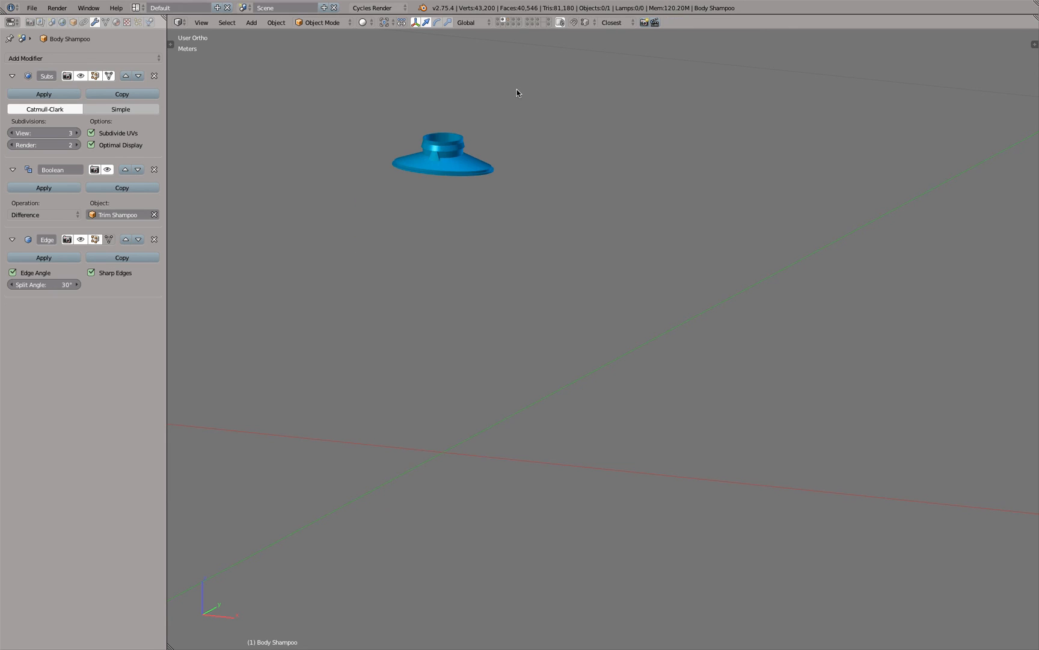
left_click(509, 20, "shift")
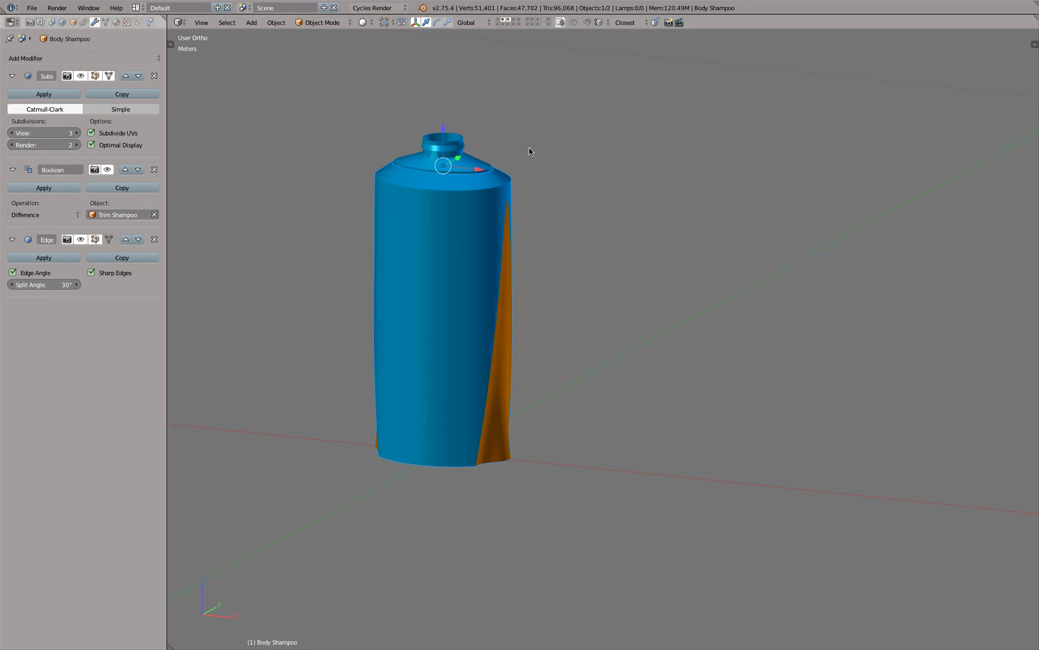
left_click(509, 22, "shift")
left_click(515, 21, "shift")
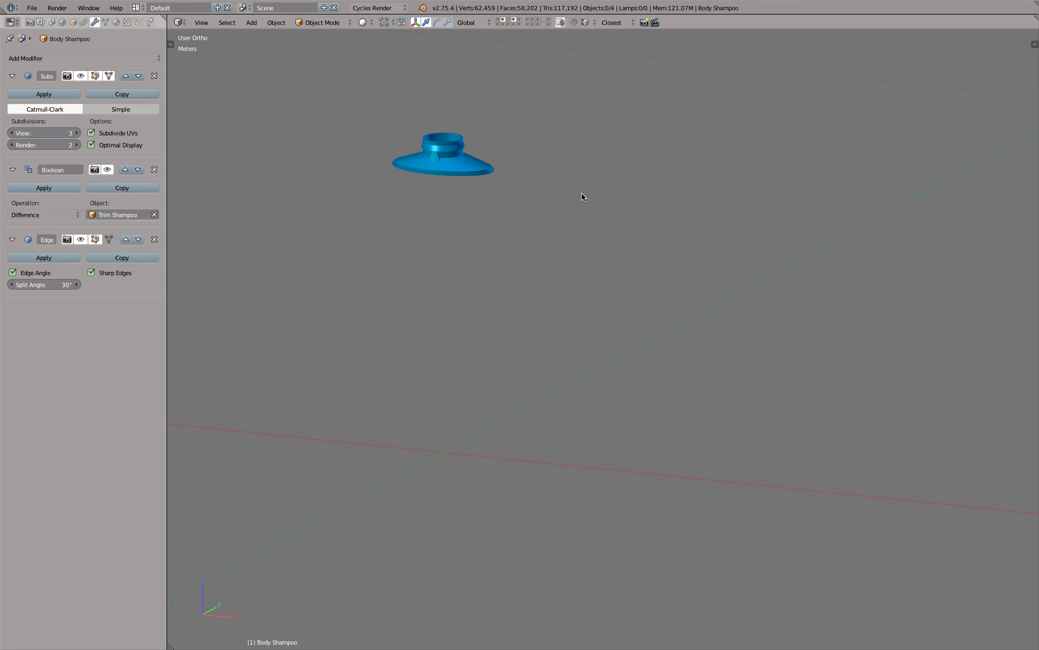
scroll(545, 223, "down", 6)
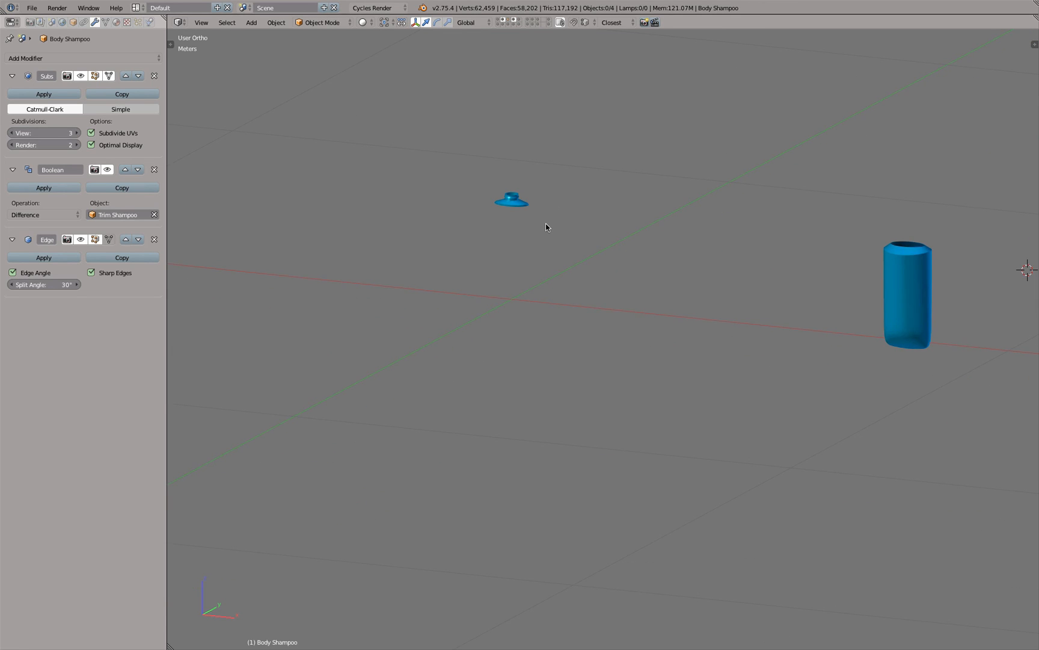
key("alt+h")
Step: Remove both overlapping conditioner body copies standing apart from the shampoo bottle
right_click(897, 285)
key("h")
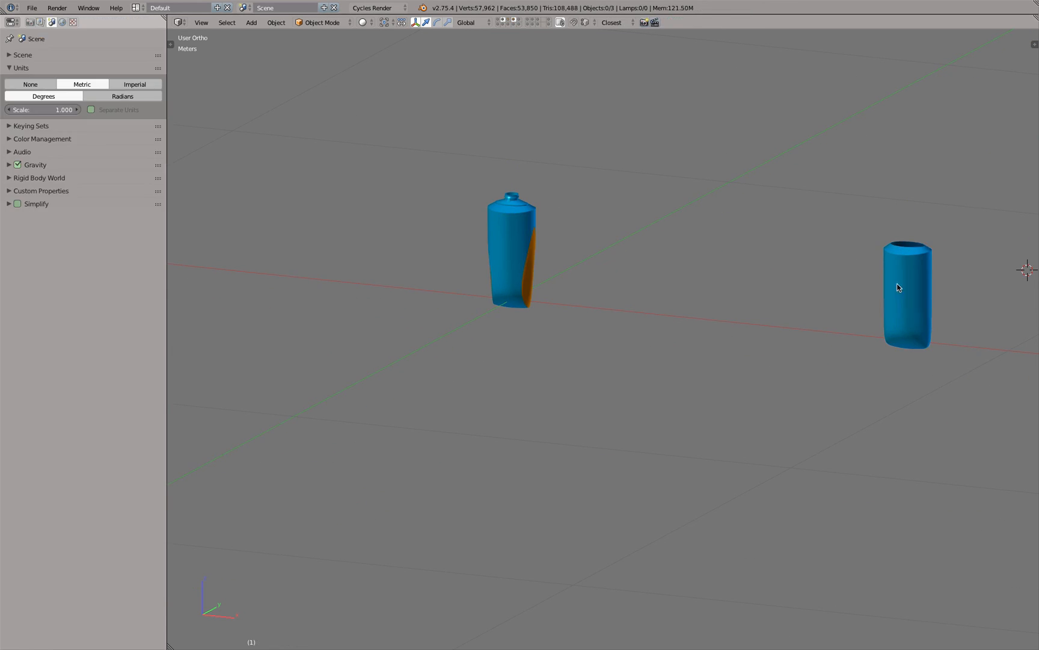
scroll(665, 244, "up", 3)
scroll(784, 310, "down", 4)
right_click(917, 308)
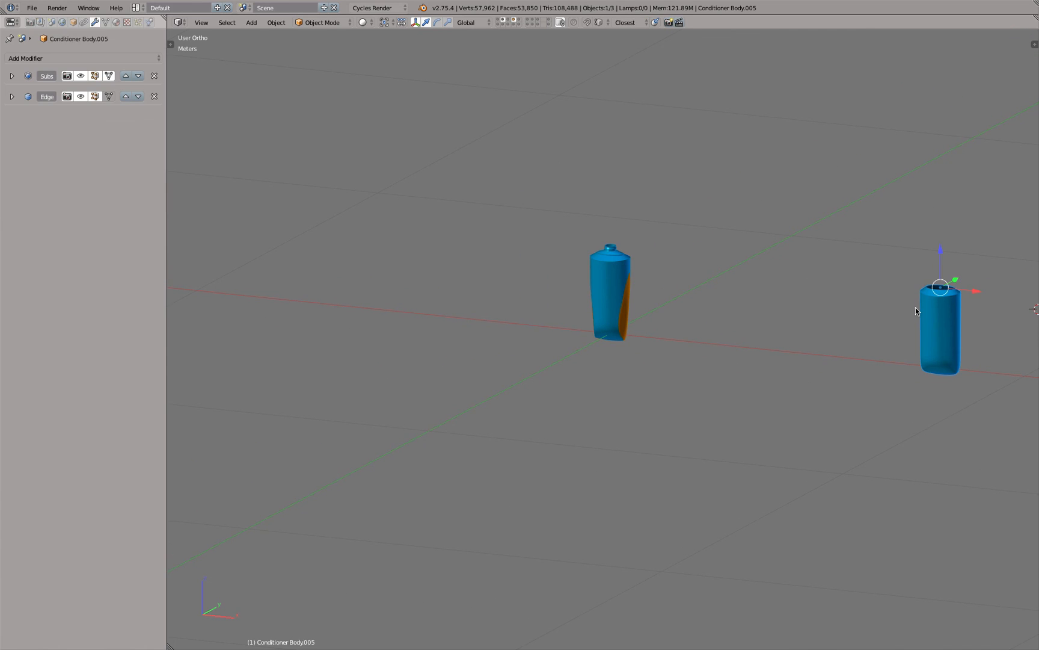
key("x")
left_click(912, 306)
Step: Select the neck piece and examine in wireframe and solid shading how it meets the bottle's shoulder
scroll(686, 242, "up", 1)
scroll(655, 250, "up", 9)
middle_click_drag(399, 293, 601, 242, "shift")
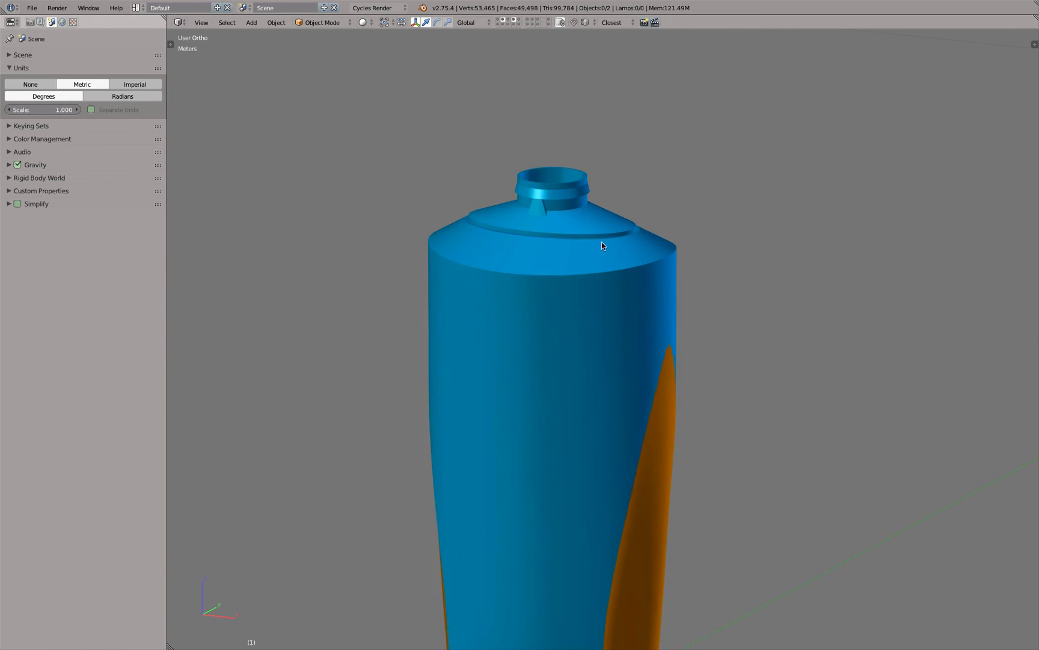
scroll(600, 242, "up", 6)
scroll(440, 331, "down", 3)
right_click(387, 234)
key("z")
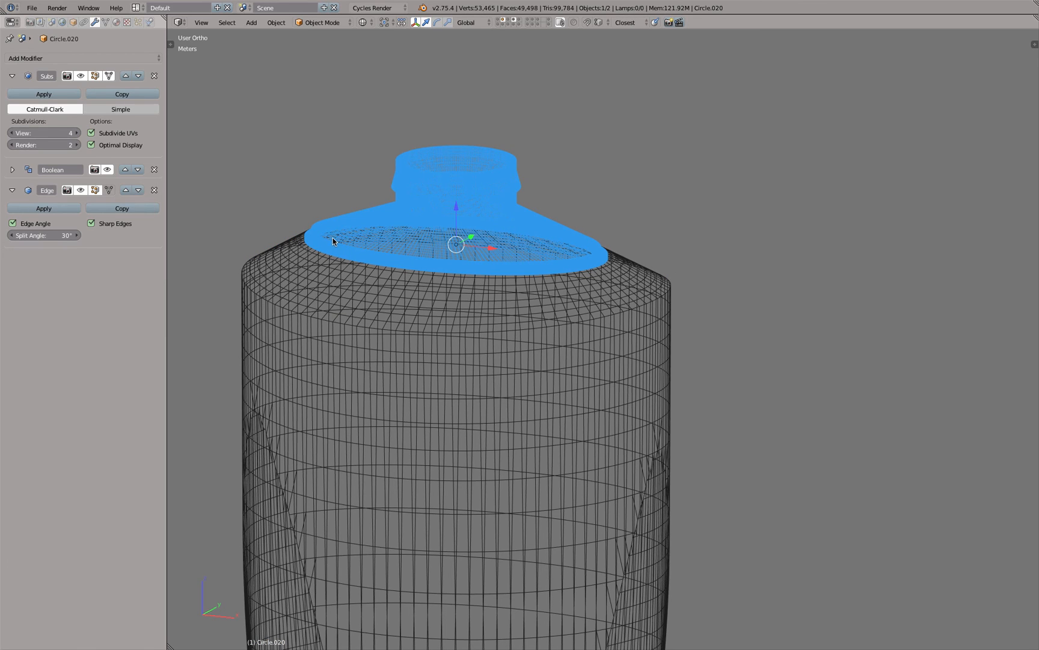
key("z")
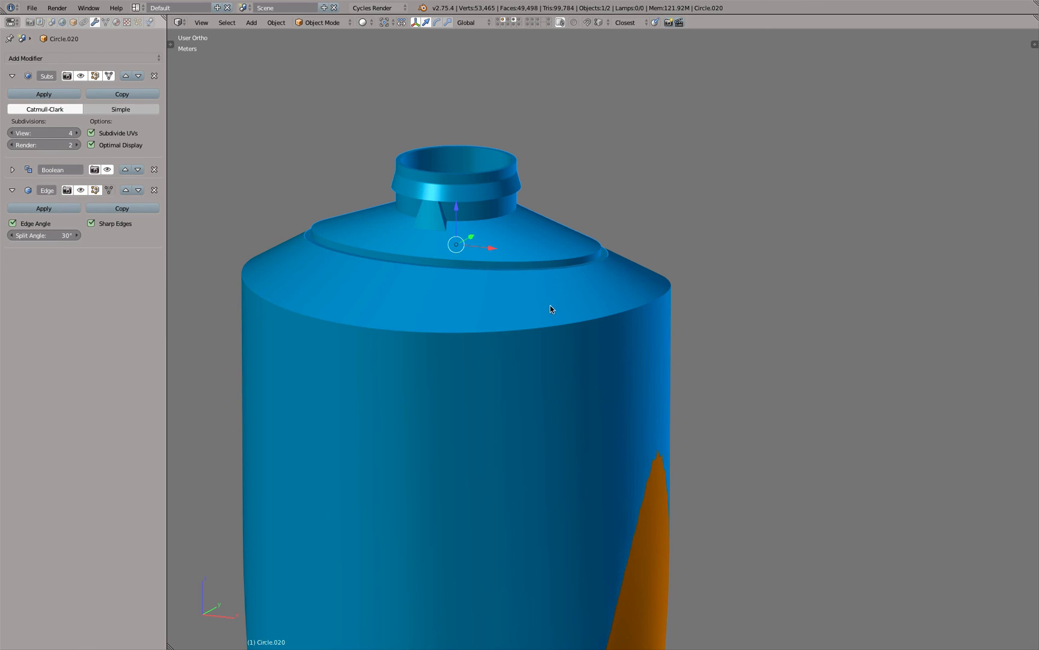
Step: Deselect everything and show the whole shampoo bottle in front view
scroll(606, 302, "down", 1)
scroll(605, 302, "down", 6)
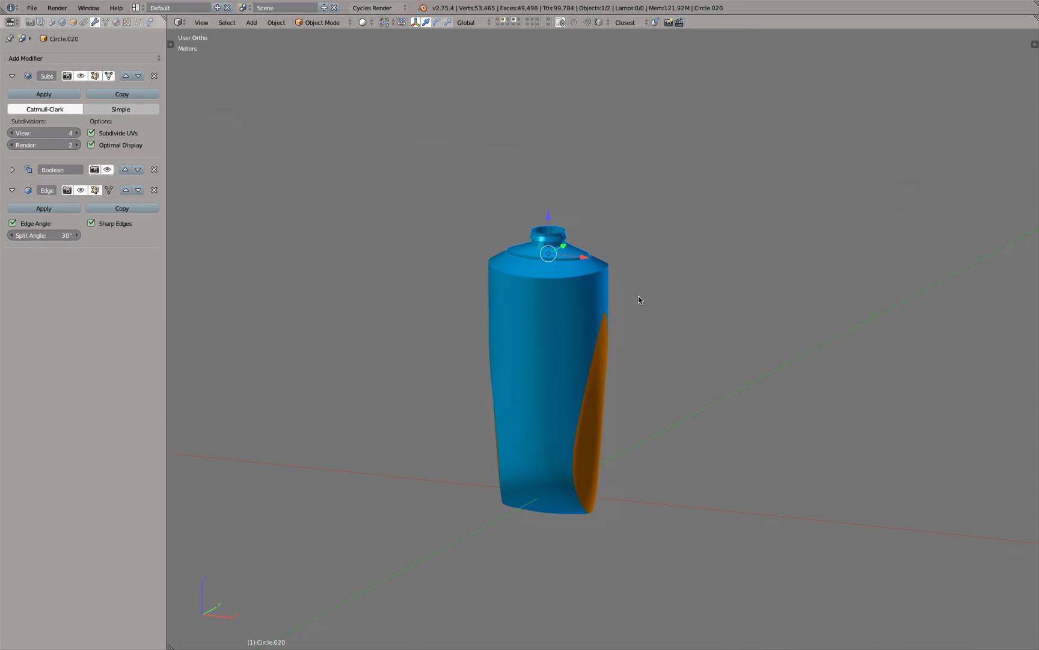
middle_click_drag(638, 296, 668, 172, "shift")
key("a")
key("KP_1")
scroll(530, 153, "up", 2)
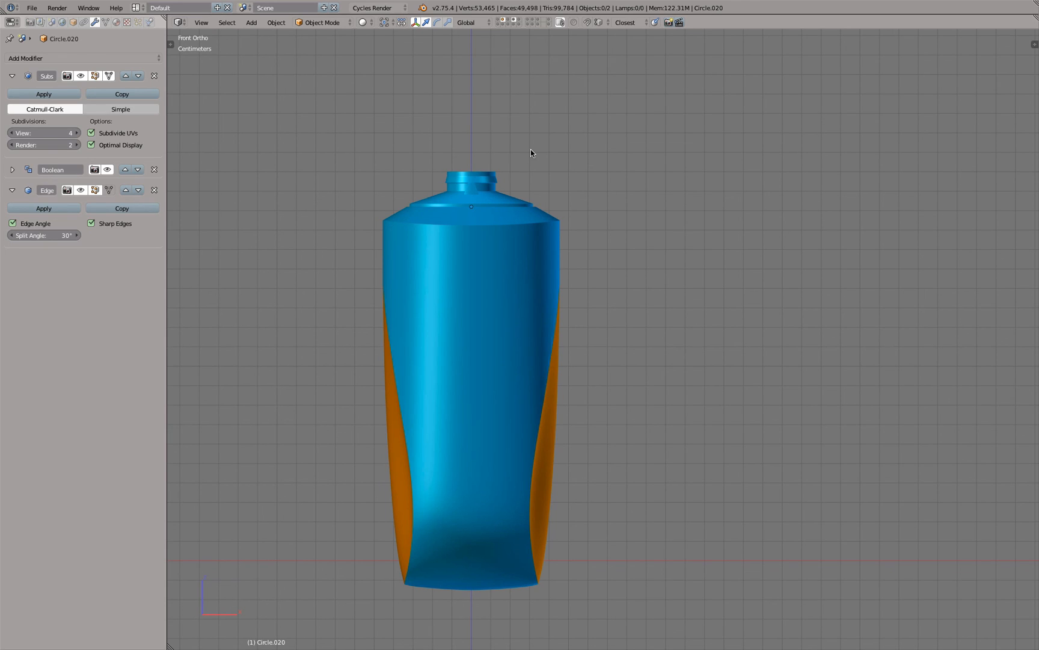
Step: Examine the complete shampoo bottle from the right side, the front and a slightly raised oblique angle
key("KP_3")
middle_click_drag(848, 413, 371, 394, "shift")
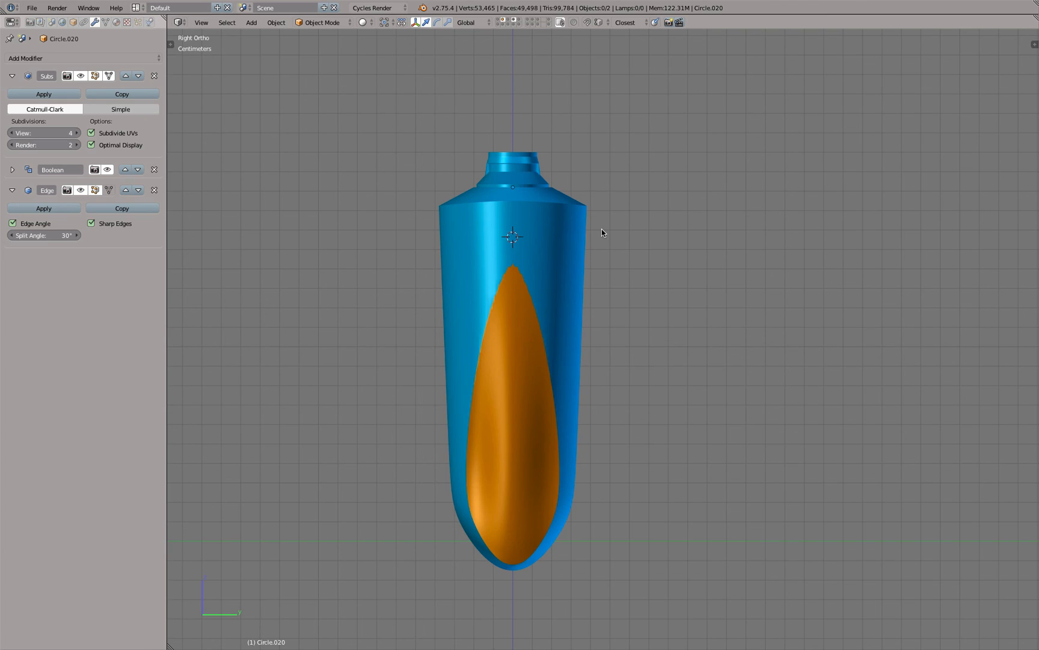
key("KP_1")
middle_click_drag(602, 229, 590, 250)
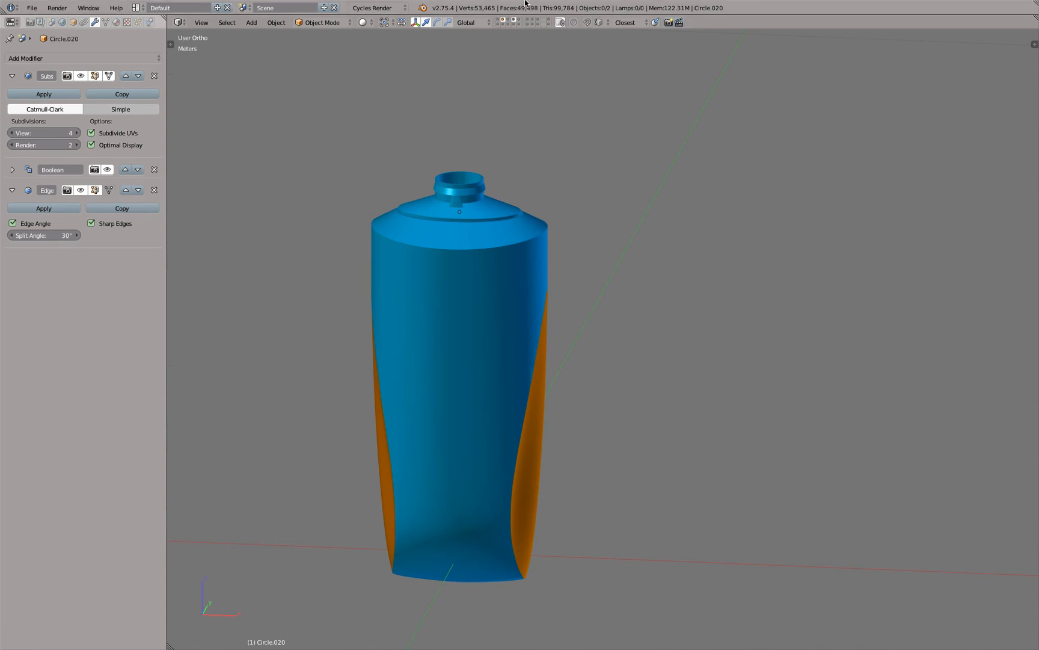
Step: Review the neck piece and the two bottle body versions on their separate layers, leaving only the neck piece displayed
left_click(507, 20)
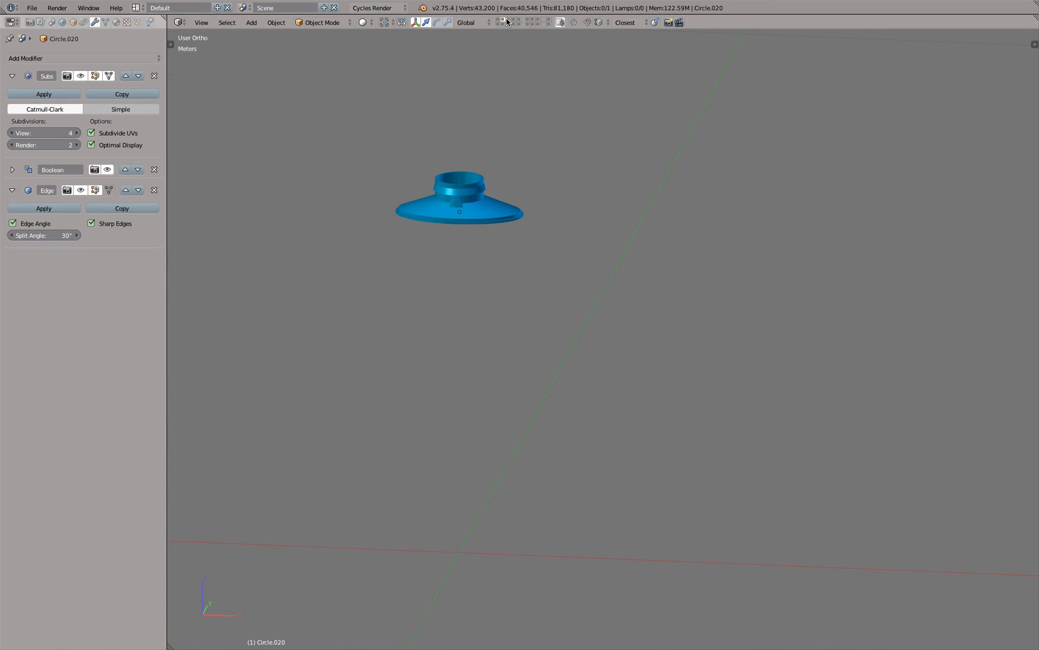
left_click(514, 21)
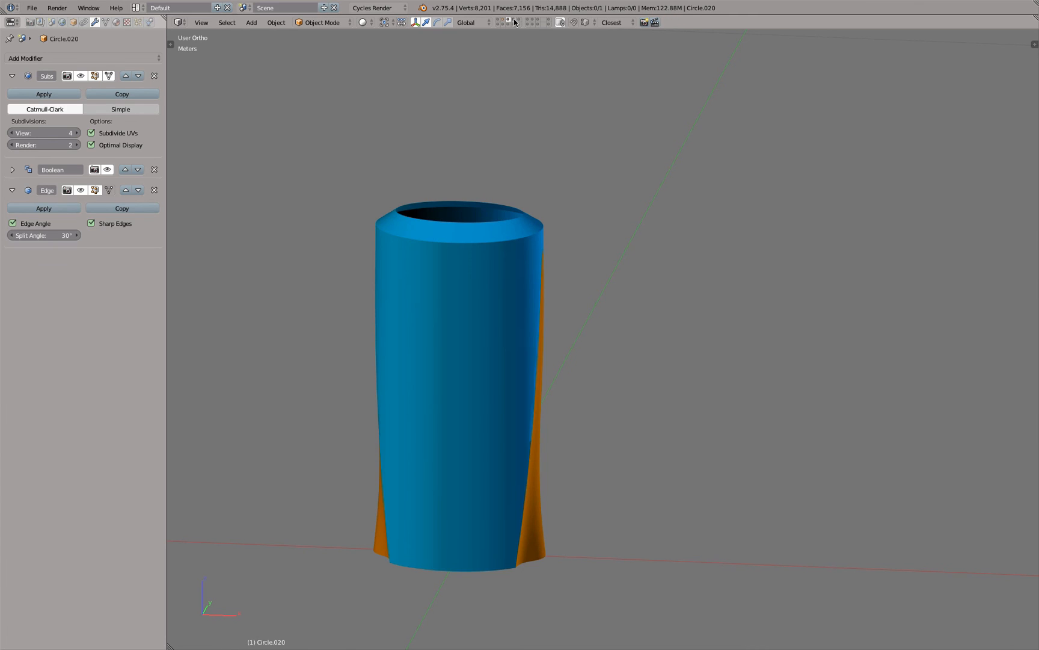
left_click(514, 22)
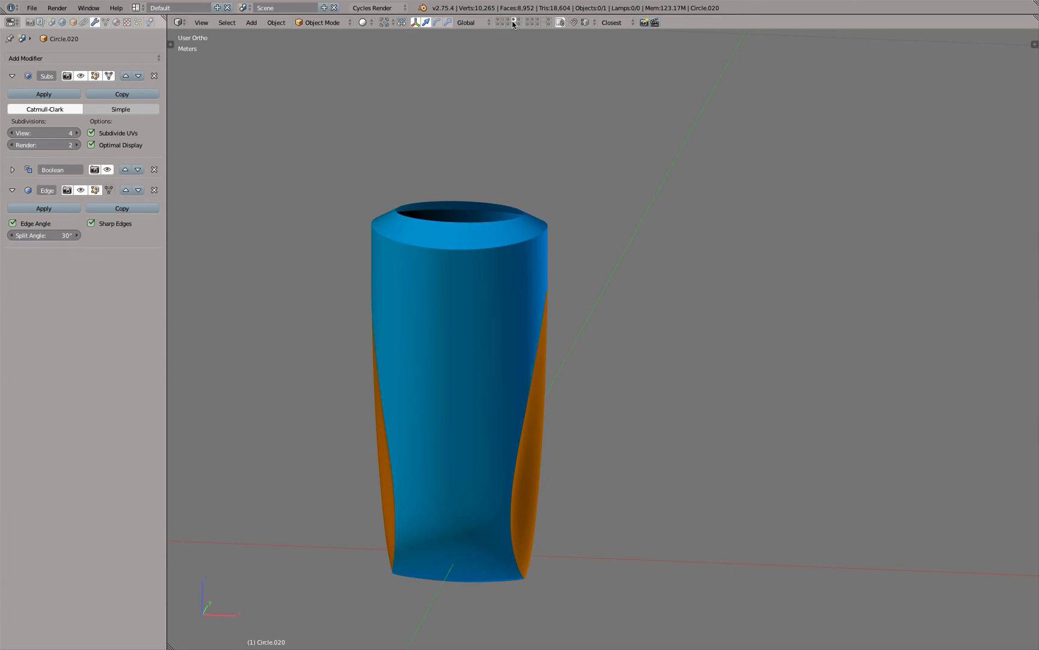
left_click(509, 21)
left_click(504, 22)
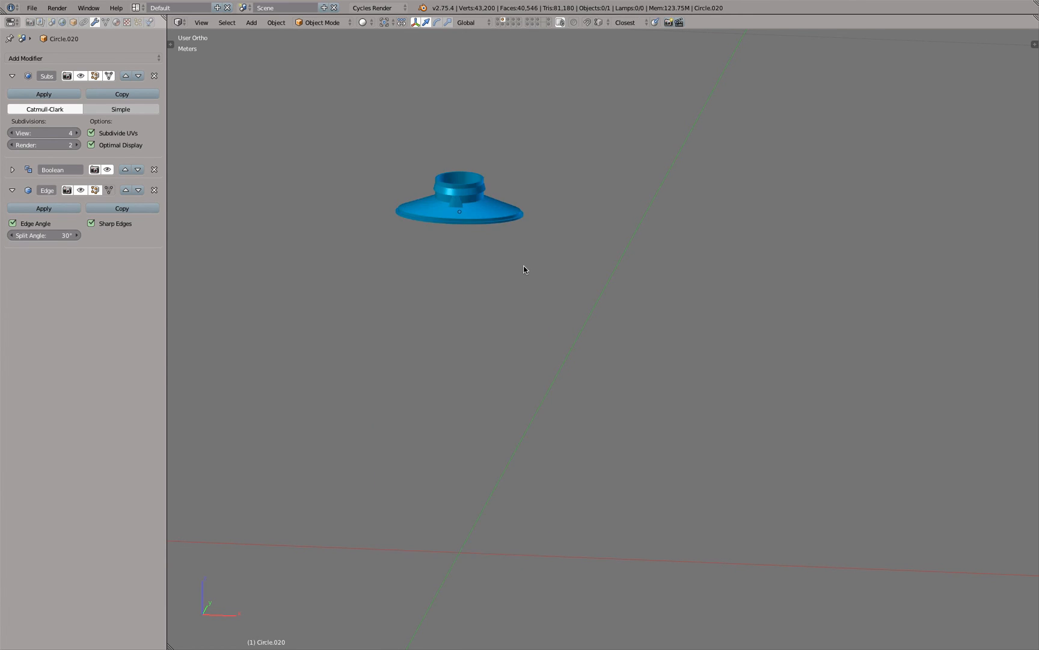